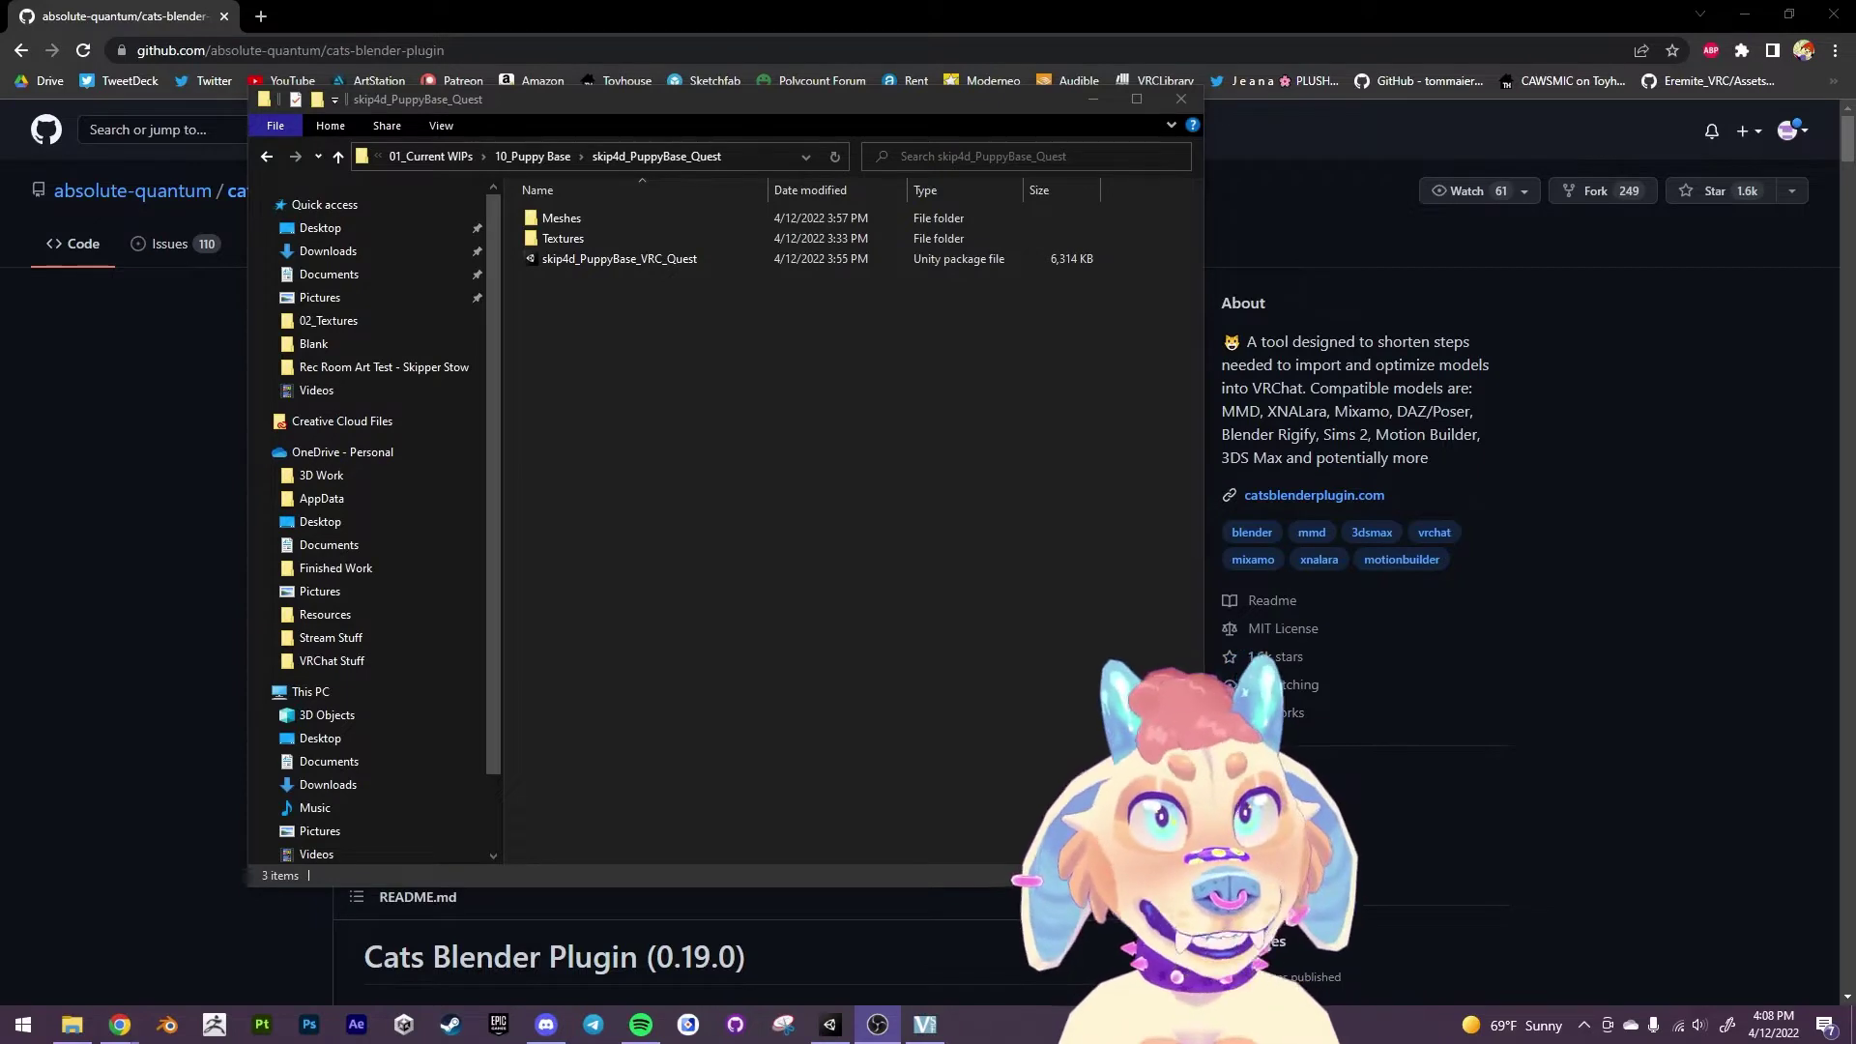
Move the File Explorer window showing the skip4d_PuppyBase_Quest folder over the browser.
left_click_drag(950, 103, 985, 74)
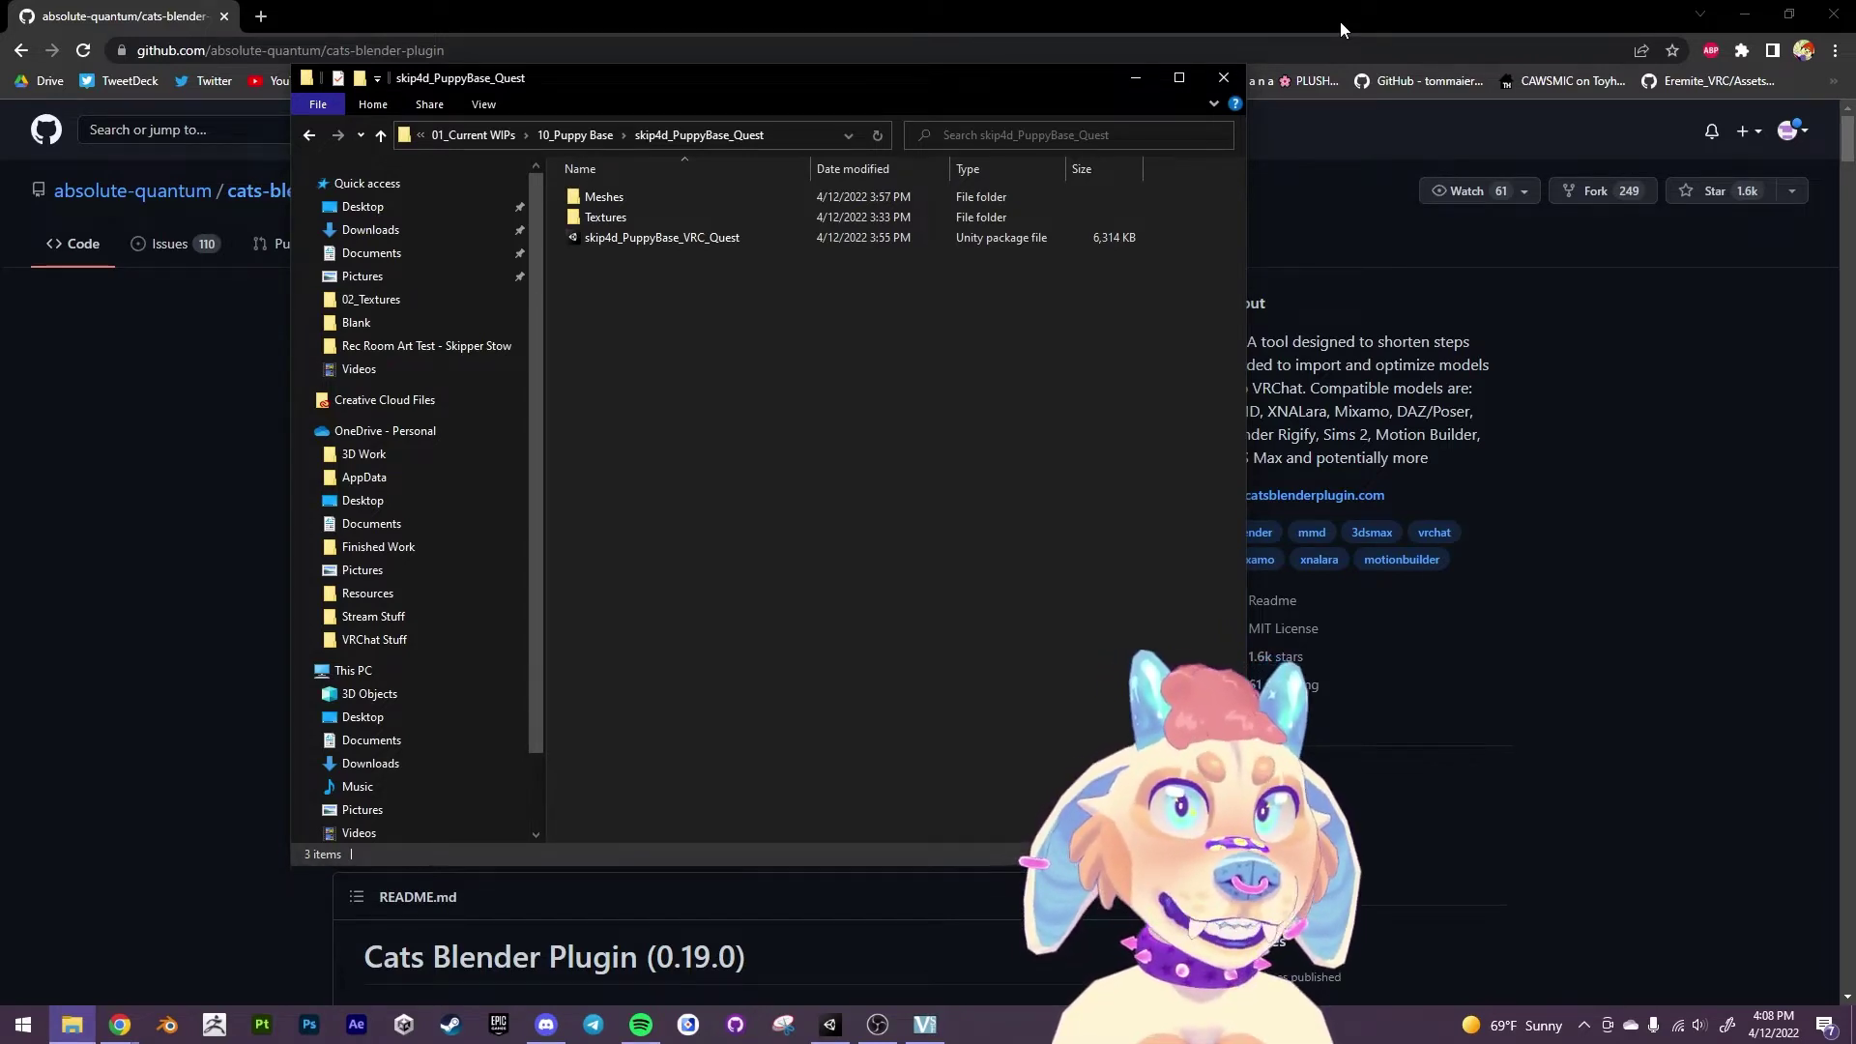
Bring the cats-blender-plugin GitHub page forward and read its README features and installation notes.
left_click(1340, 22)
scroll(321, 642, "down", 1)
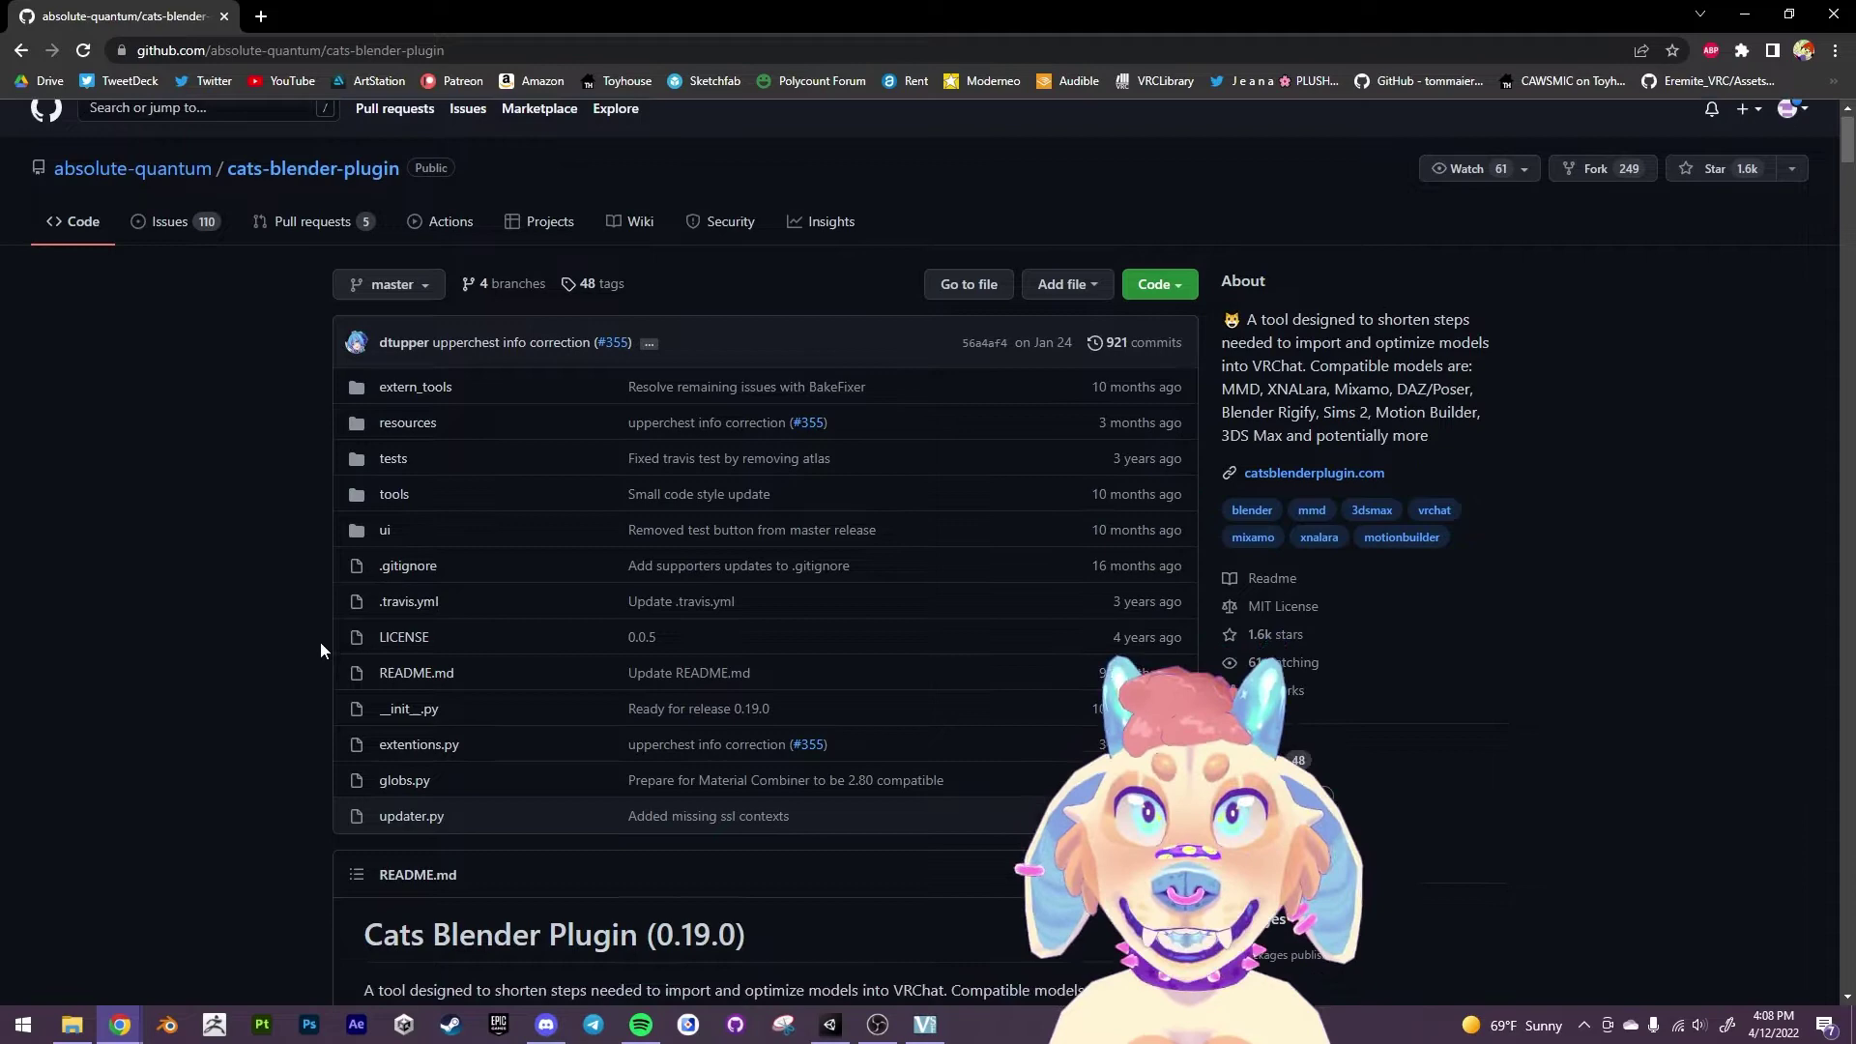
scroll(293, 689, "up", 1)
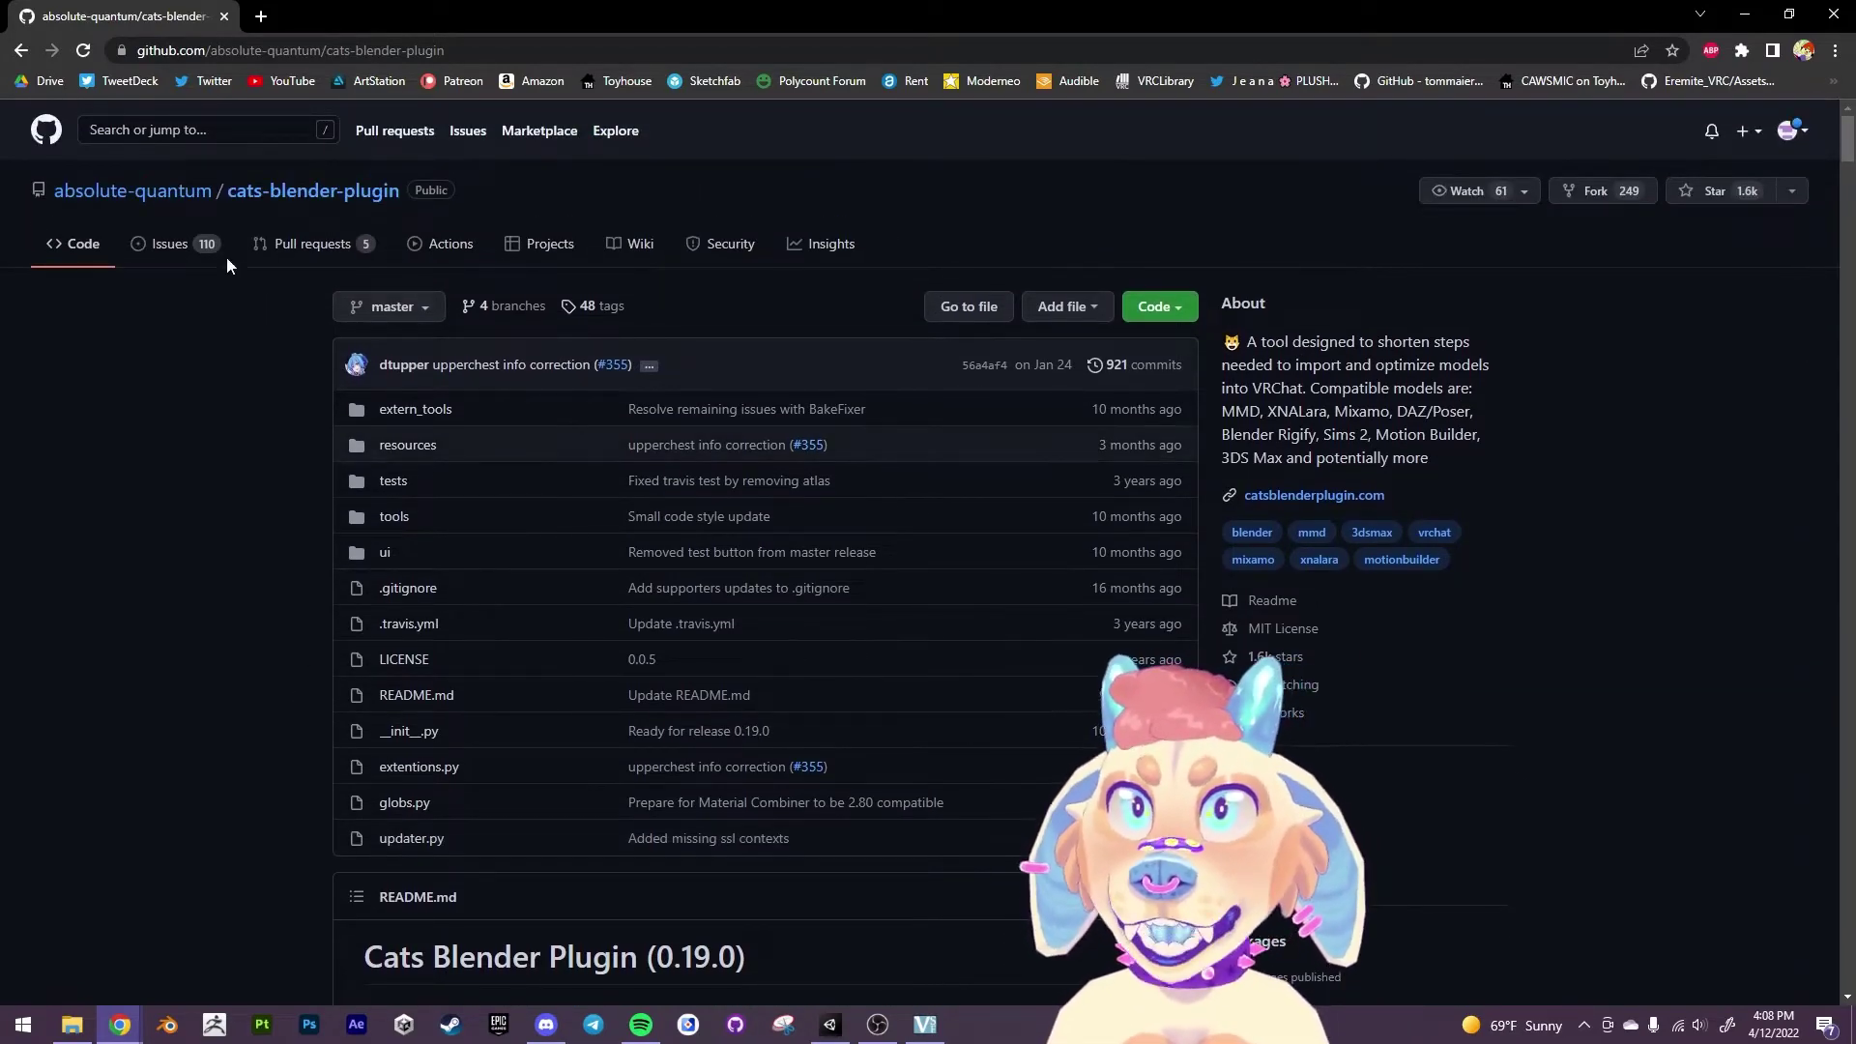
scroll(386, 519, "down", 5)
left_click_drag(899, 495, 352, 480)
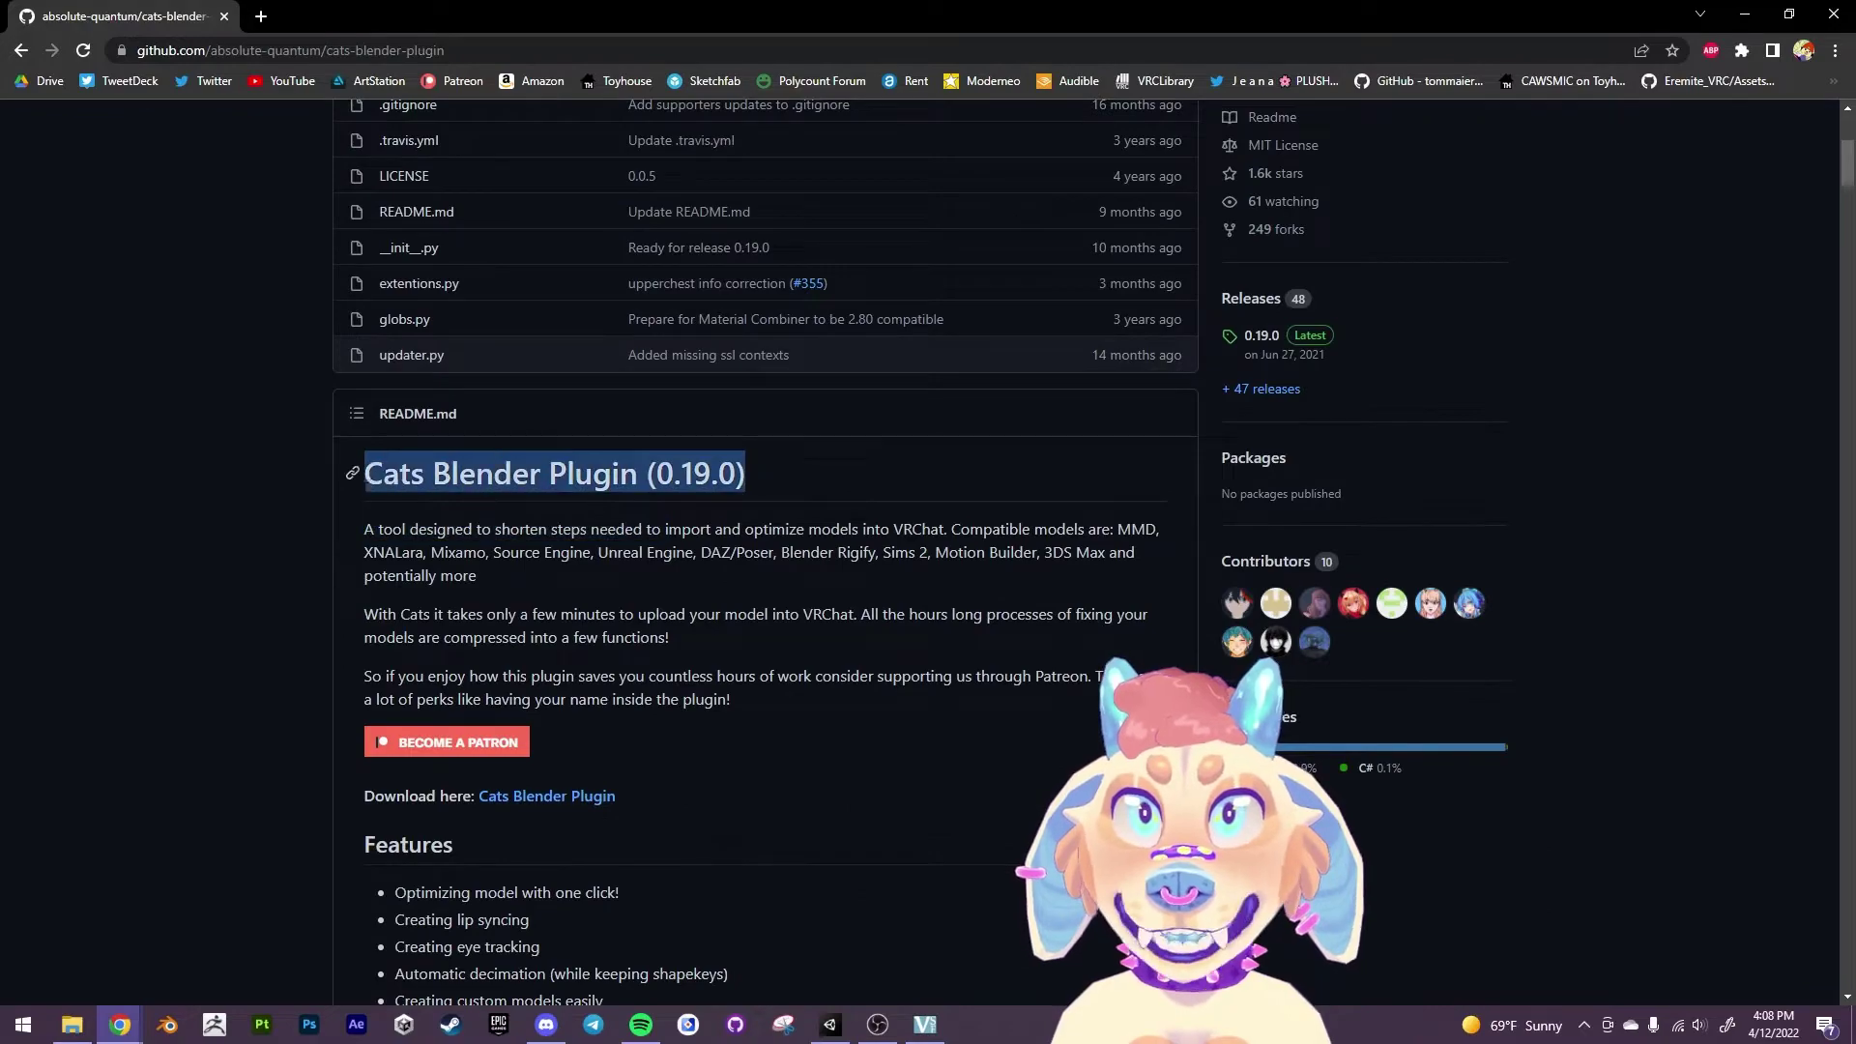
left_click(293, 588)
scroll(300, 717, "down", 10)
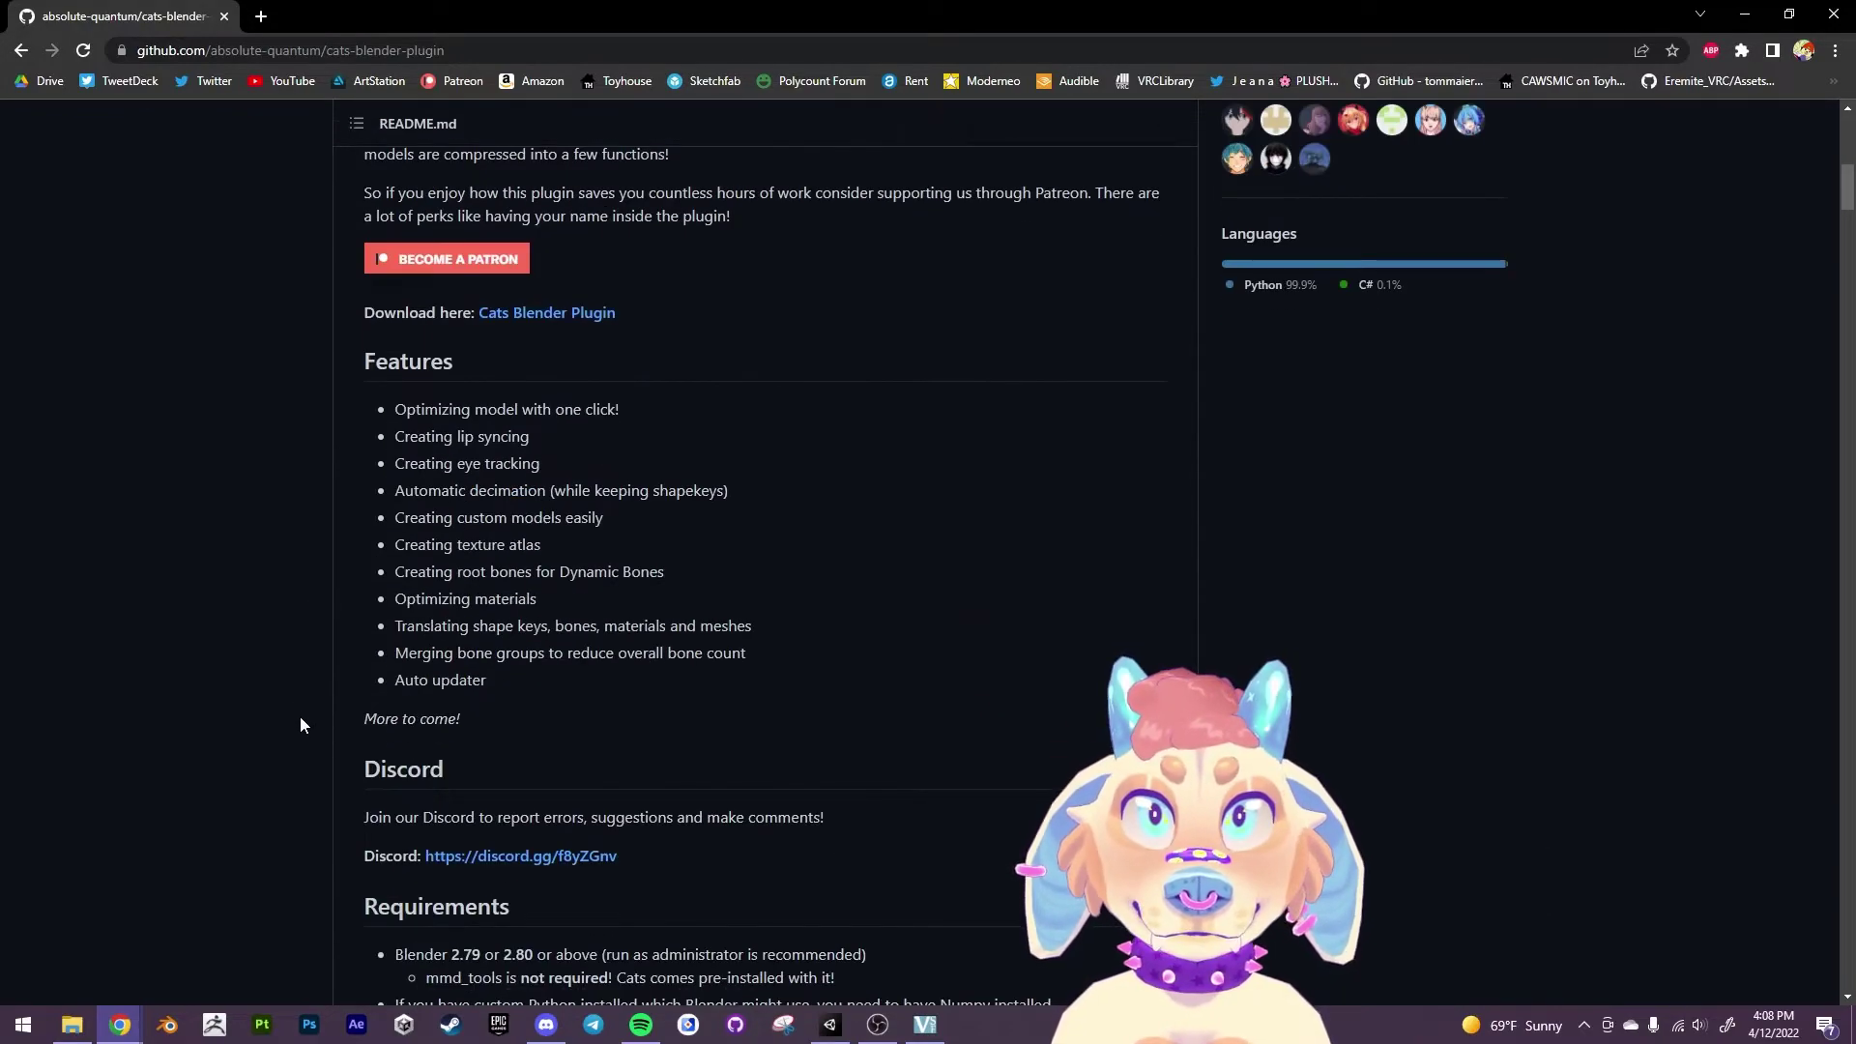
scroll(300, 716, "down", 9)
scroll(299, 725, "up", 13)
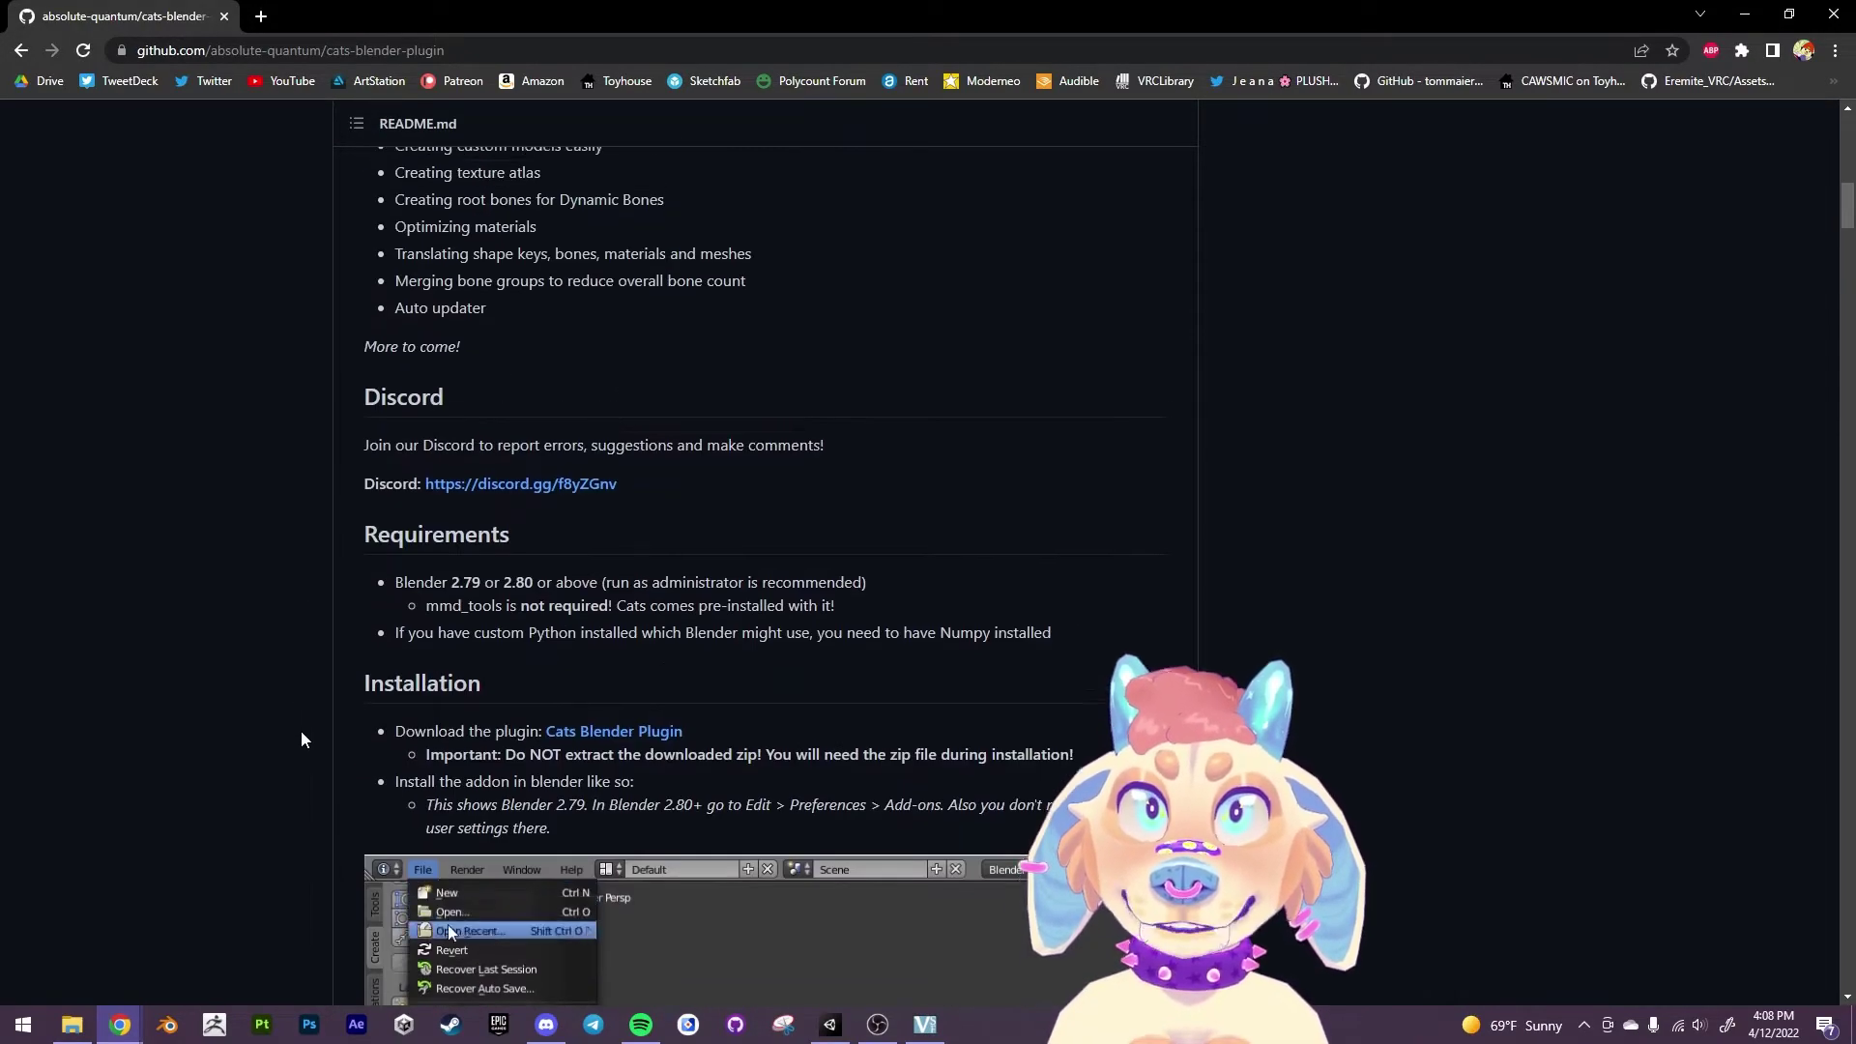
scroll(300, 733, "up", 8)
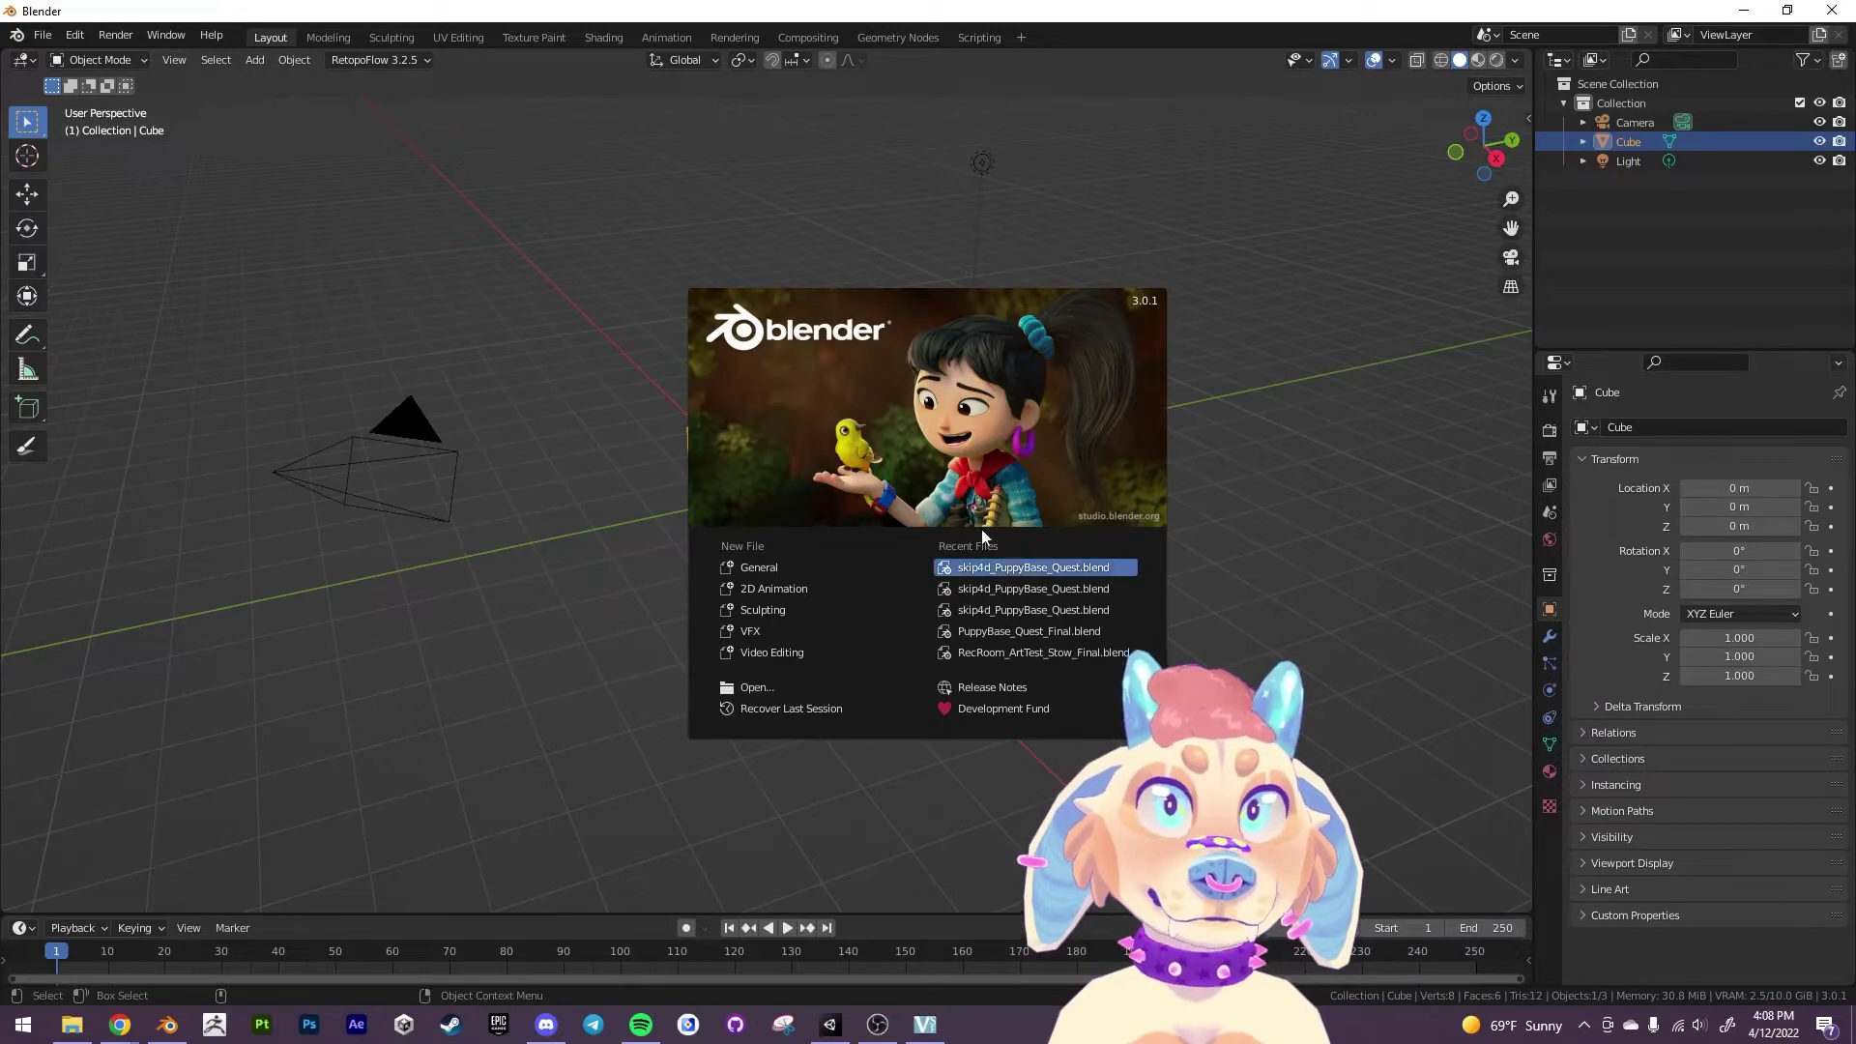
Open skip4d_PuppyBase_Quest.blend from the recent files and orbit around the puppy model.
left_click(1032, 568)
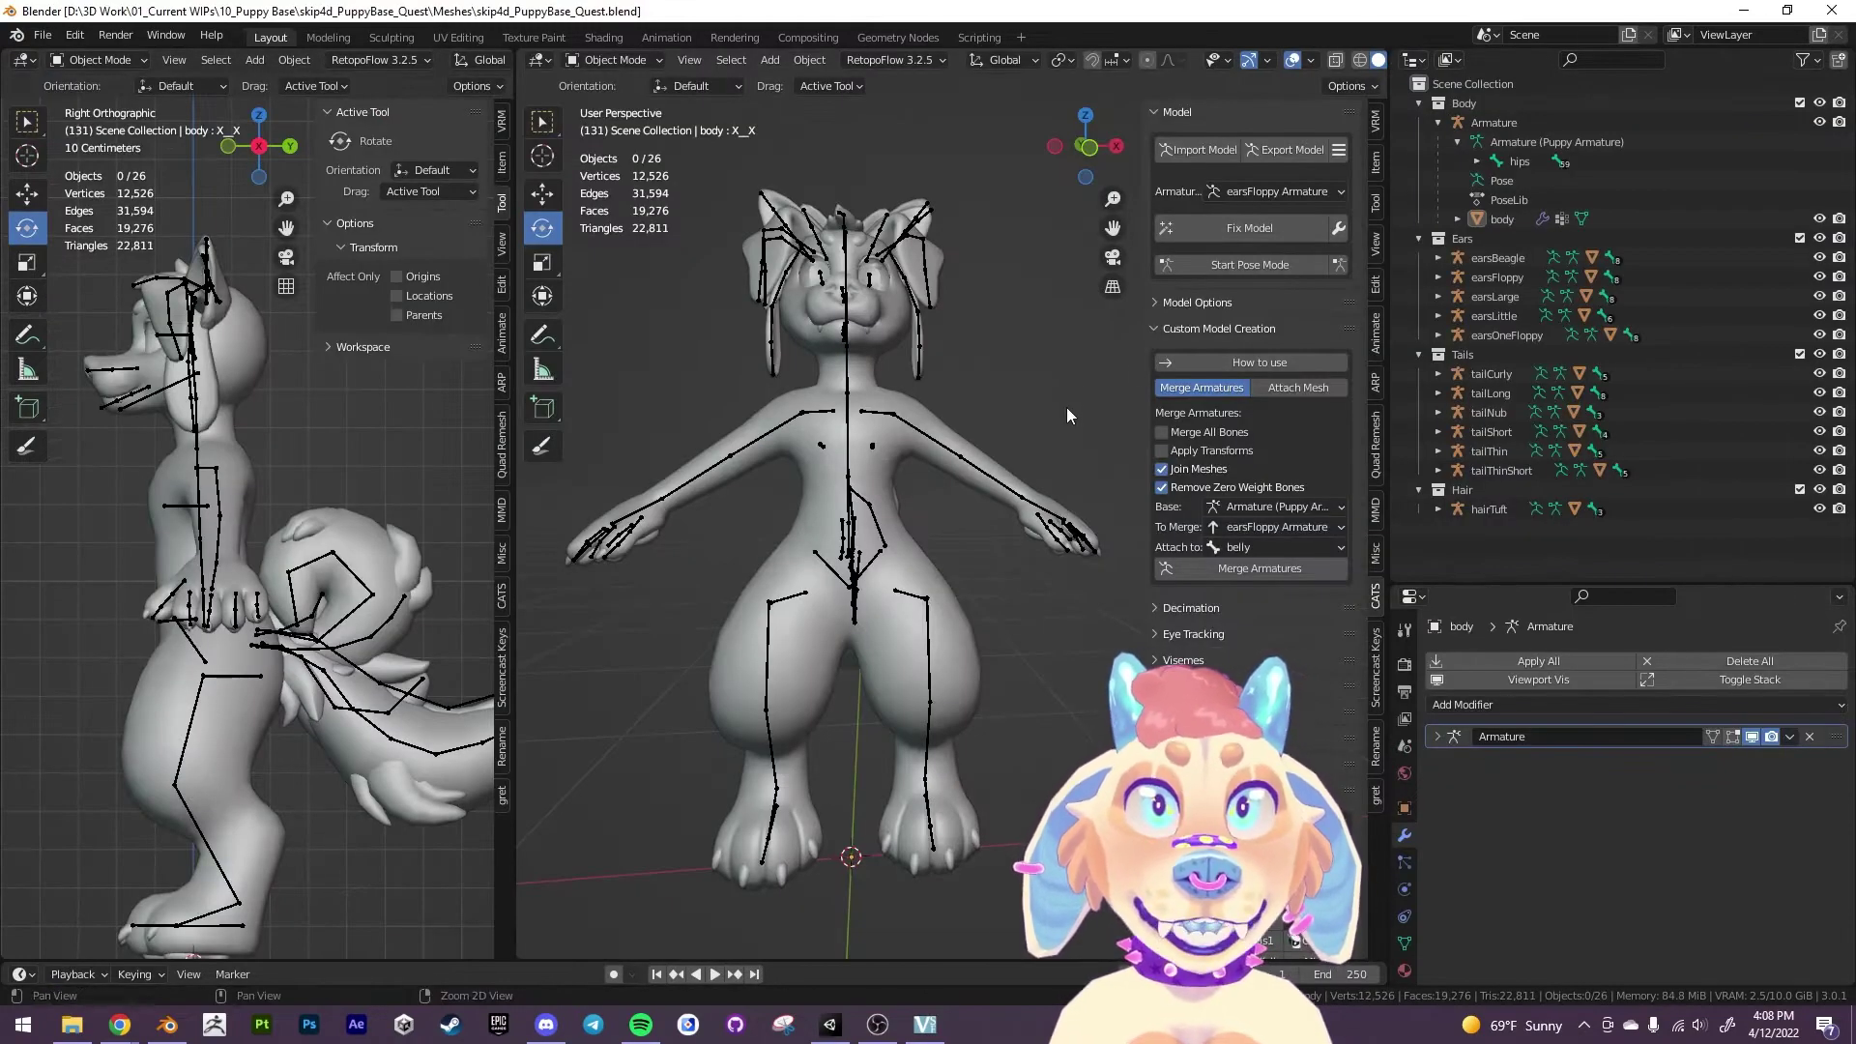
middle_click_drag(1065, 408, 1015, 404)
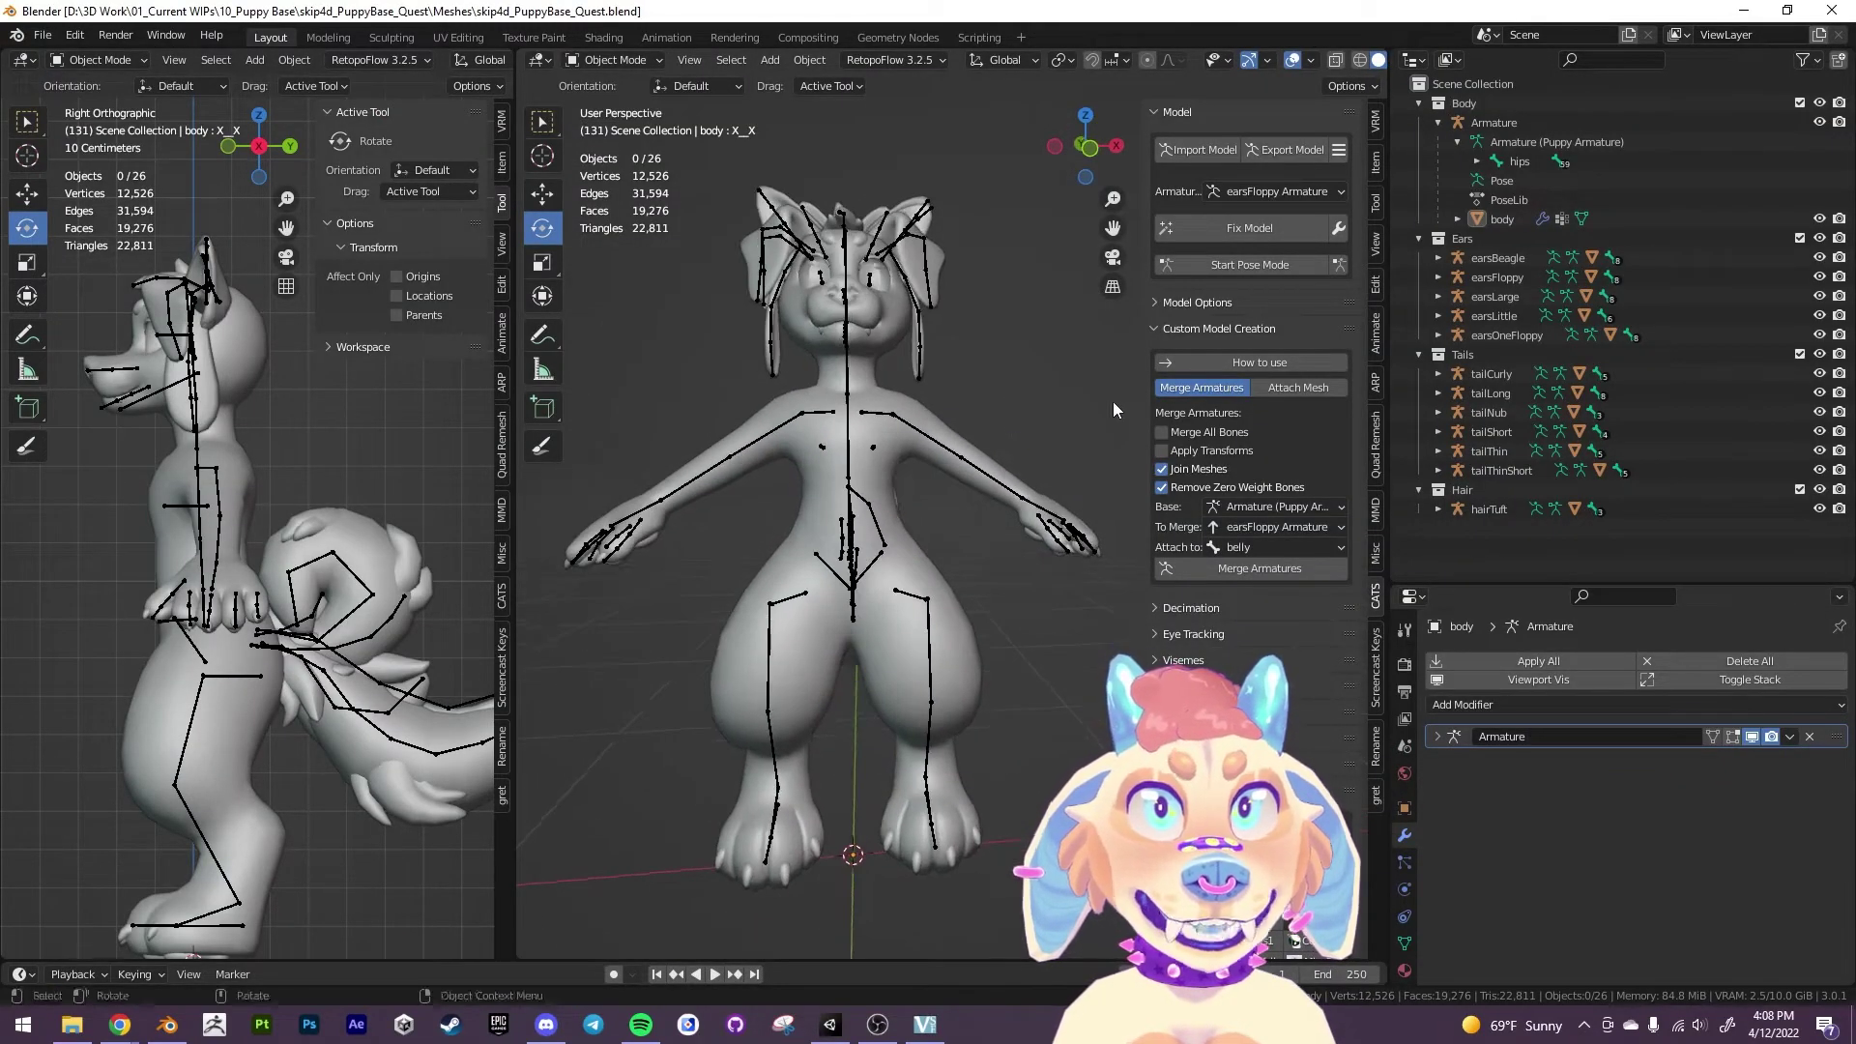
scroll(1228, 449, "down", 2)
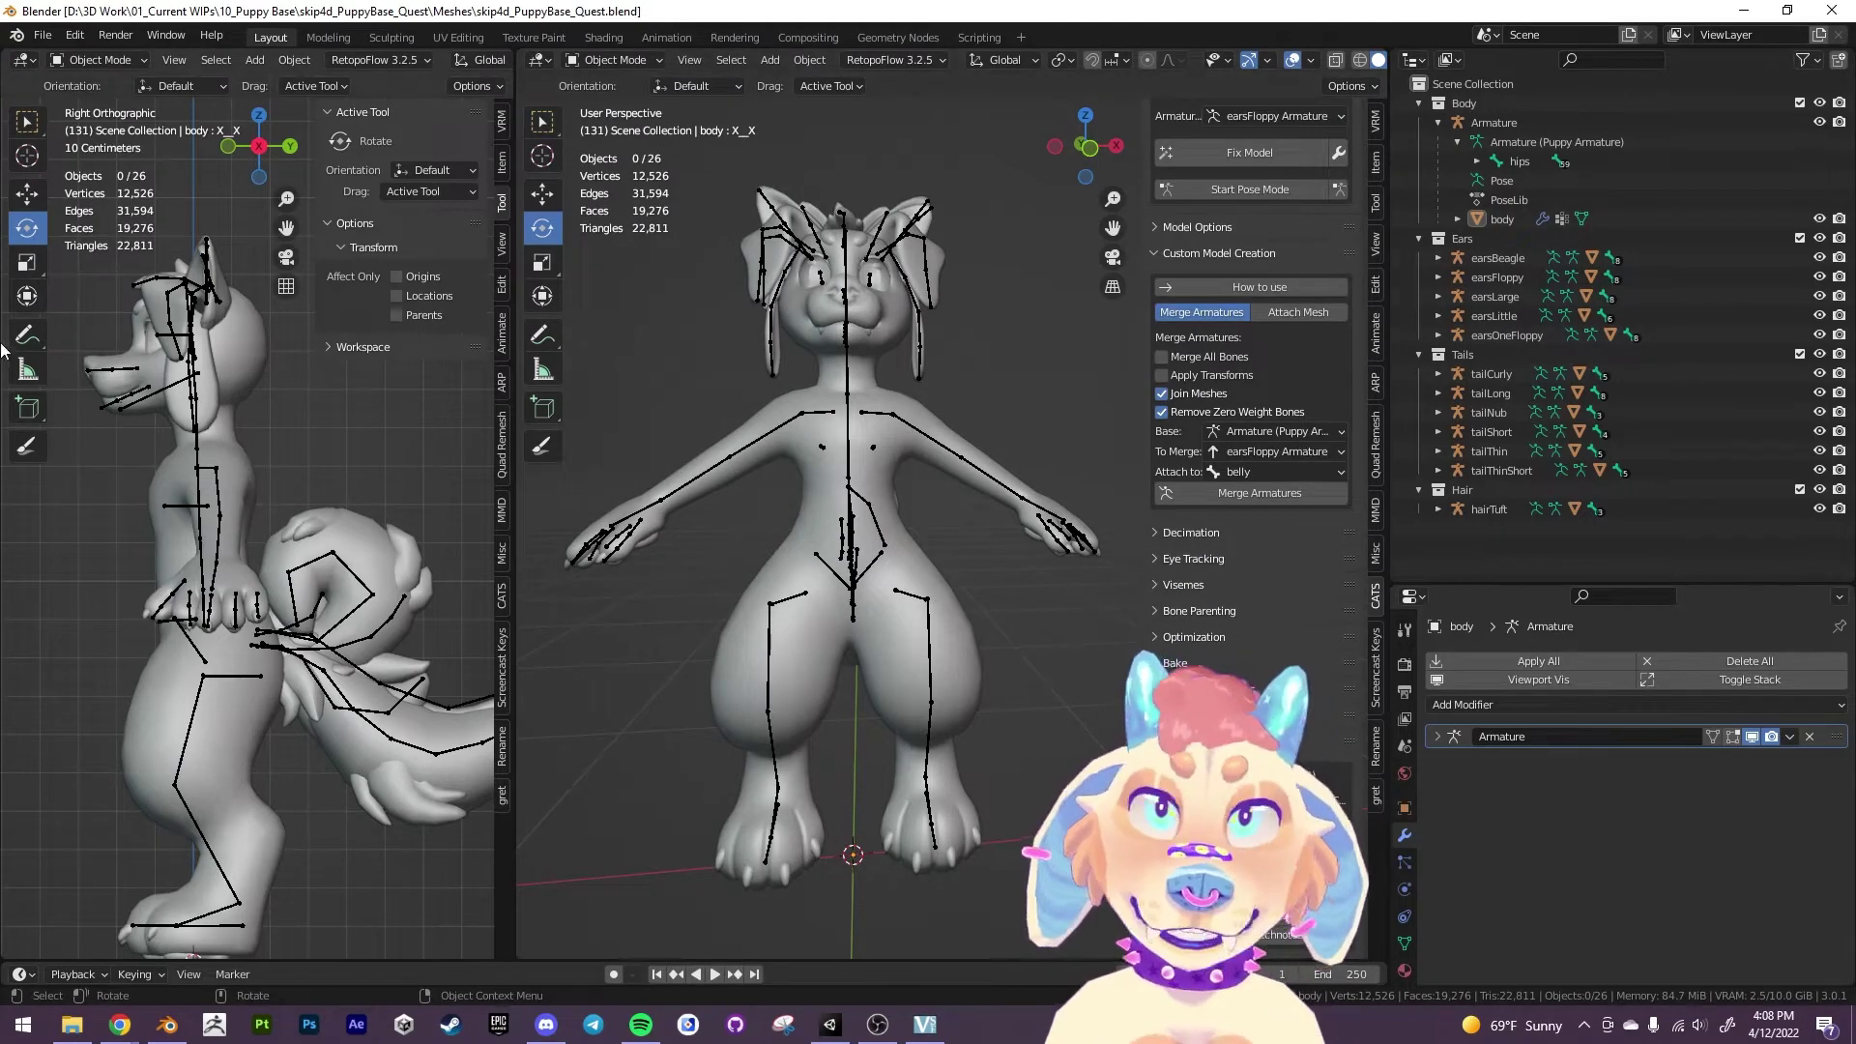
Search the Add-ons preferences for 'cats' to confirm the Cats Blender Plugin is enabled.
left_click(76, 35)
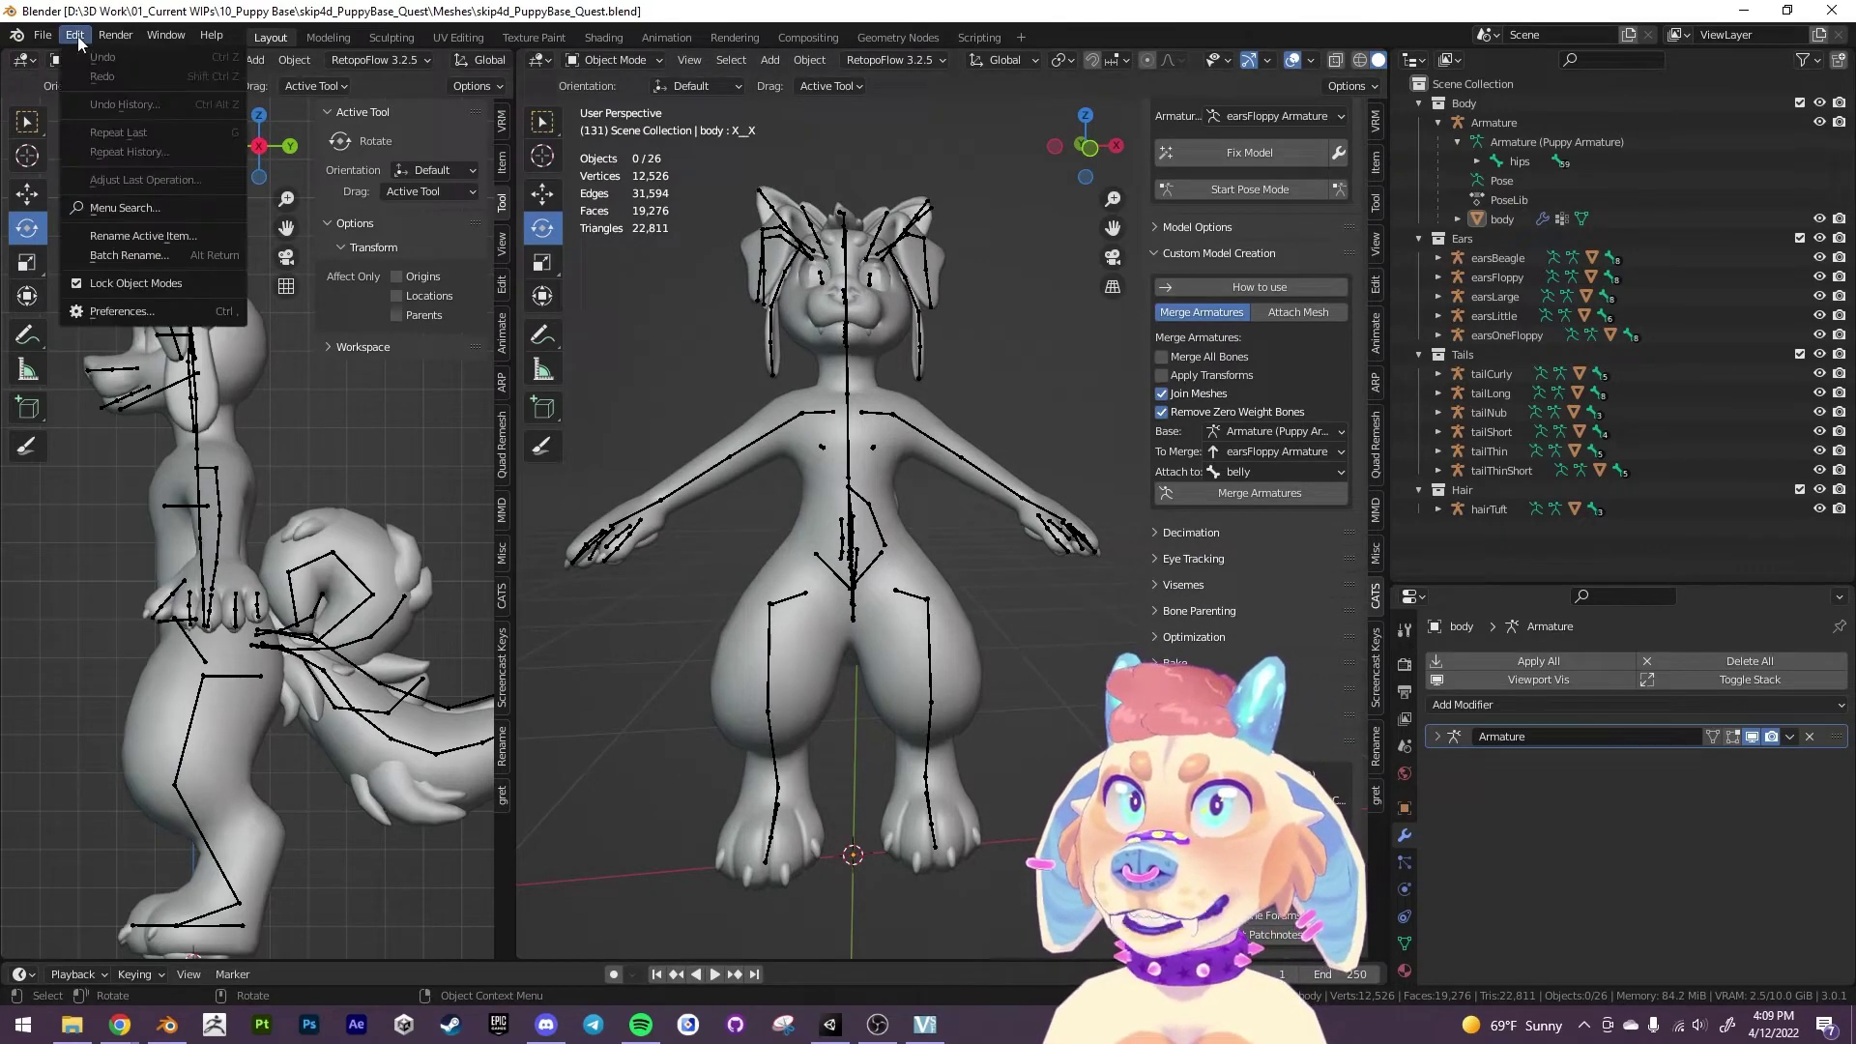
left_click(121, 312)
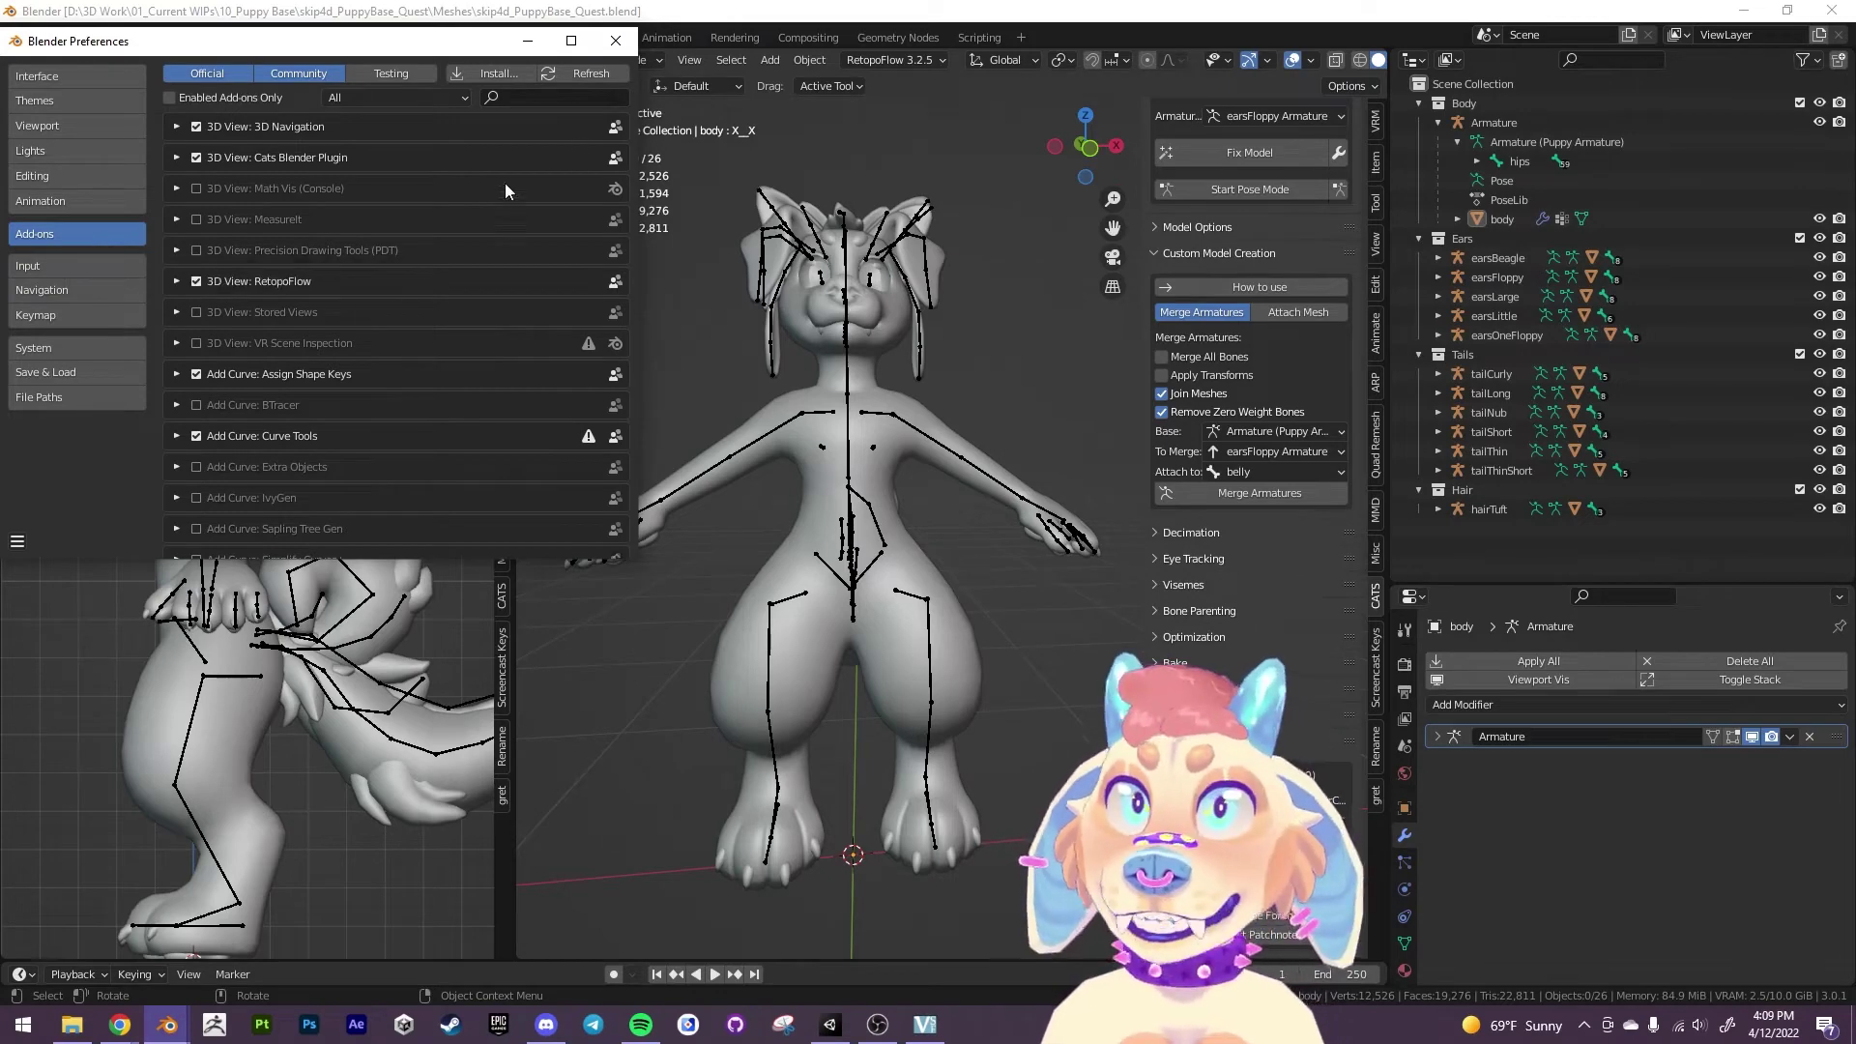
left_click(480, 72)
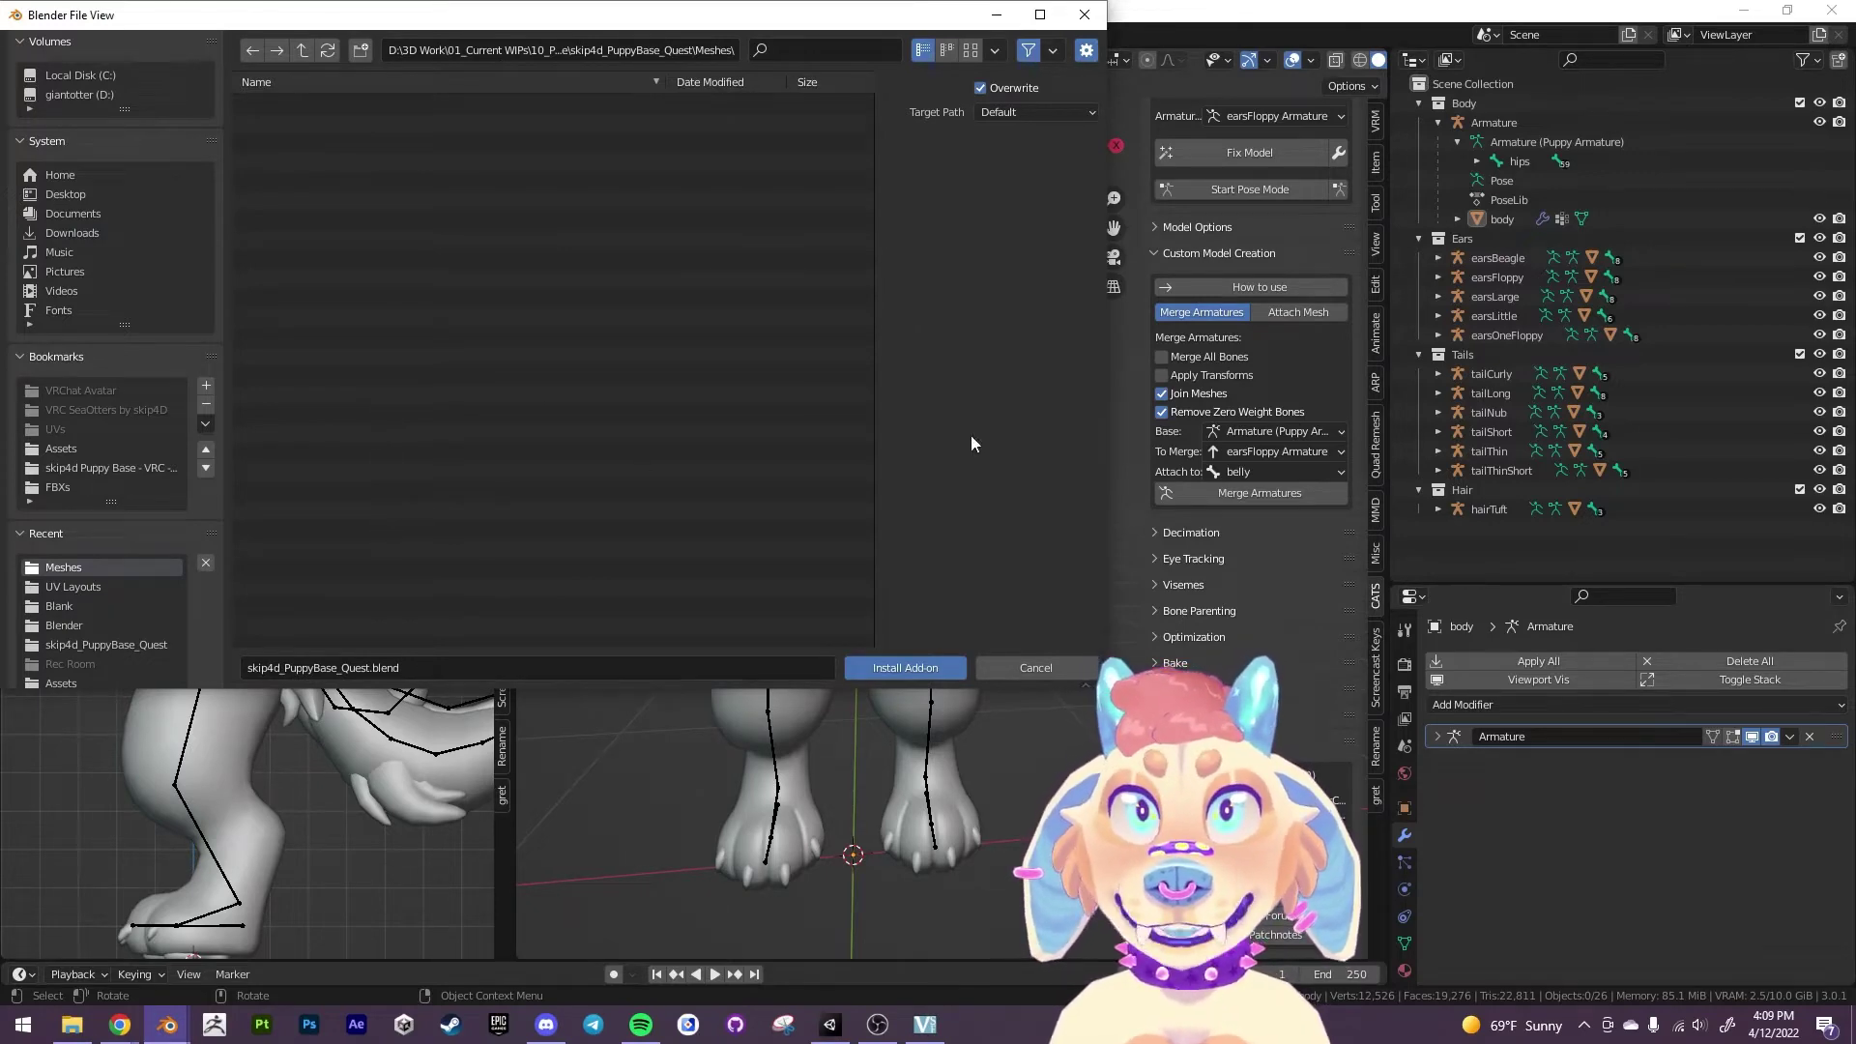
left_click(1036, 668)
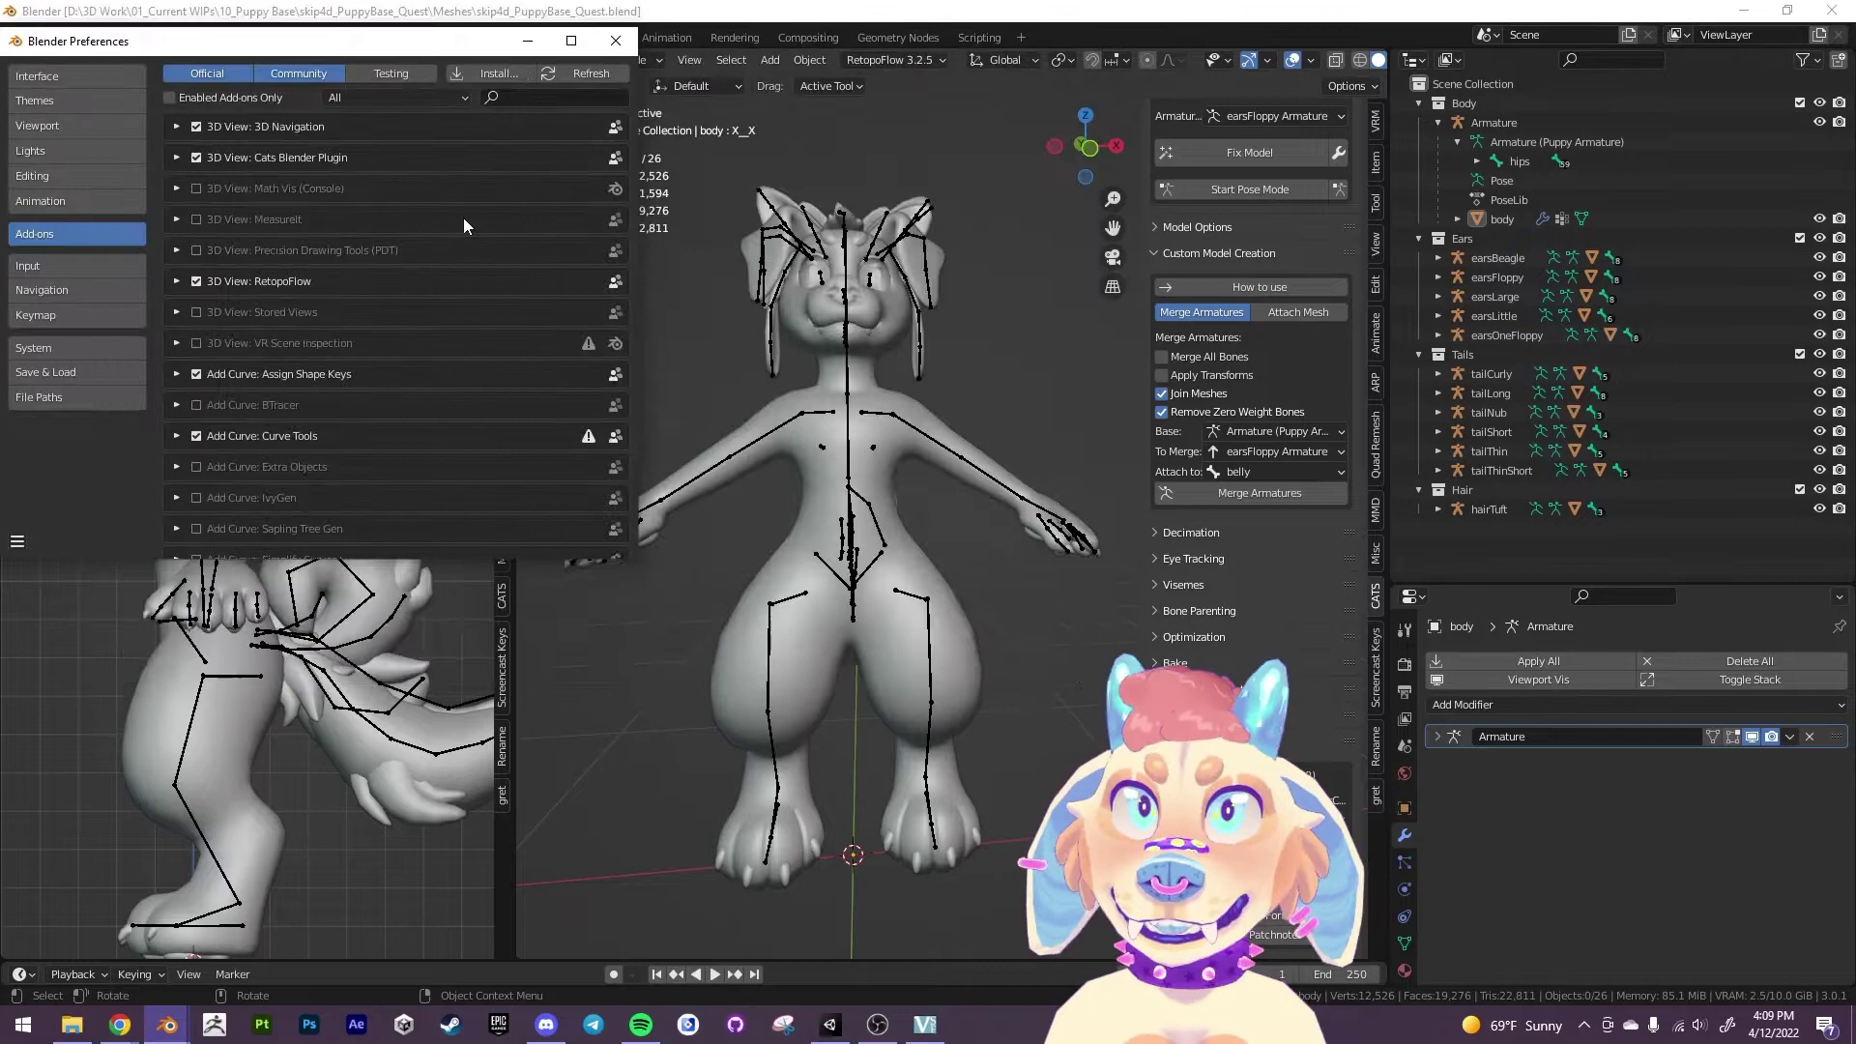
left_click(518, 97)
type("cats")
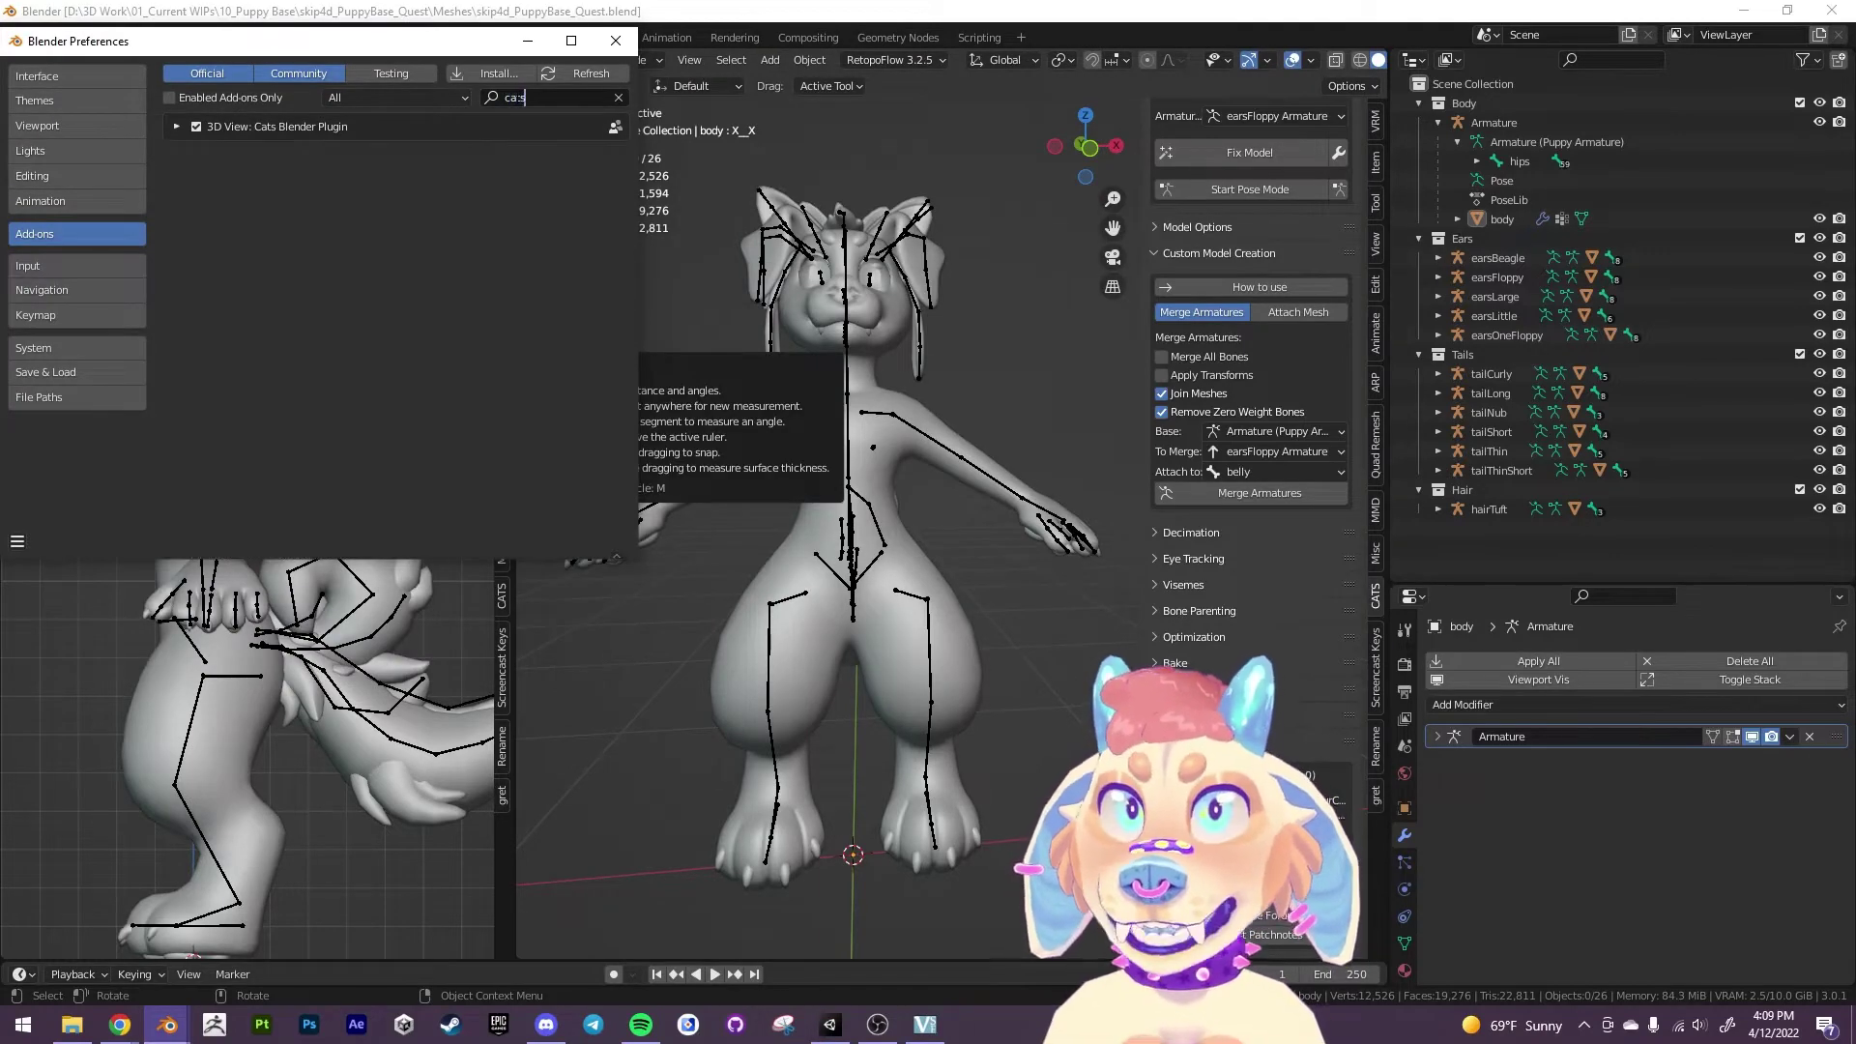
key("Return")
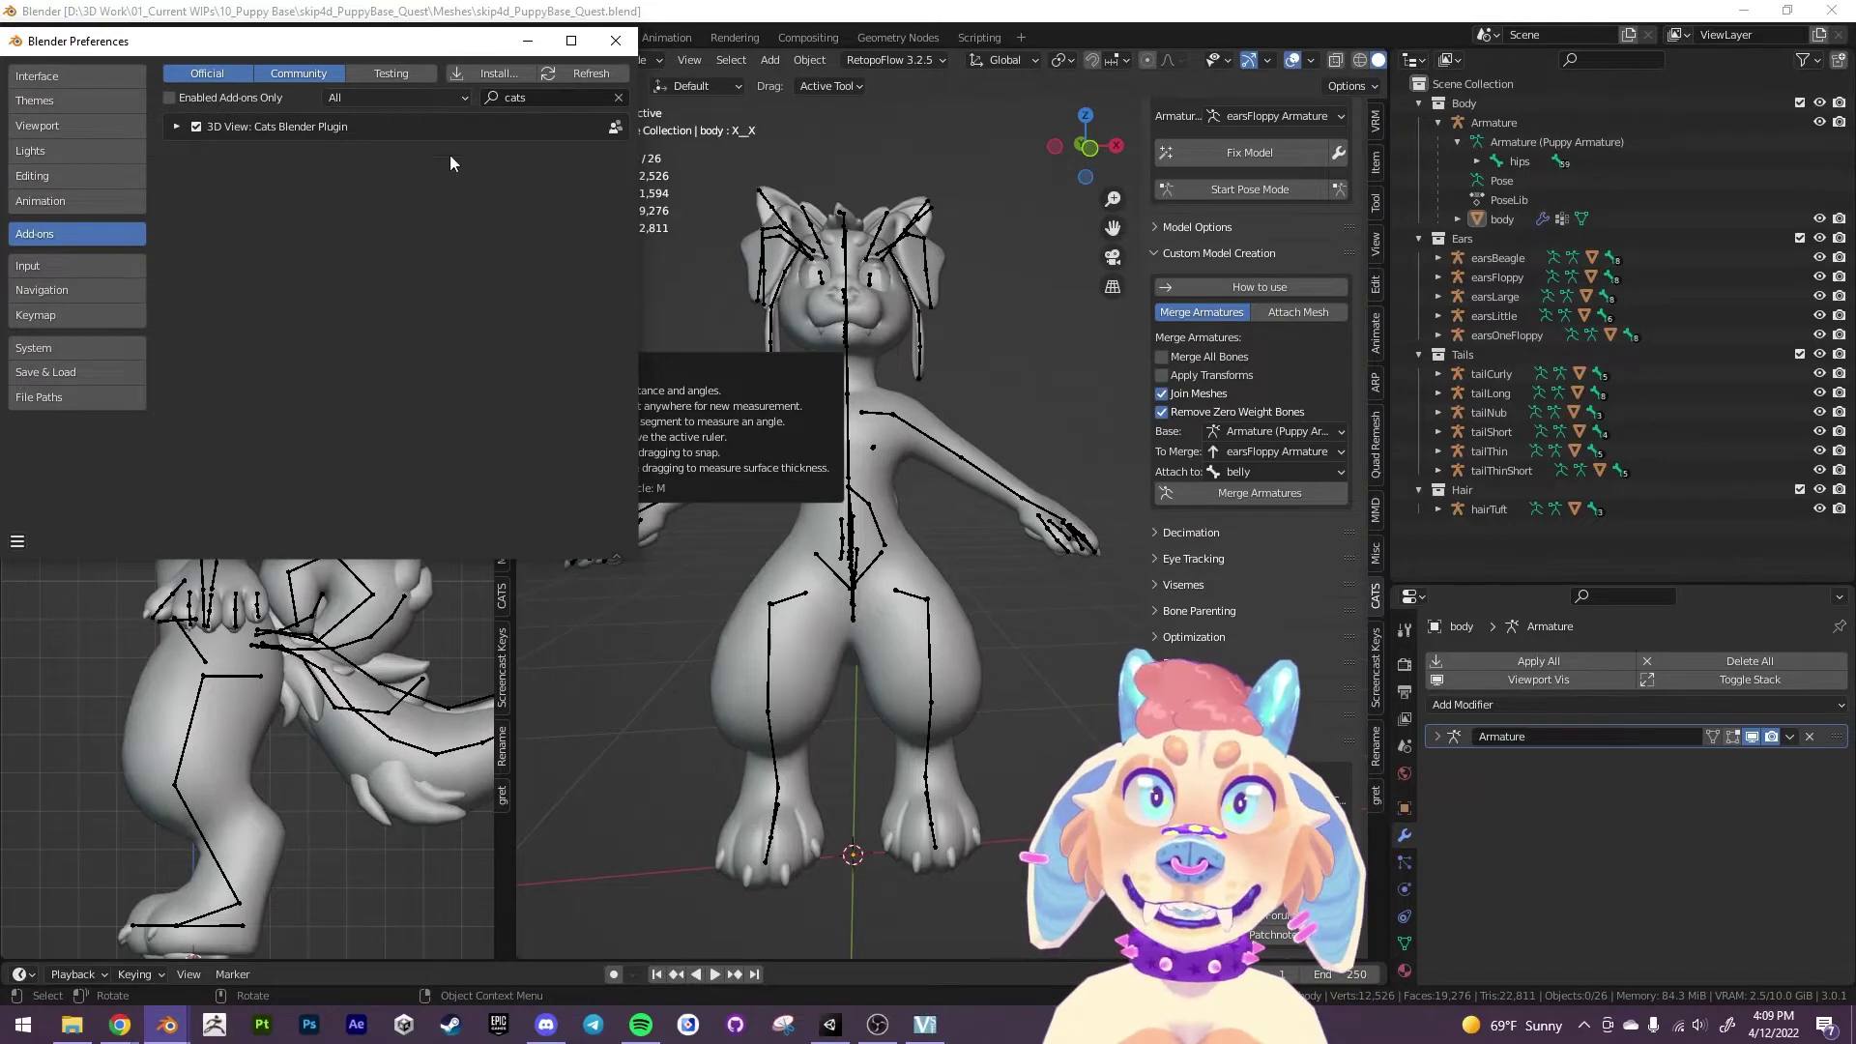
left_click(616, 40)
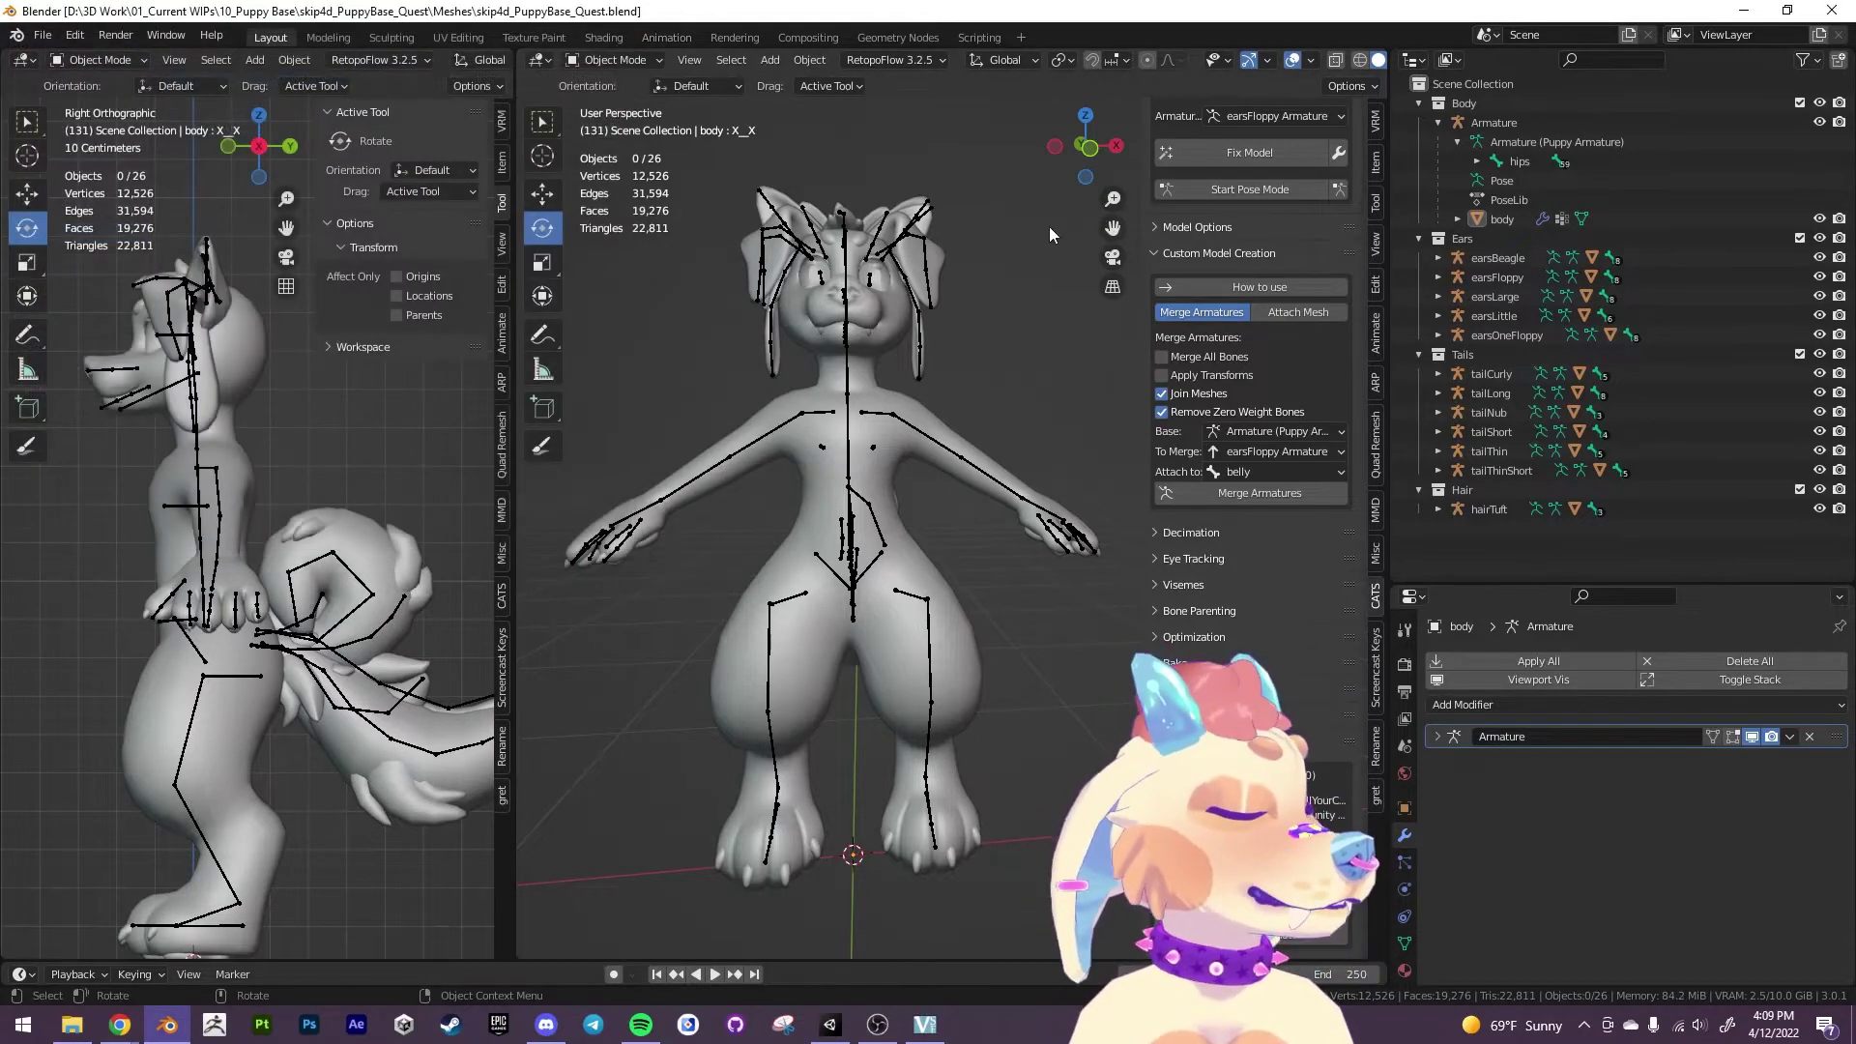
middle_click_drag(1042, 386, 1005, 430)
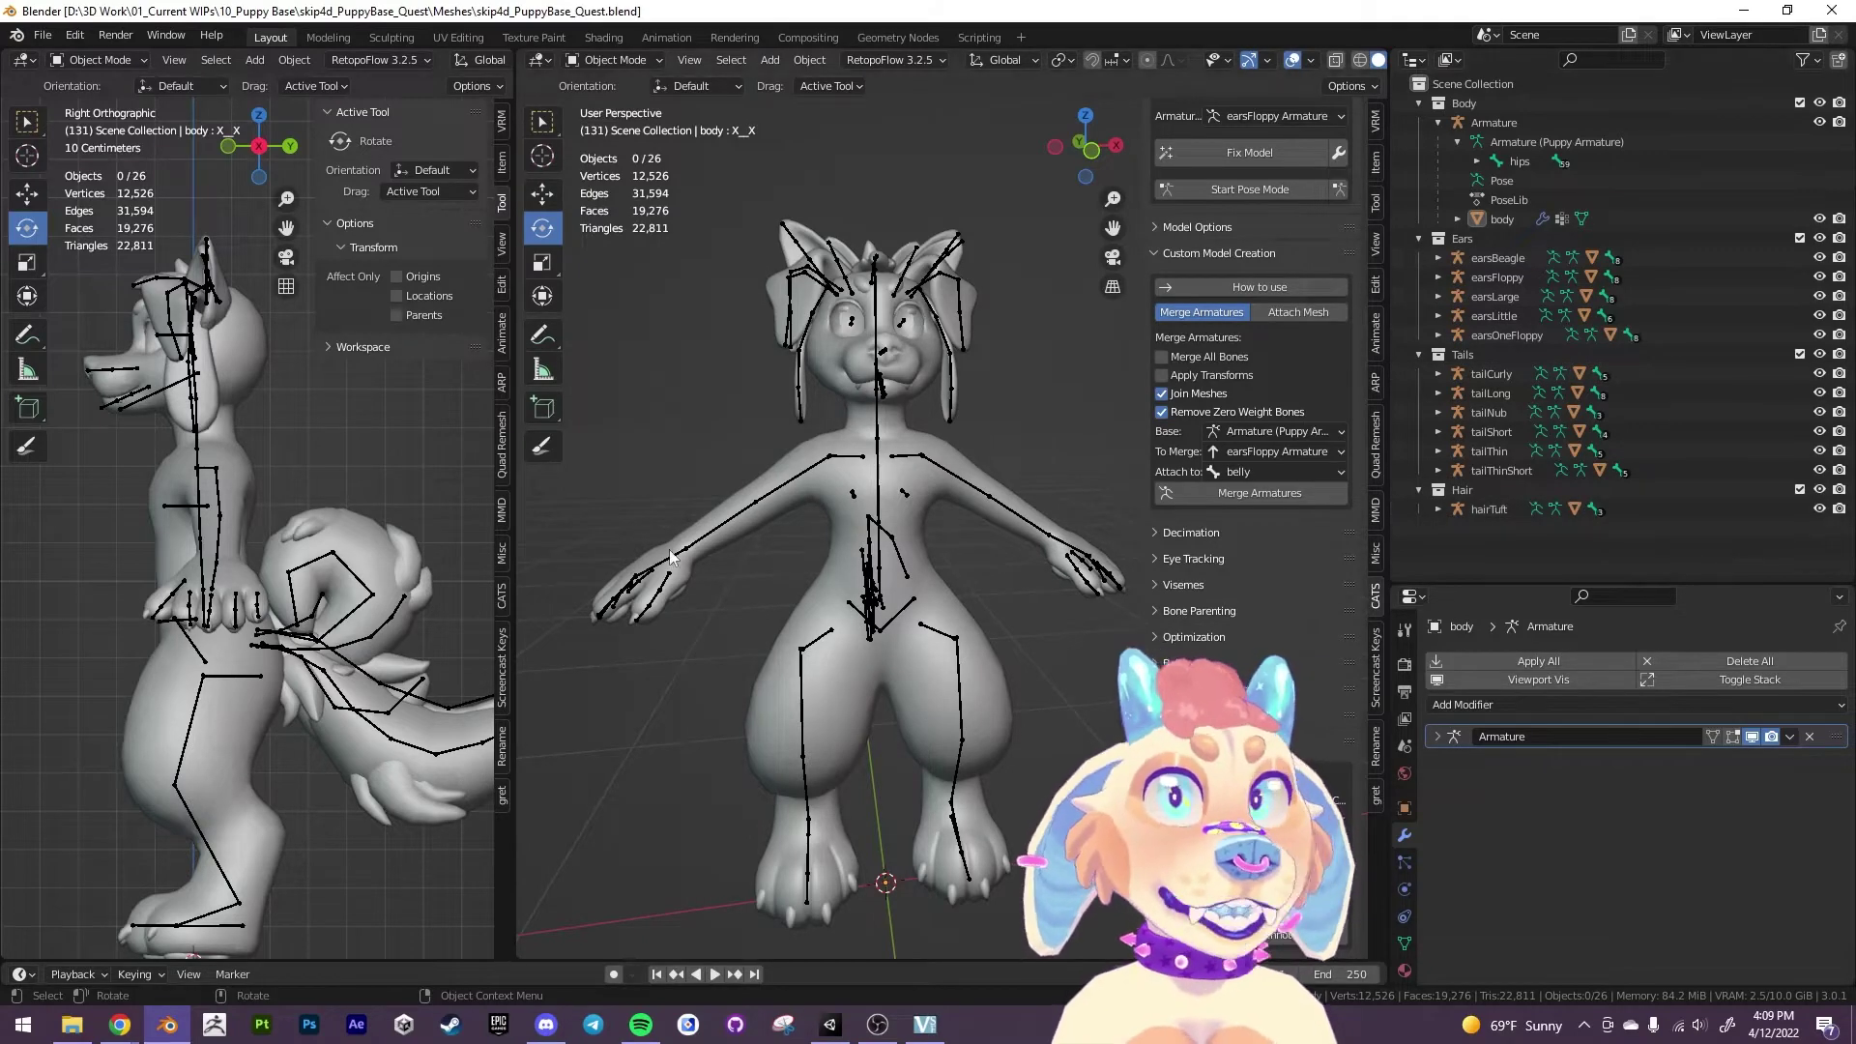
middle_click_drag(955, 394, 1021, 400)
left_click(1465, 261)
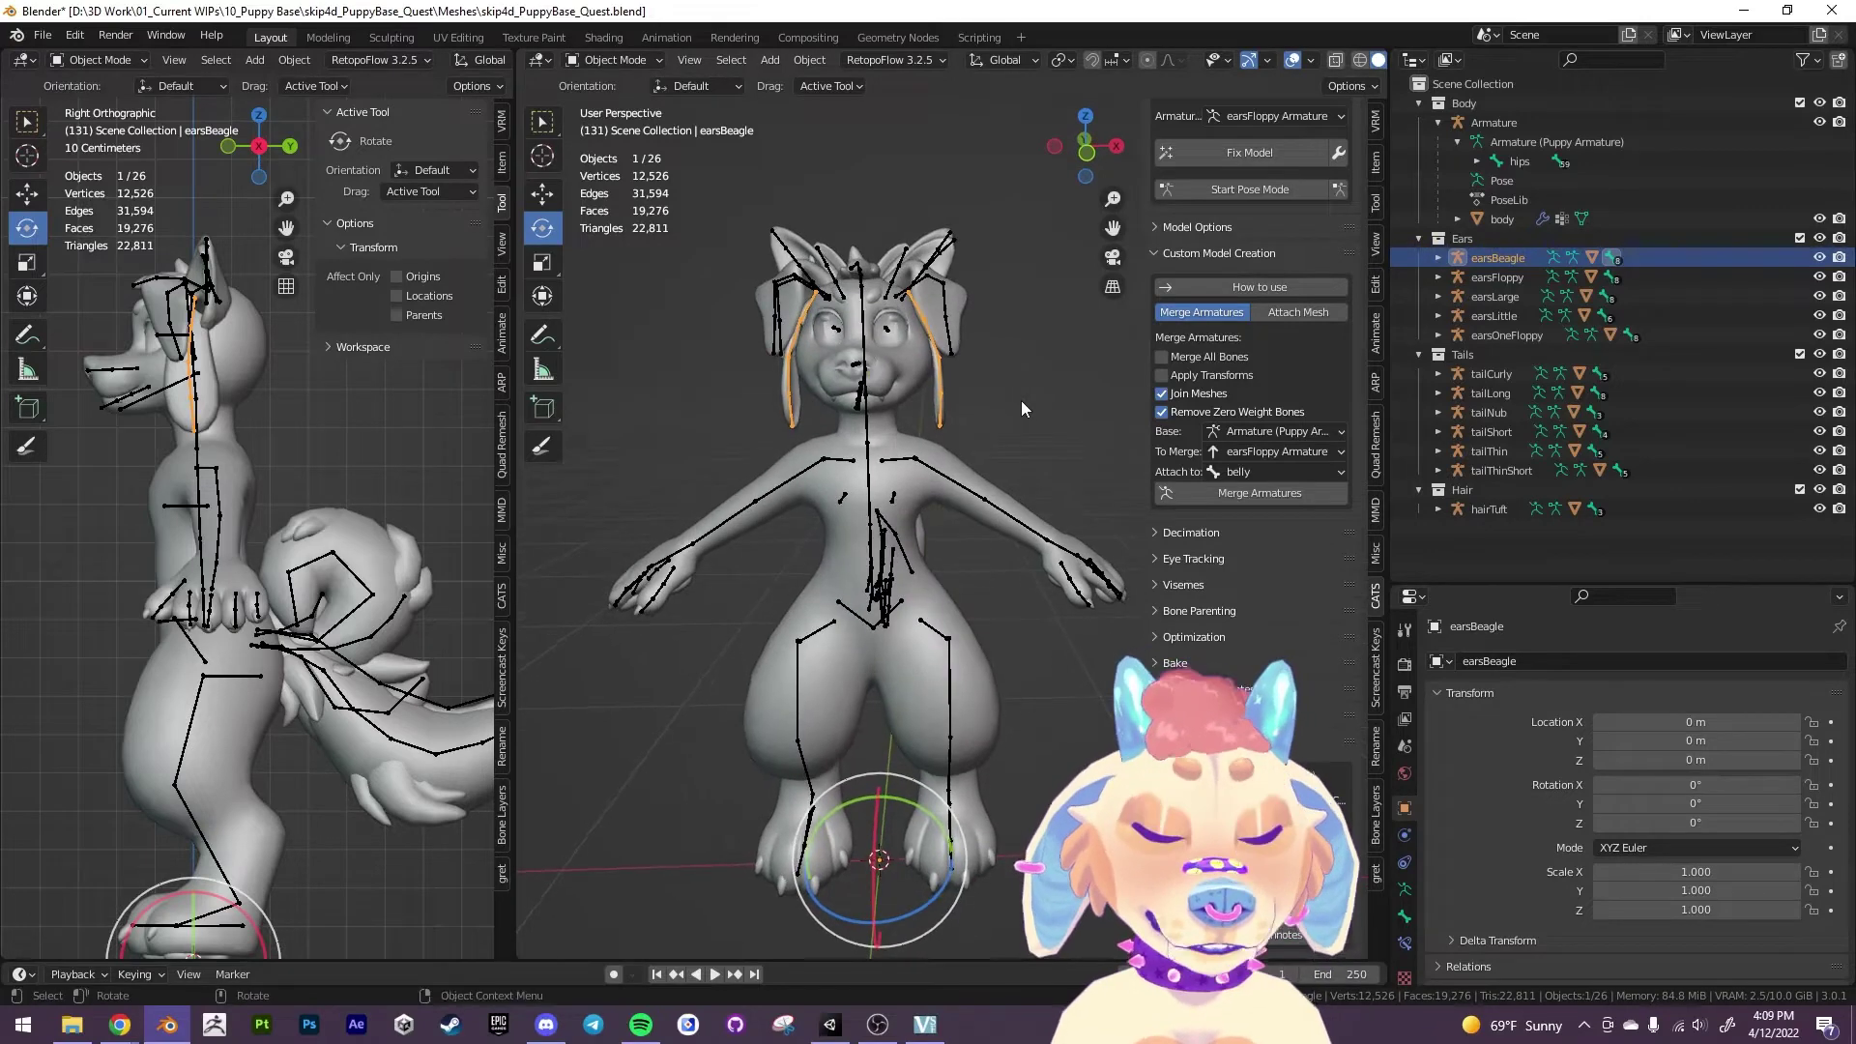
key("ctrl+Tab")
left_click(953, 299)
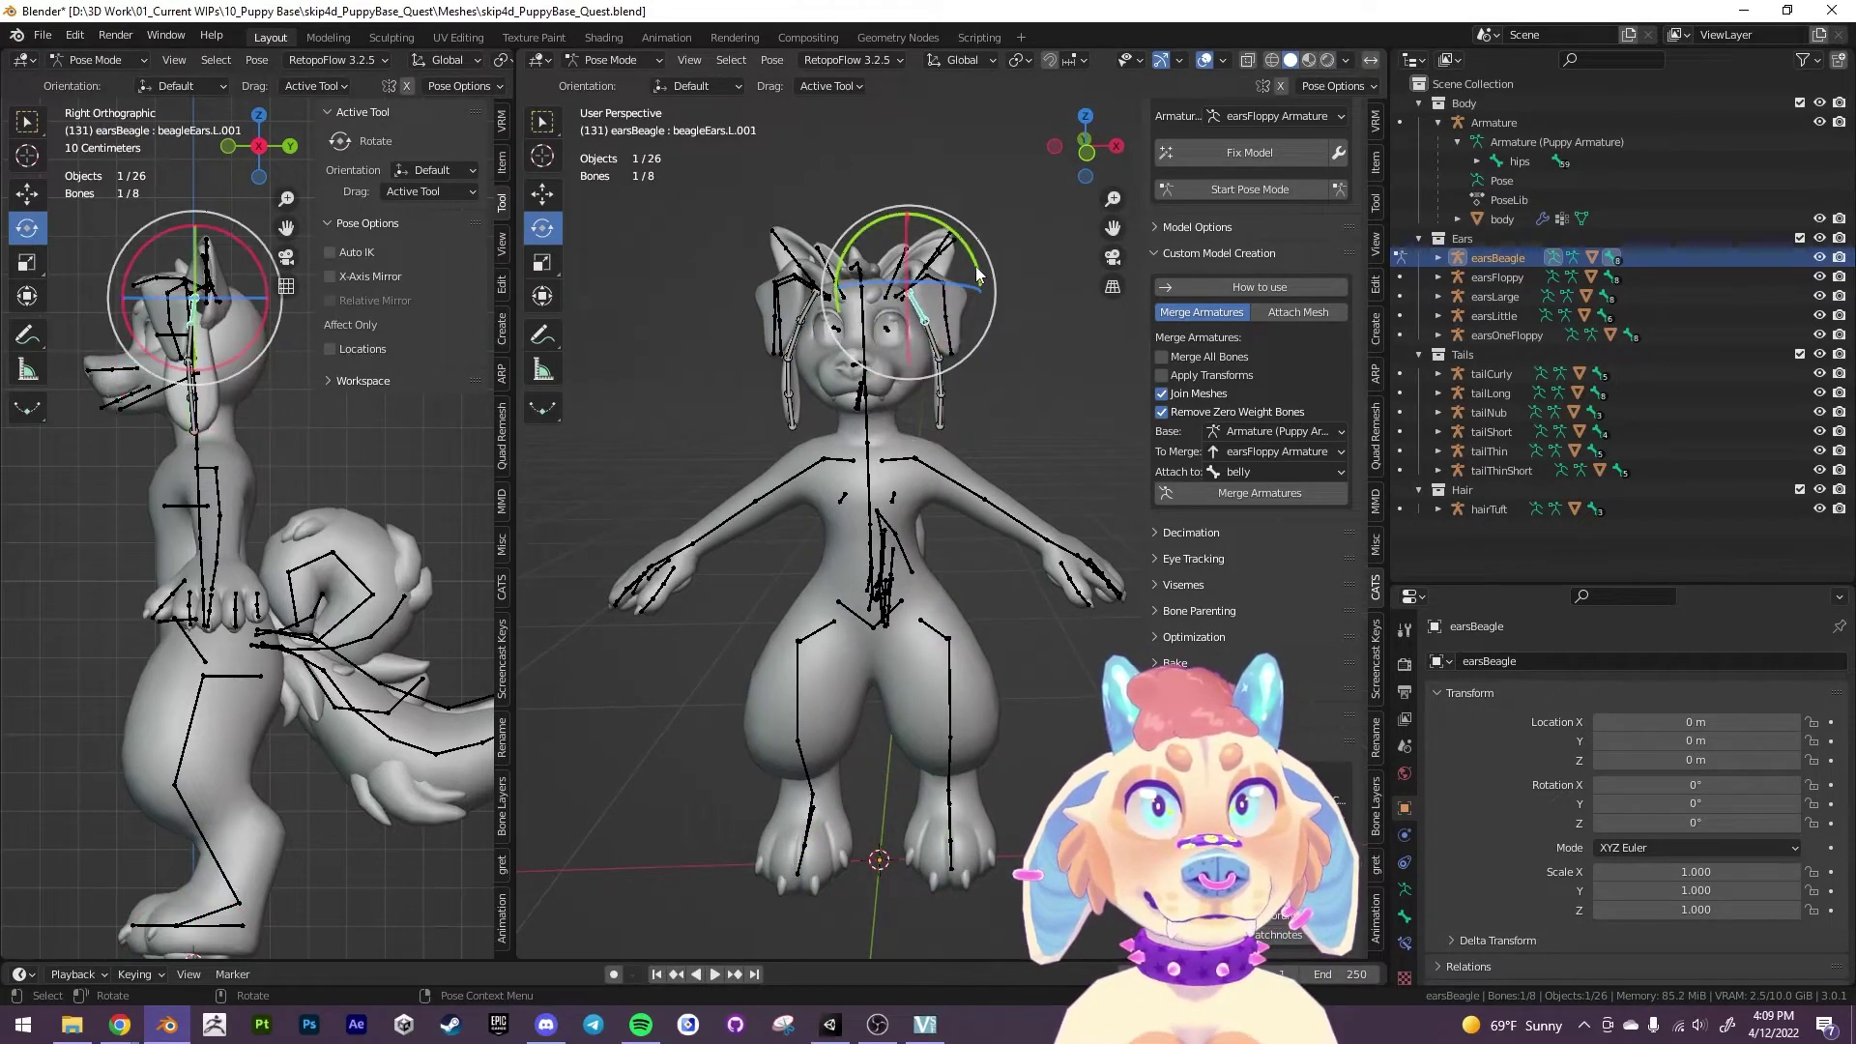
left_click_drag(952, 221, 942, 182)
key("ctrl+z")
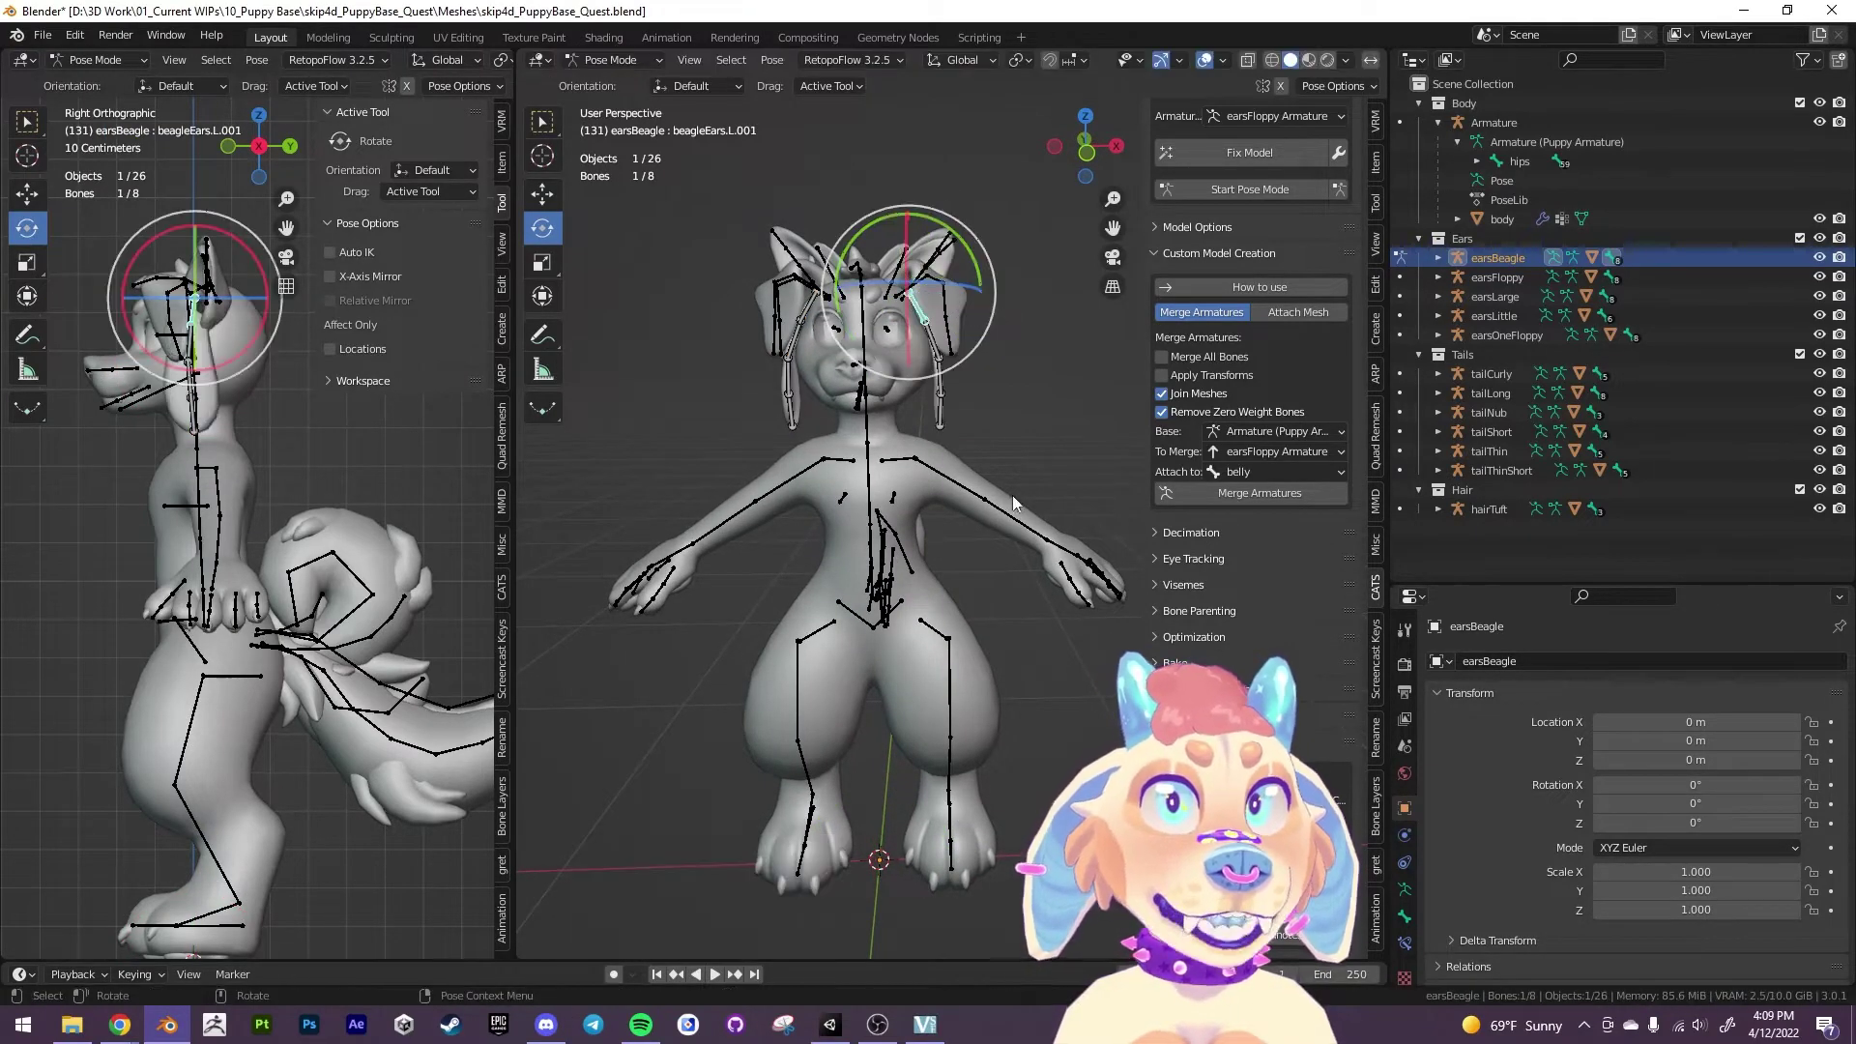
key("ctrl+Tab")
key("alt+a")
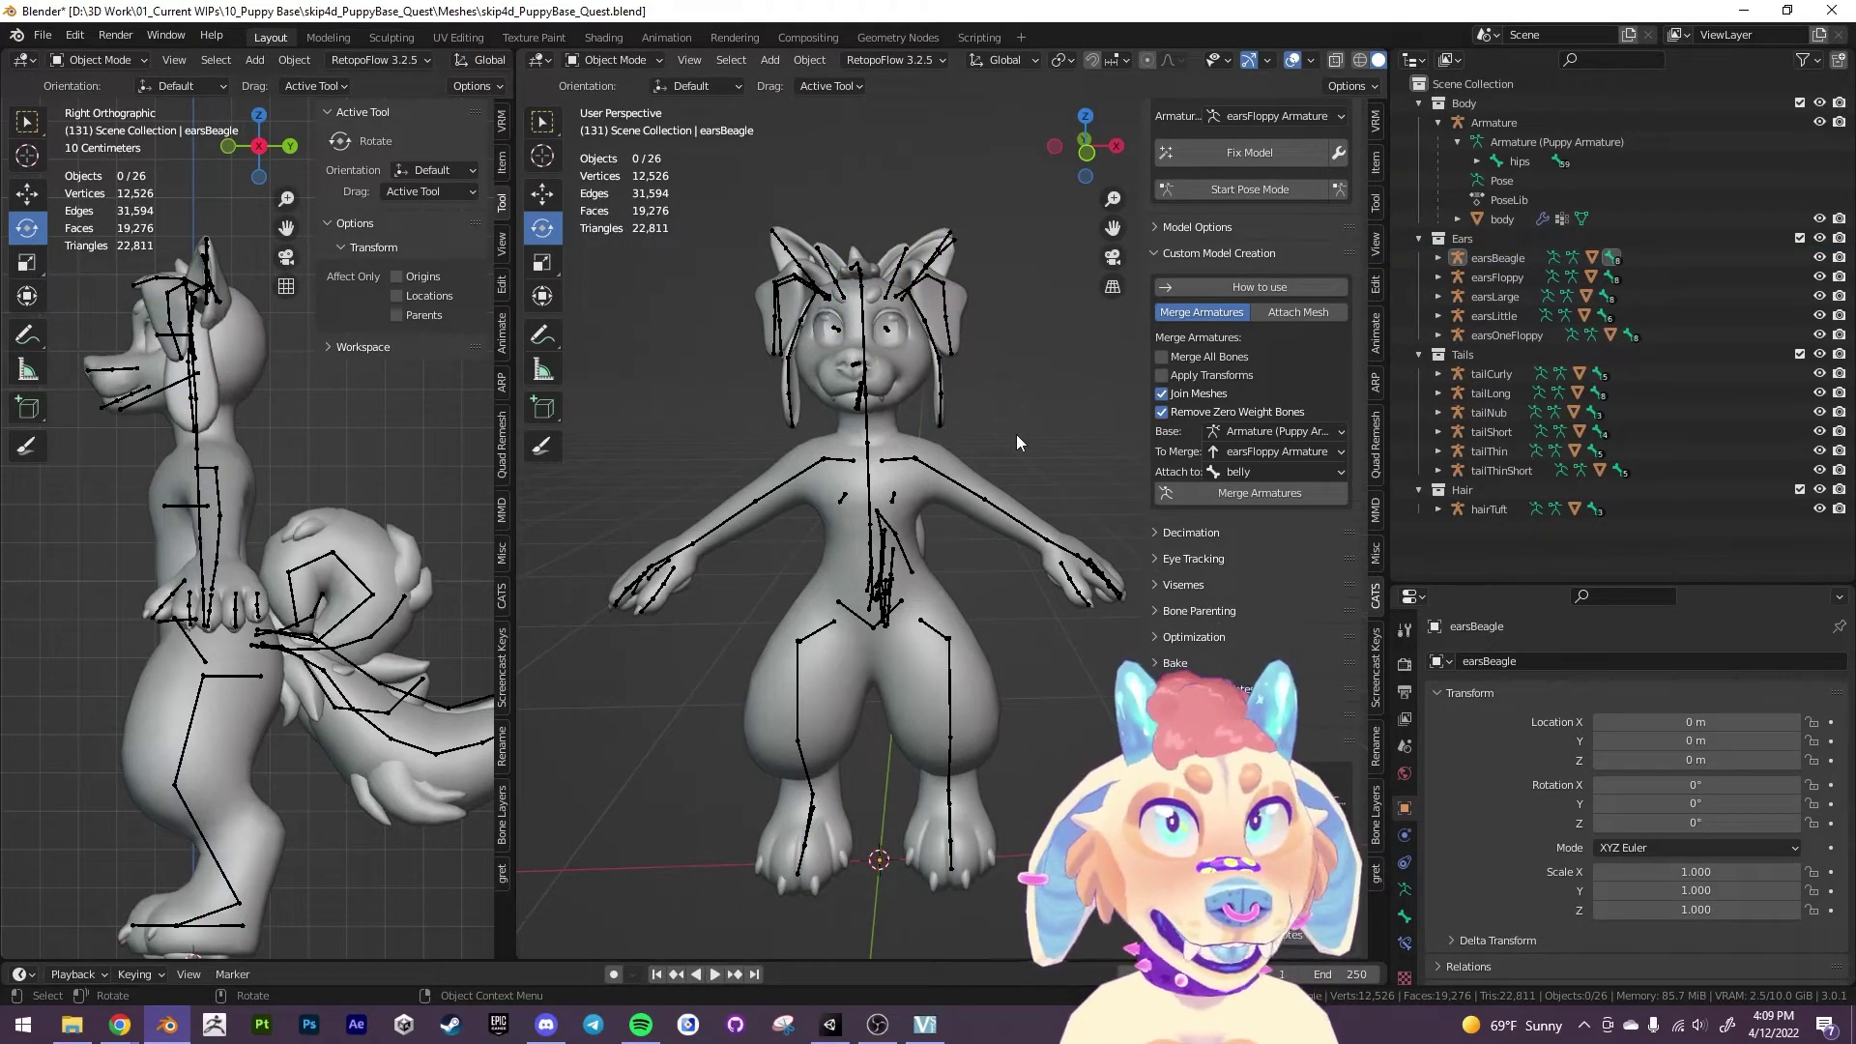
middle_click_drag(1027, 445, 1060, 410)
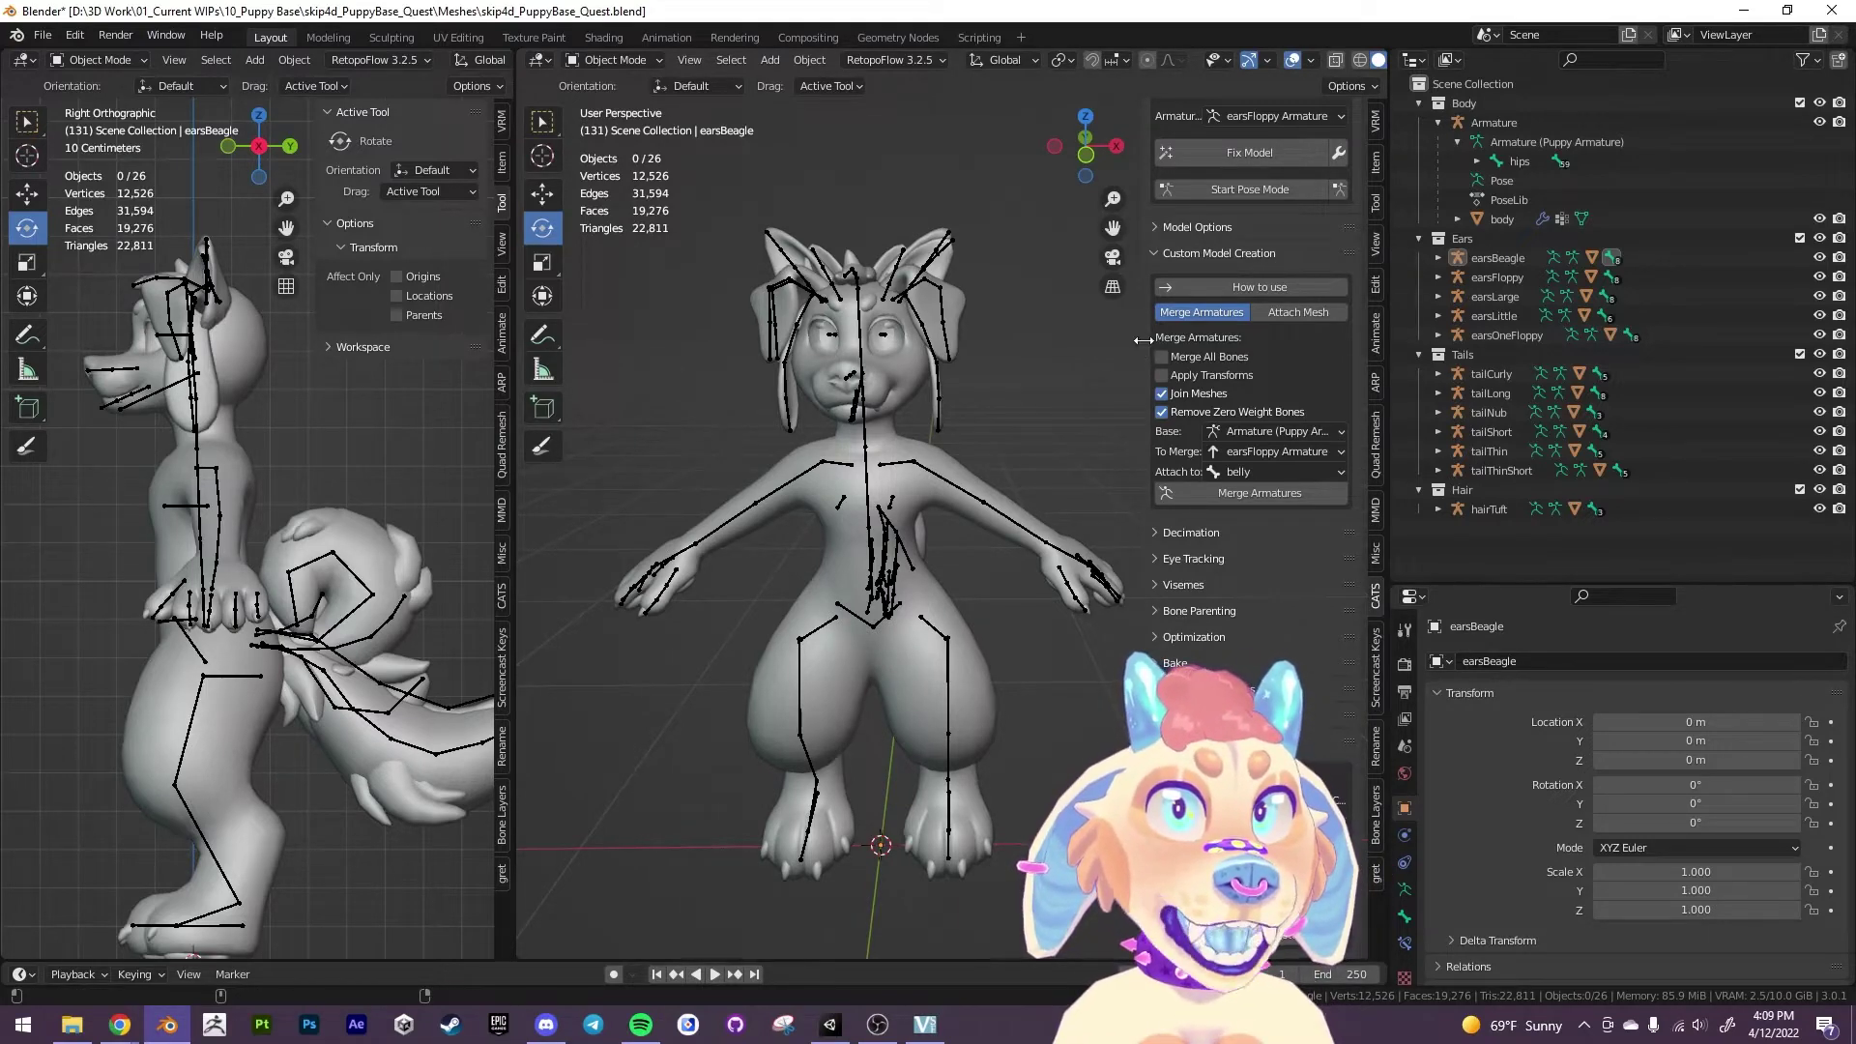
left_click_drag(1146, 337, 1121, 338)
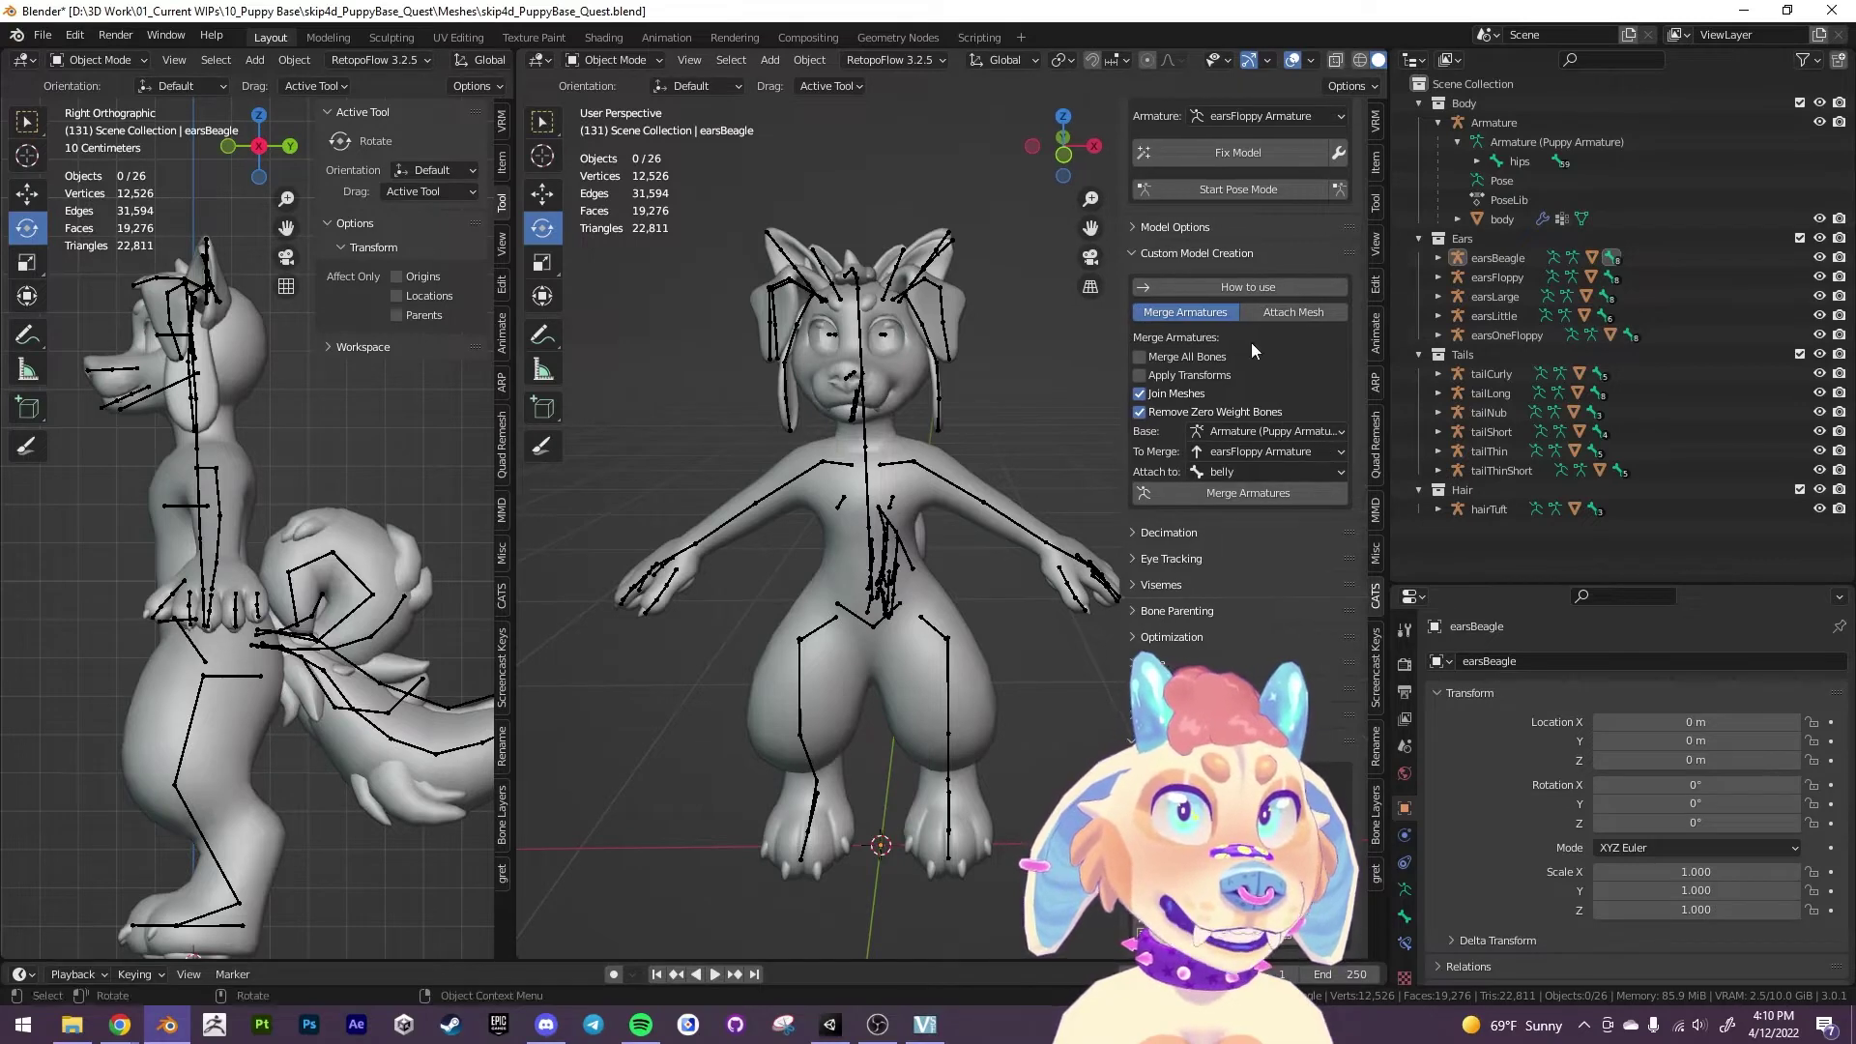
Collapse the CATS Model panel and widen the sidebar so Custom Model Creation through Credits fit.
scroll(1168, 379, "up", 2)
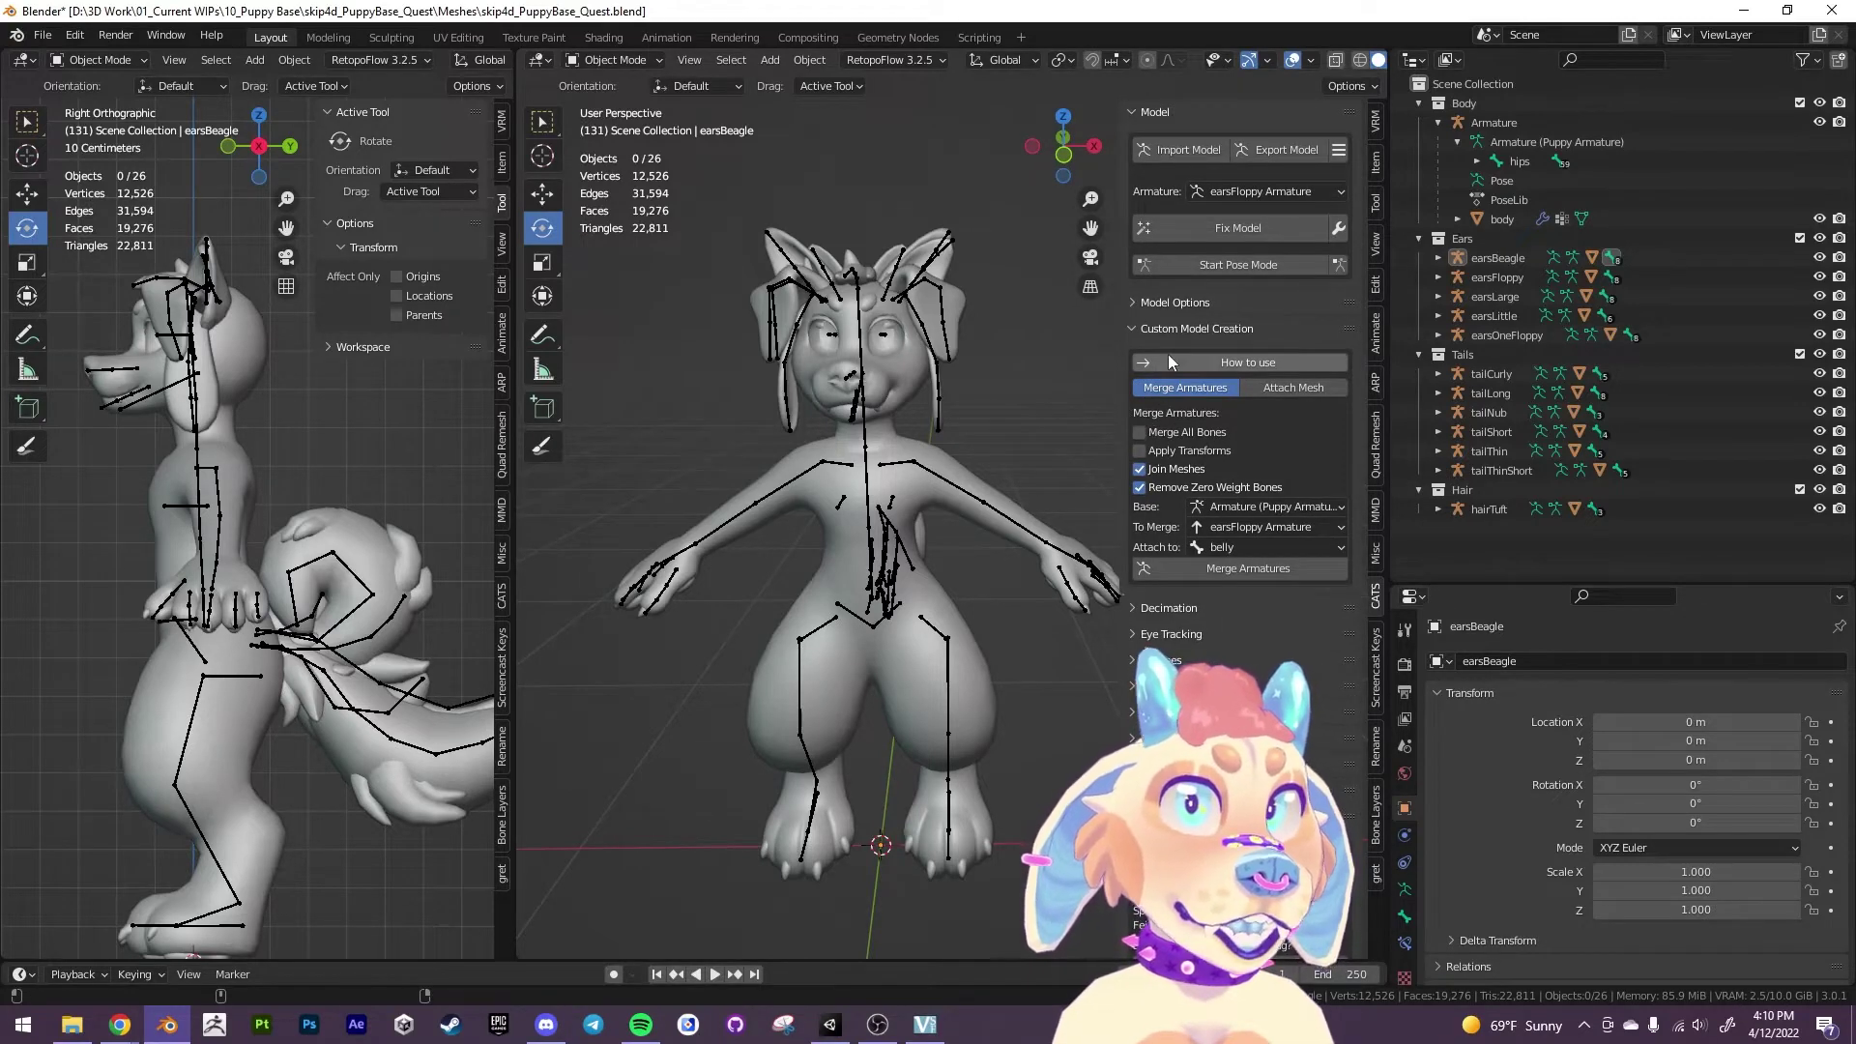
middle_click_drag(1021, 333, 978, 328)
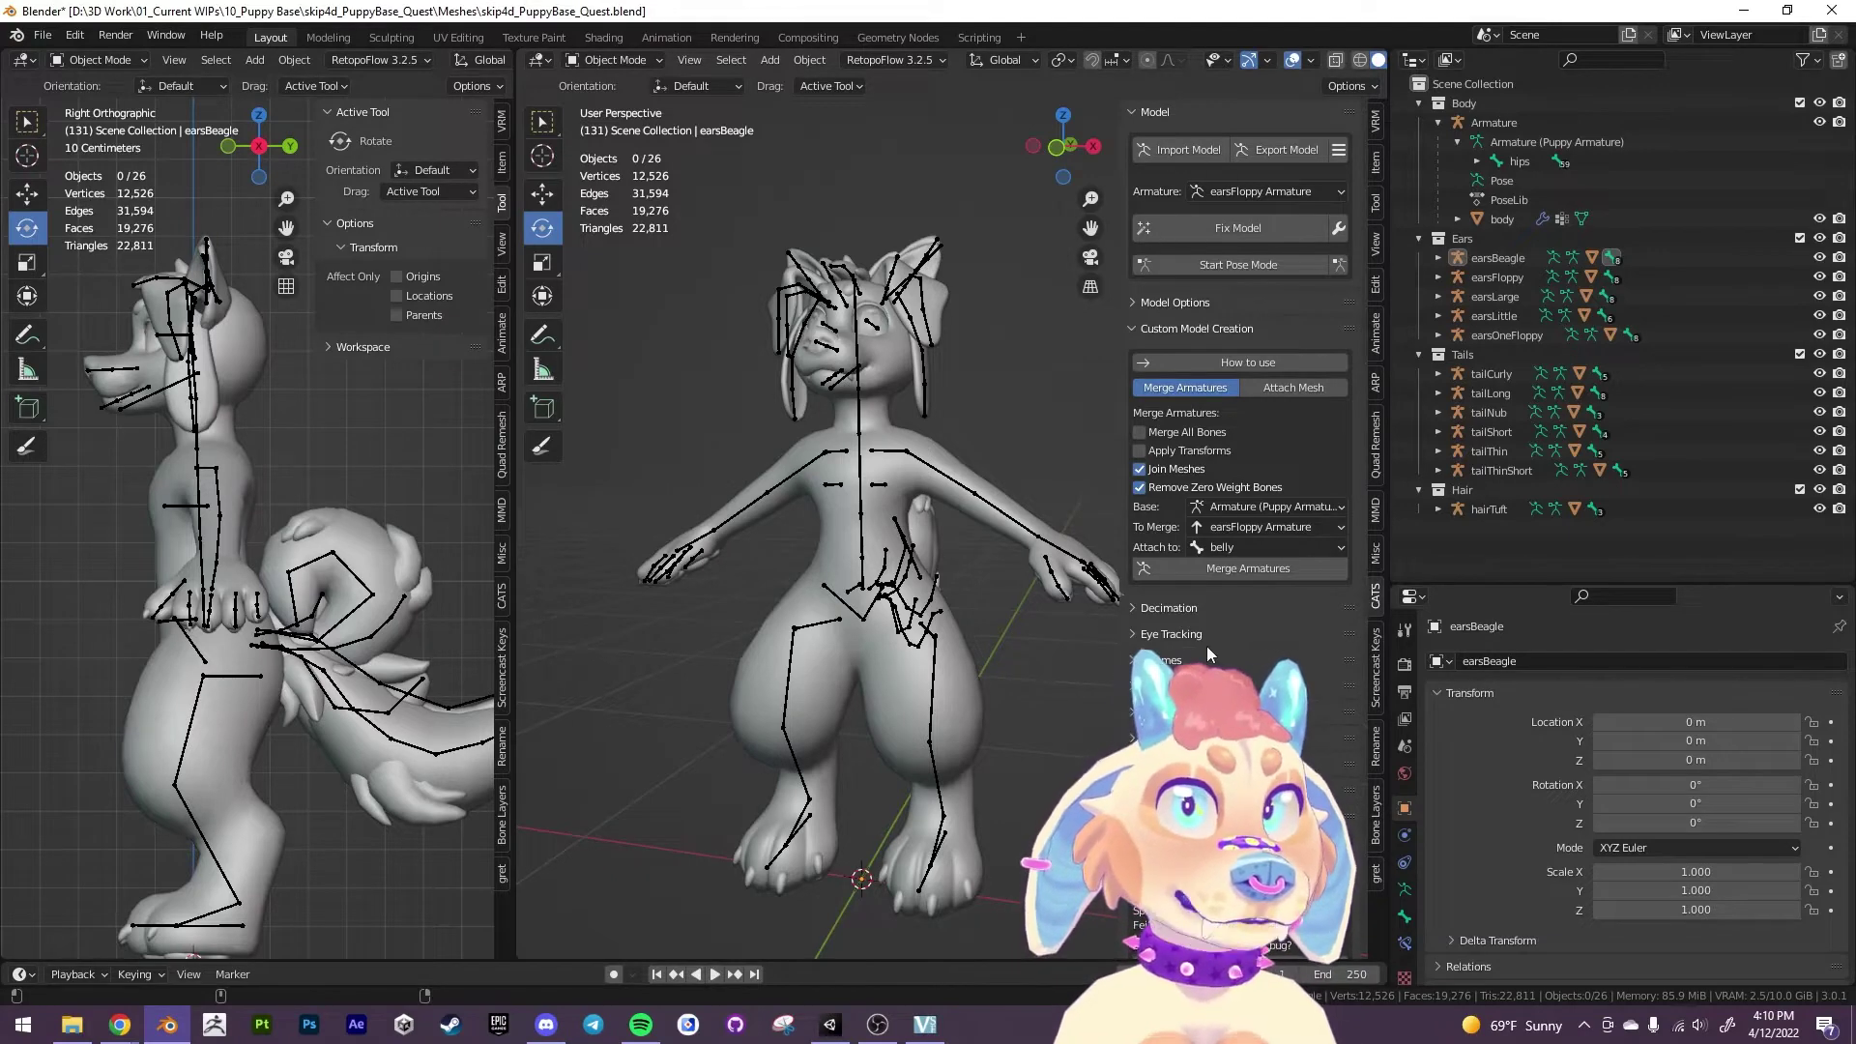
left_click(1133, 110)
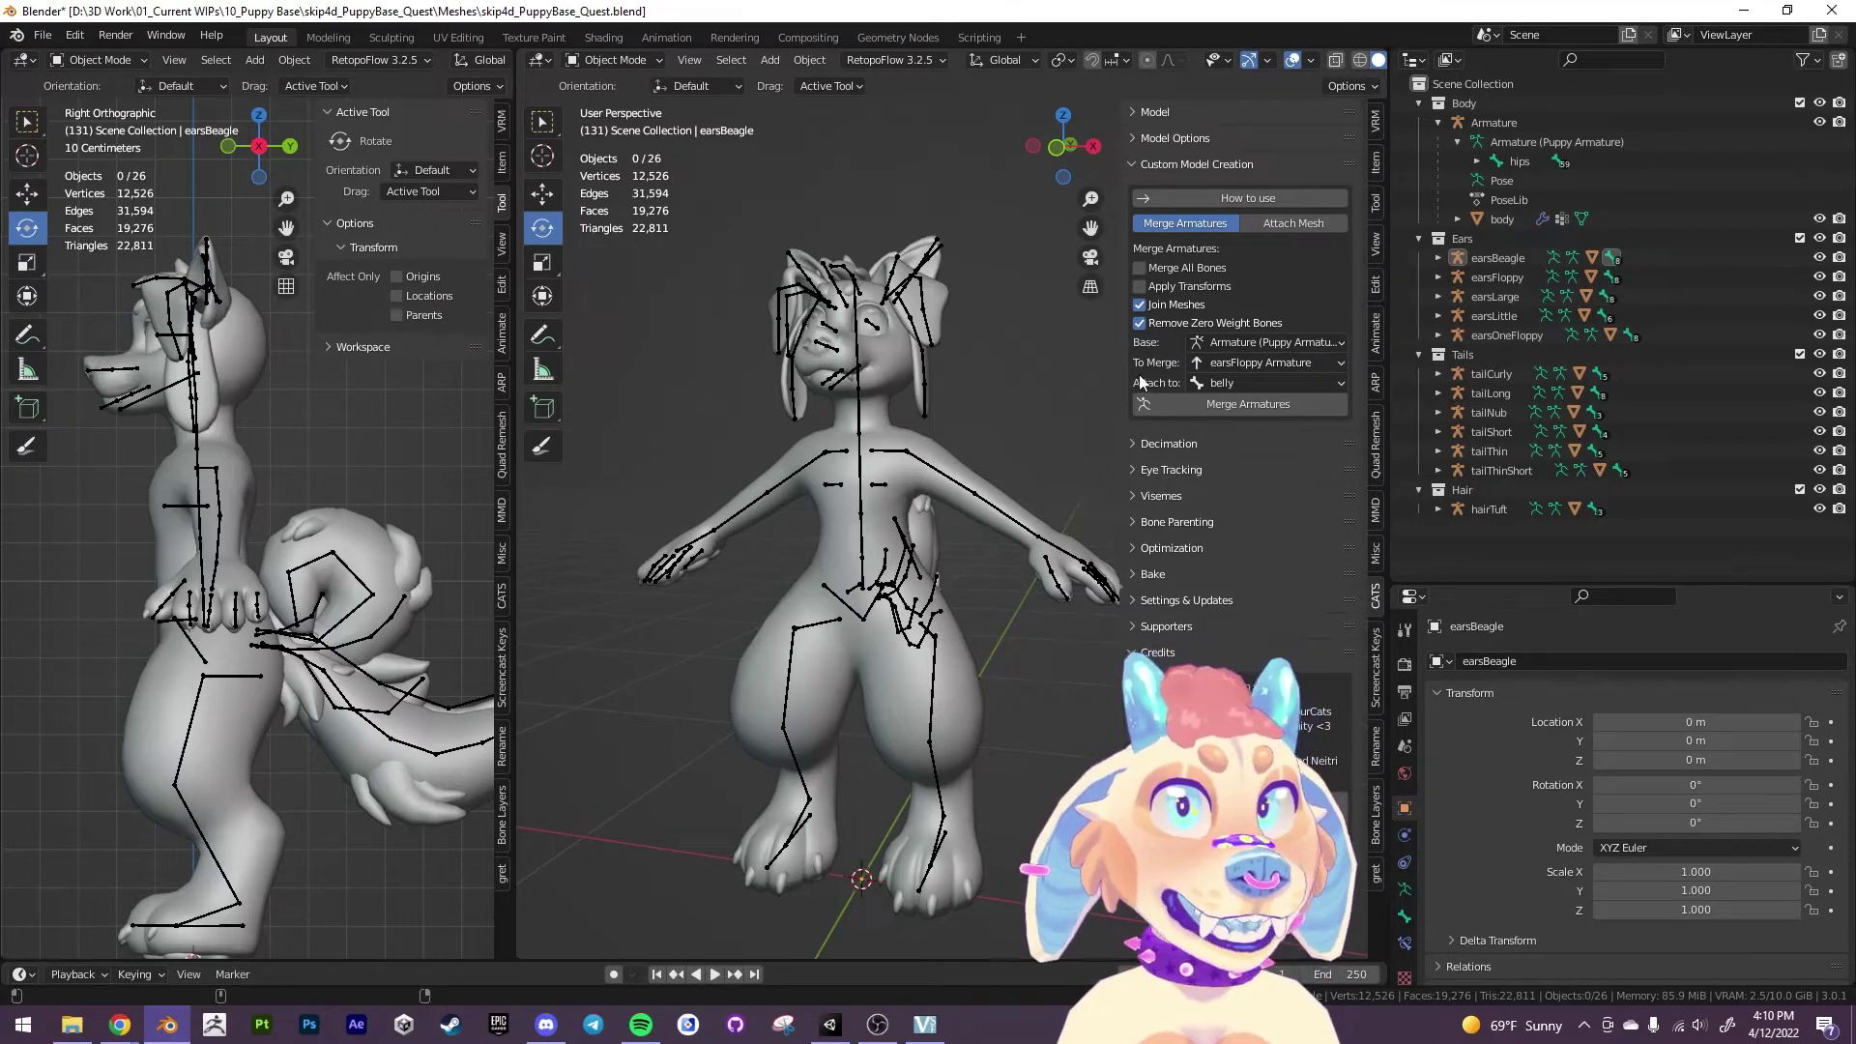
left_click_drag(1127, 374, 971, 393)
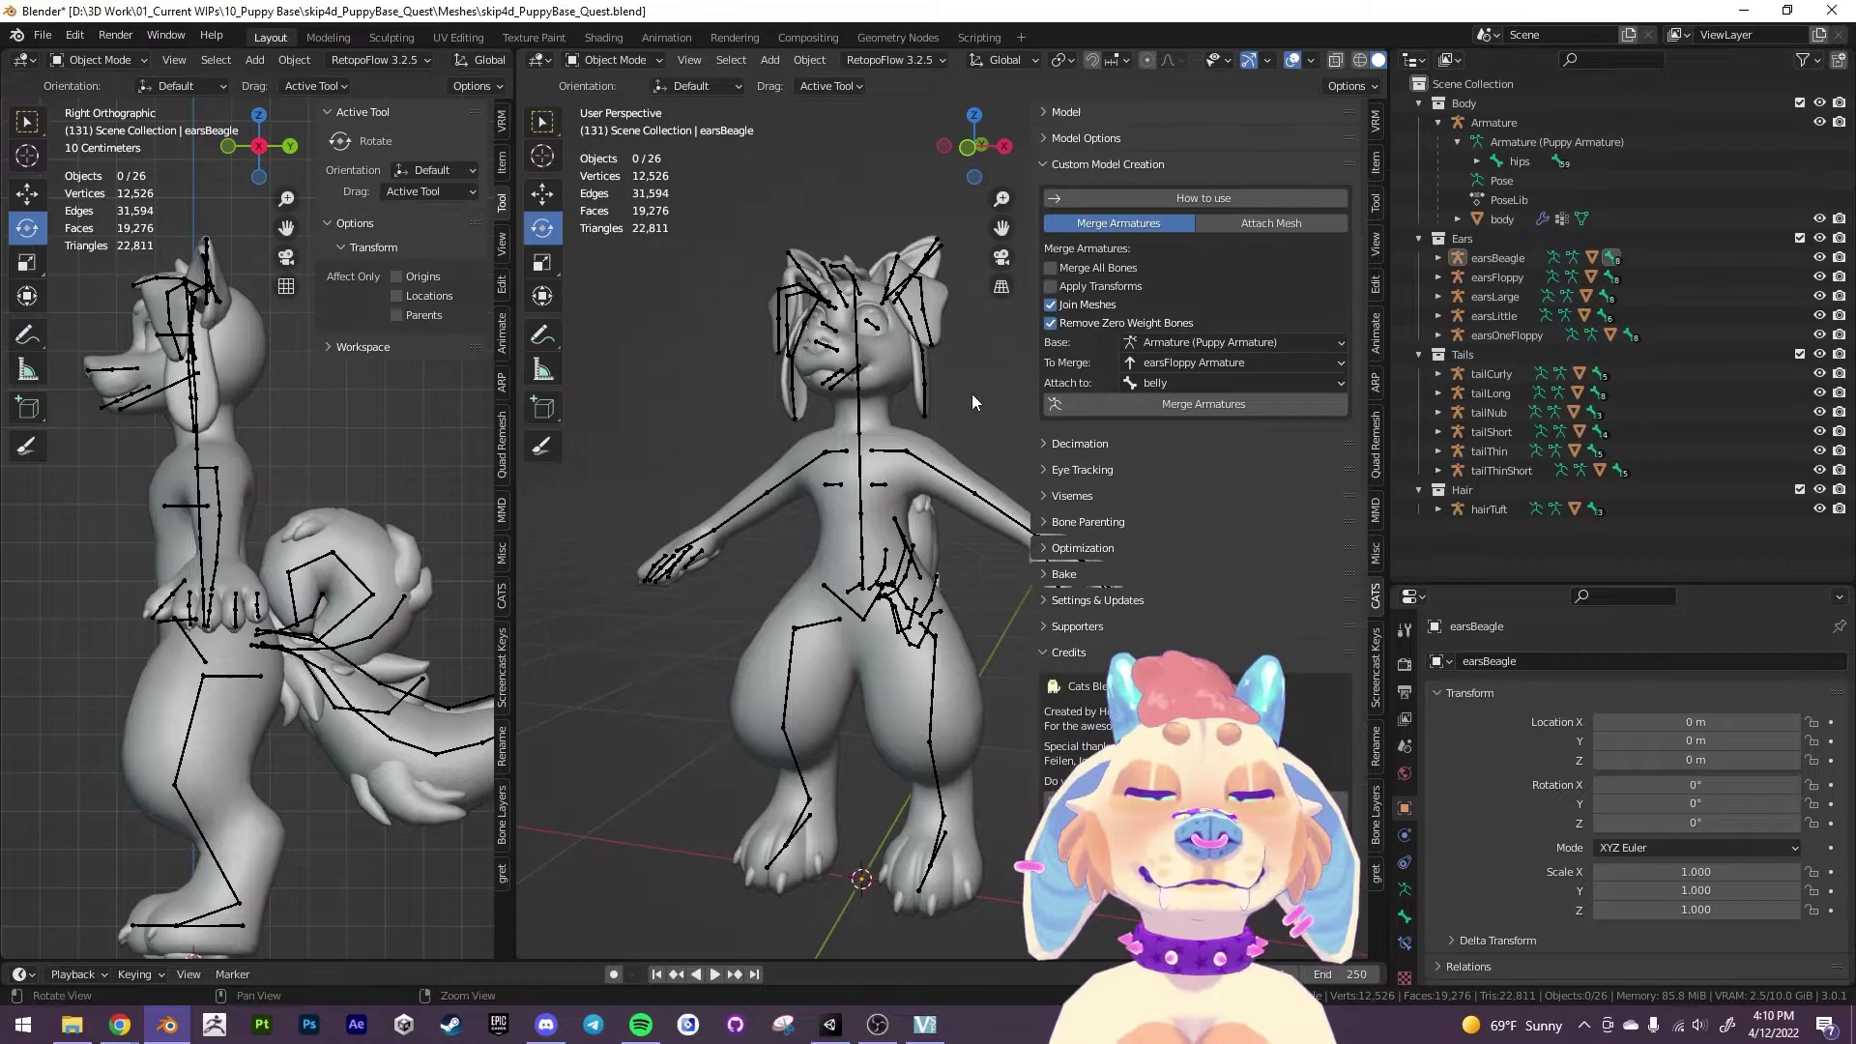
middle_click_drag(977, 398, 920, 389)
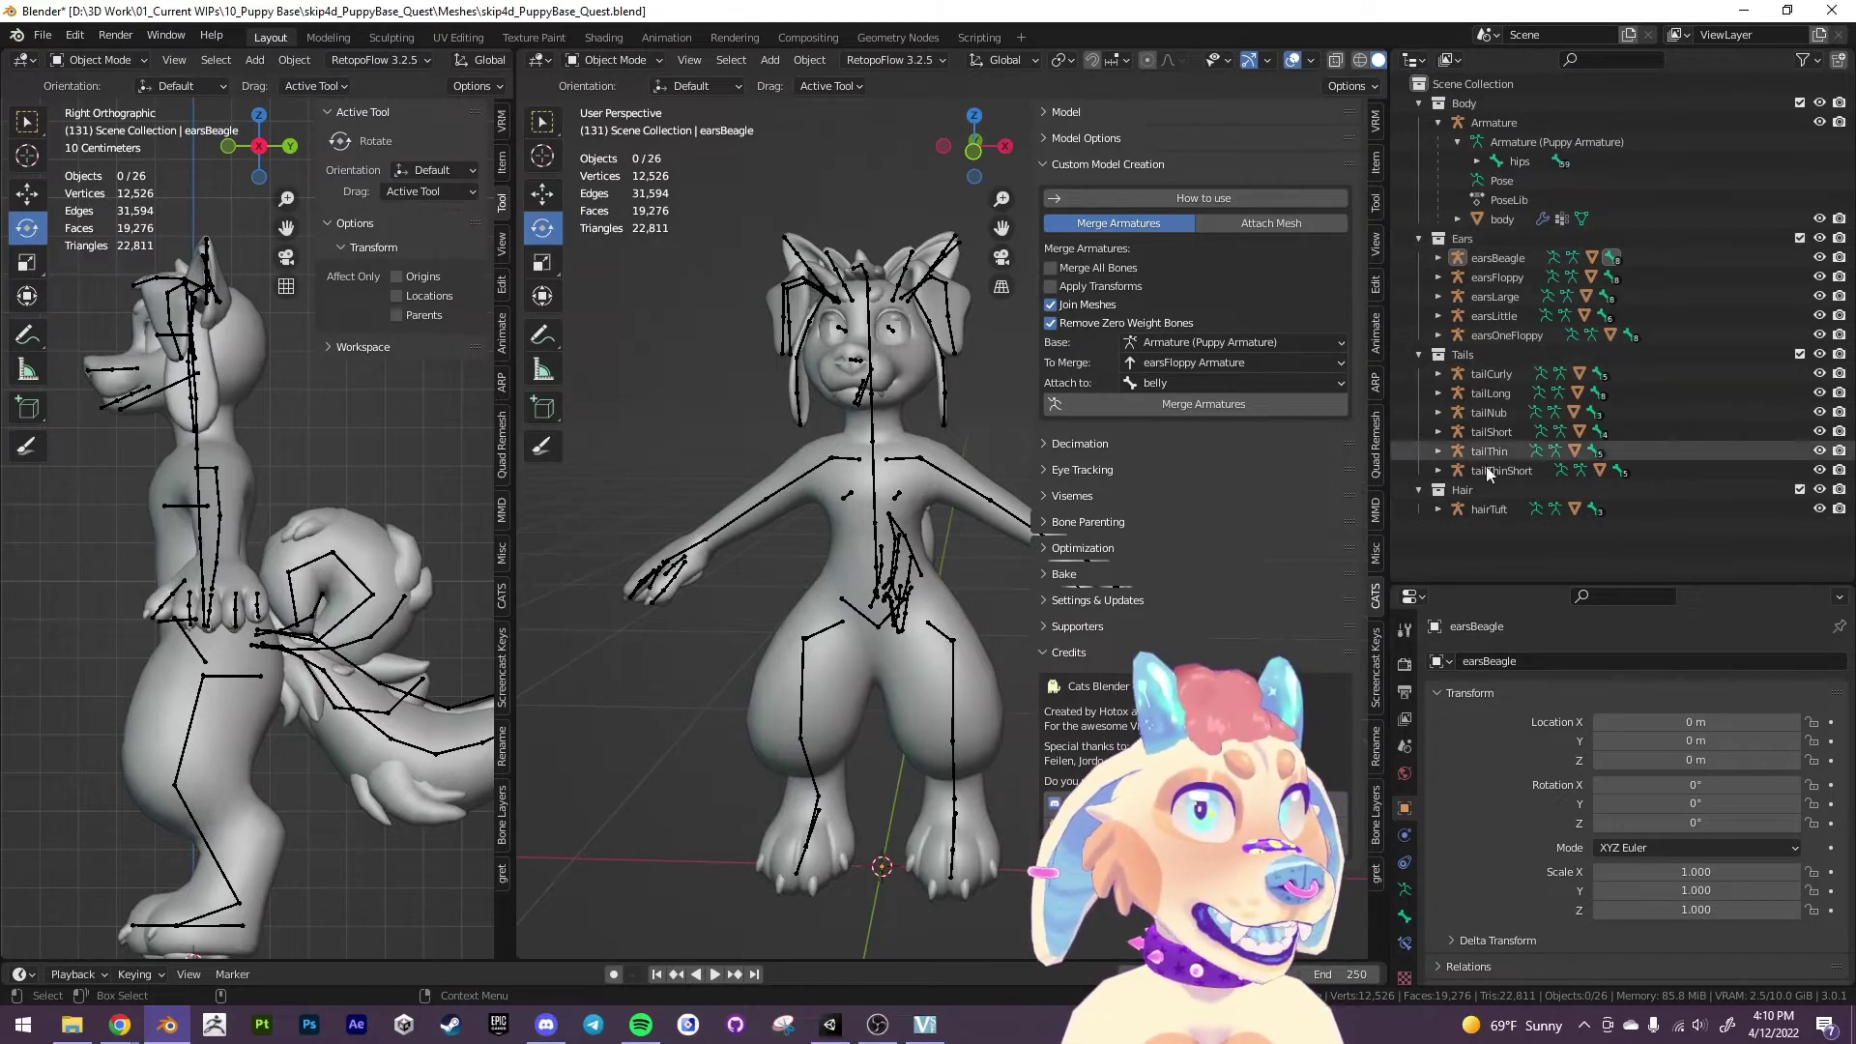
middle_click_drag(717, 462, 901, 408)
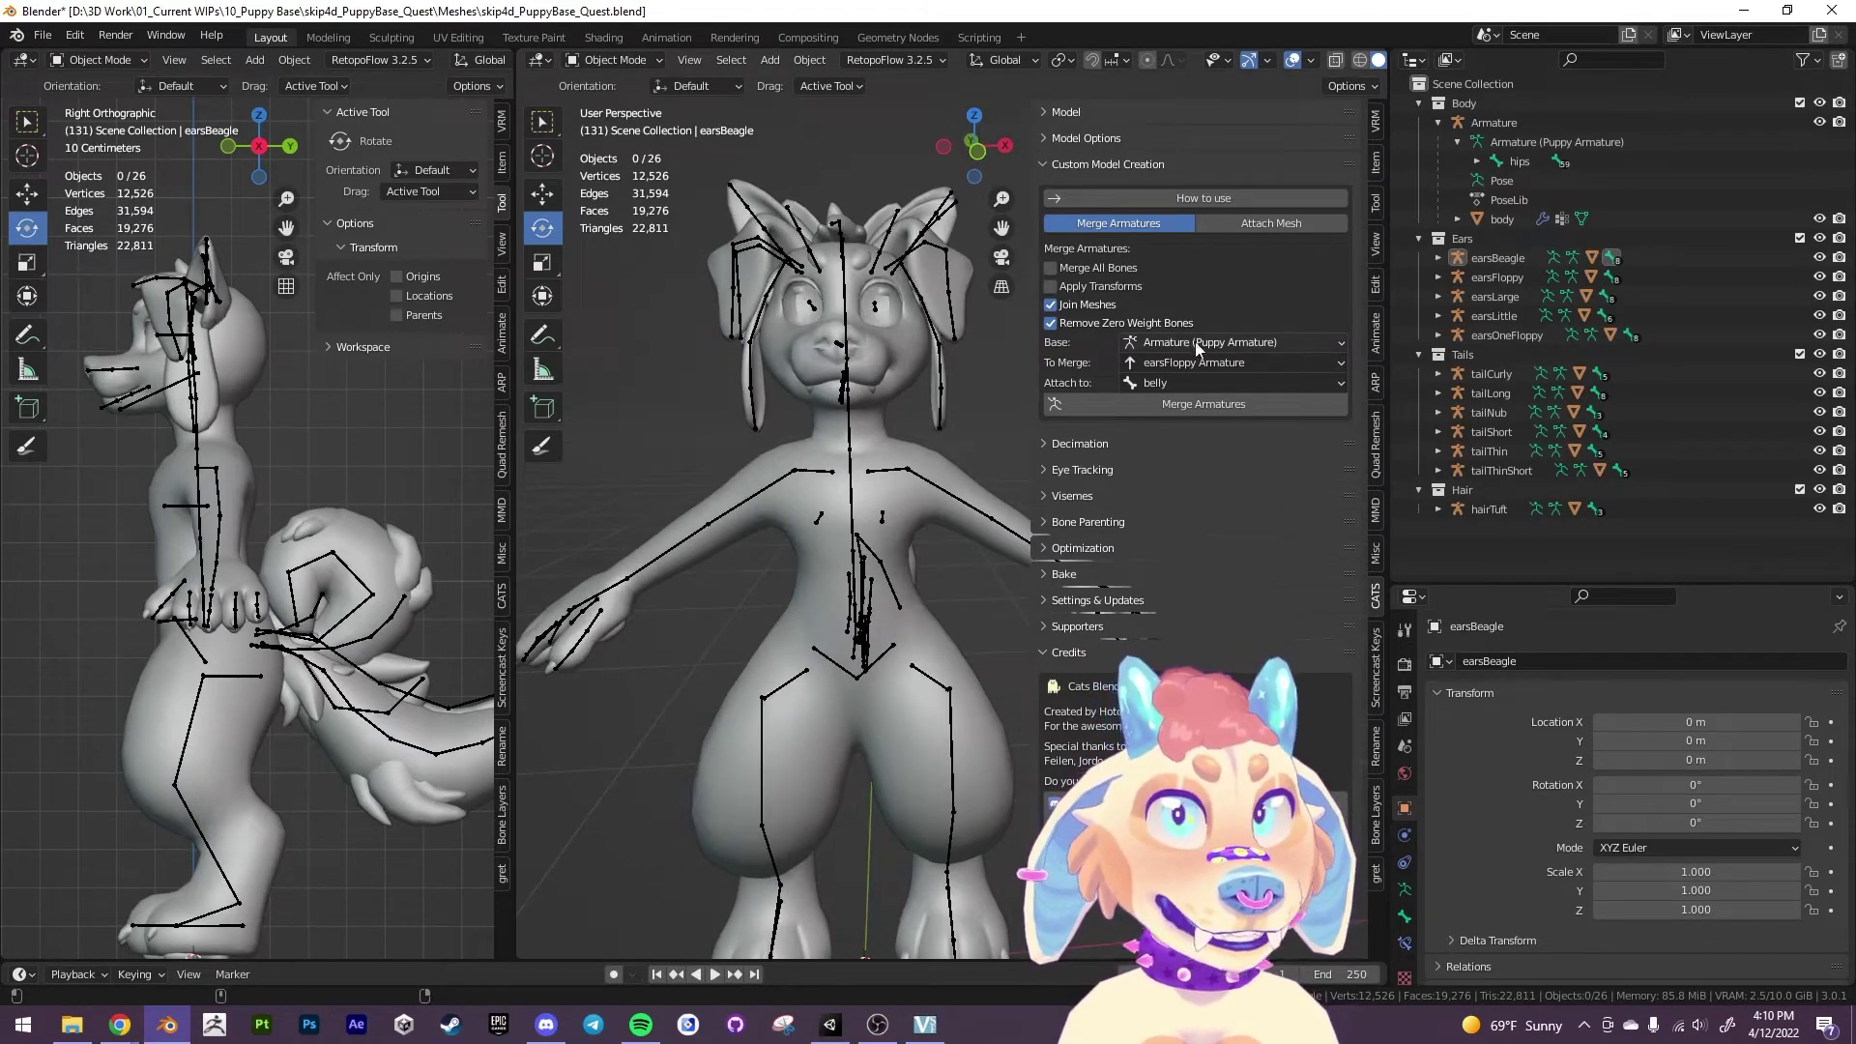
Select the body, the Puppy Armature and then the beagle ears mesh.
left_click(849, 455)
left_click(812, 454)
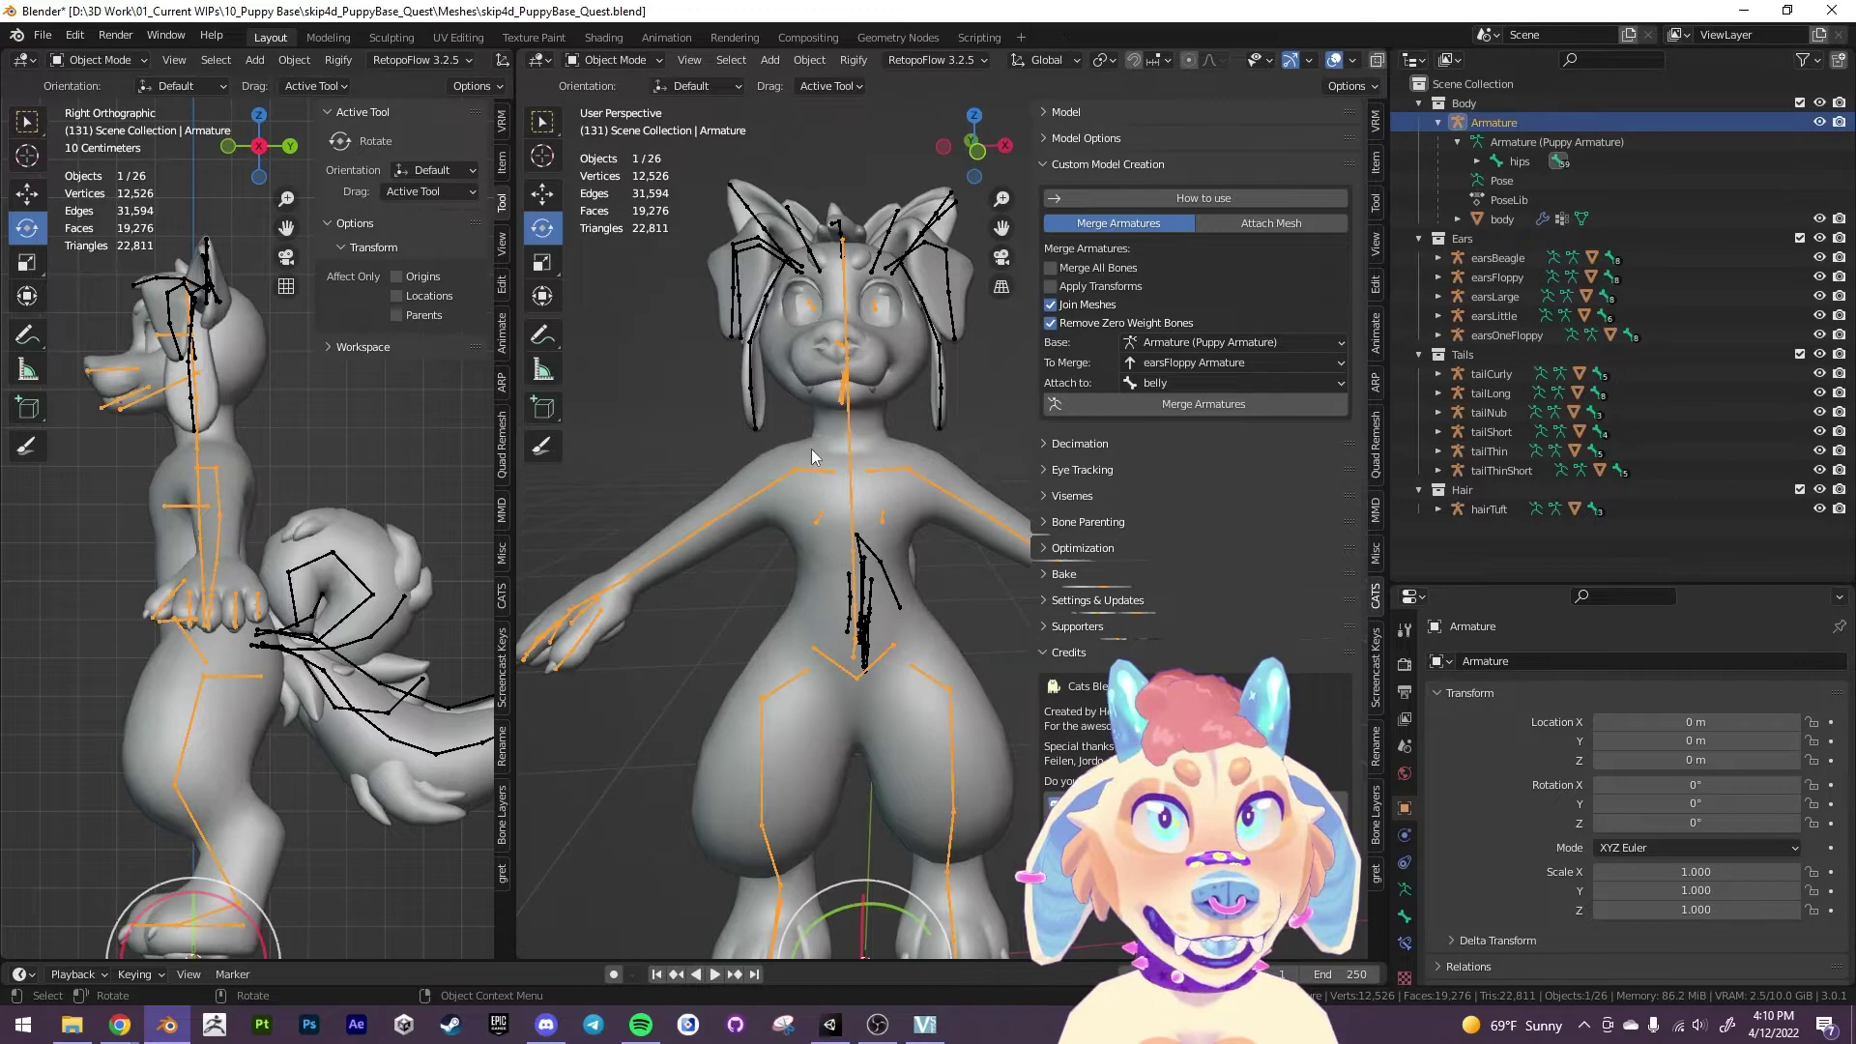
middle_click_drag(971, 414, 996, 429)
left_click(951, 417)
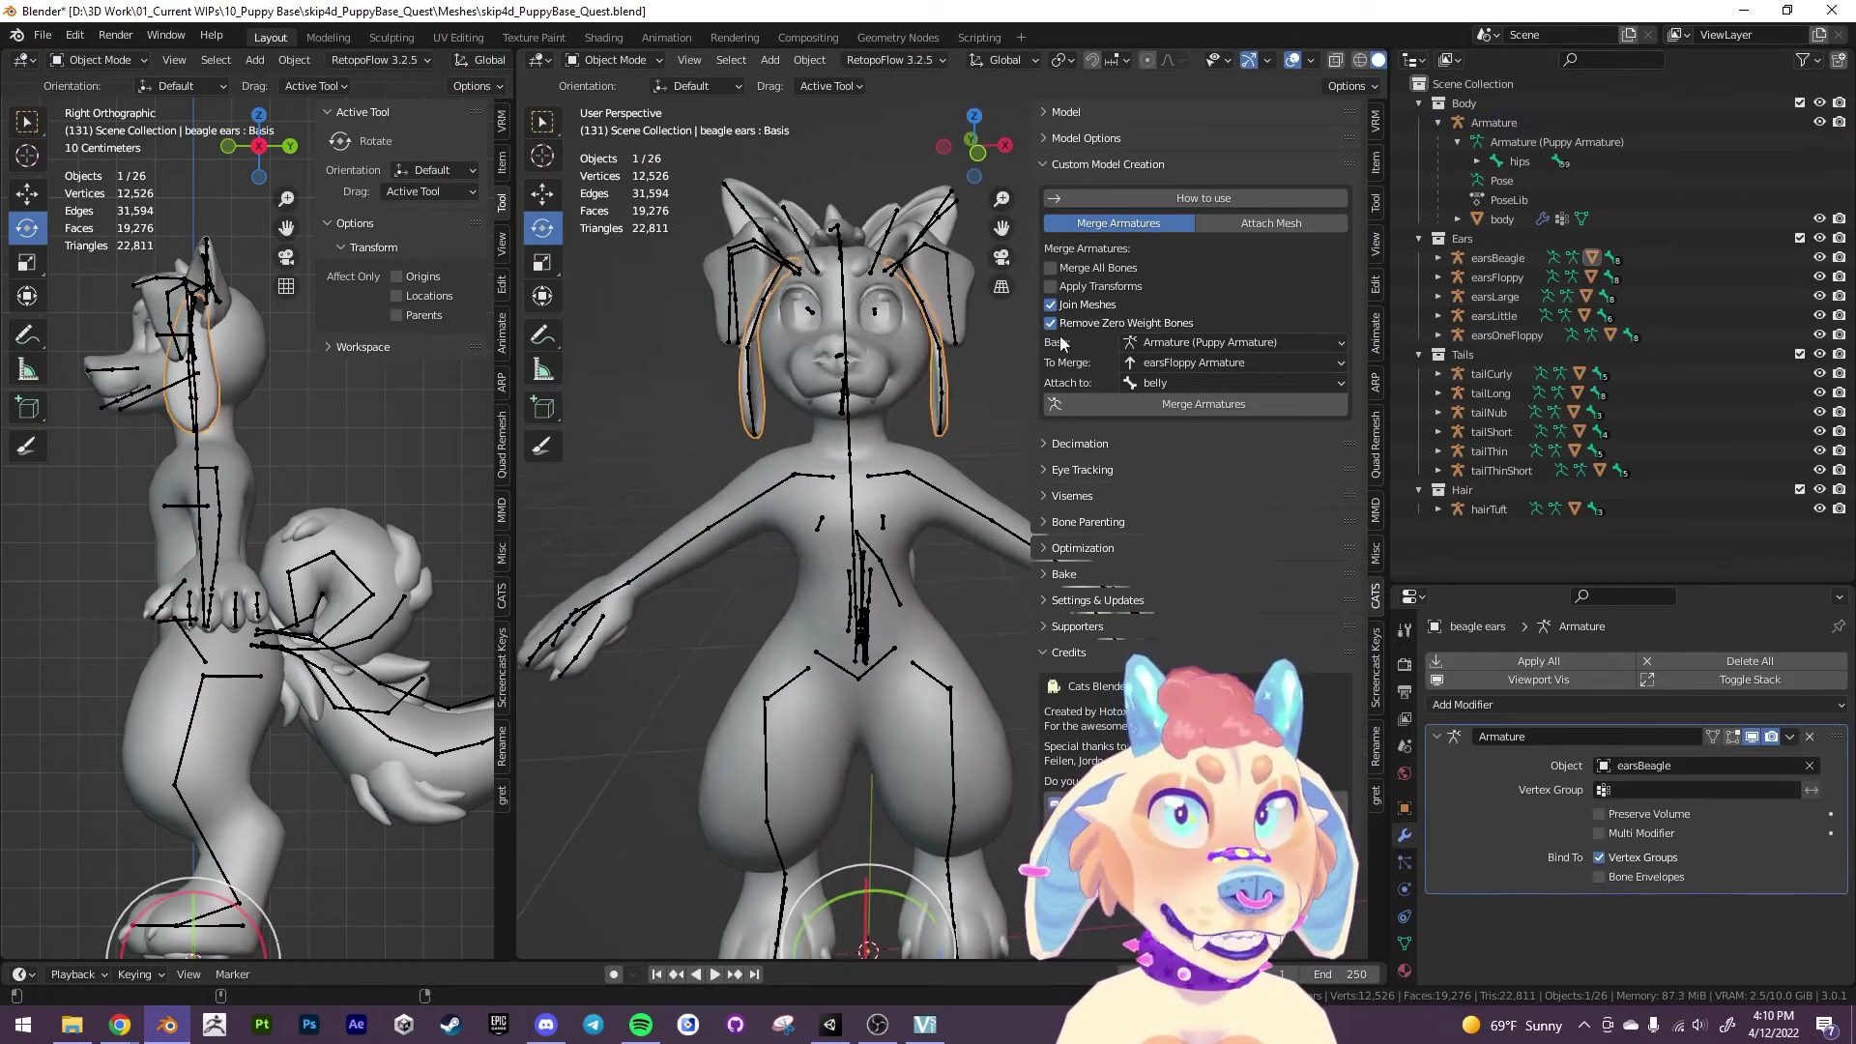
Set To Merge to beagleEars Armature and Attach to head, then run Merge Armatures.
left_click(1196, 343)
left_click(1195, 354)
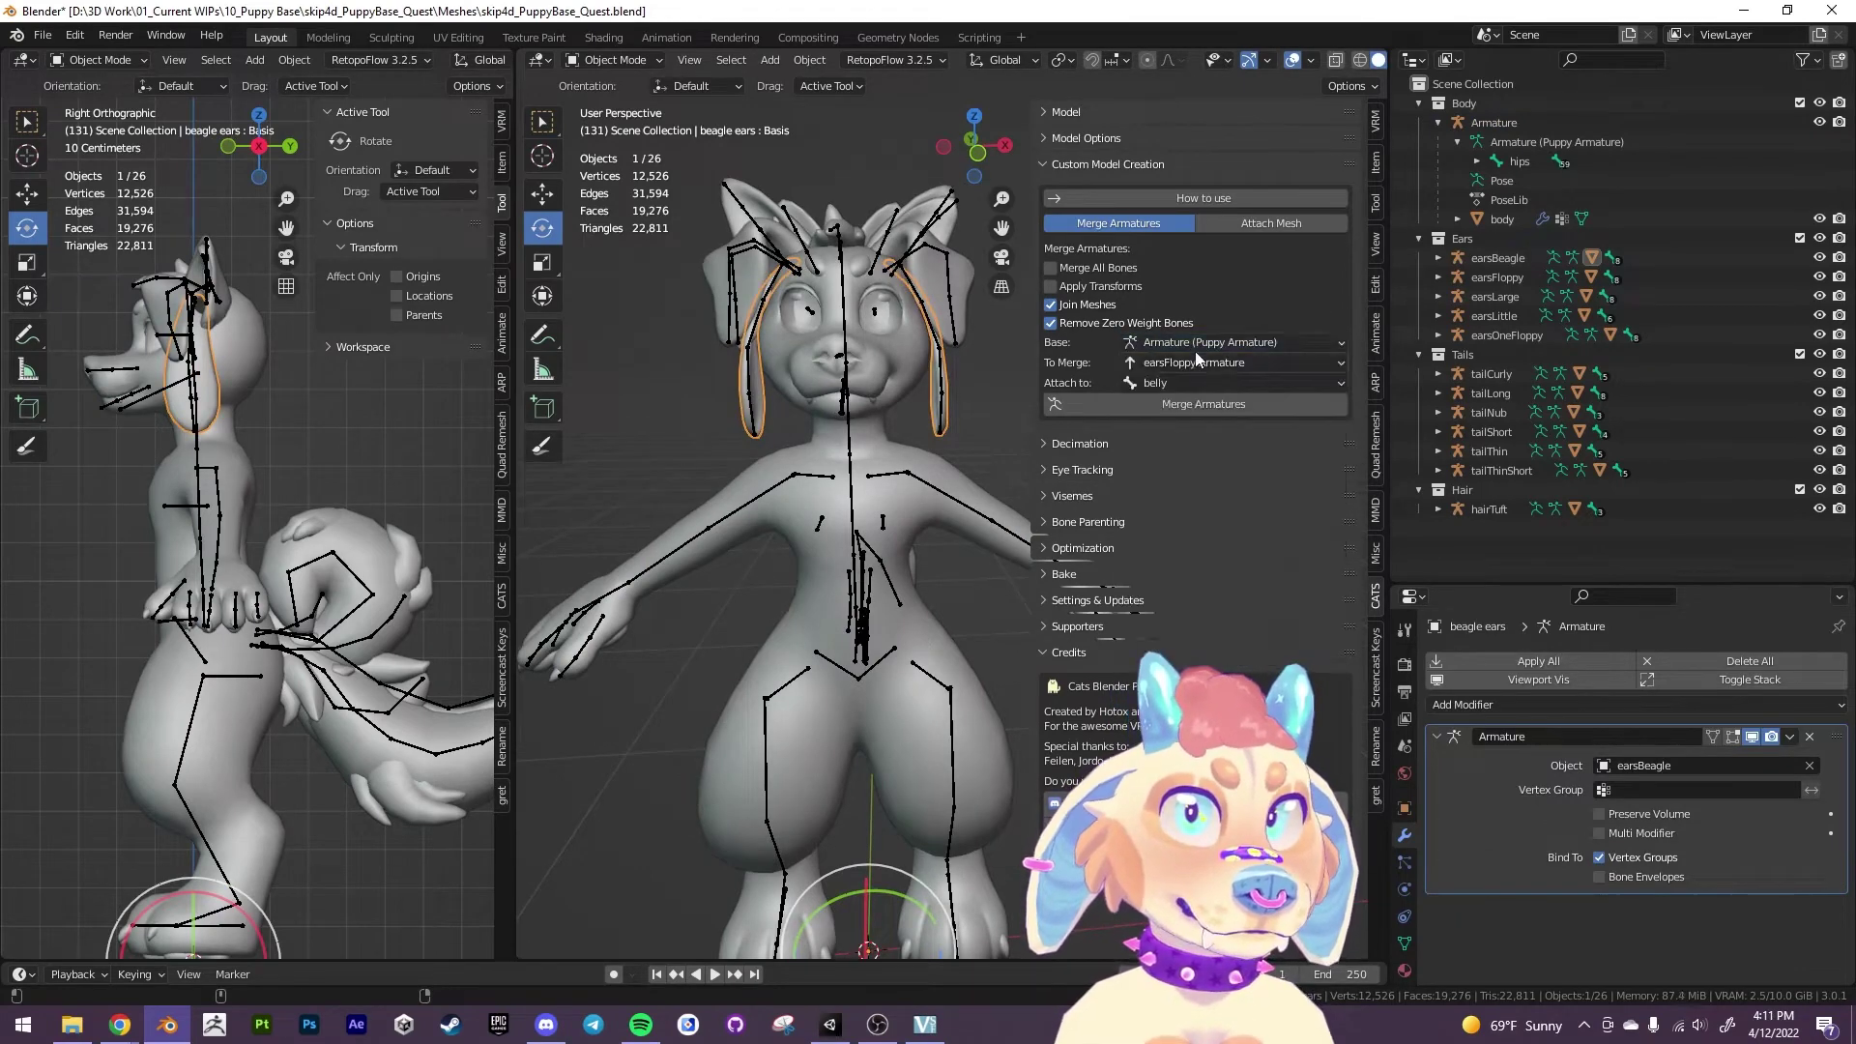
left_click(1197, 363)
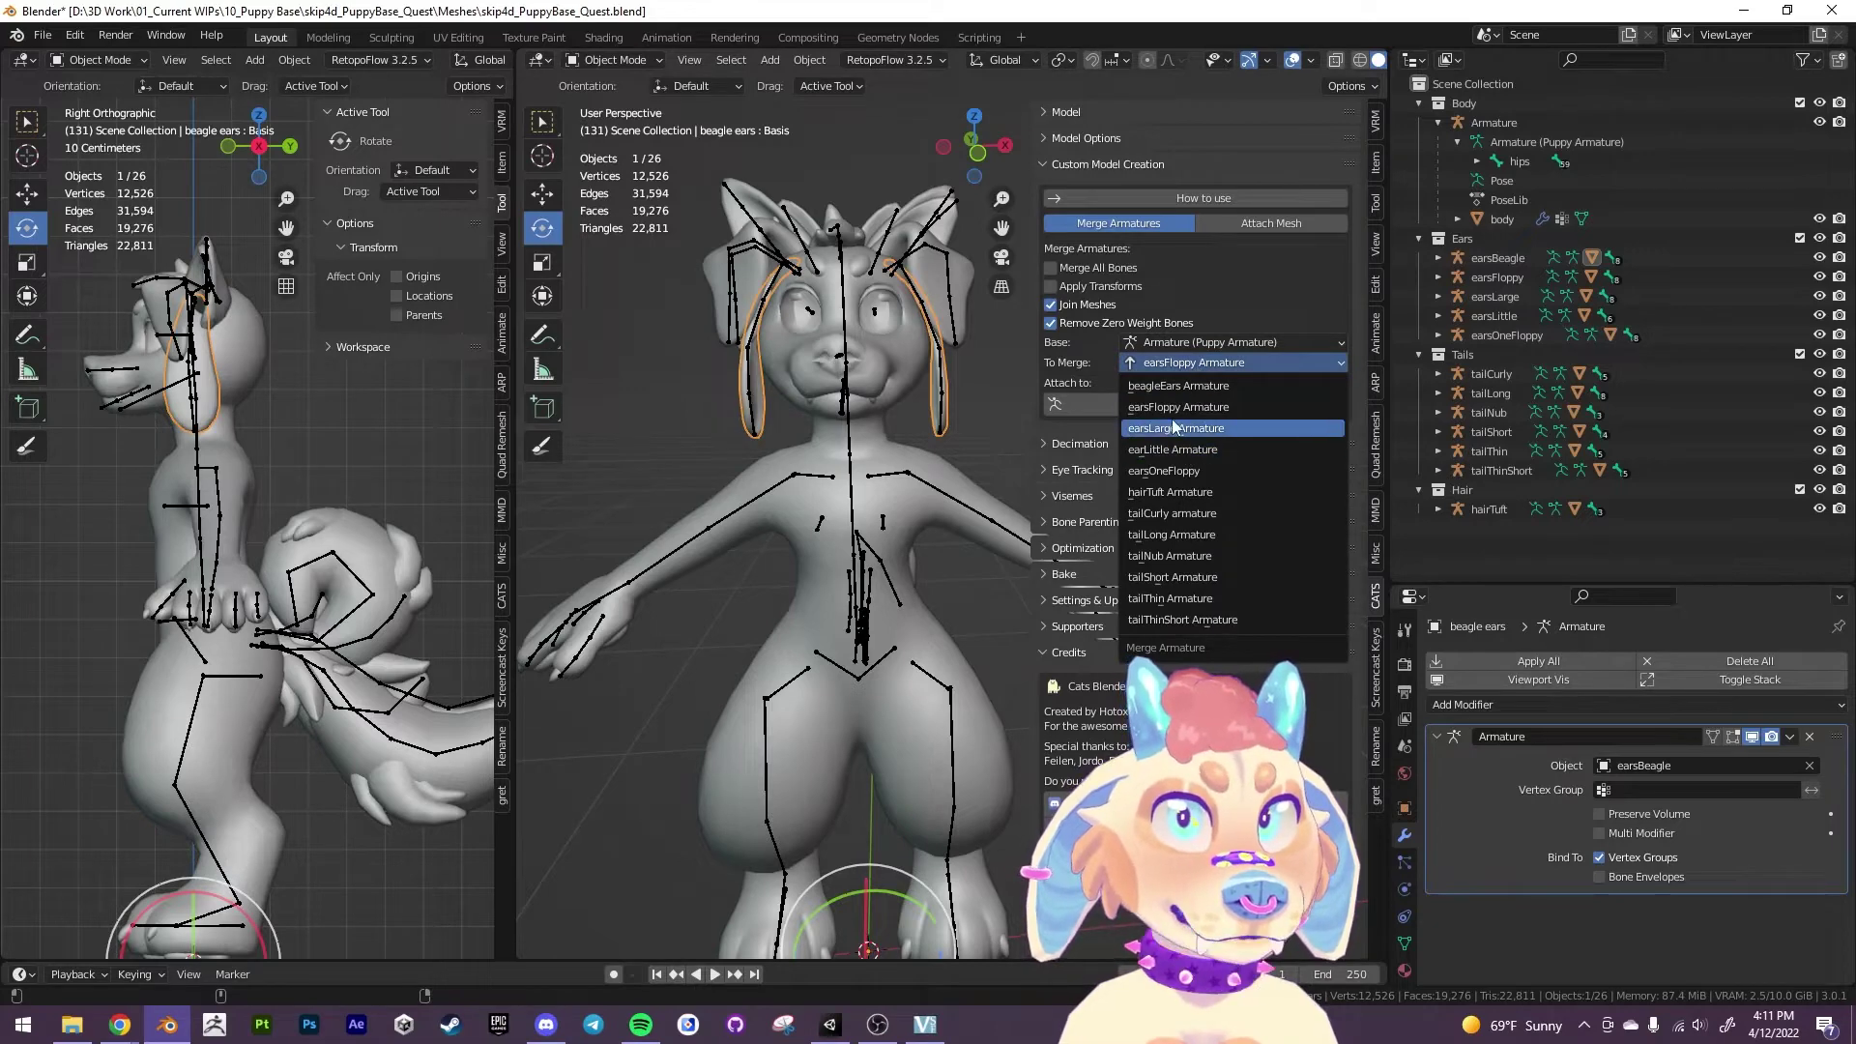
left_click(1211, 388)
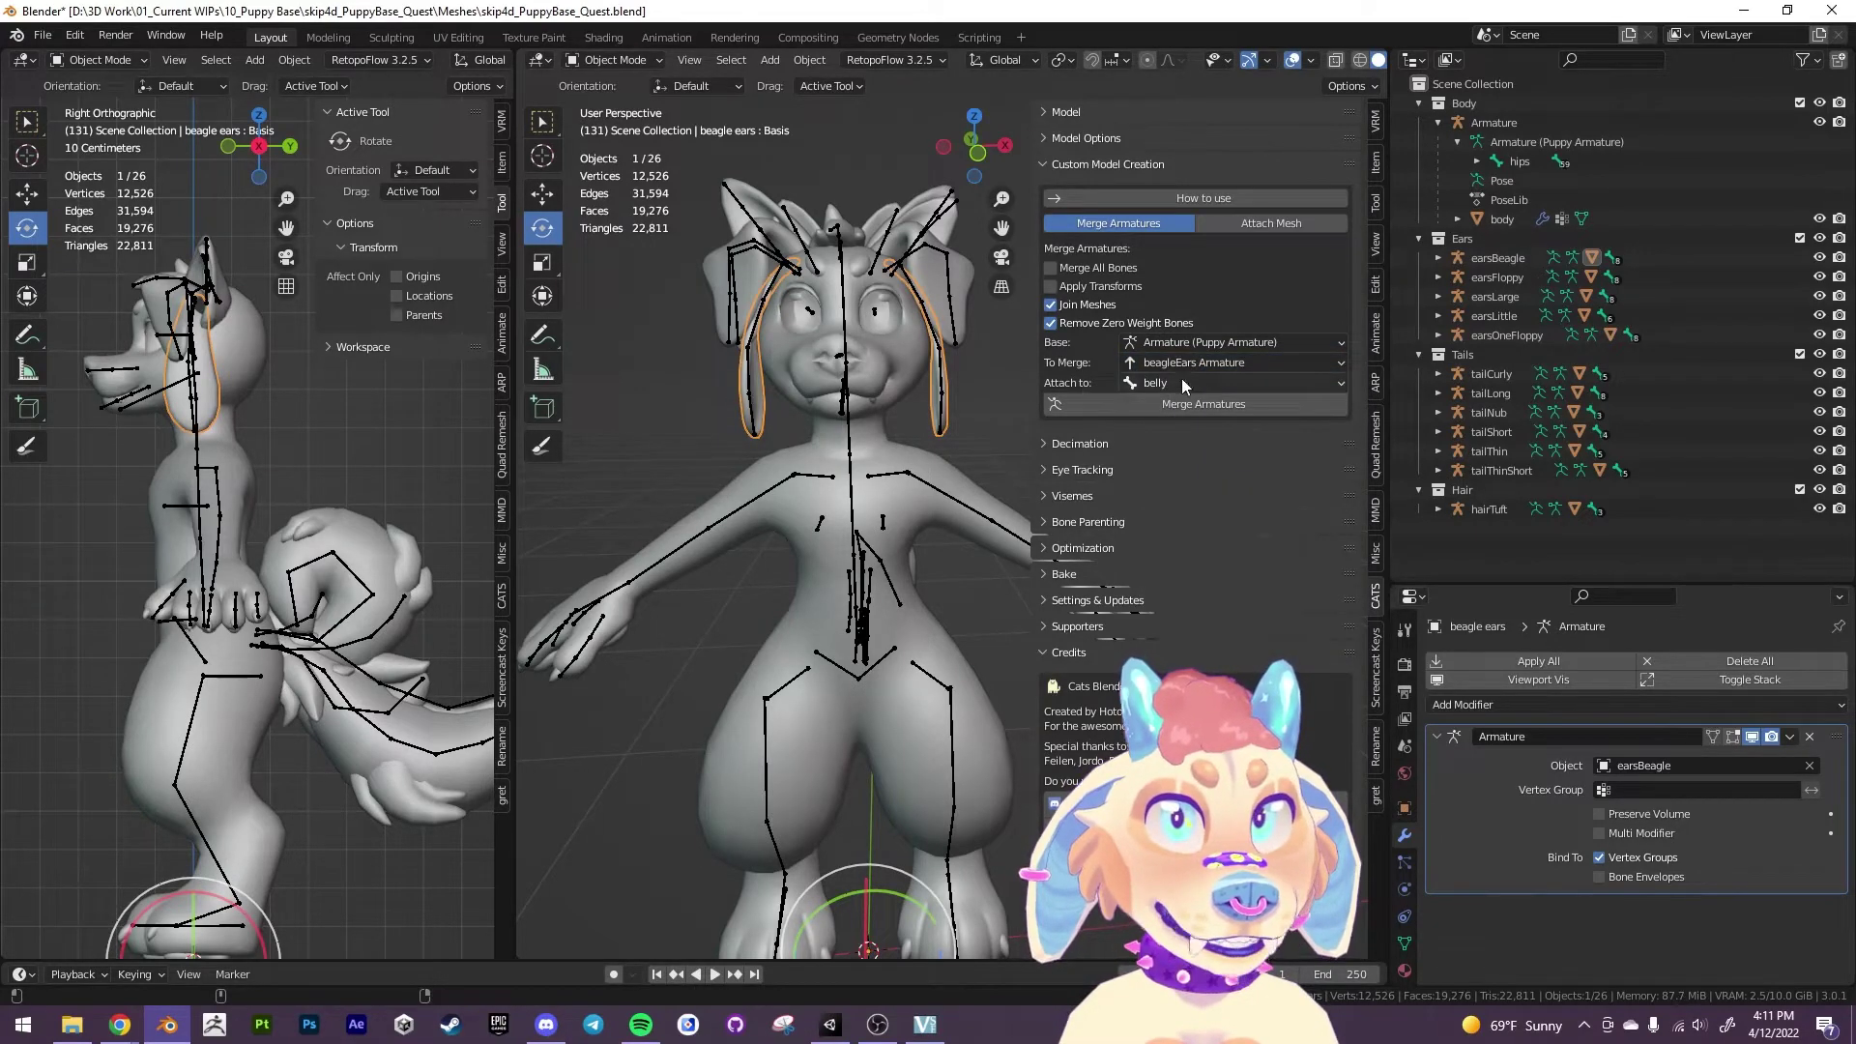
left_click(1154, 385)
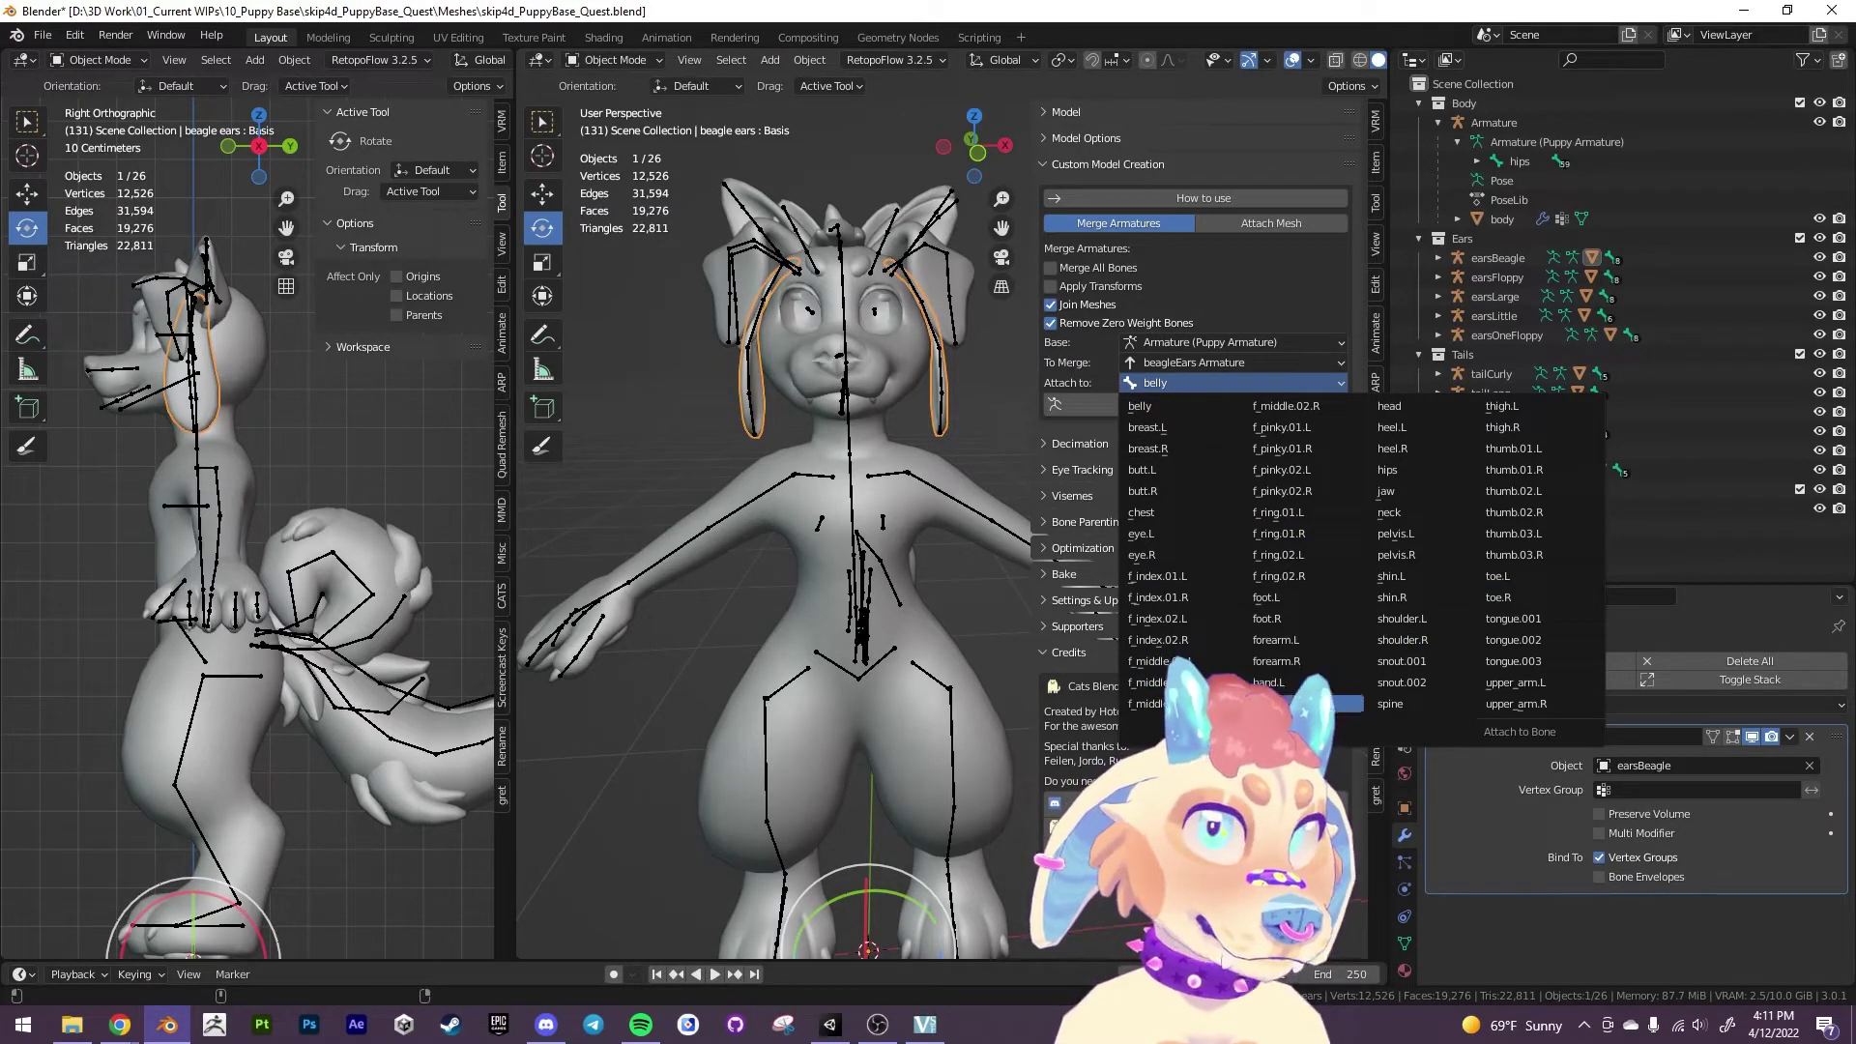
left_click(1392, 406)
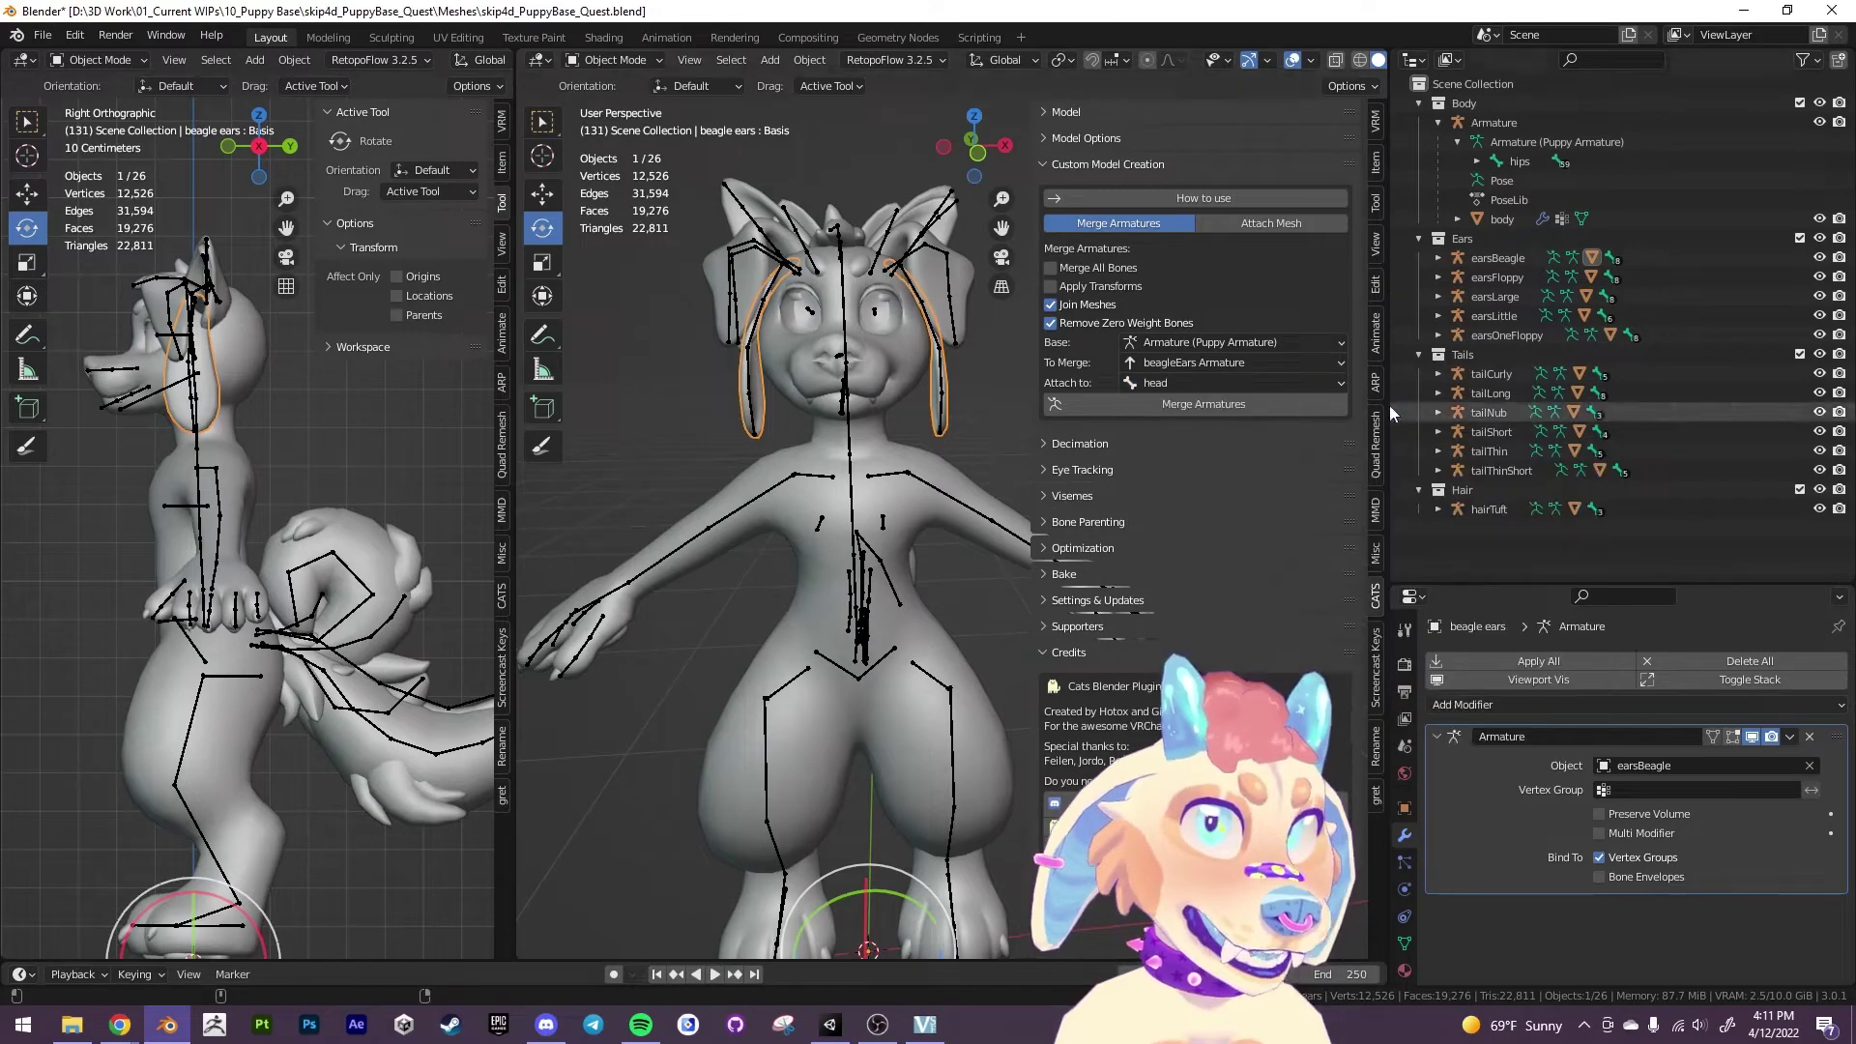
left_click(1191, 404)
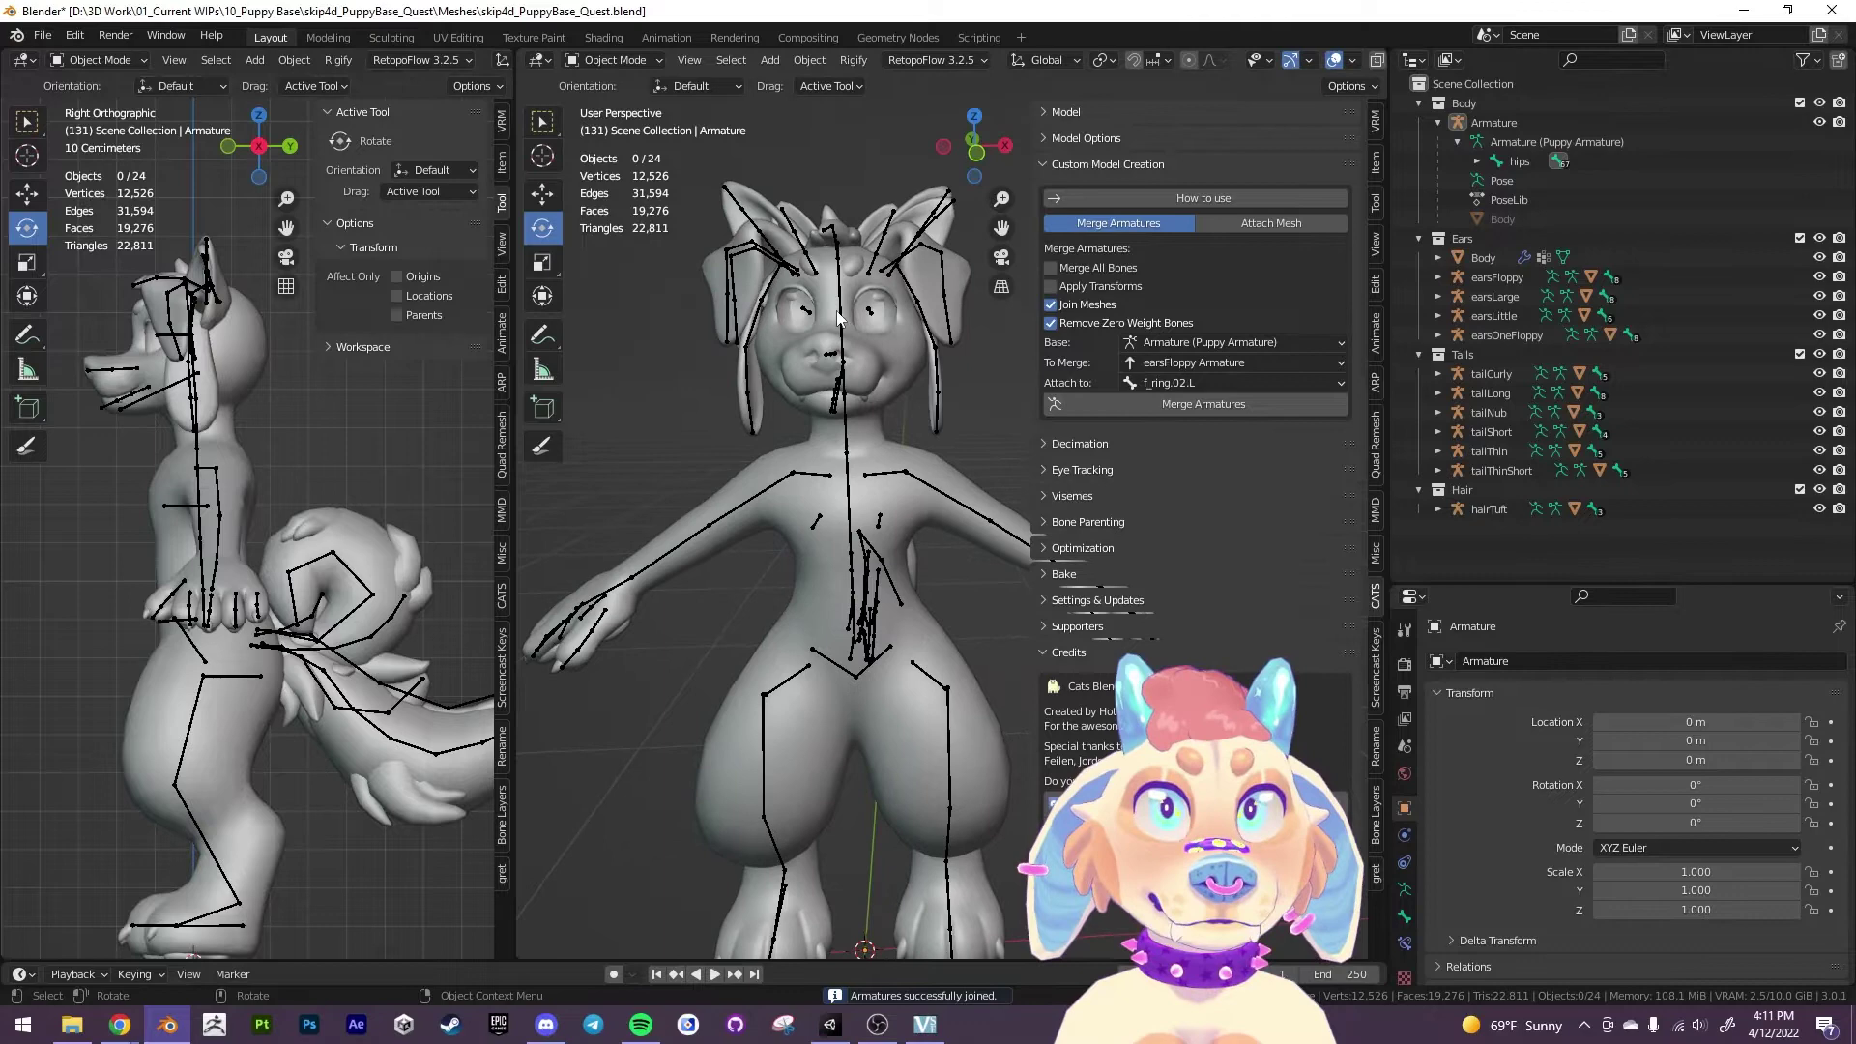
left_click(886, 371)
middle_click_drag(886, 371, 926, 387)
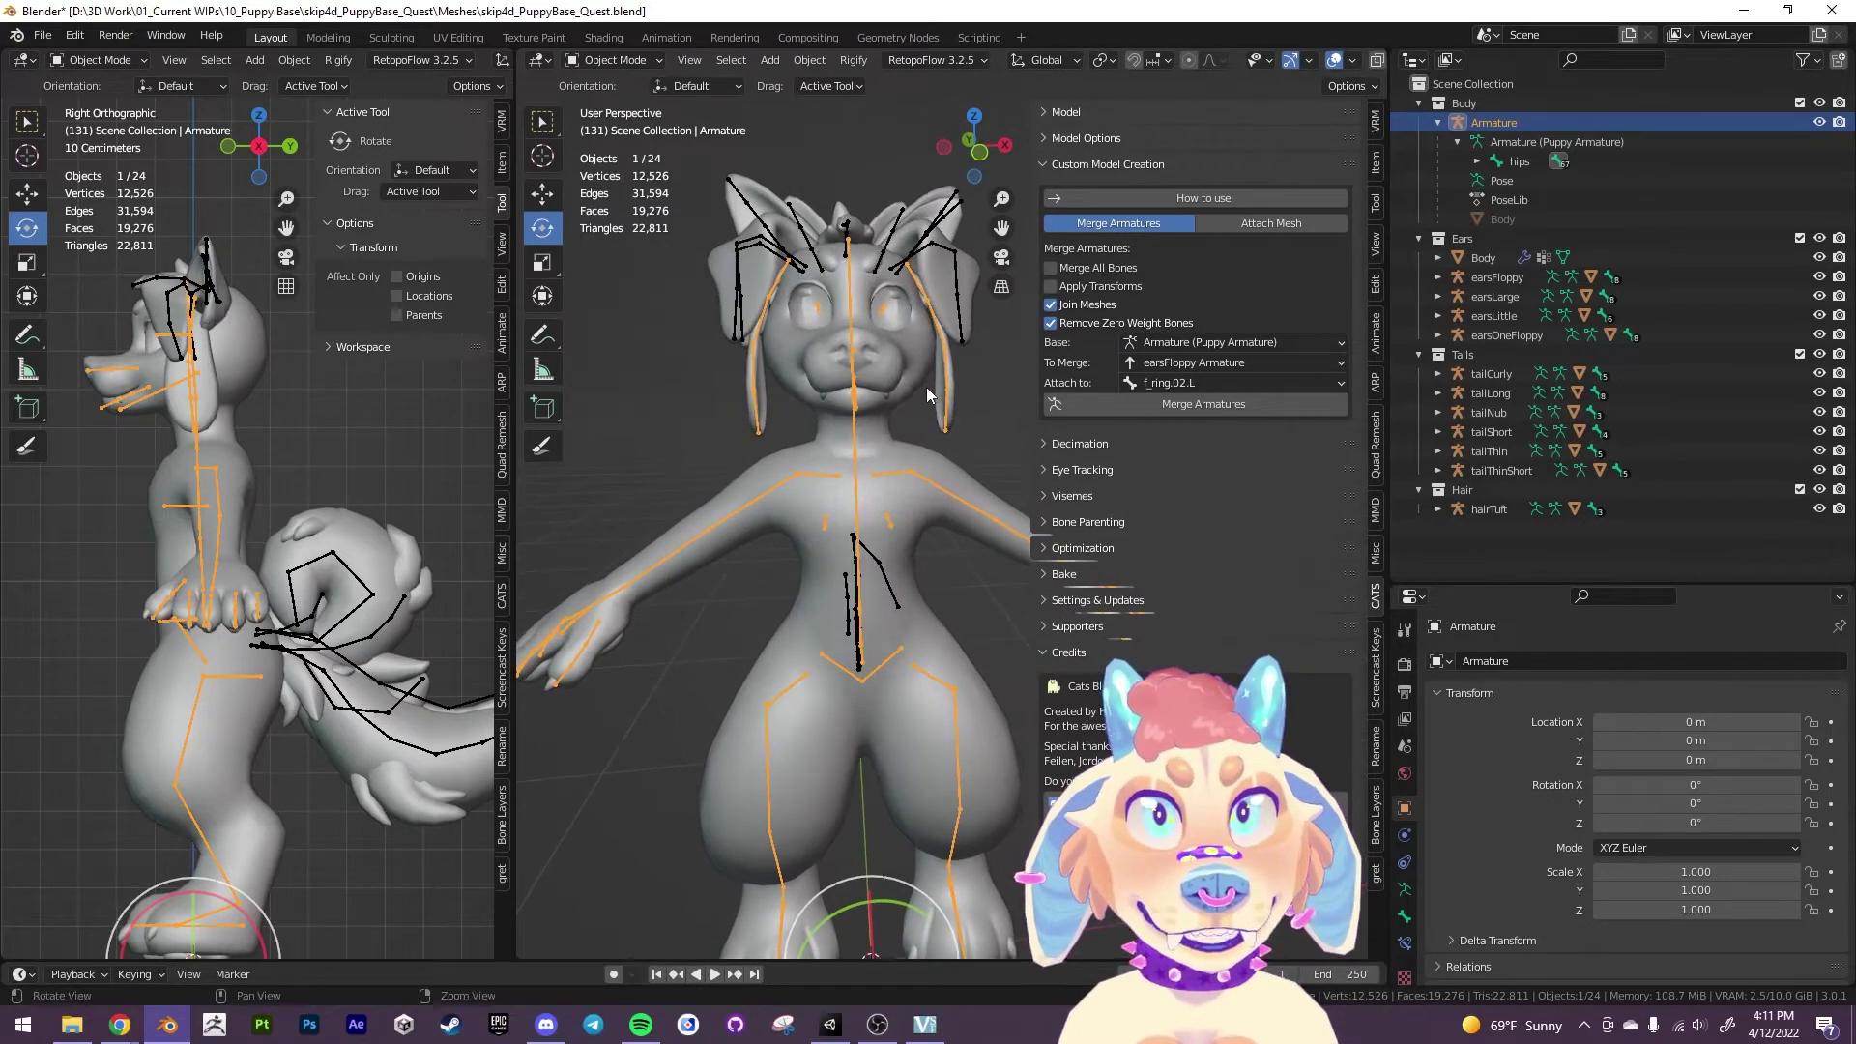
left_click(901, 358)
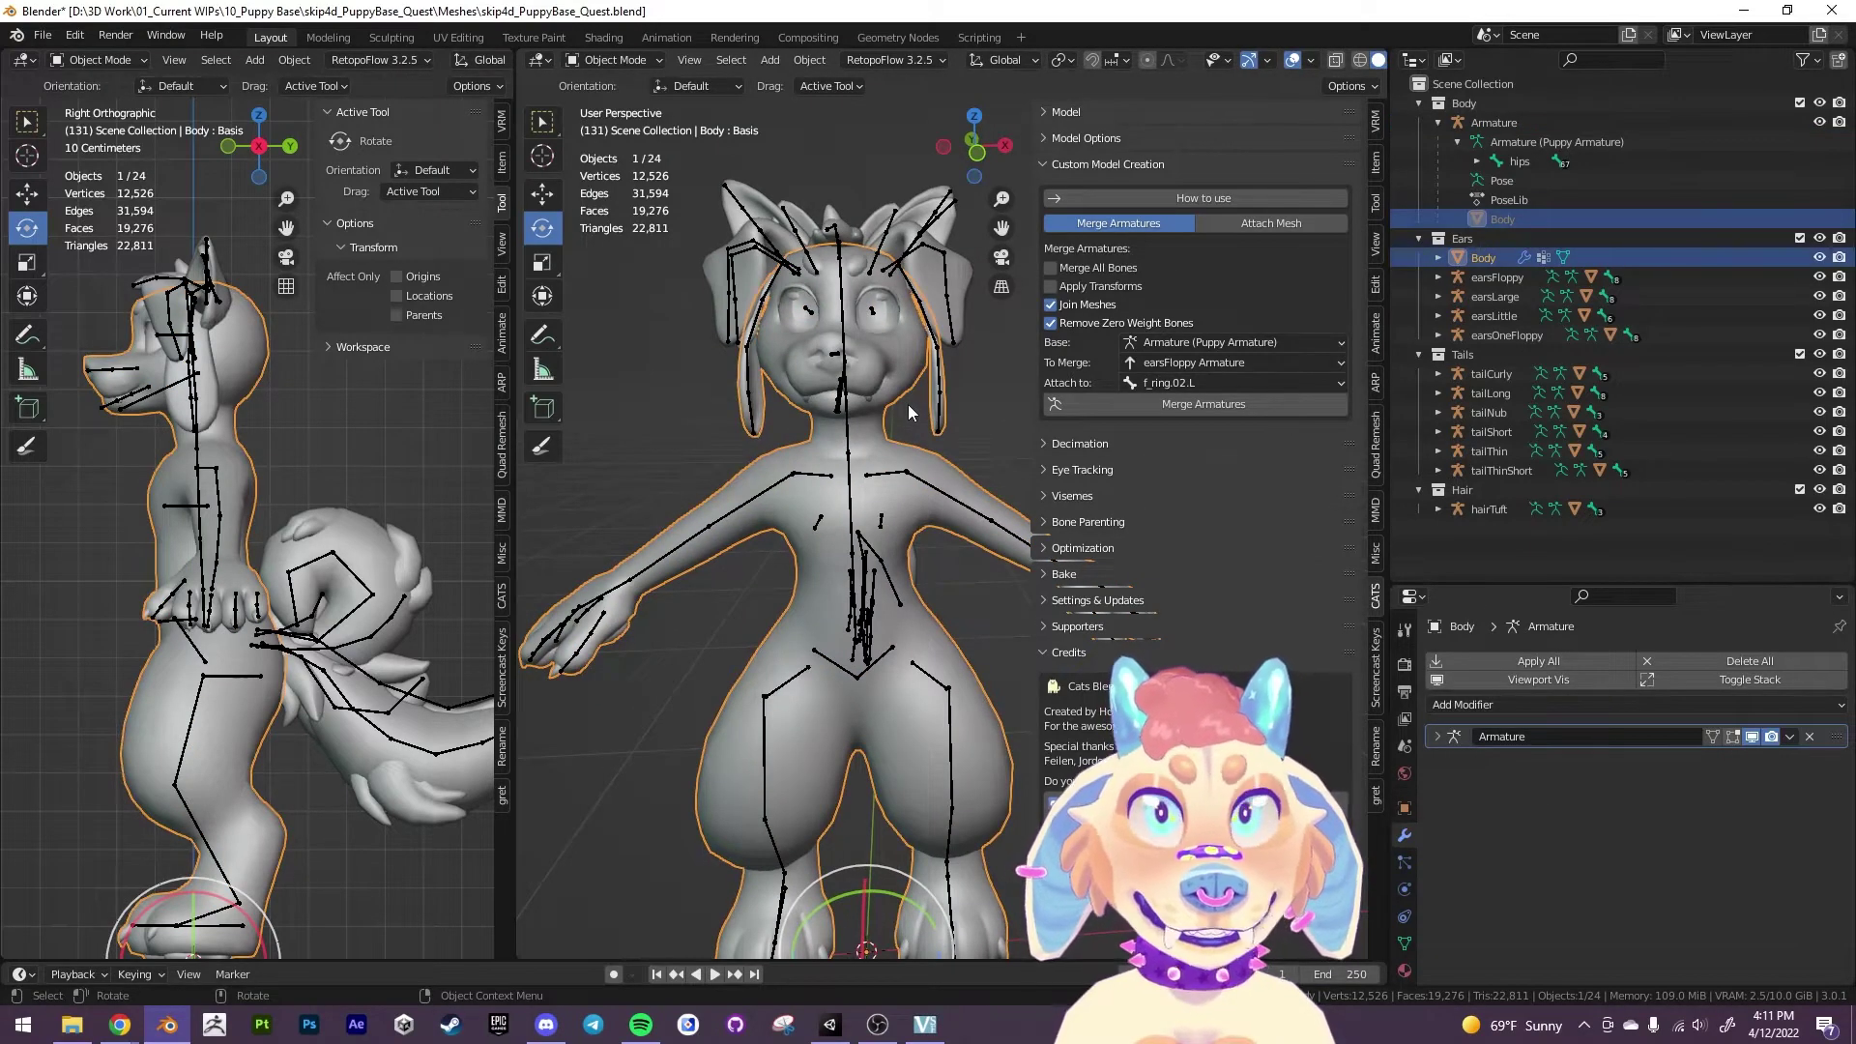
key("Tab")
middle_click_drag(907, 404, 984, 441)
key("Tab")
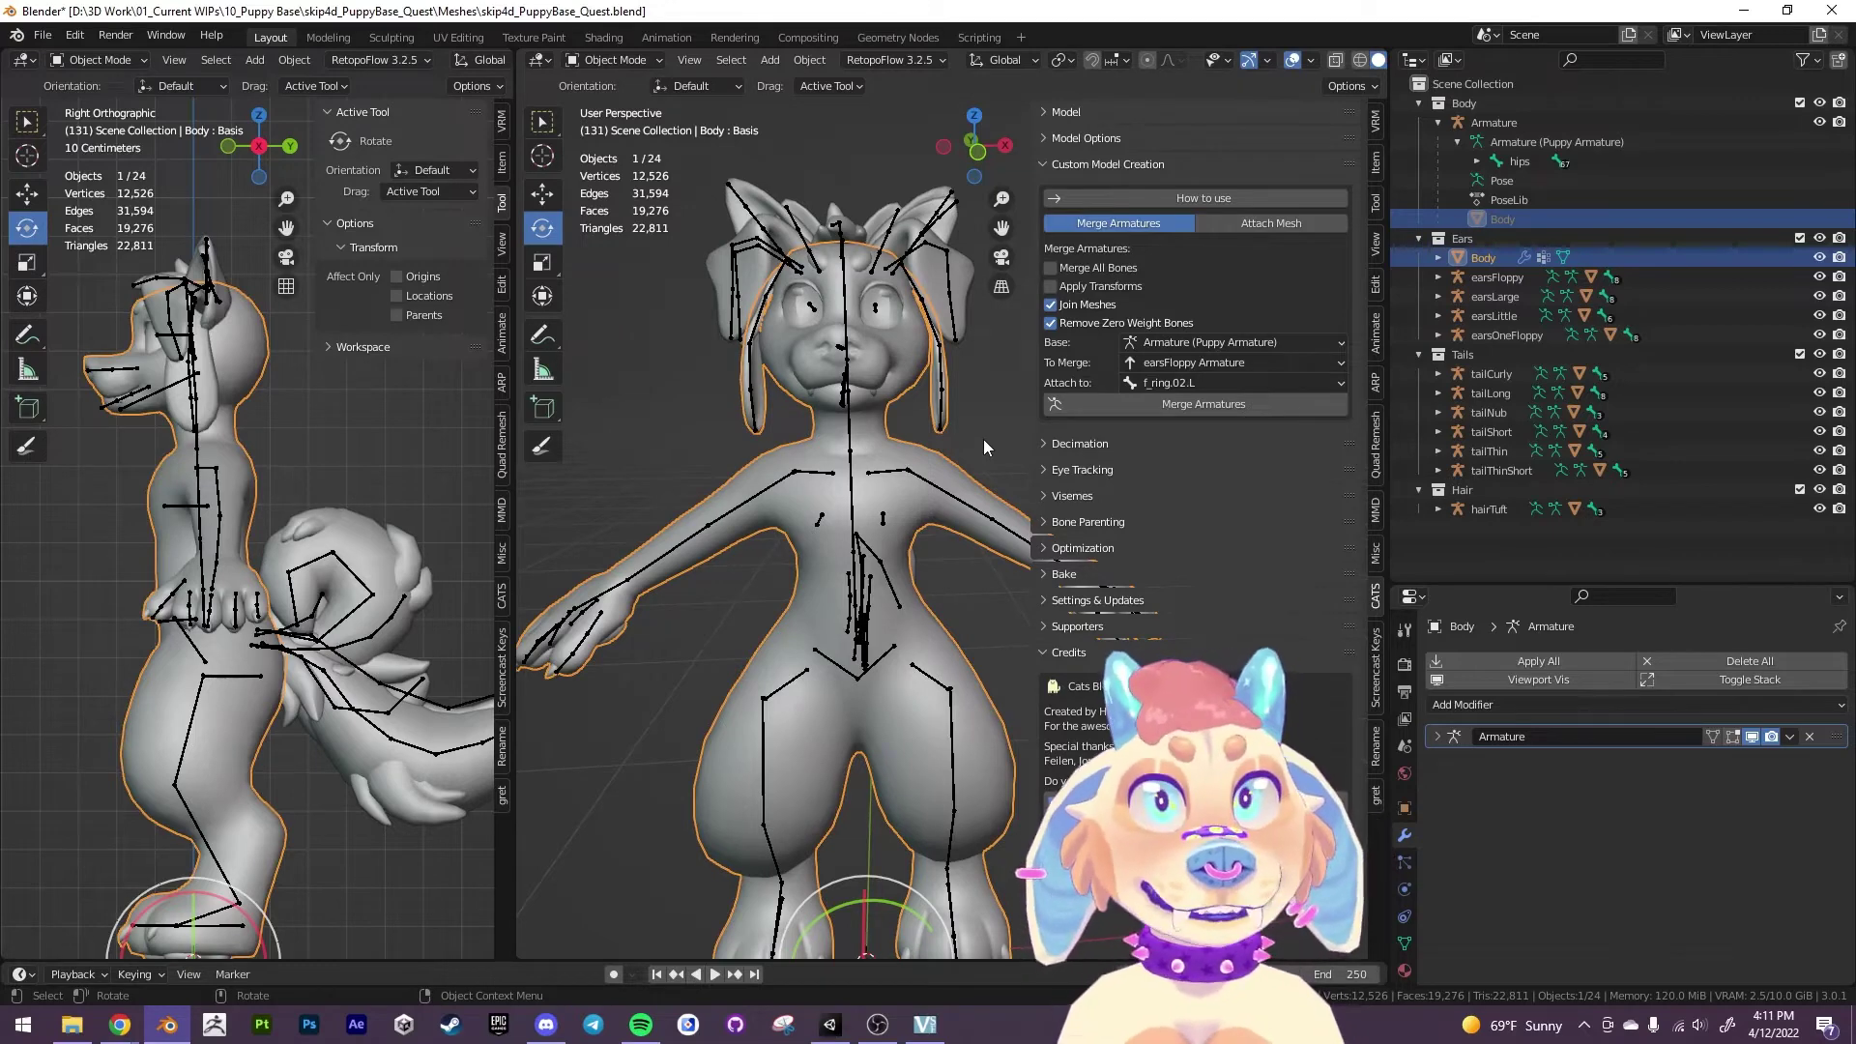
mouse_move(965, 435)
middle_mouse_down()
mouse_move(686, 445)
mouse_move(797, 344)
mouse_move(862, 377)
mouse_move(862, 456)
mouse_move(934, 495)
mouse_move(954, 469)
middle_mouse_up()
Select the curly tail, set To Merge to tailCurly armature and Attach to hips, then merge.
left_click(934, 495)
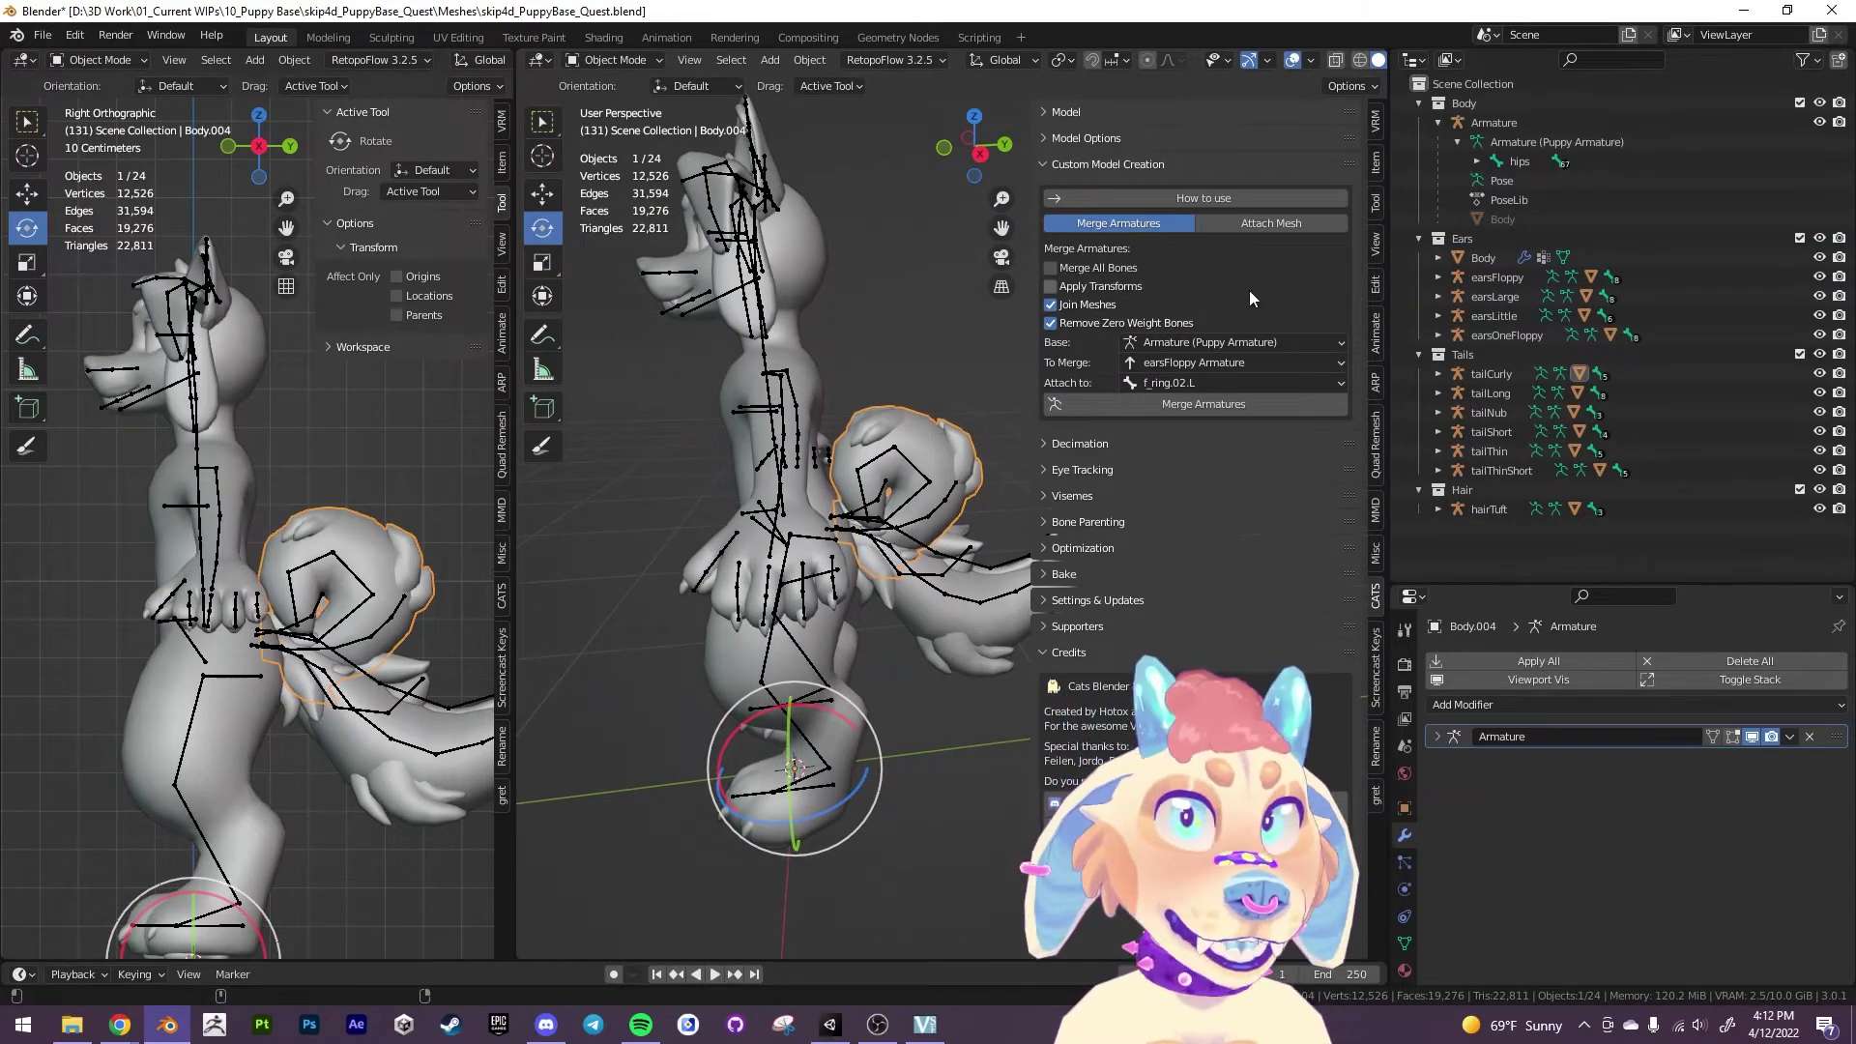
left_click(1221, 363)
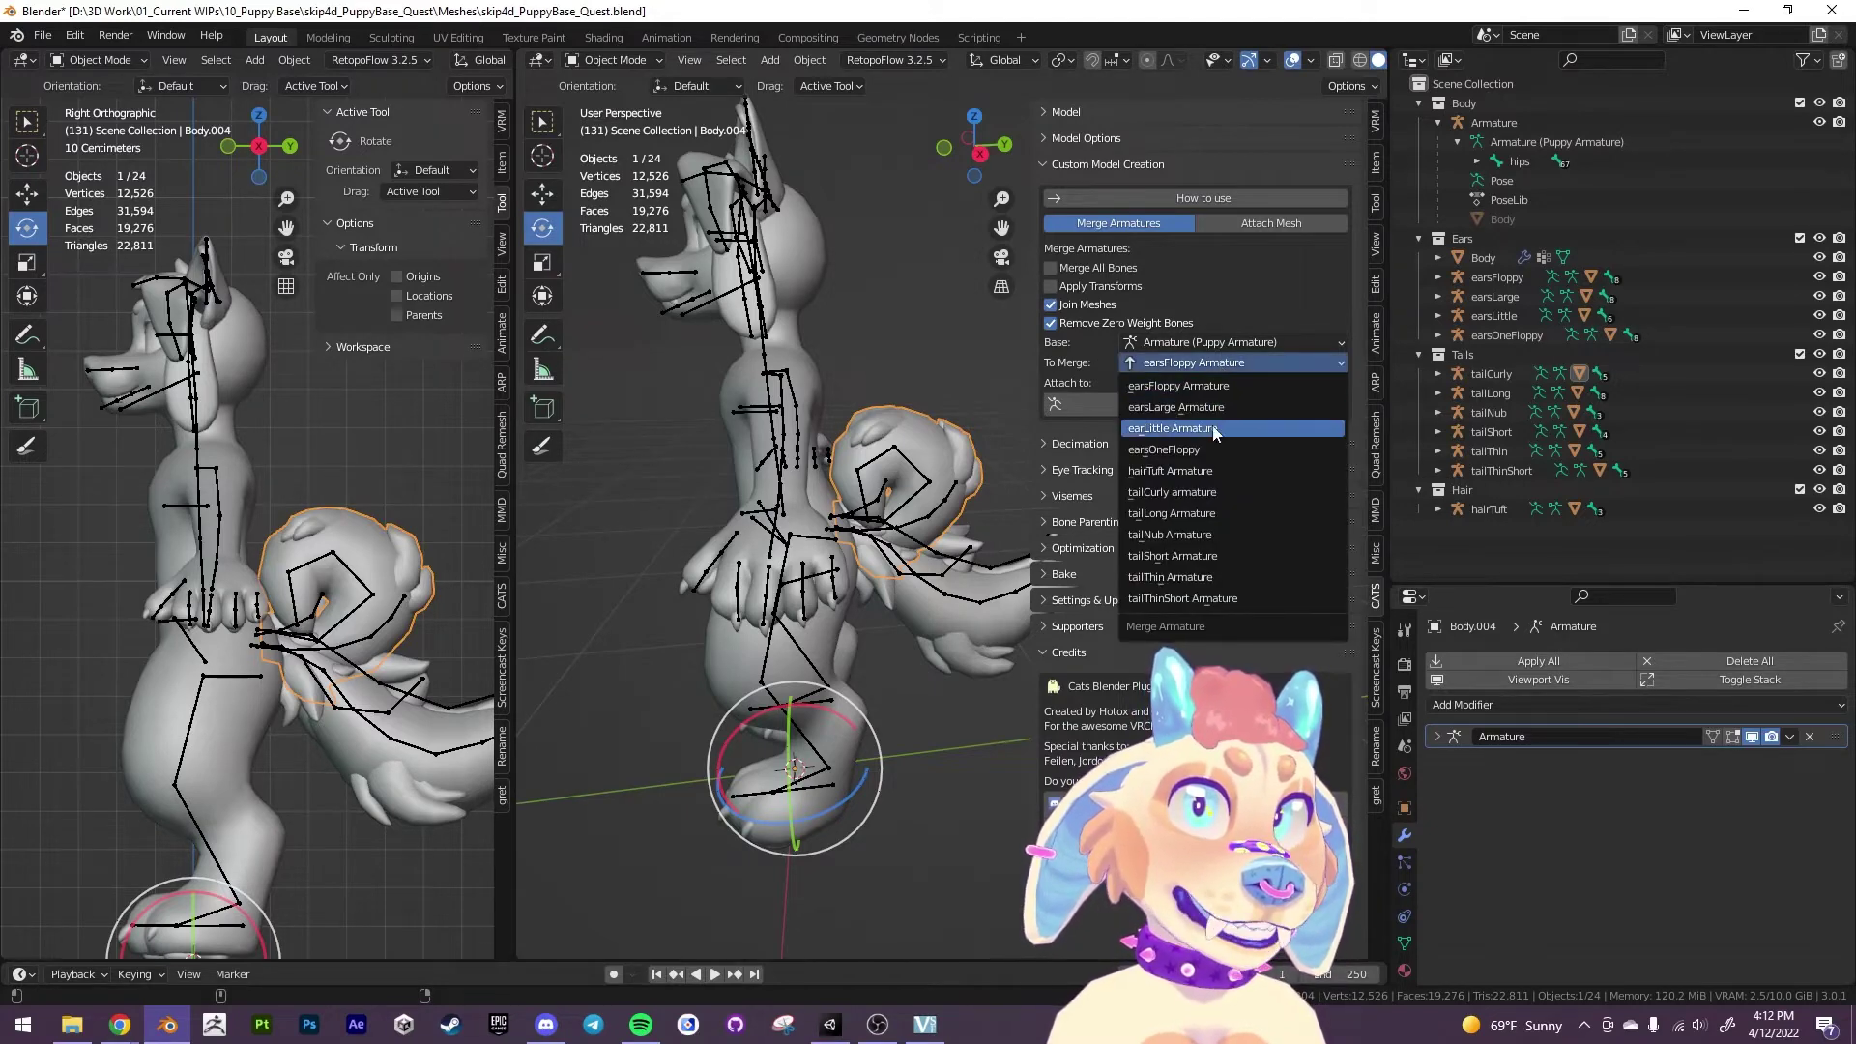
left_click(1191, 494)
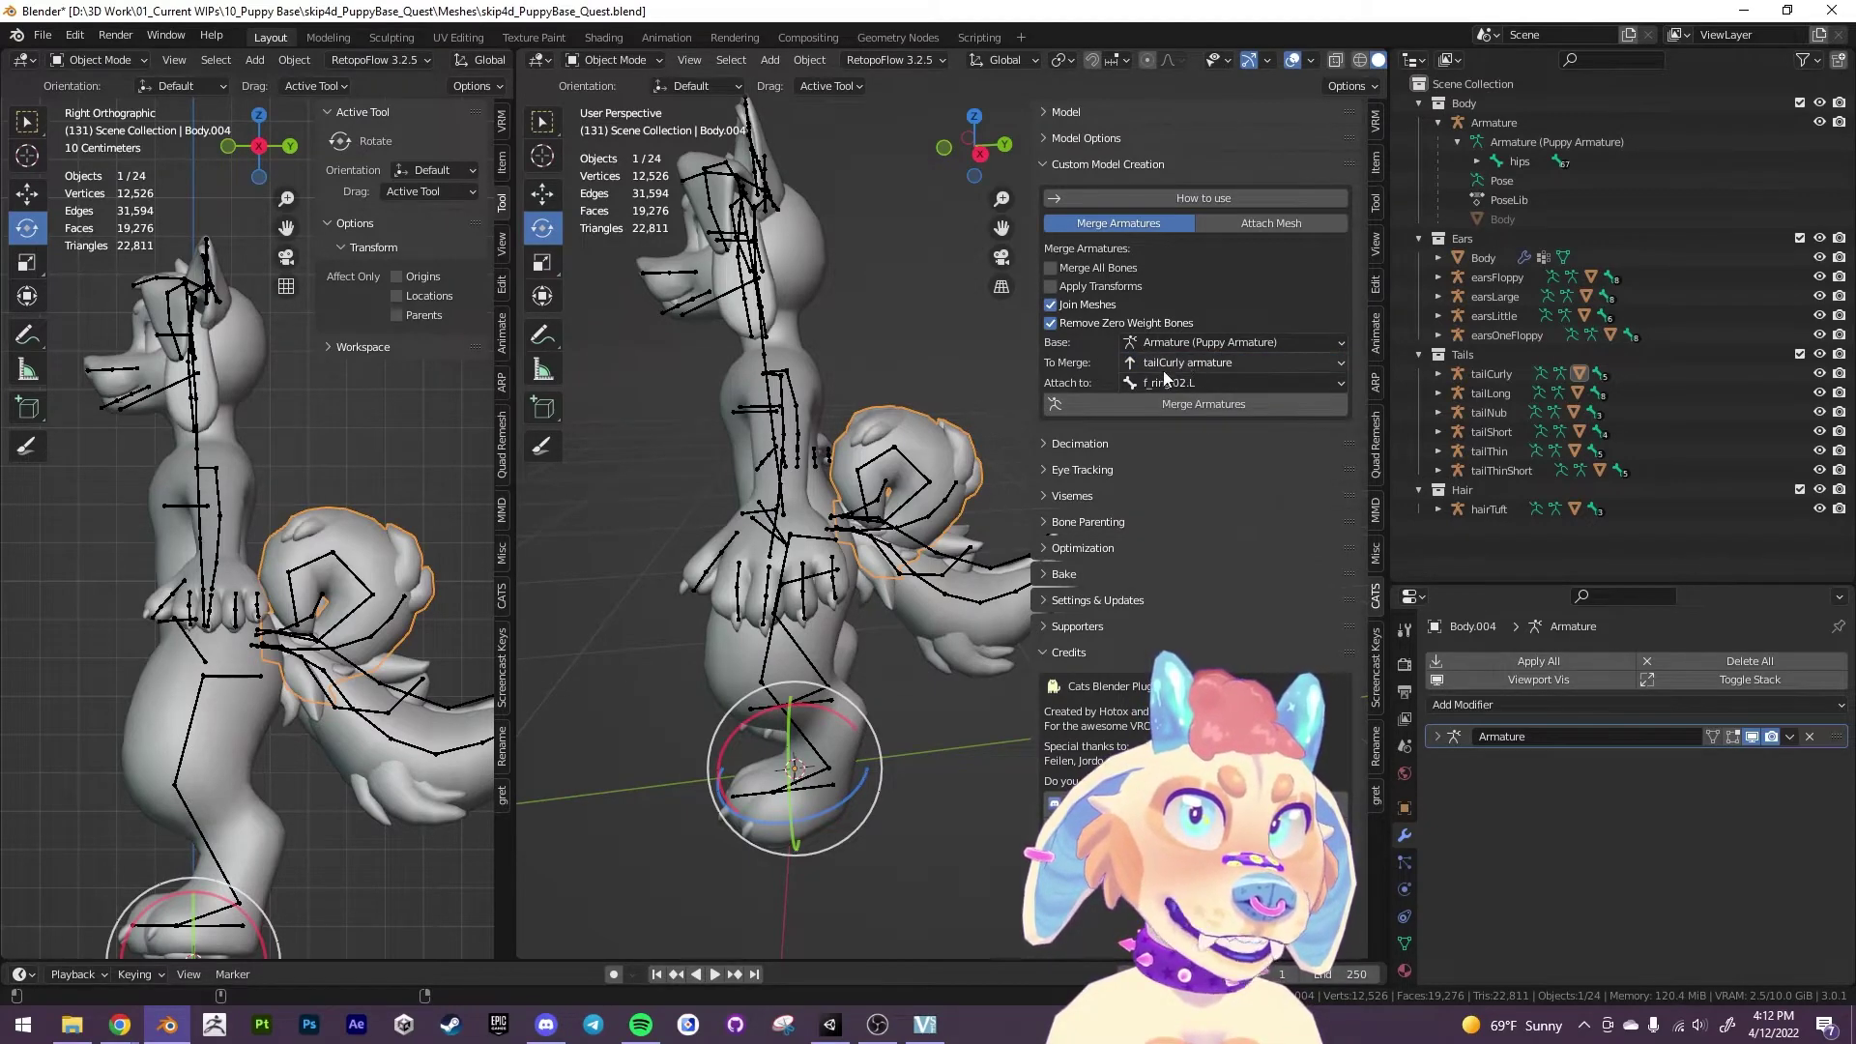
left_click(1185, 383)
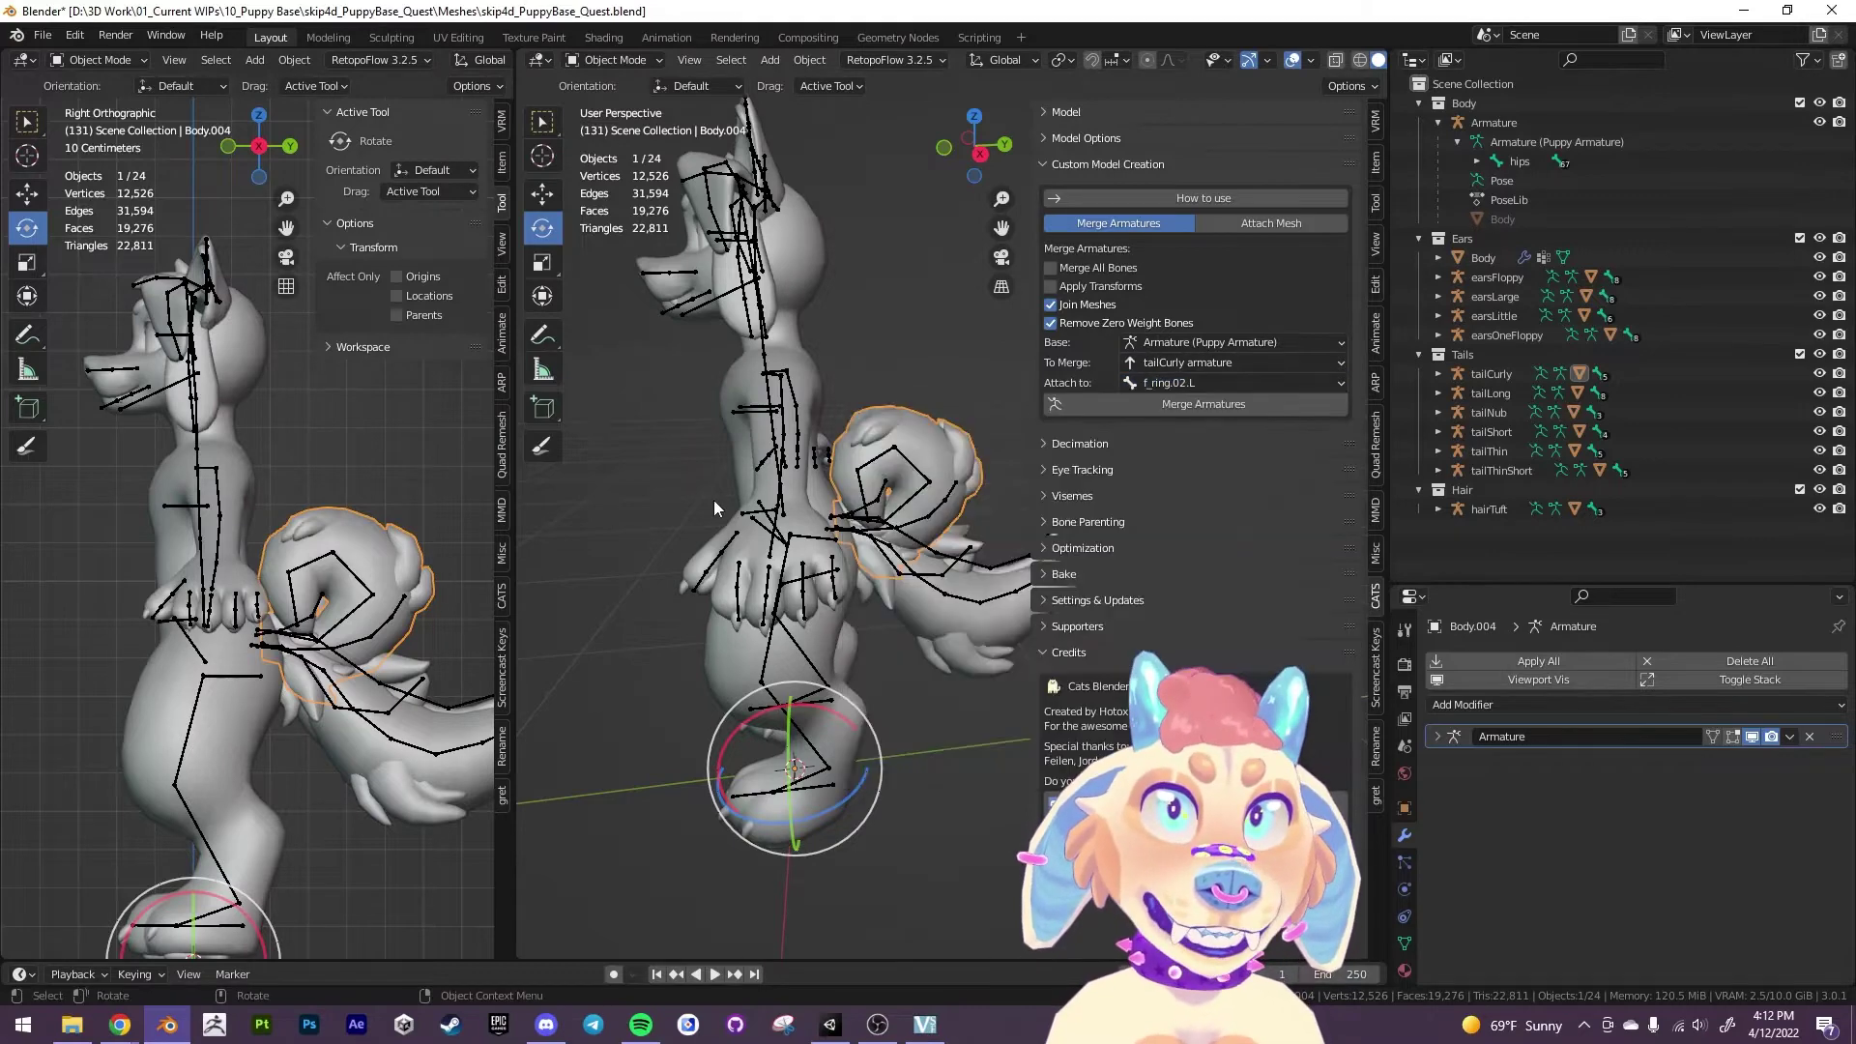
scroll(817, 504, "up", 5)
middle_click_drag(817, 504, 904, 495)
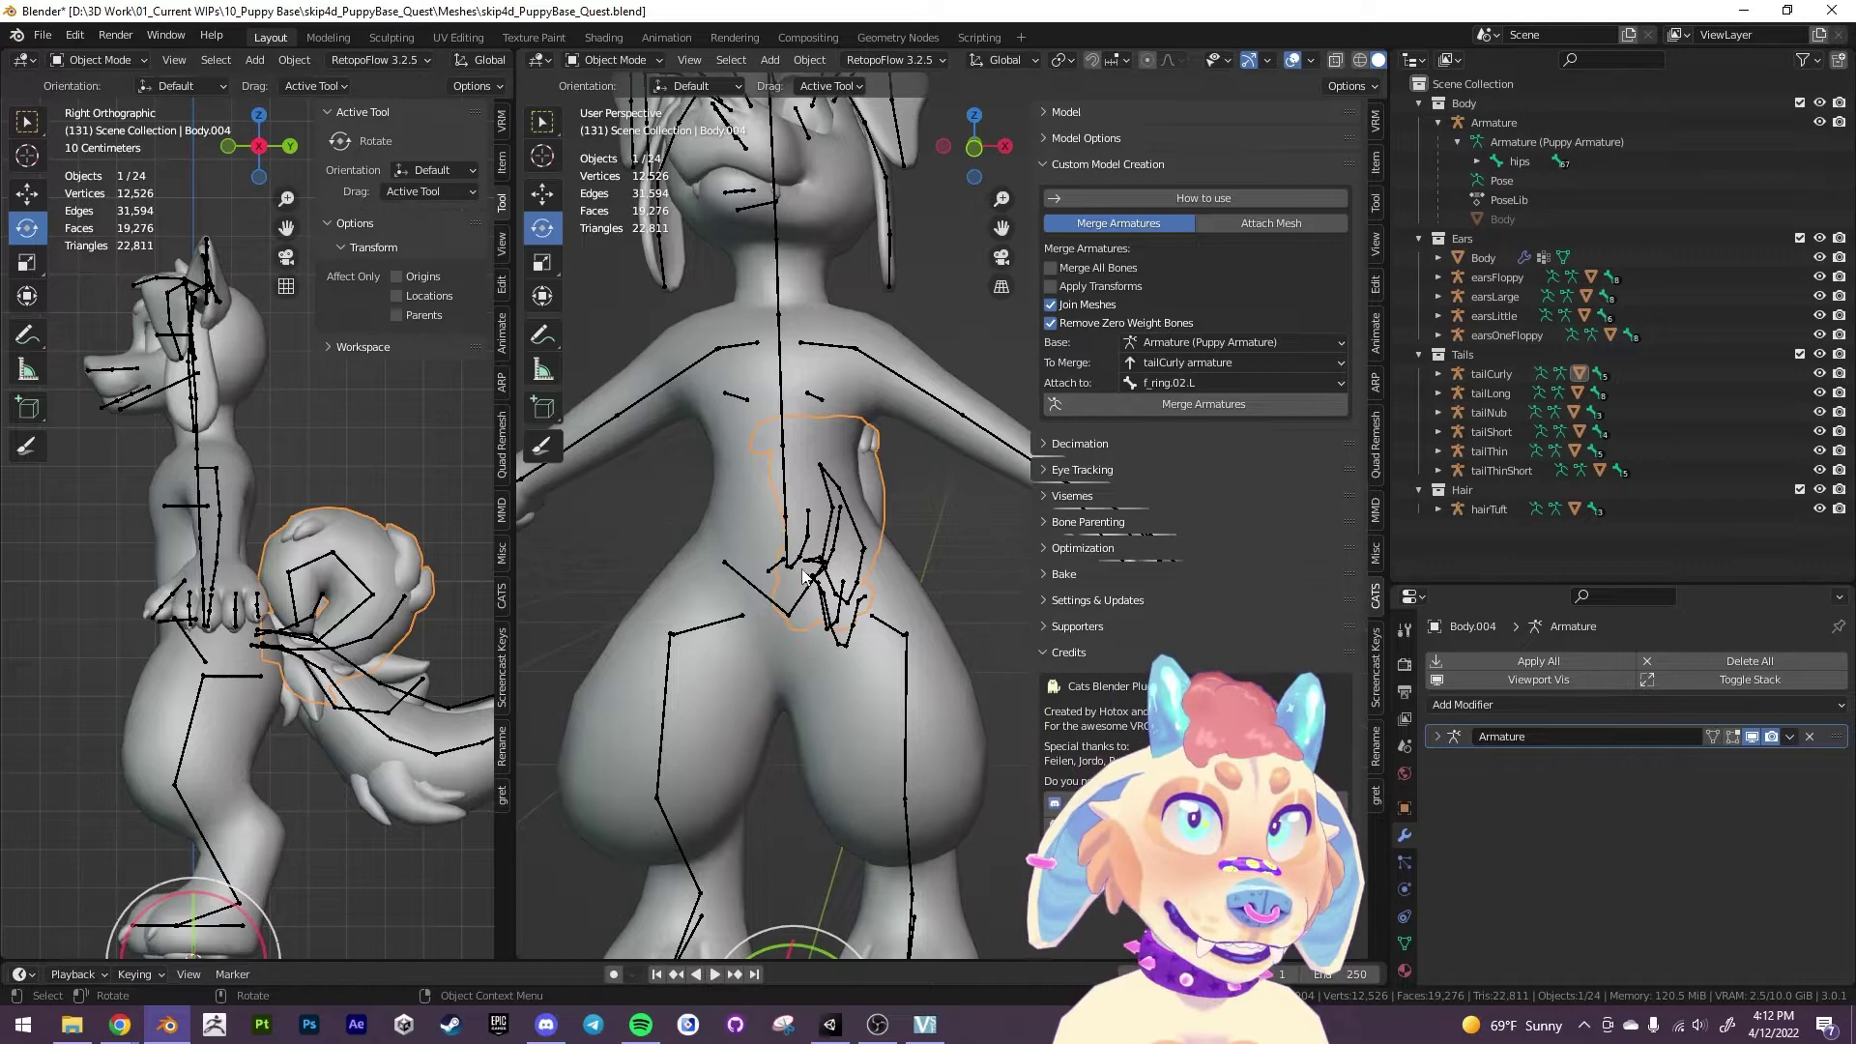
middle_click_drag(802, 576, 756, 573)
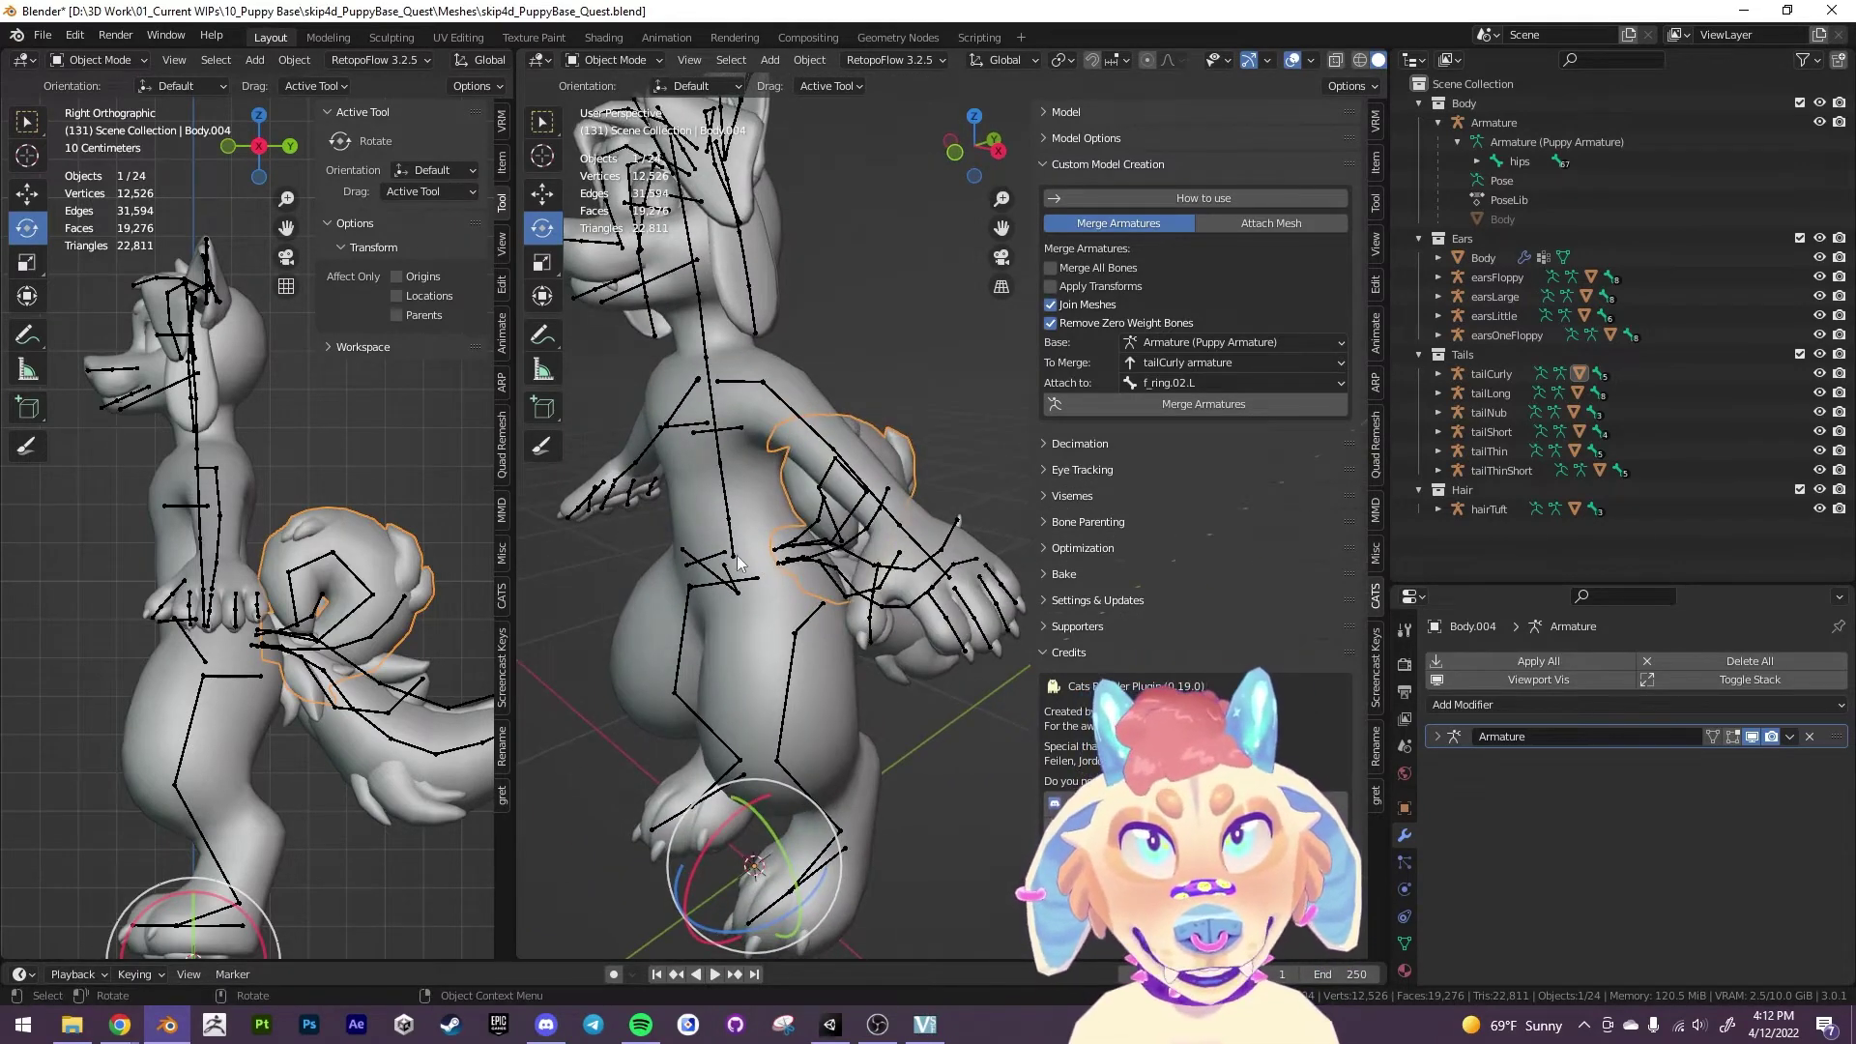
left_click(1286, 381)
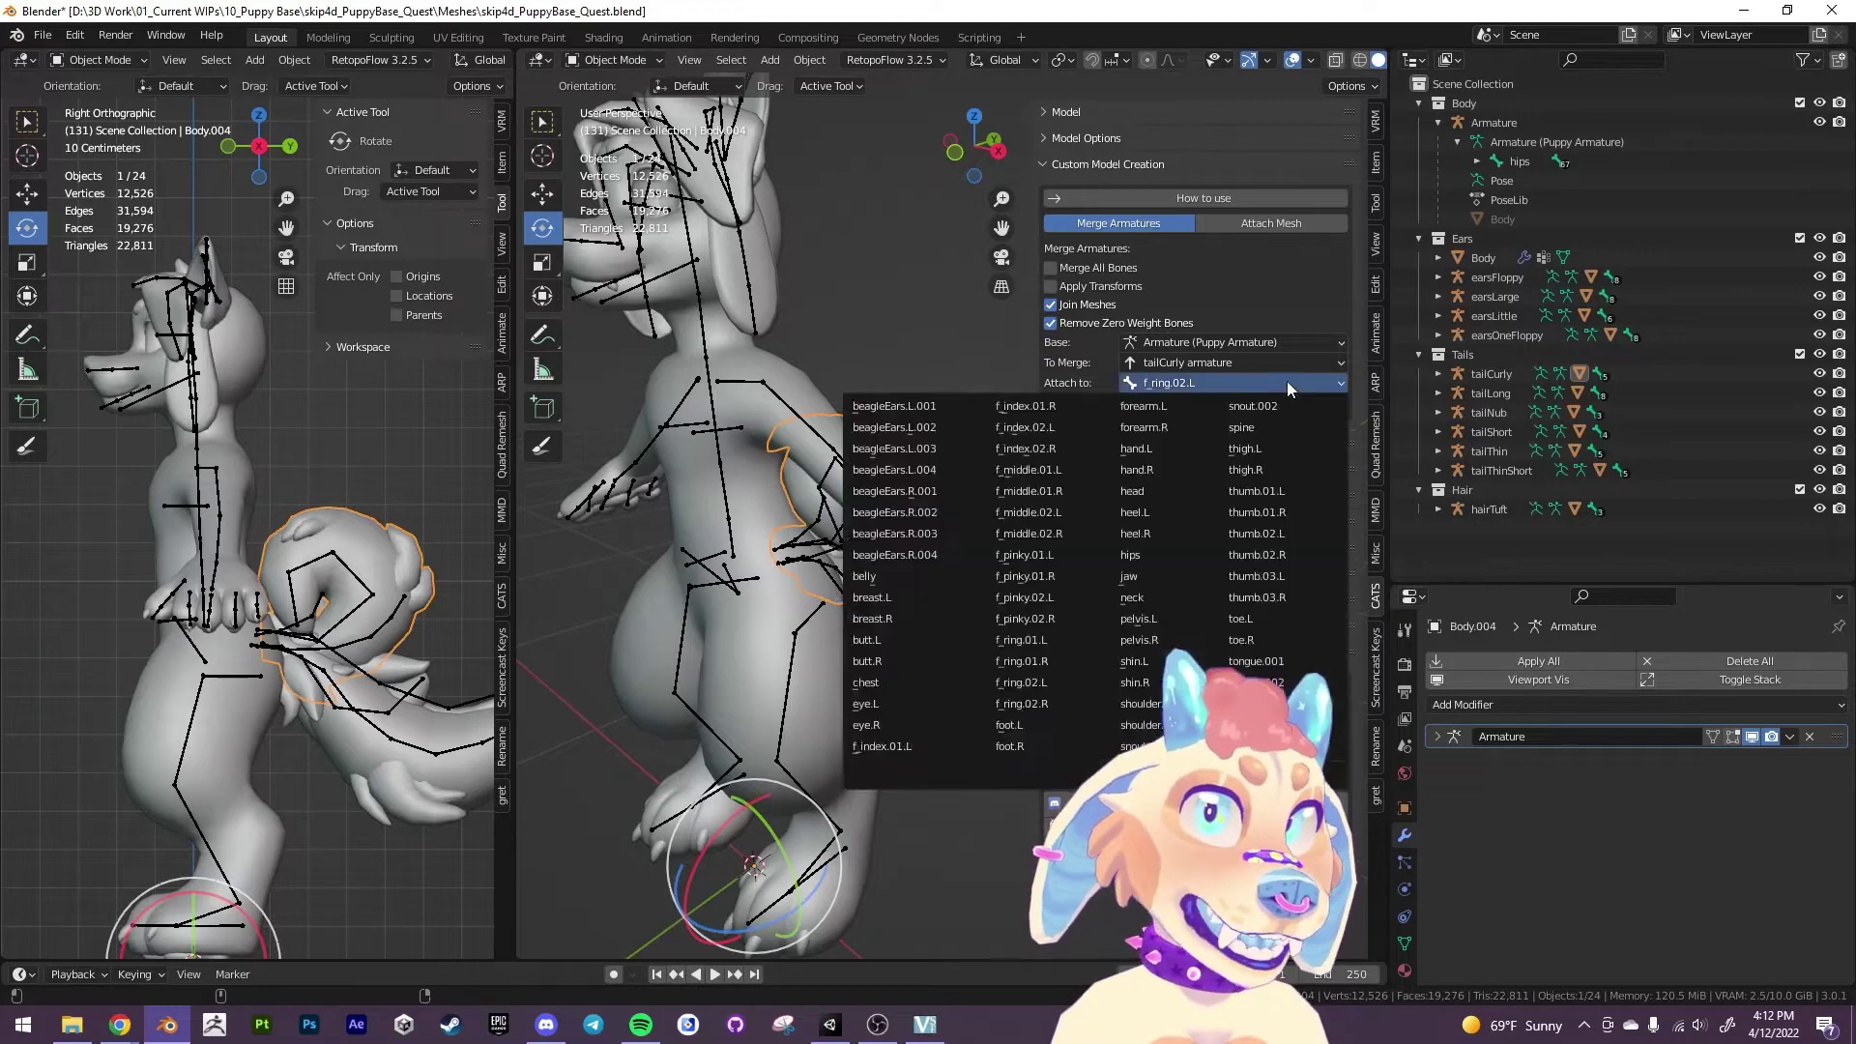
left_click(1266, 363)
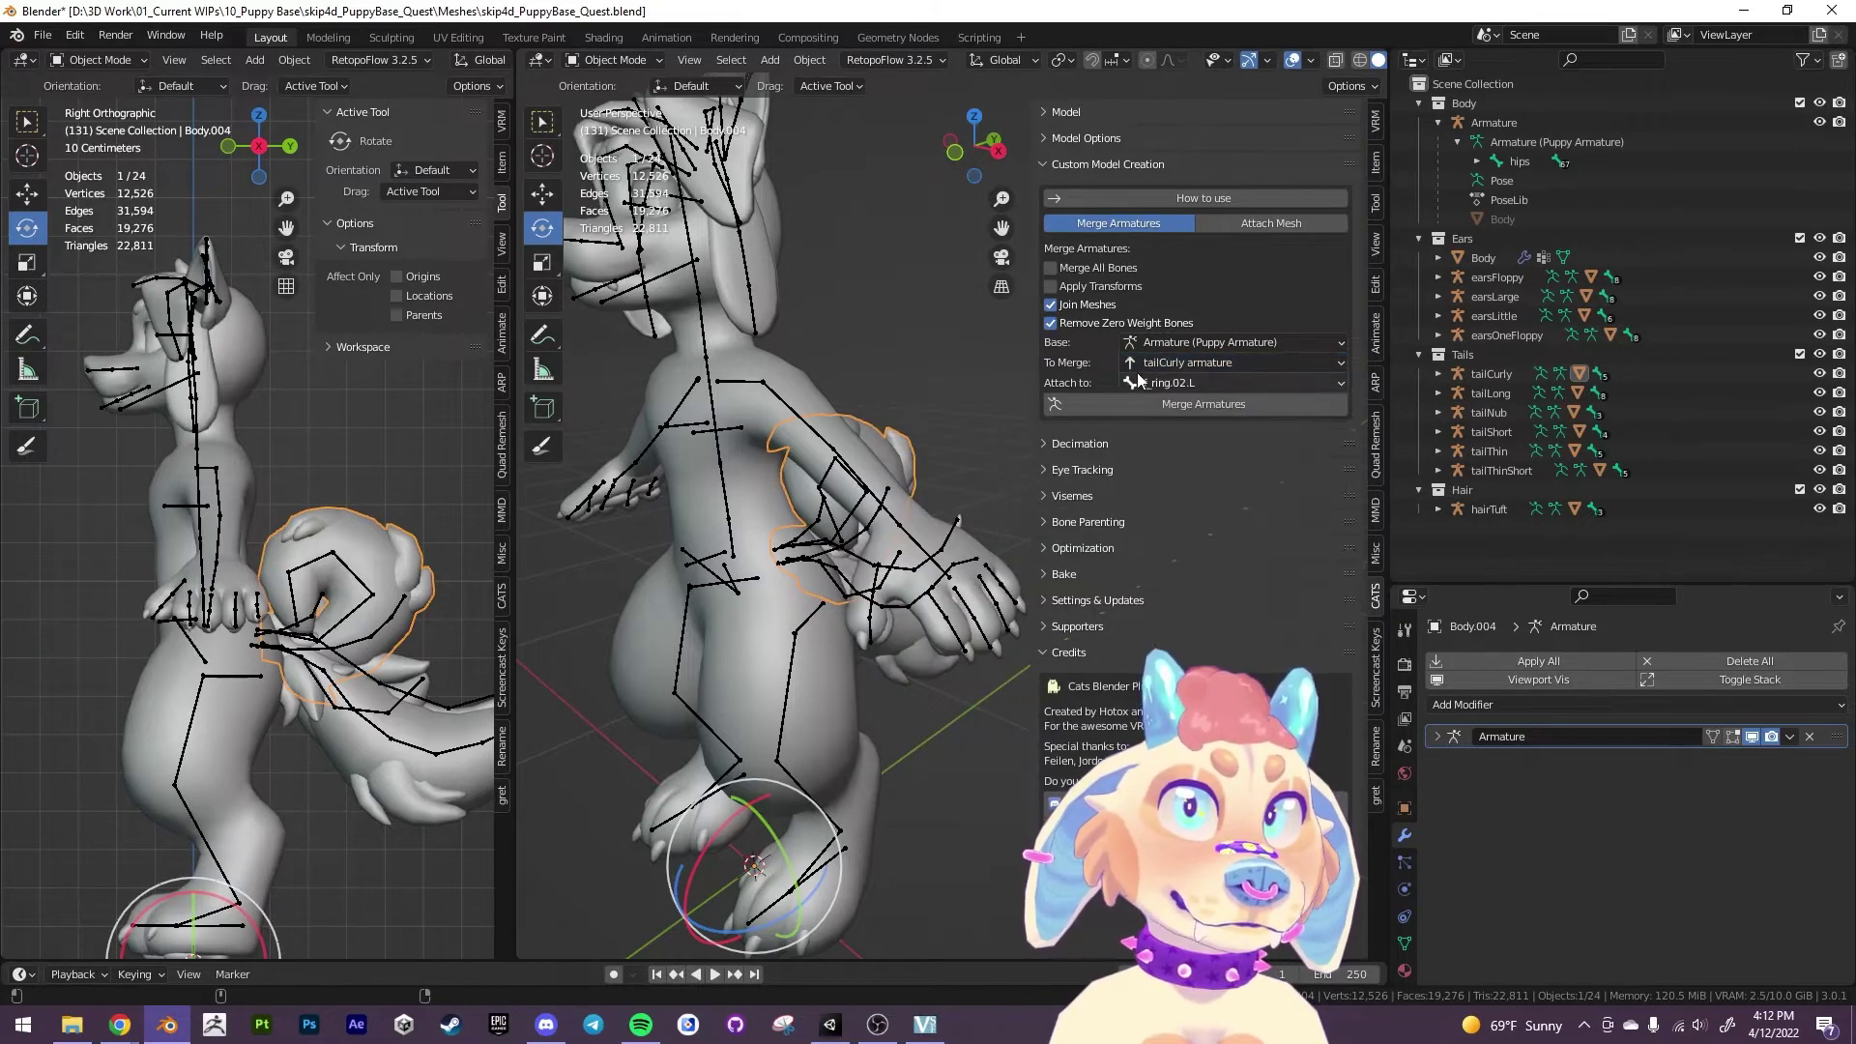
left_click(1160, 383)
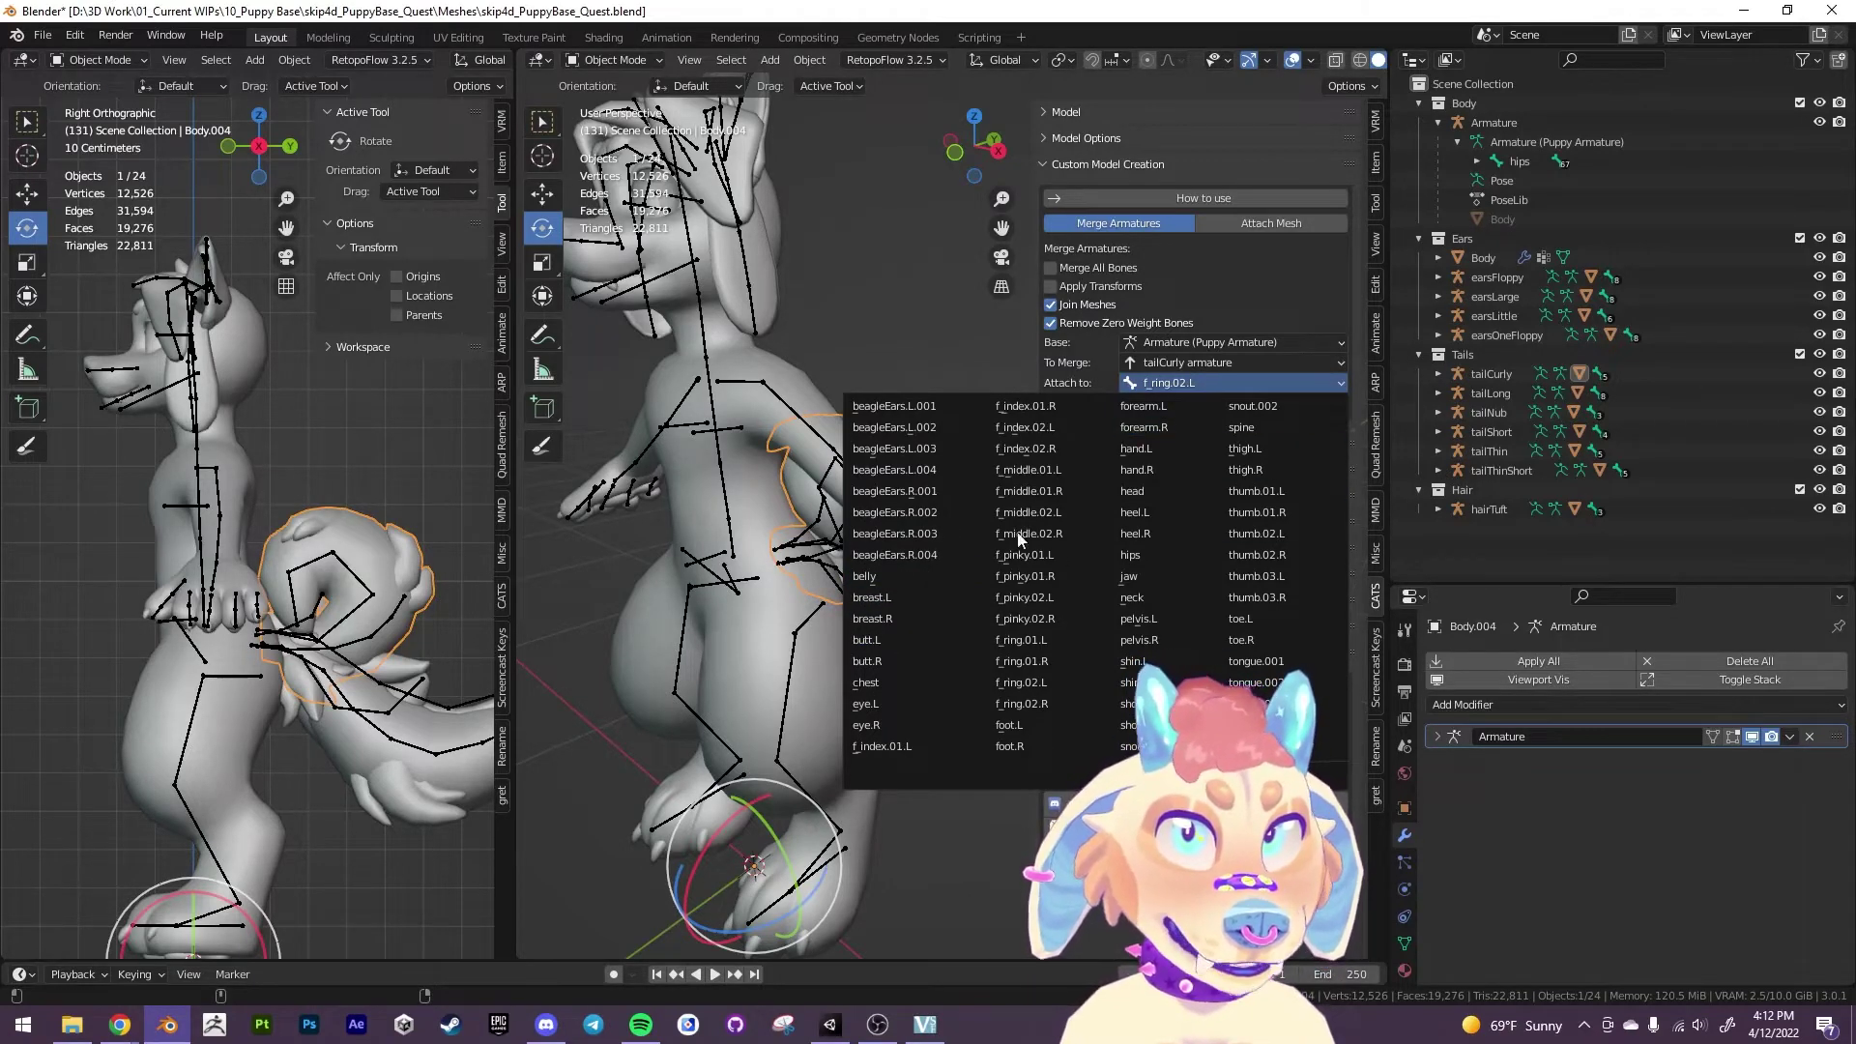
left_click(1143, 555)
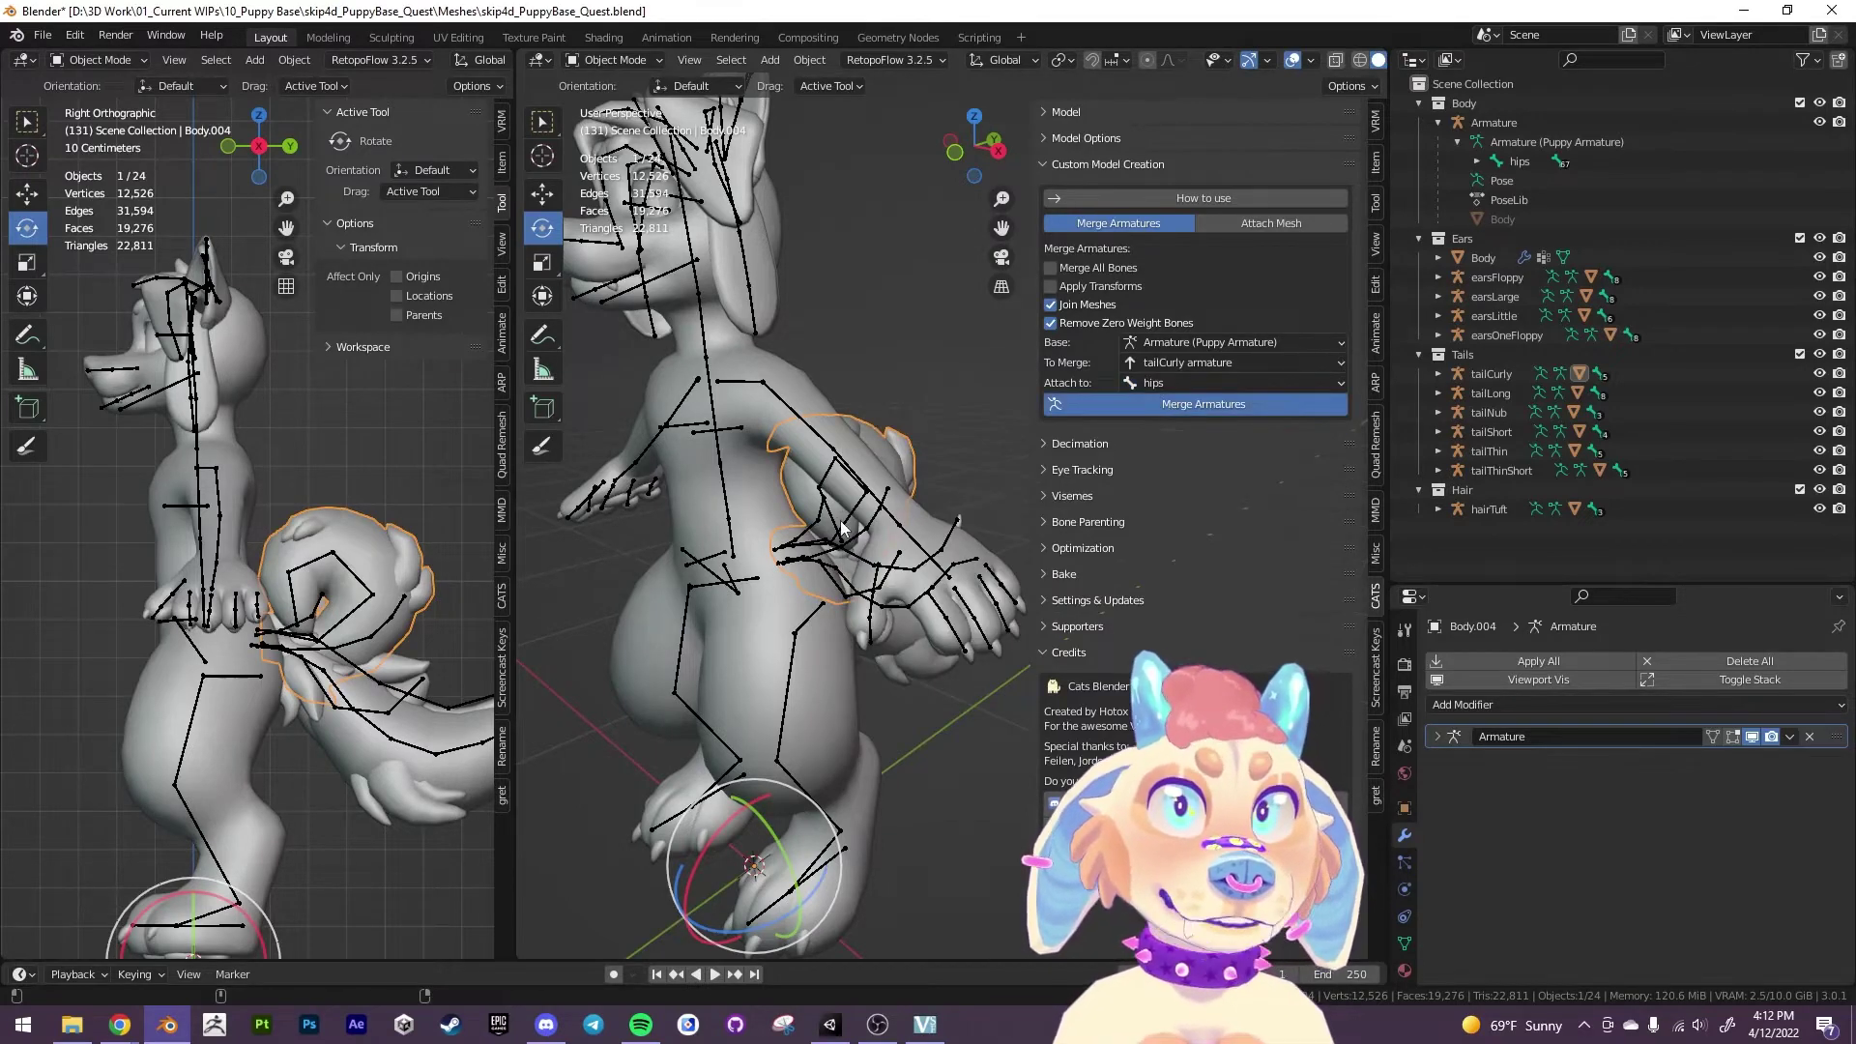
middle_click_drag(841, 526, 978, 387)
Narrow the viewport sidebar and add the Puppy Armature to the selected tail Body mesh.
middle_click_drag(769, 363, 931, 468)
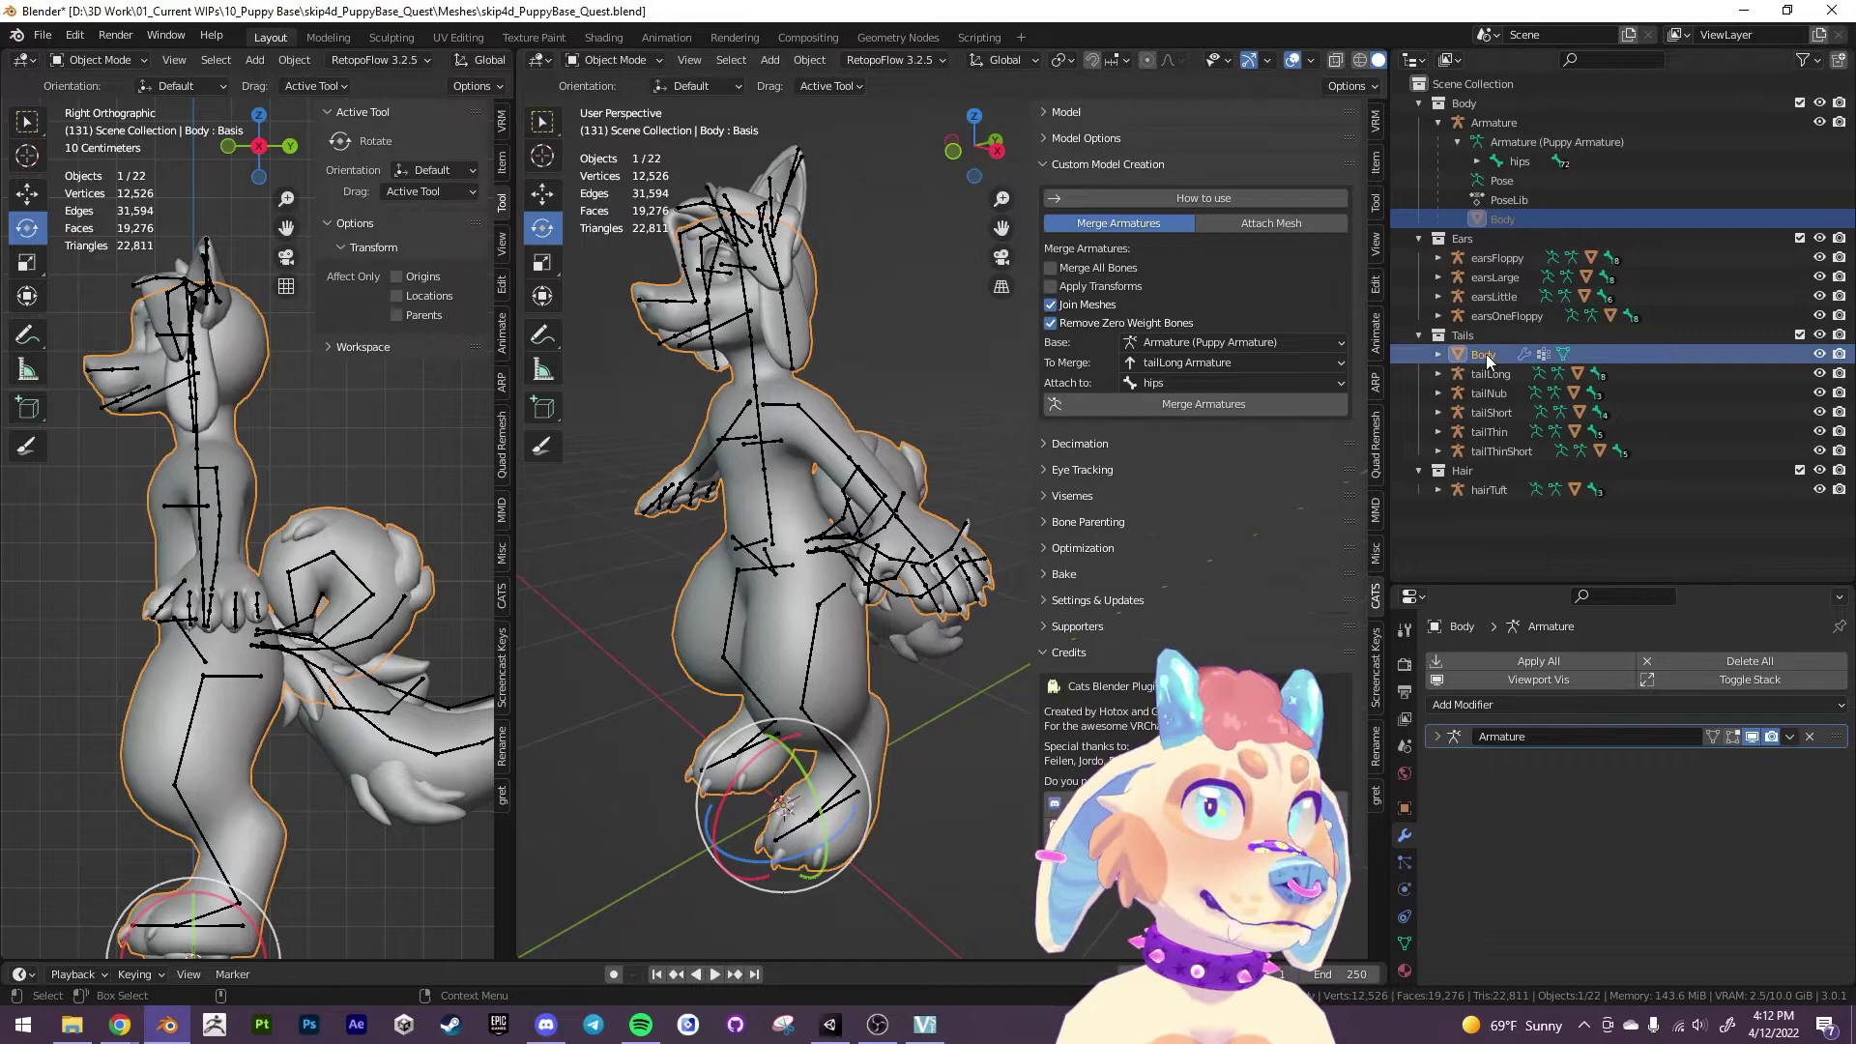
middle_click_drag(899, 350, 1032, 332)
left_click_drag(1030, 341, 1114, 342)
mouse_move(1082, 357)
middle_mouse_down()
mouse_move(1035, 390)
mouse_move(1052, 373)
middle_mouse_up()
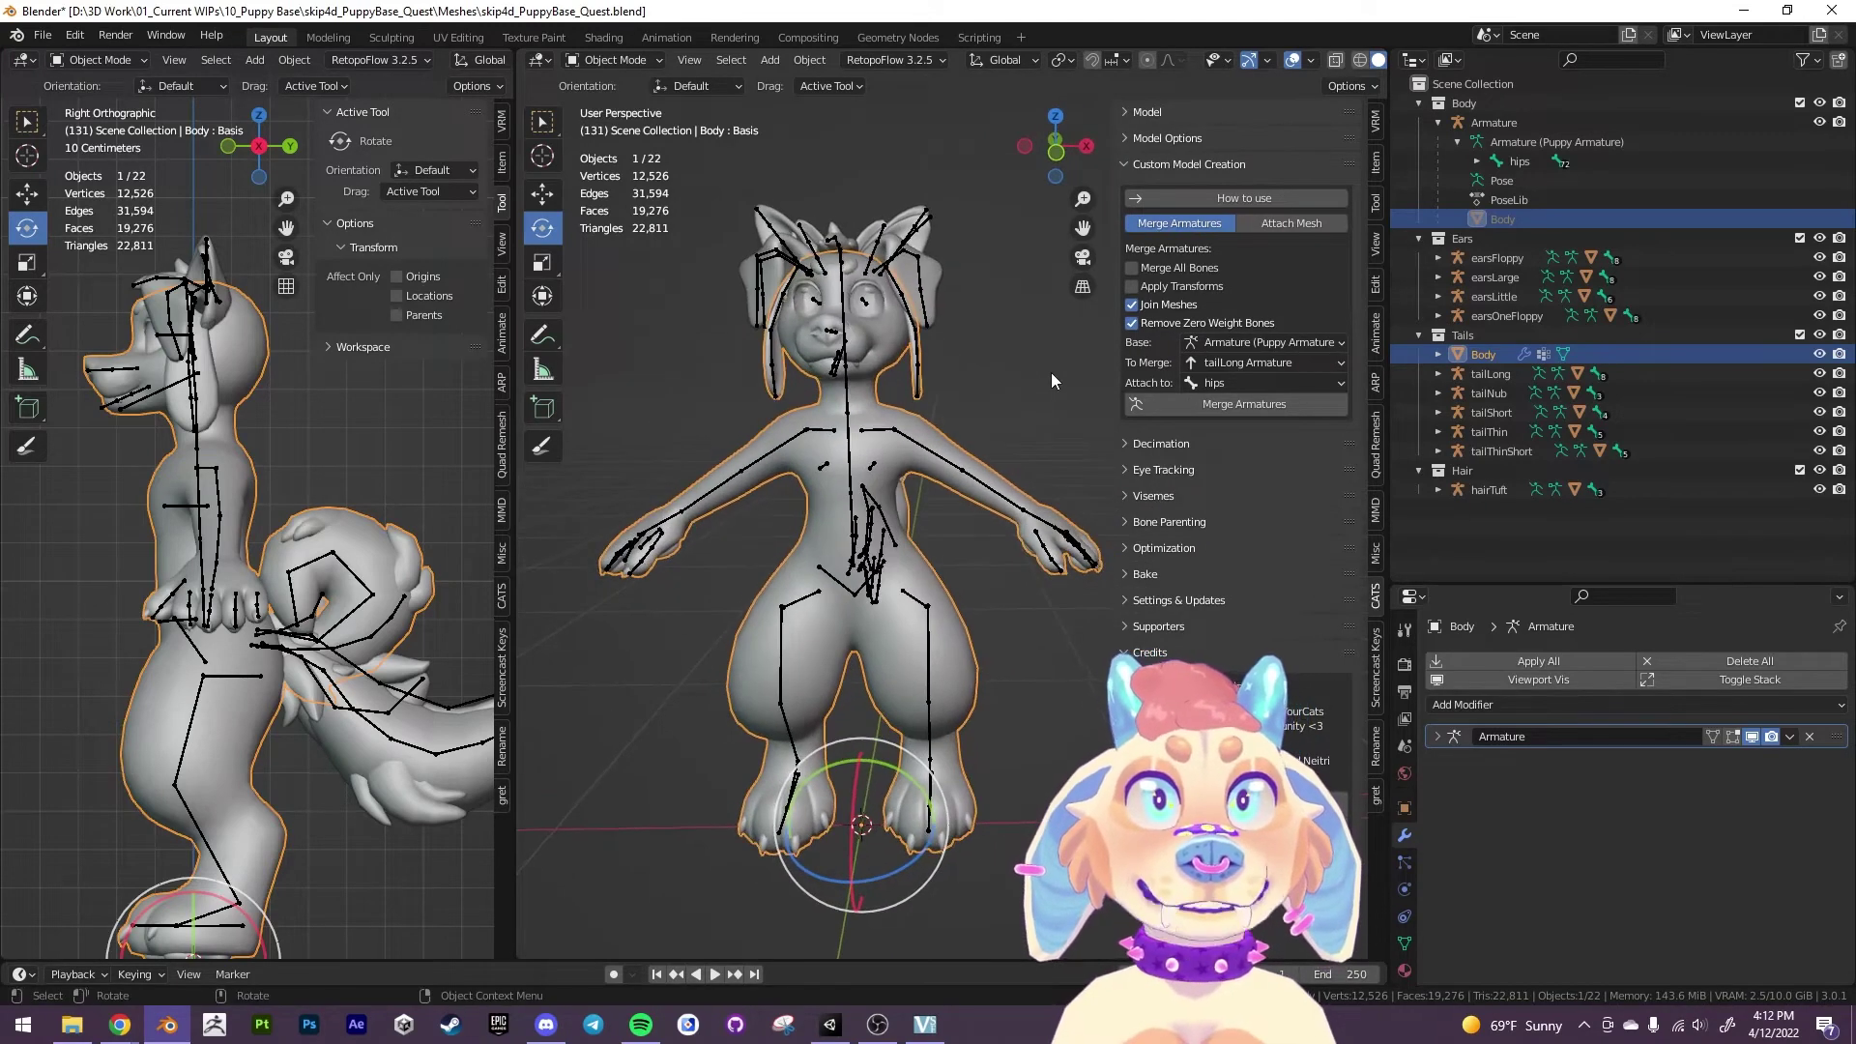
middle_click_drag(876, 410, 902, 402)
left_click(967, 373, "shift")
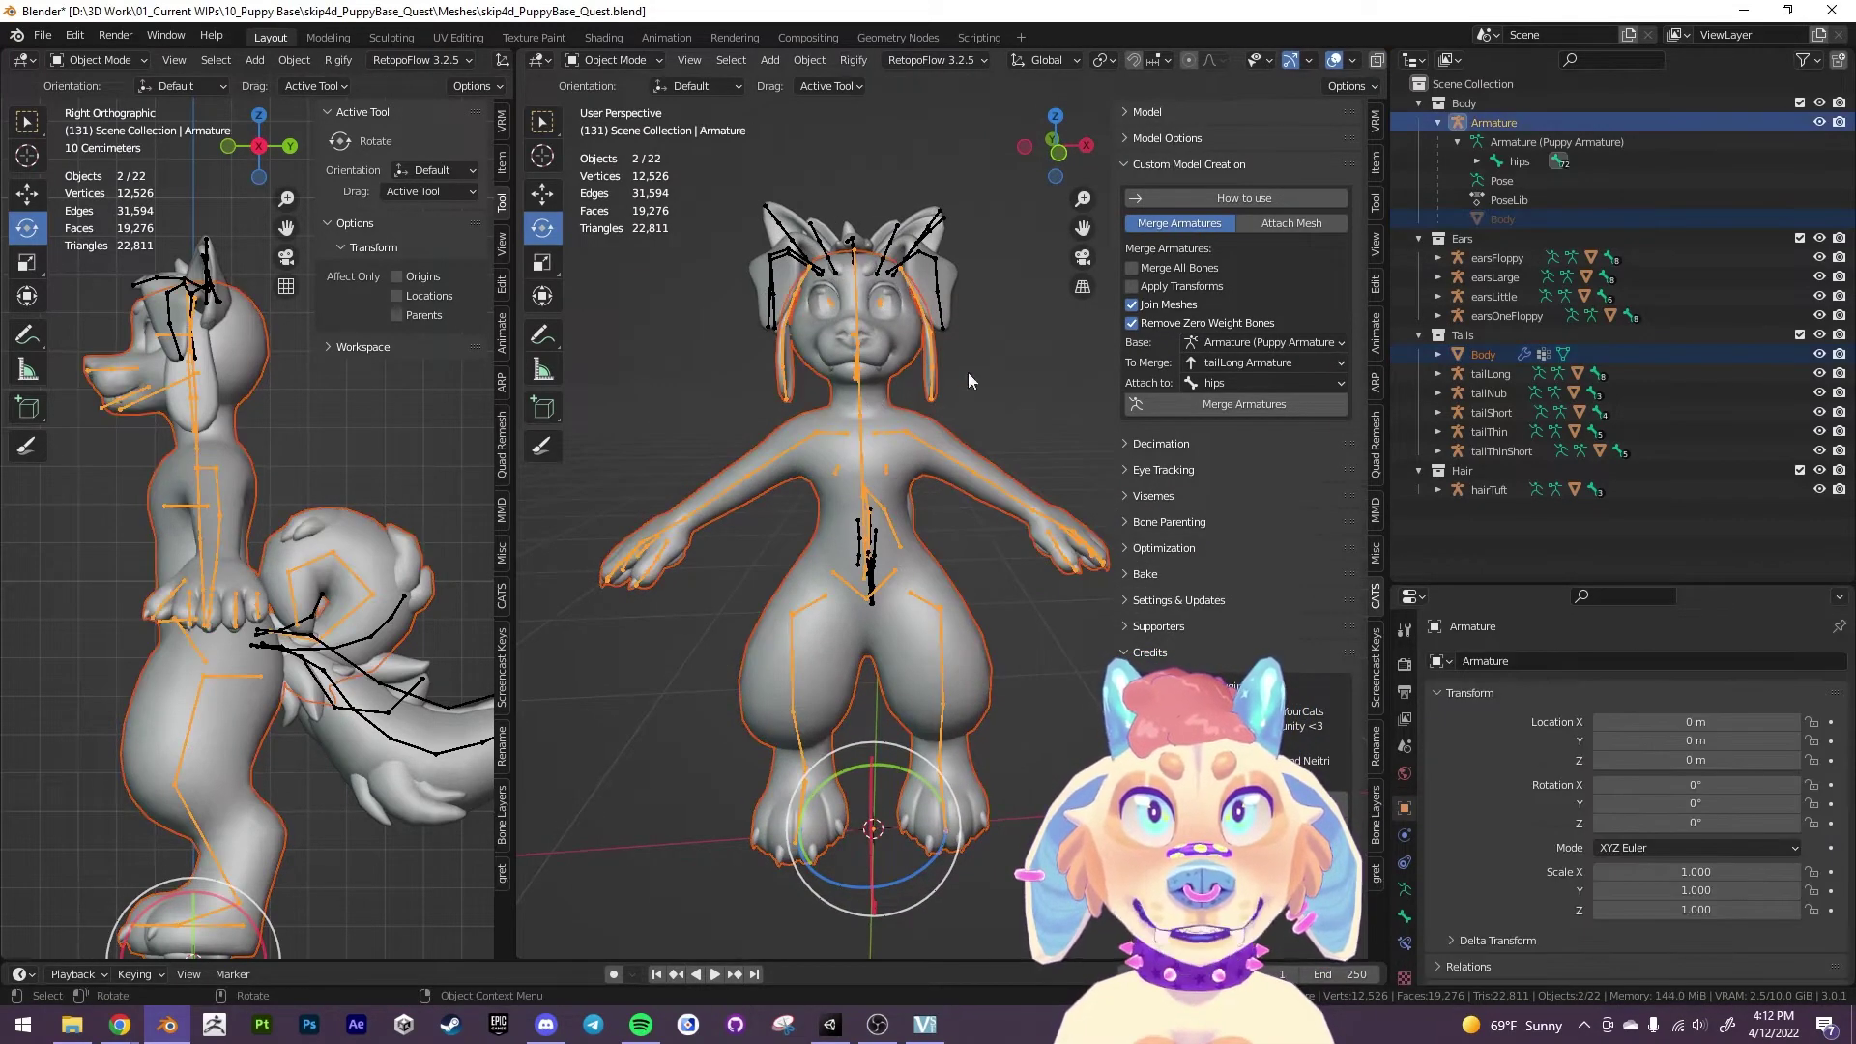
Start an FBX export to the 10_Puppy Base folder named skip4d_PuppyBase_Quest_Tutorial.fbx.
left_click(42, 37)
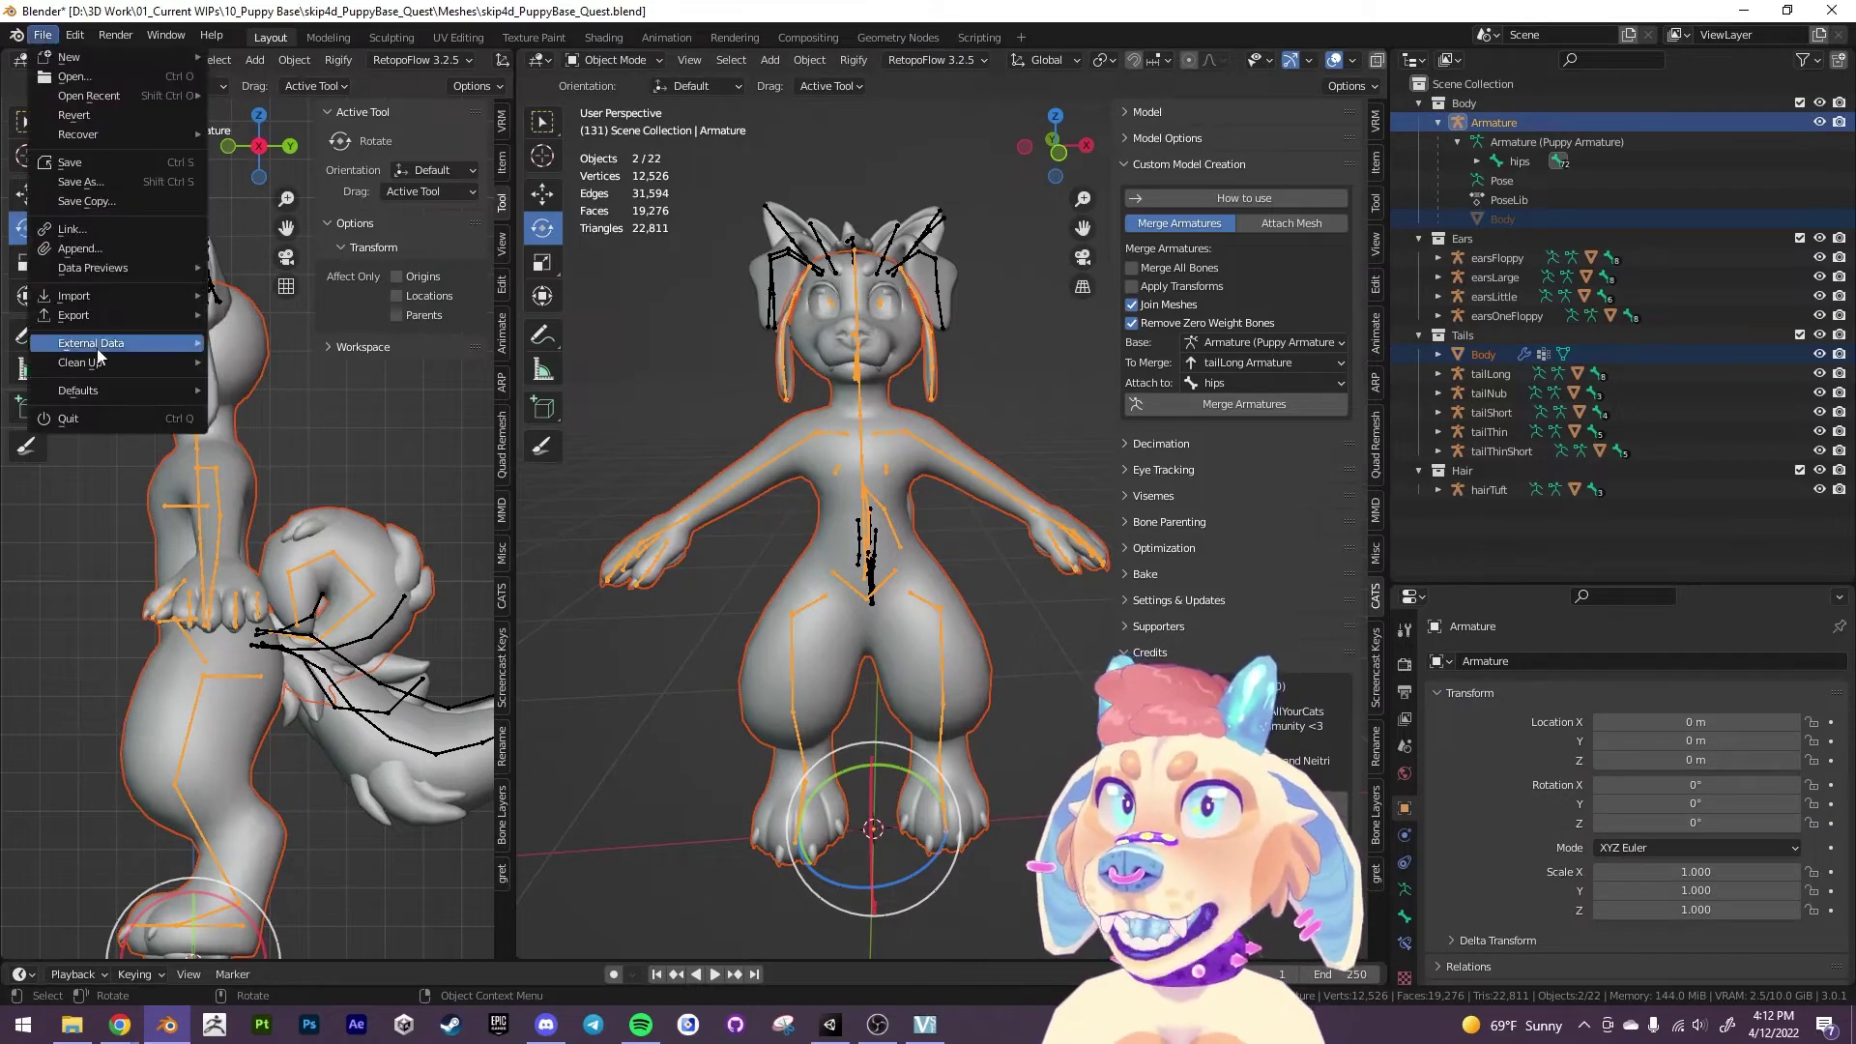
mouse_move(108, 321)
left_click(290, 470)
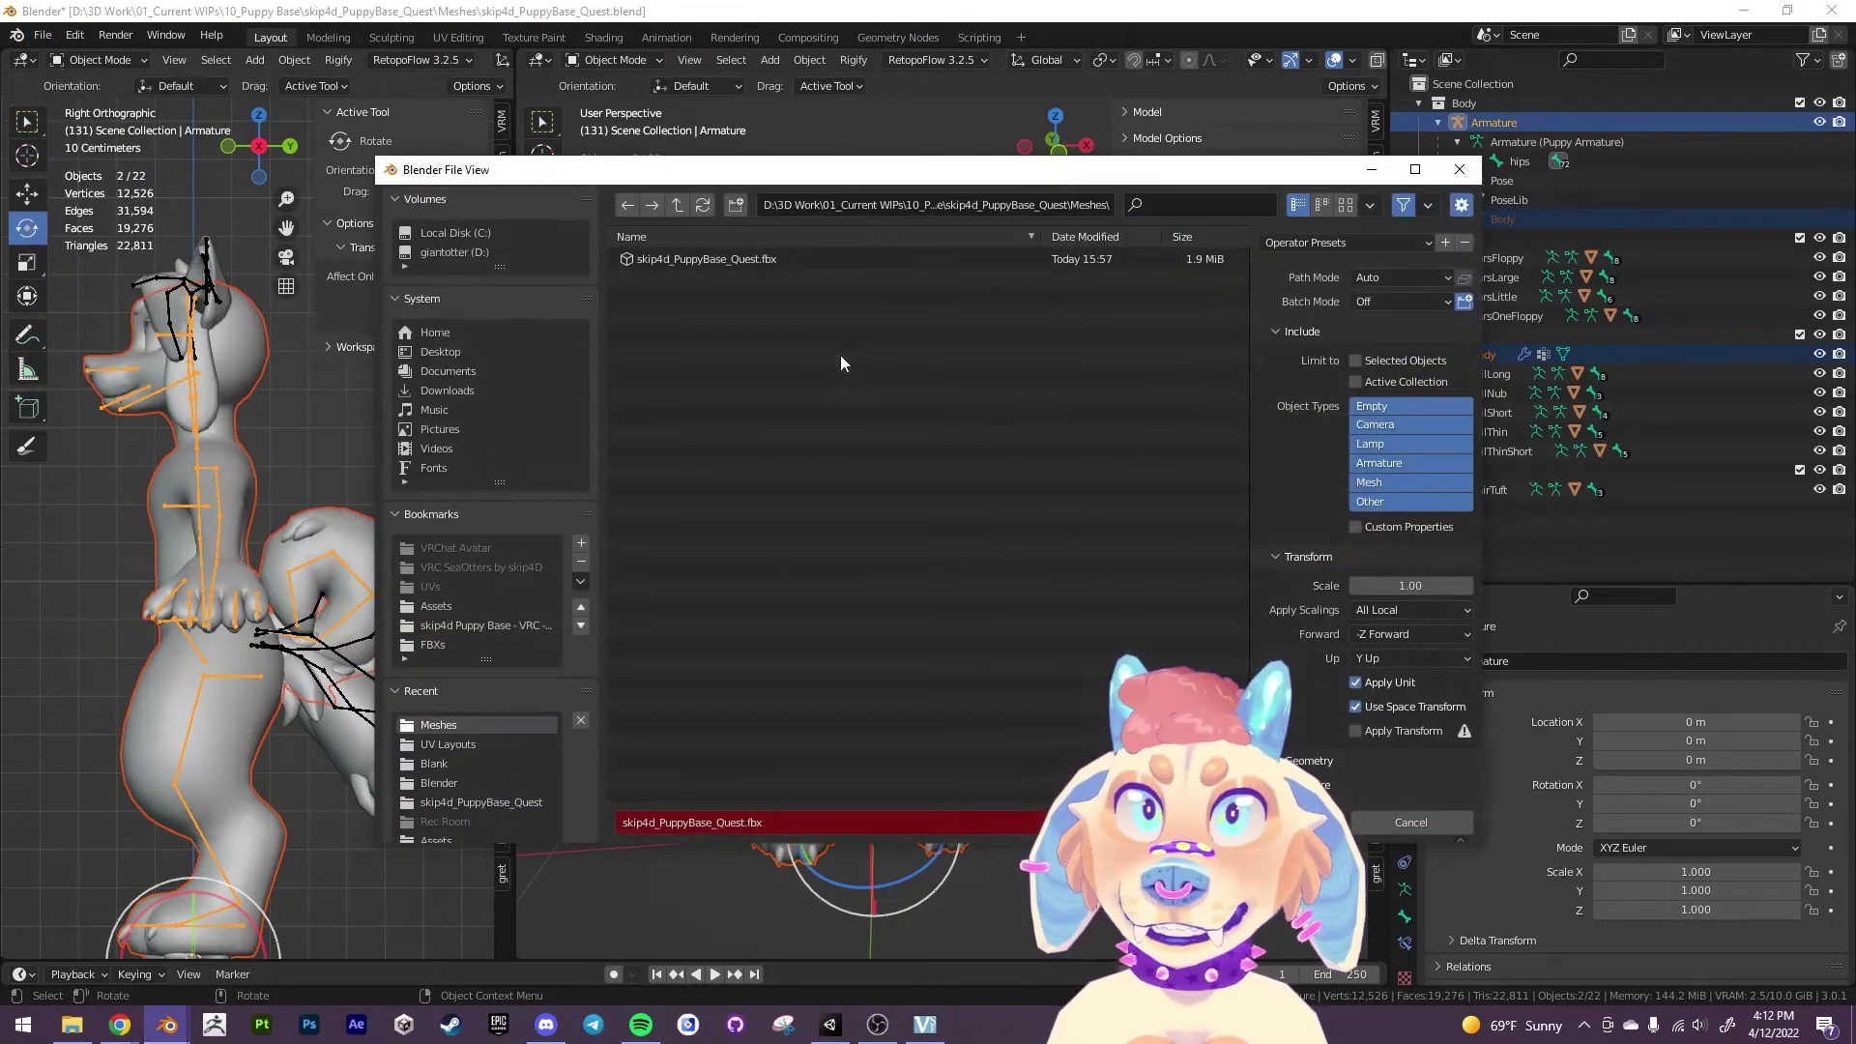
left_click(677, 207)
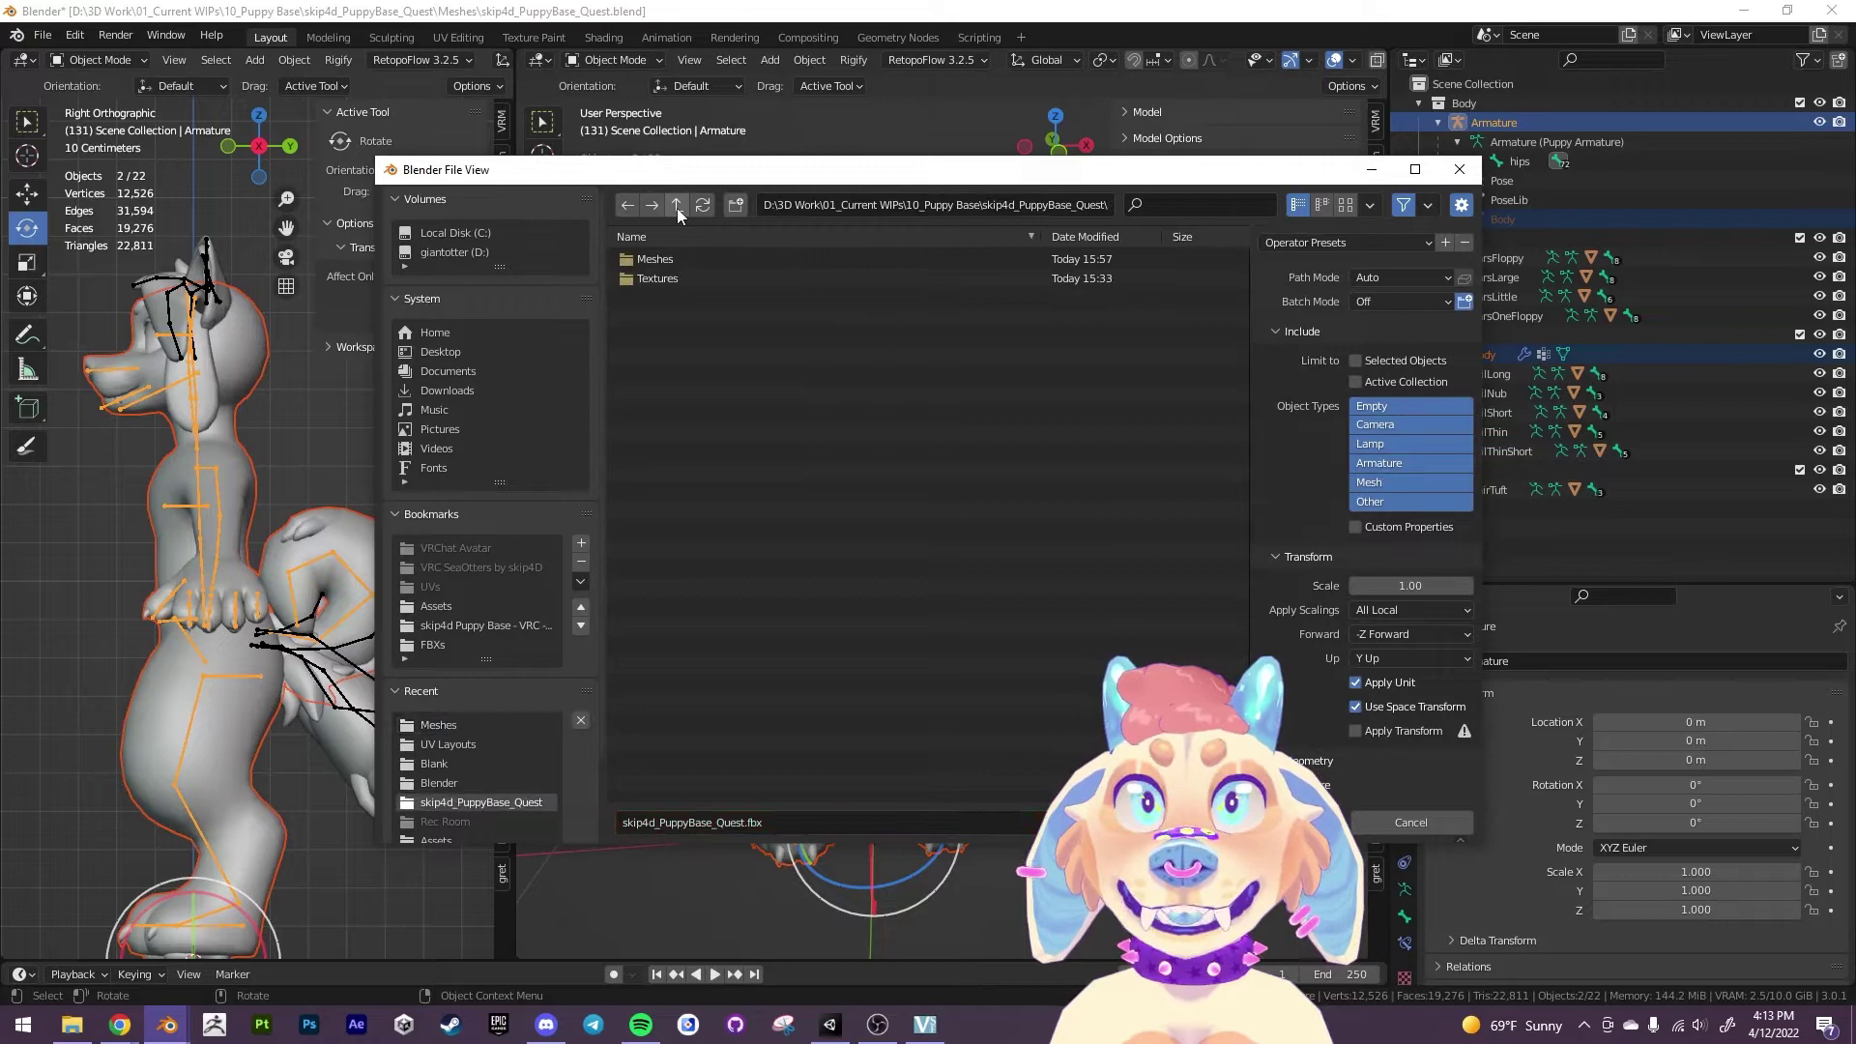
left_click(677, 207)
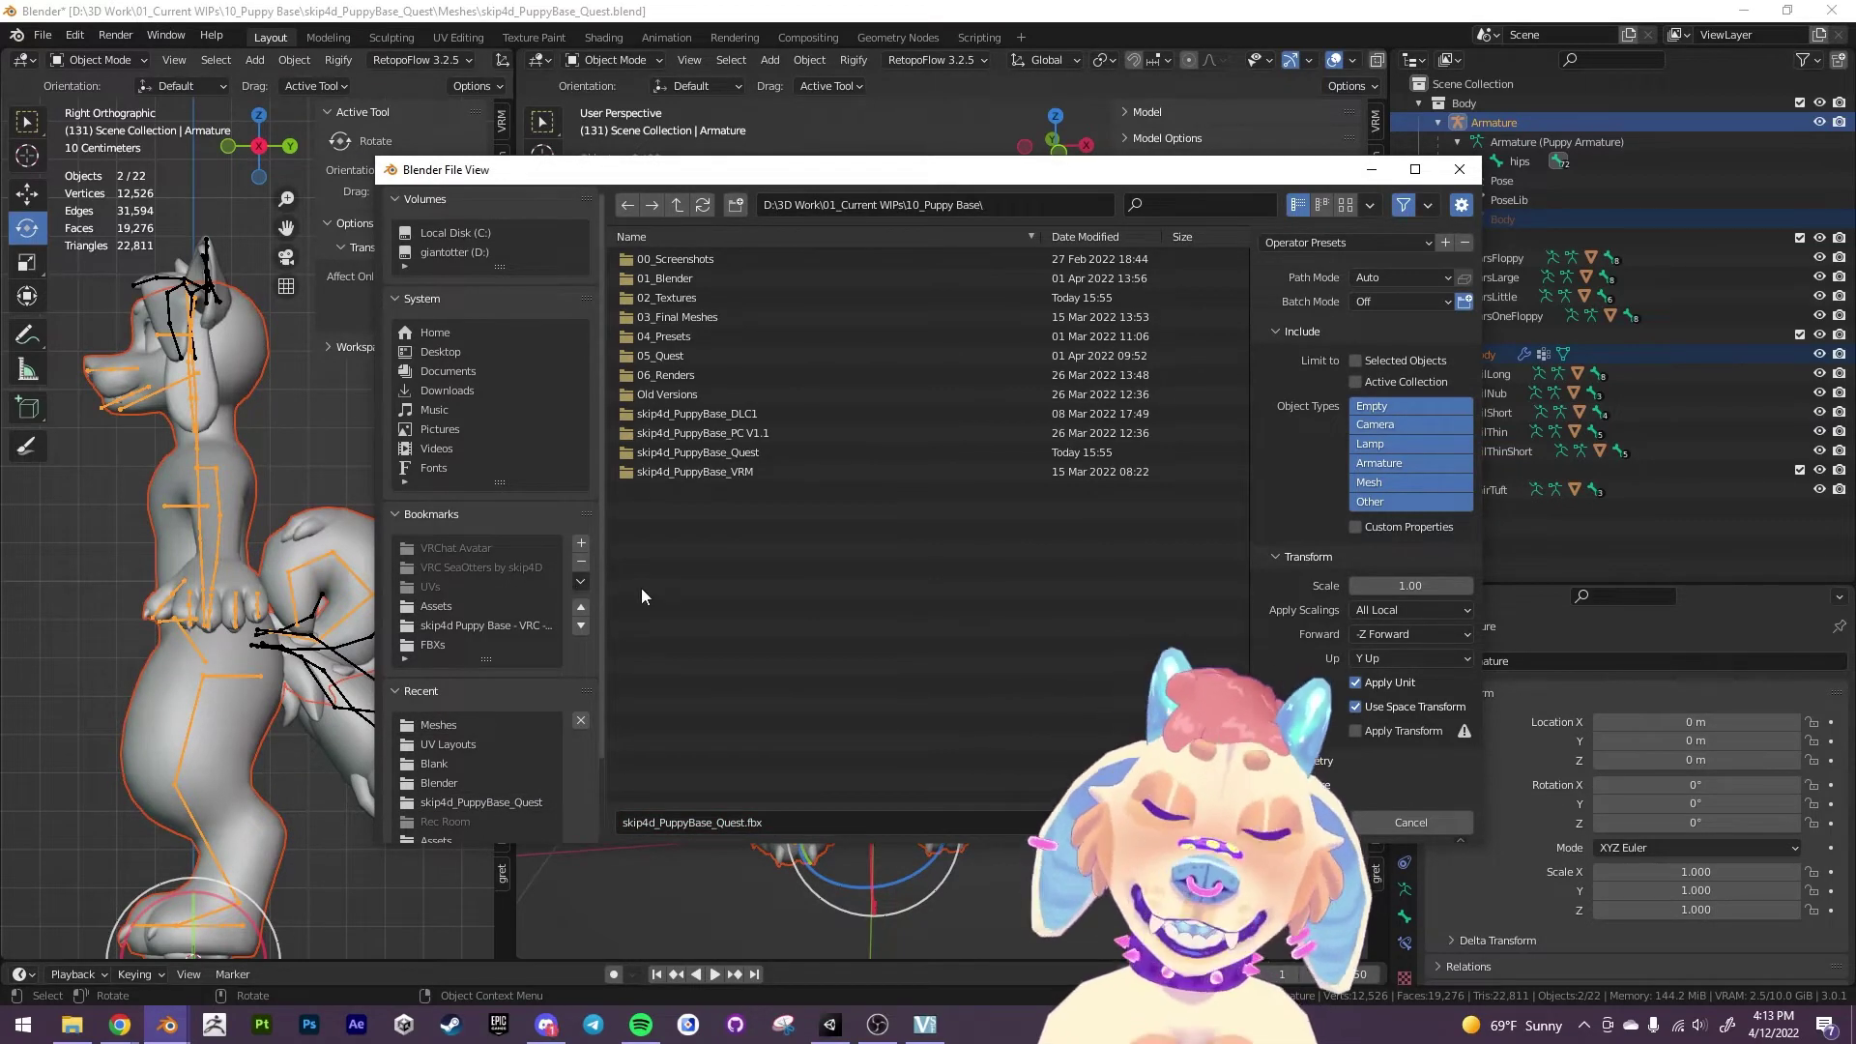
left_click(715, 823)
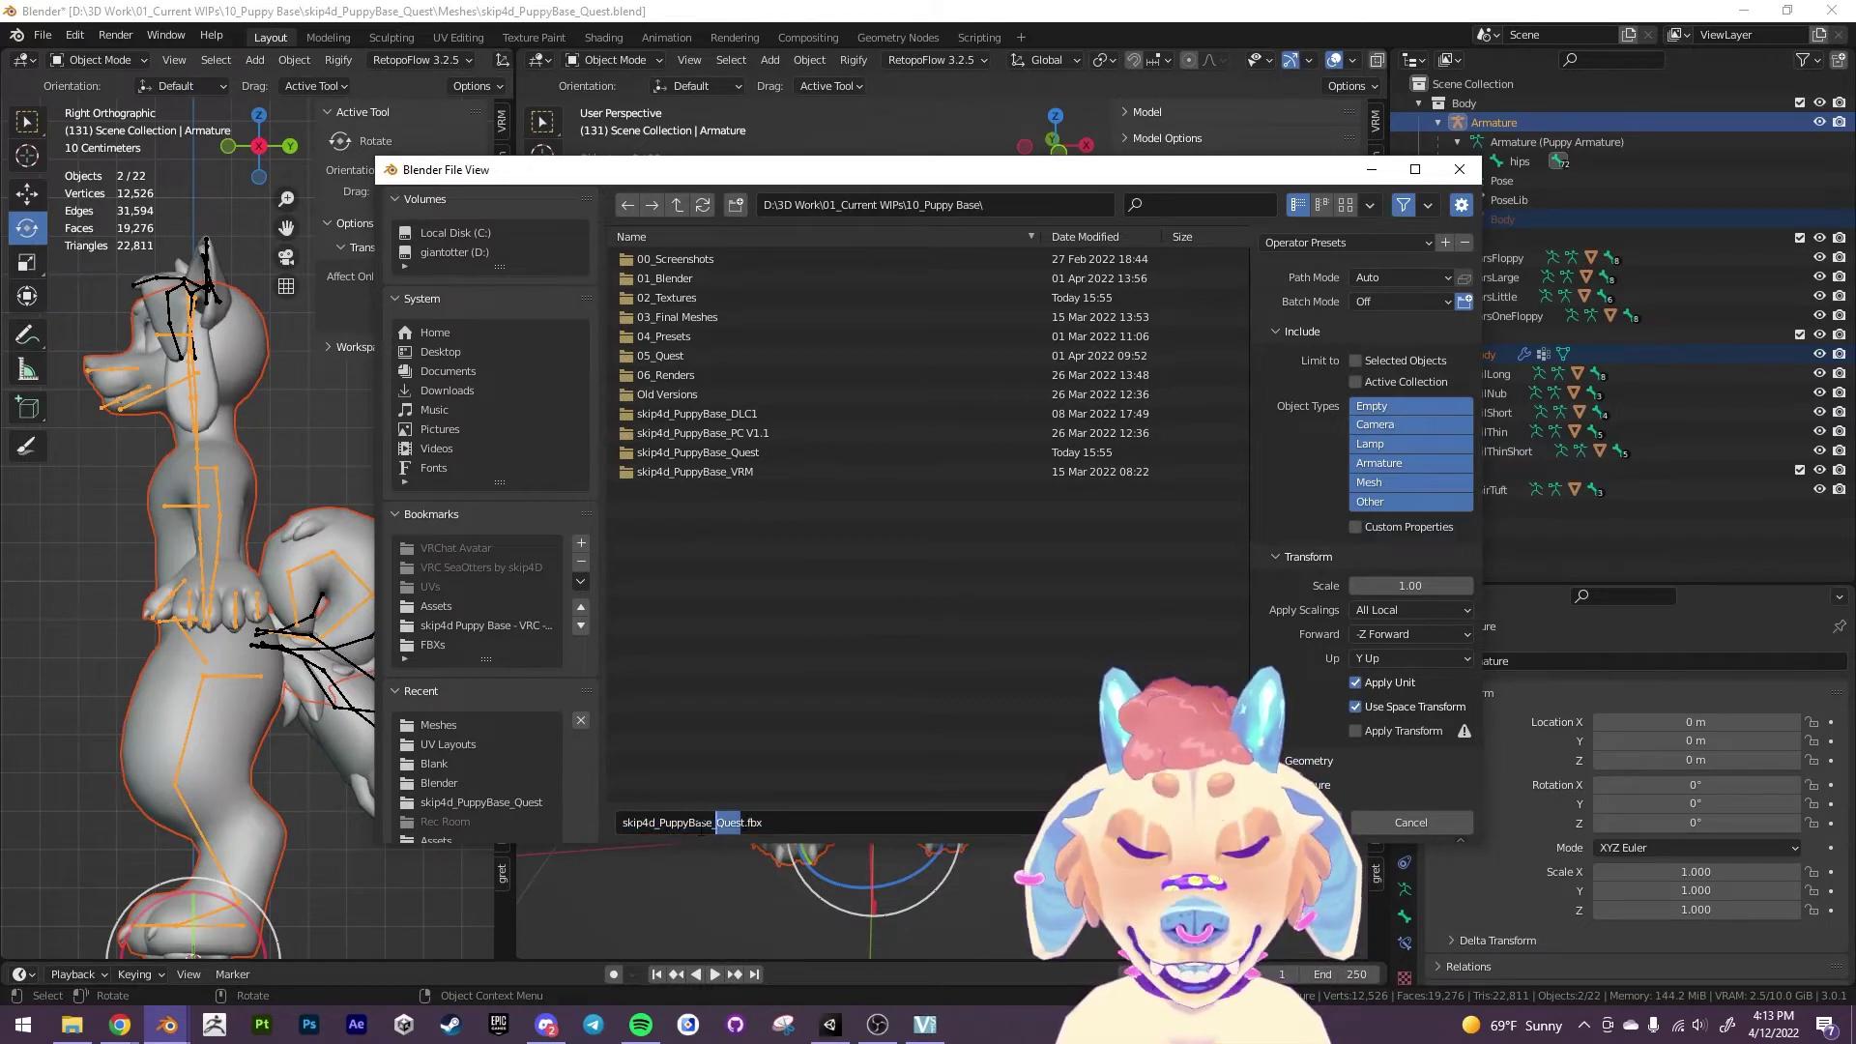
key("BackSpace")
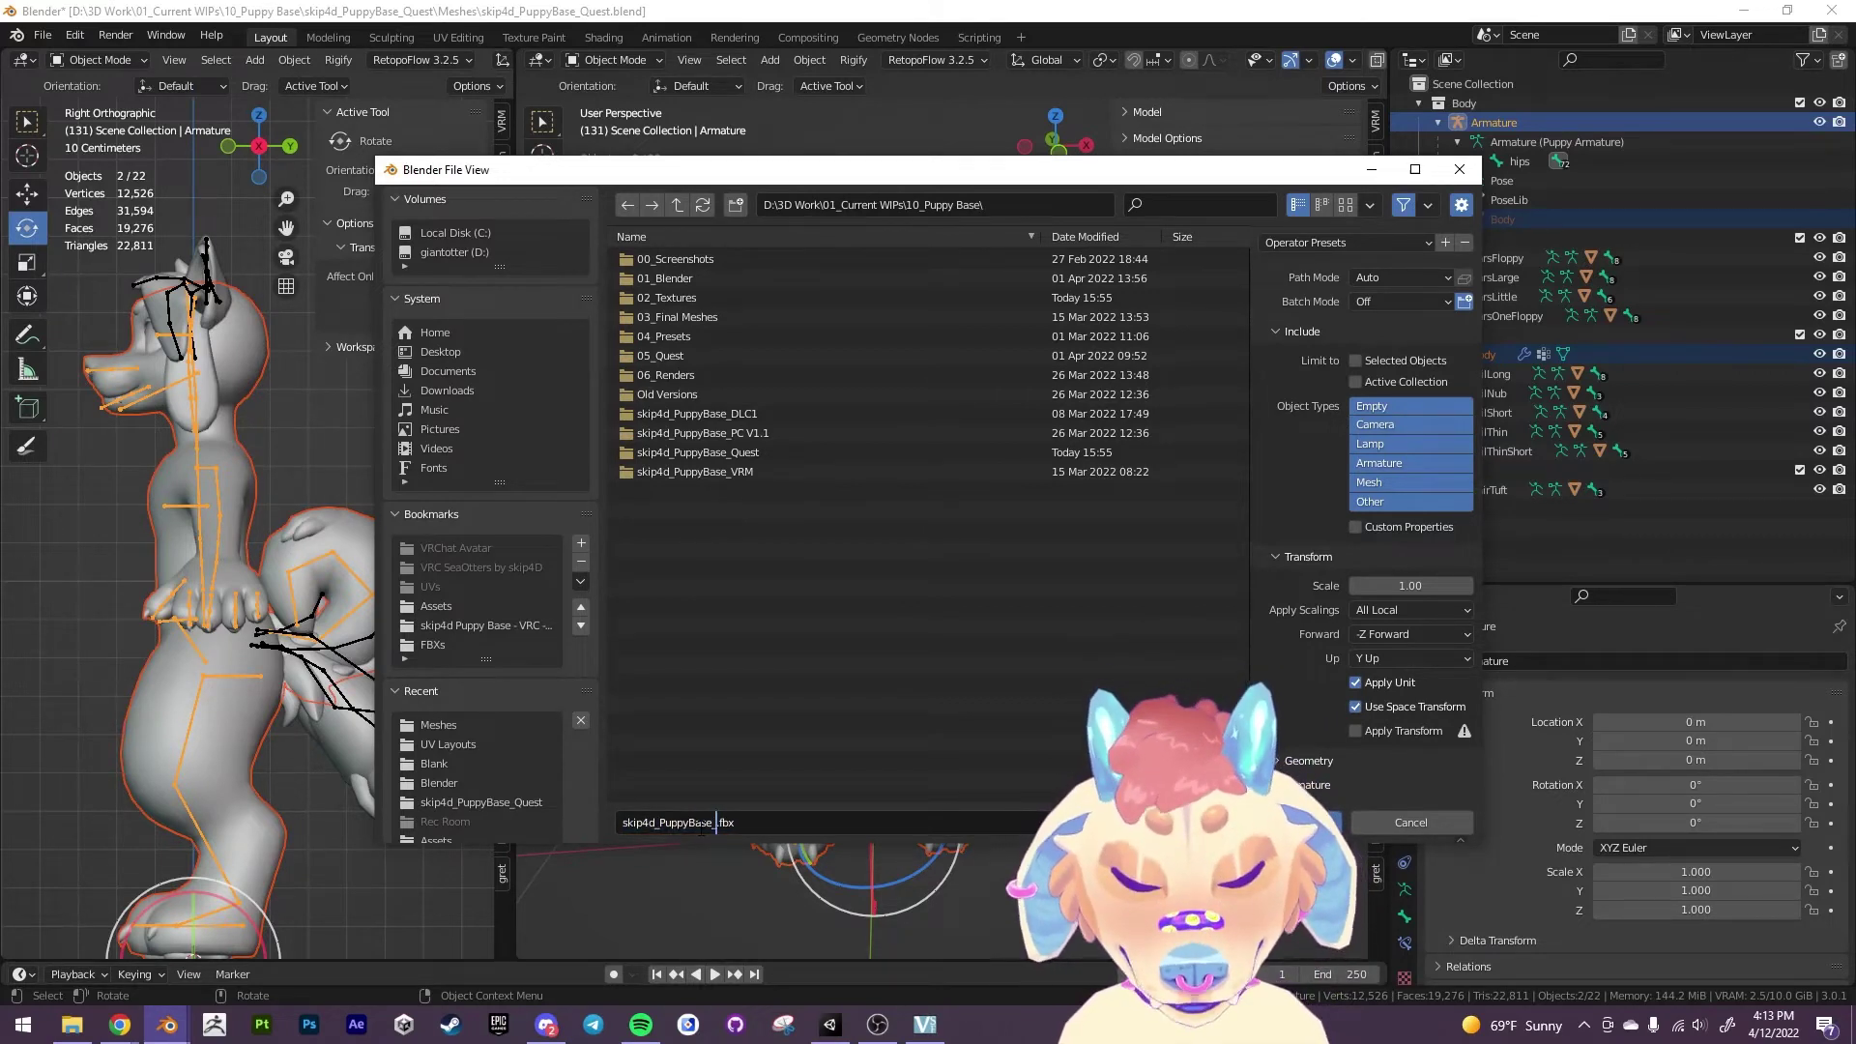
type("Tutorial")
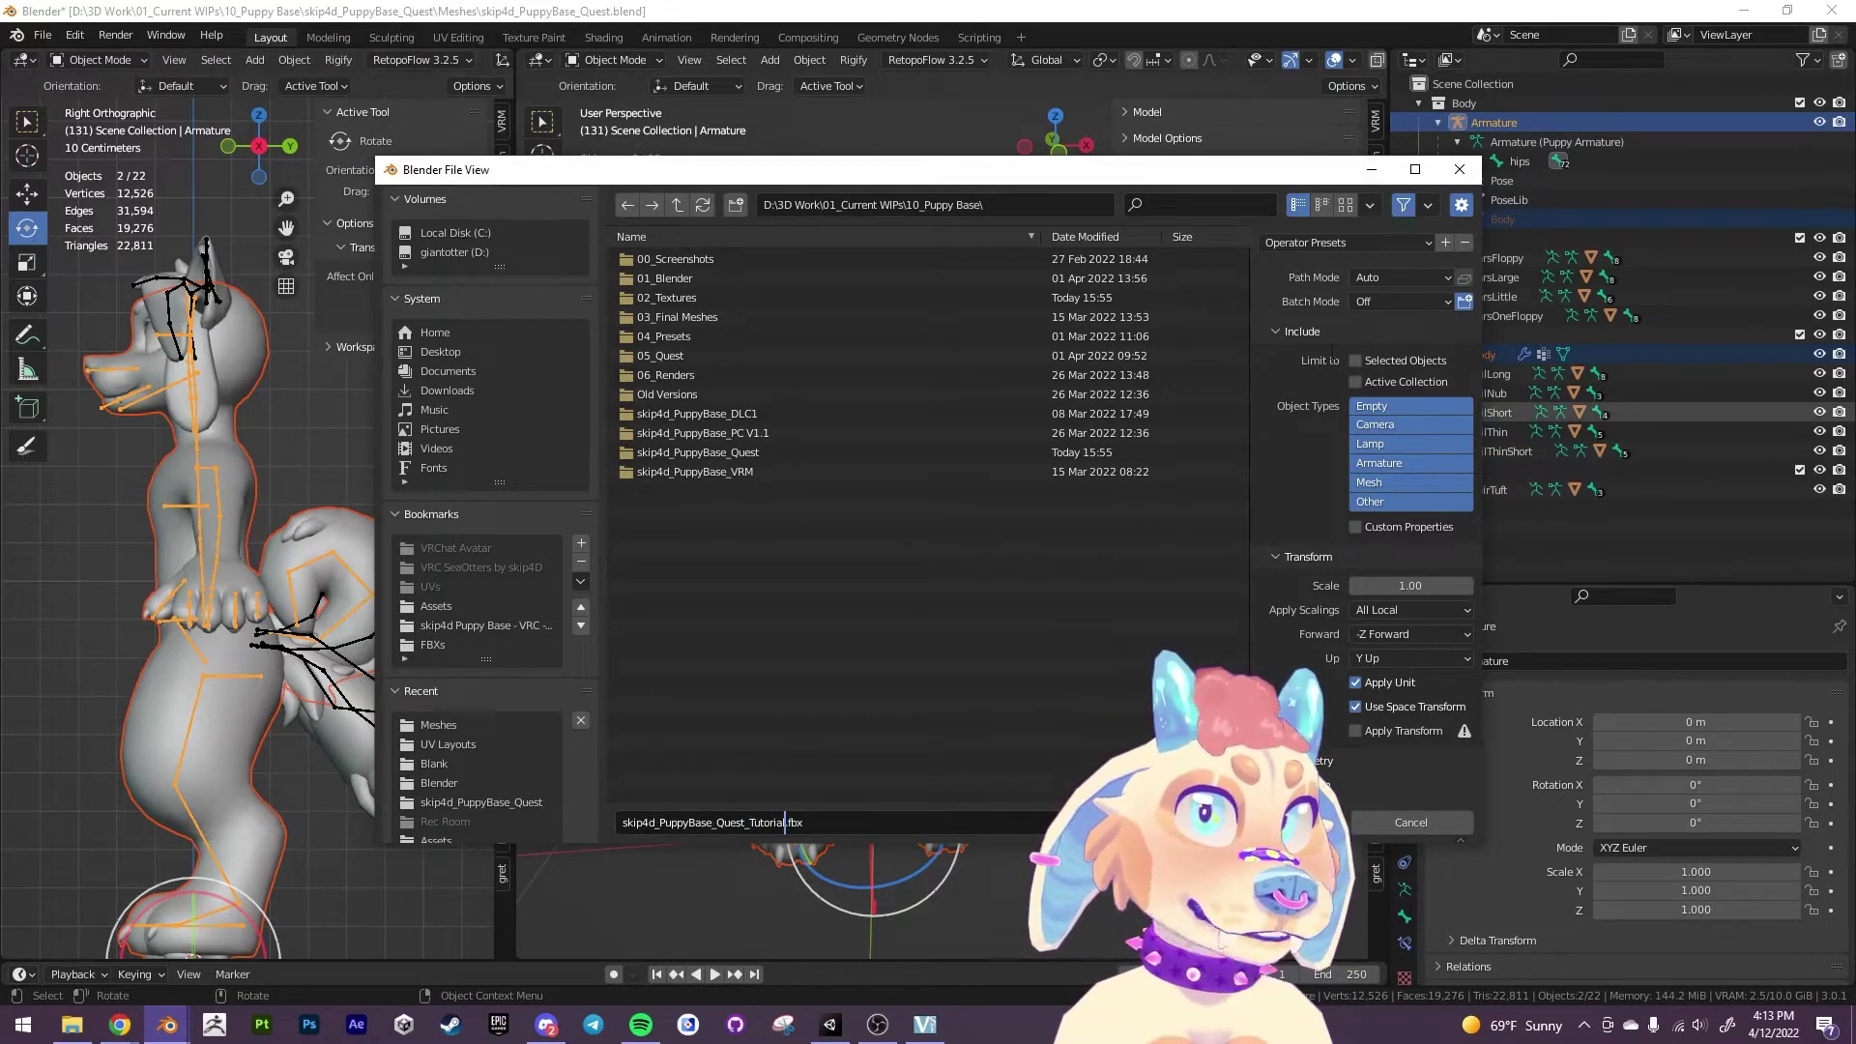
left_click(1357, 363)
Enable Limit to Selected Objects, review Transform and Armature options, and export the FBX.
left_click(1356, 360)
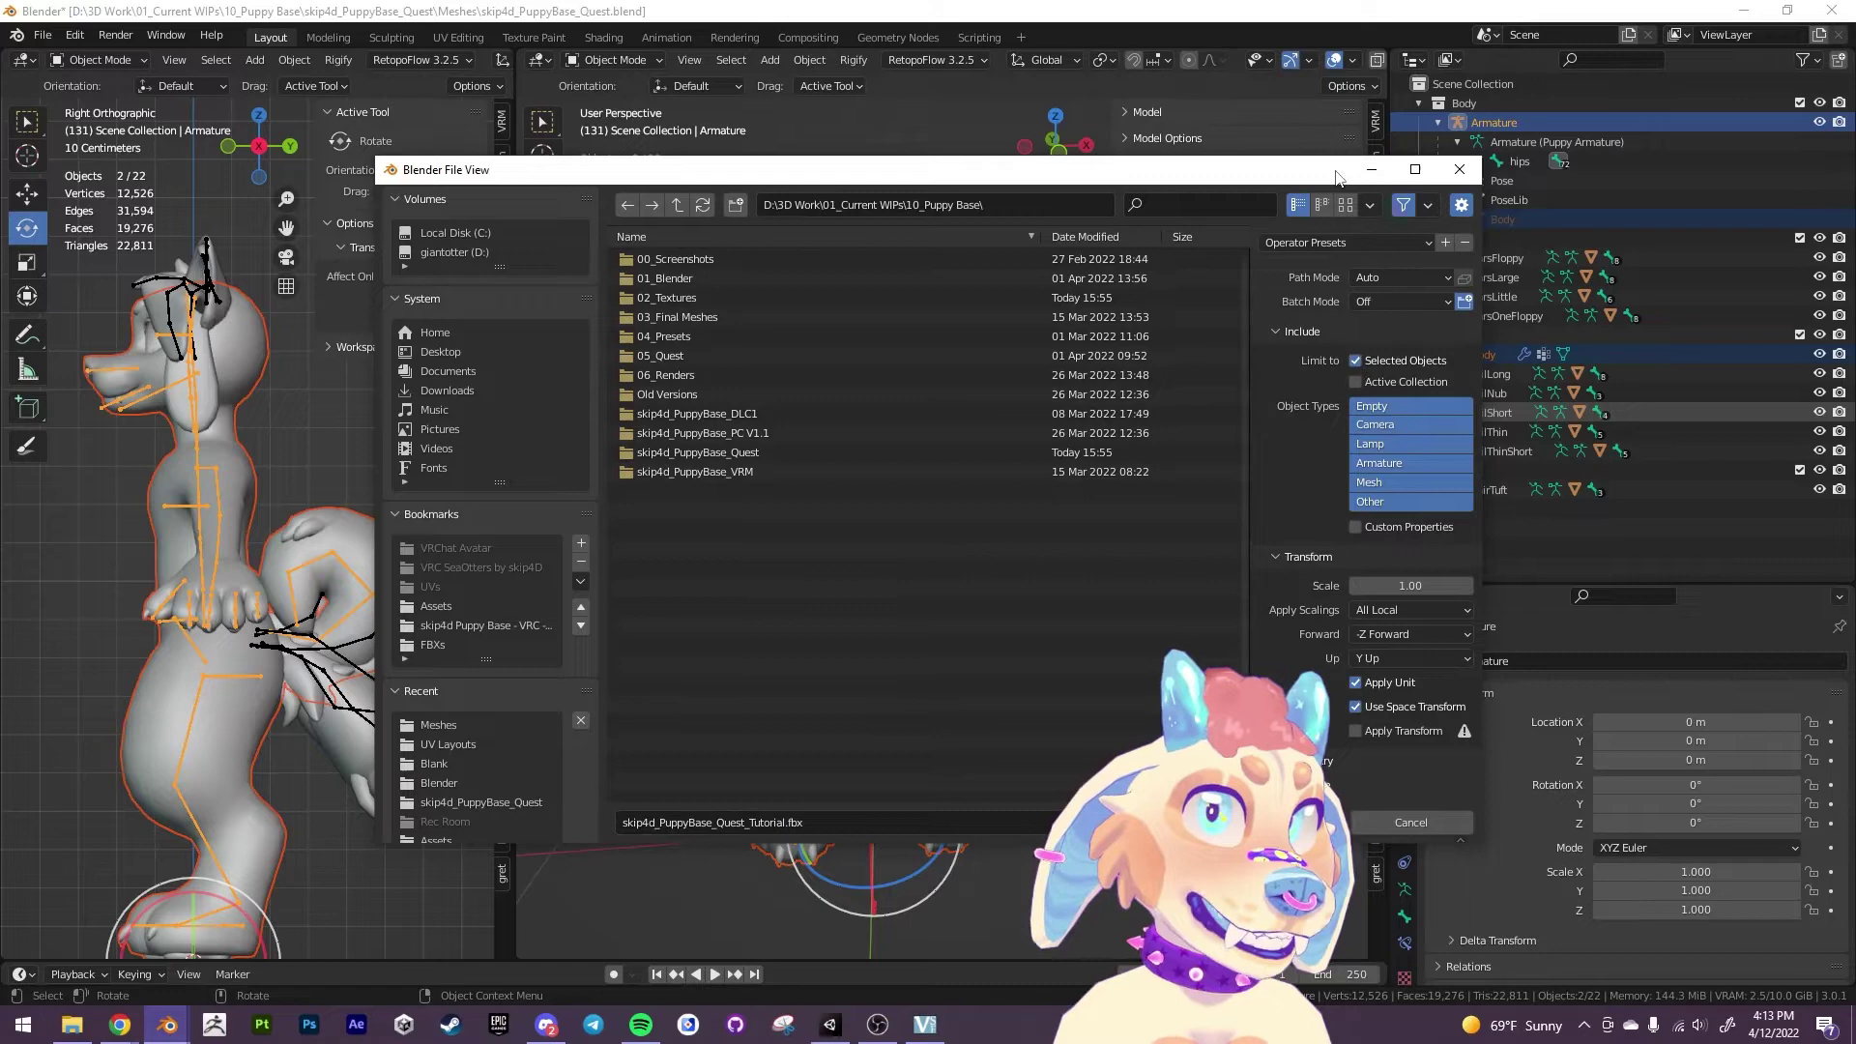
left_click_drag(1208, 169, 1030, 233)
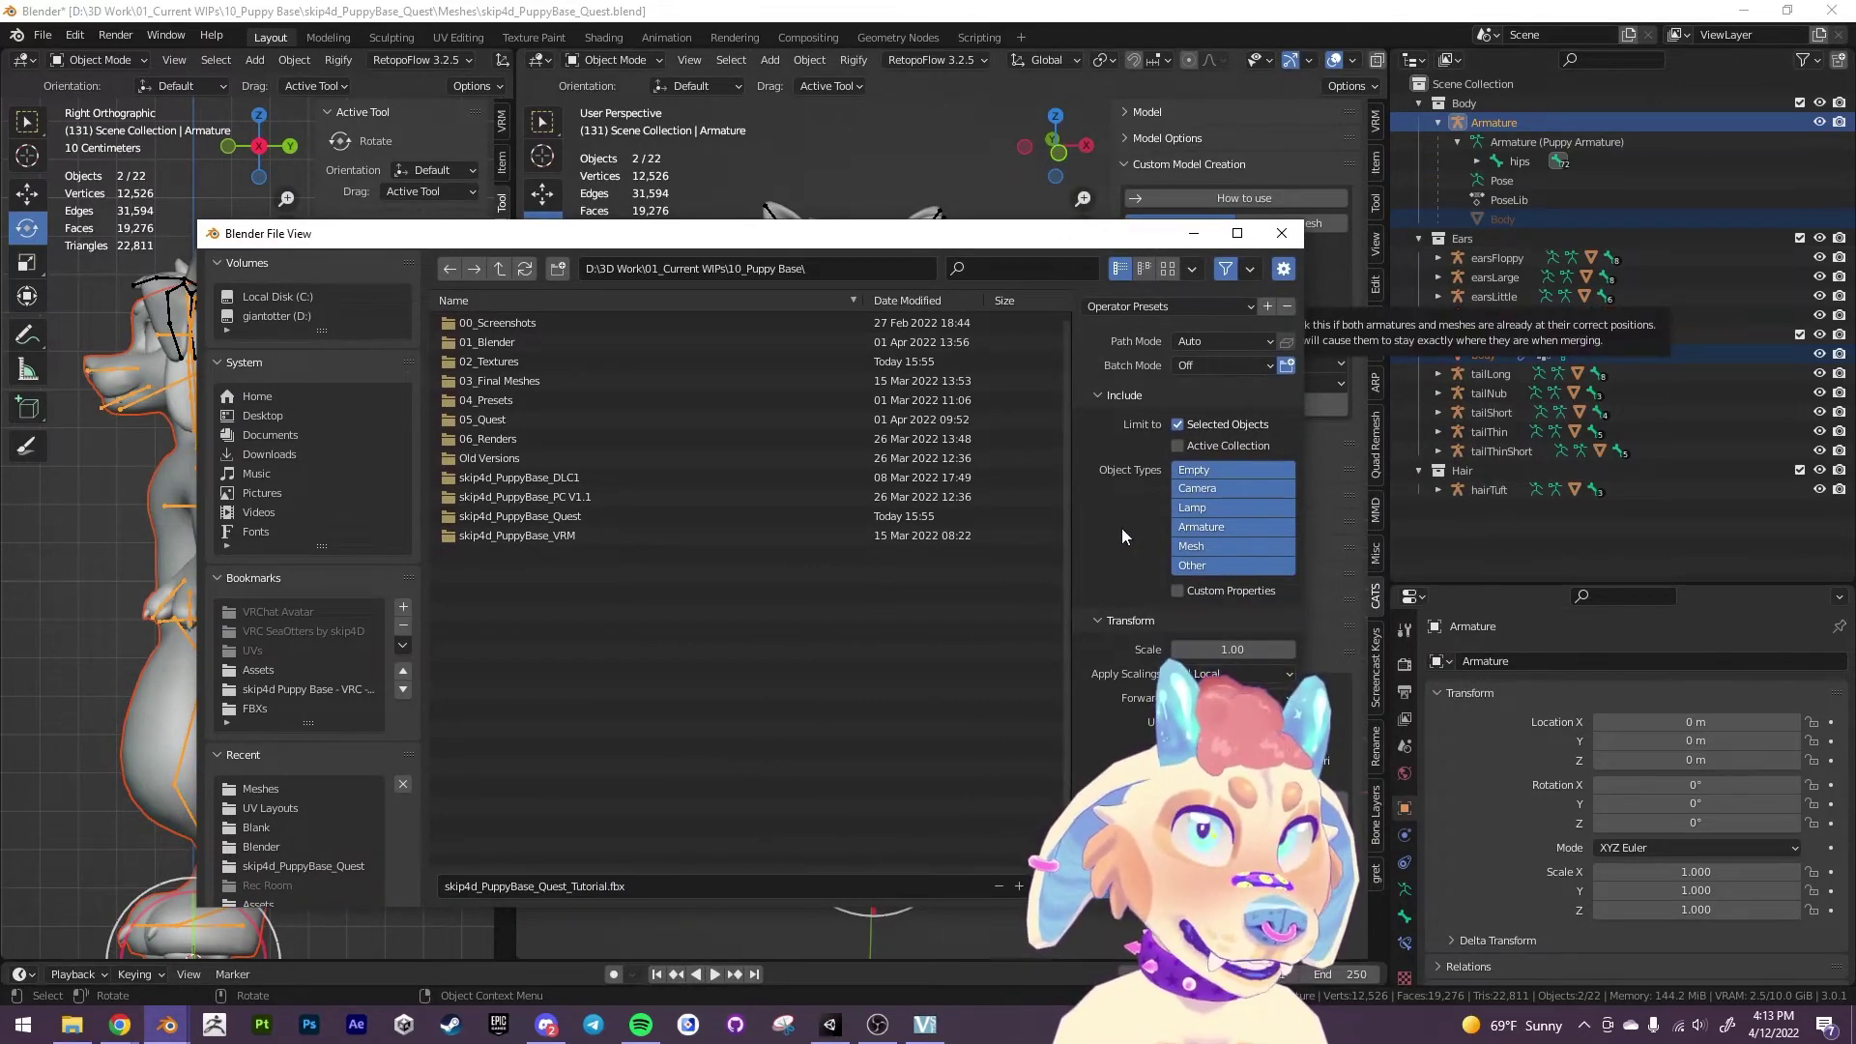
scroll(1121, 541, "down", 1)
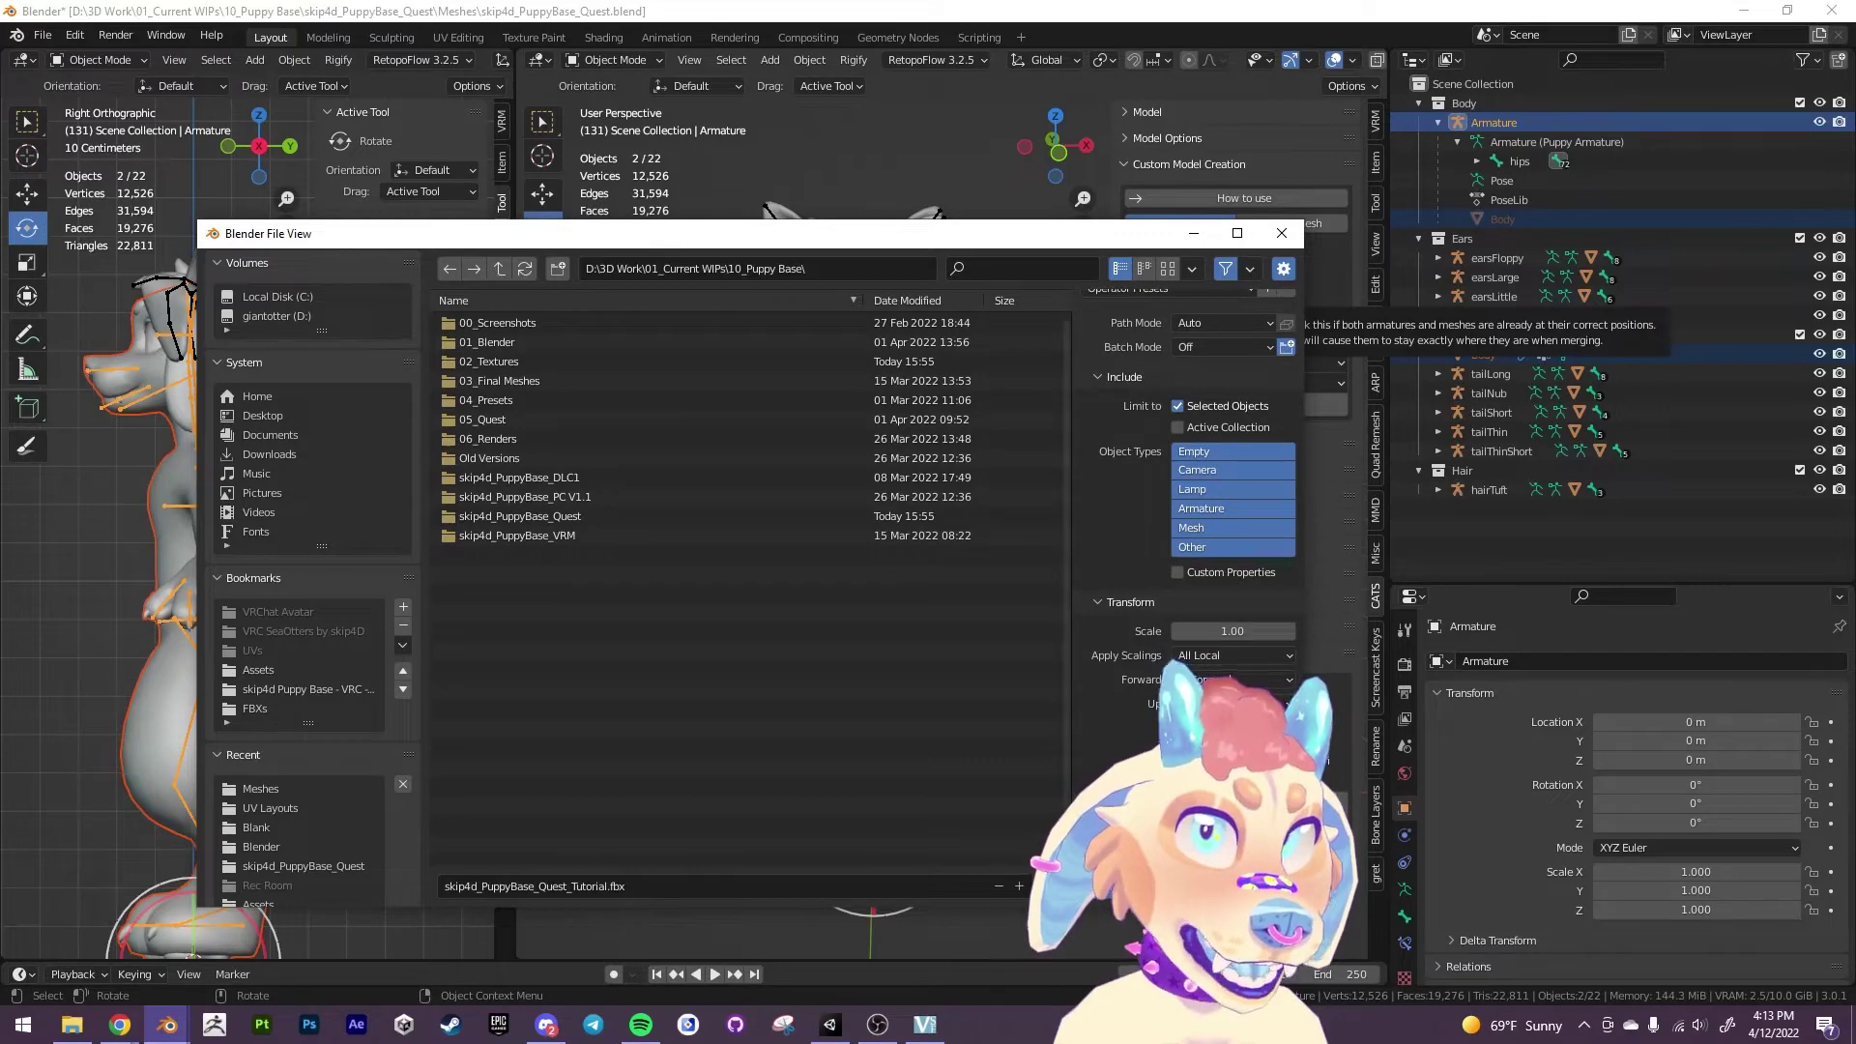
scroll(1105, 738, "down", 3)
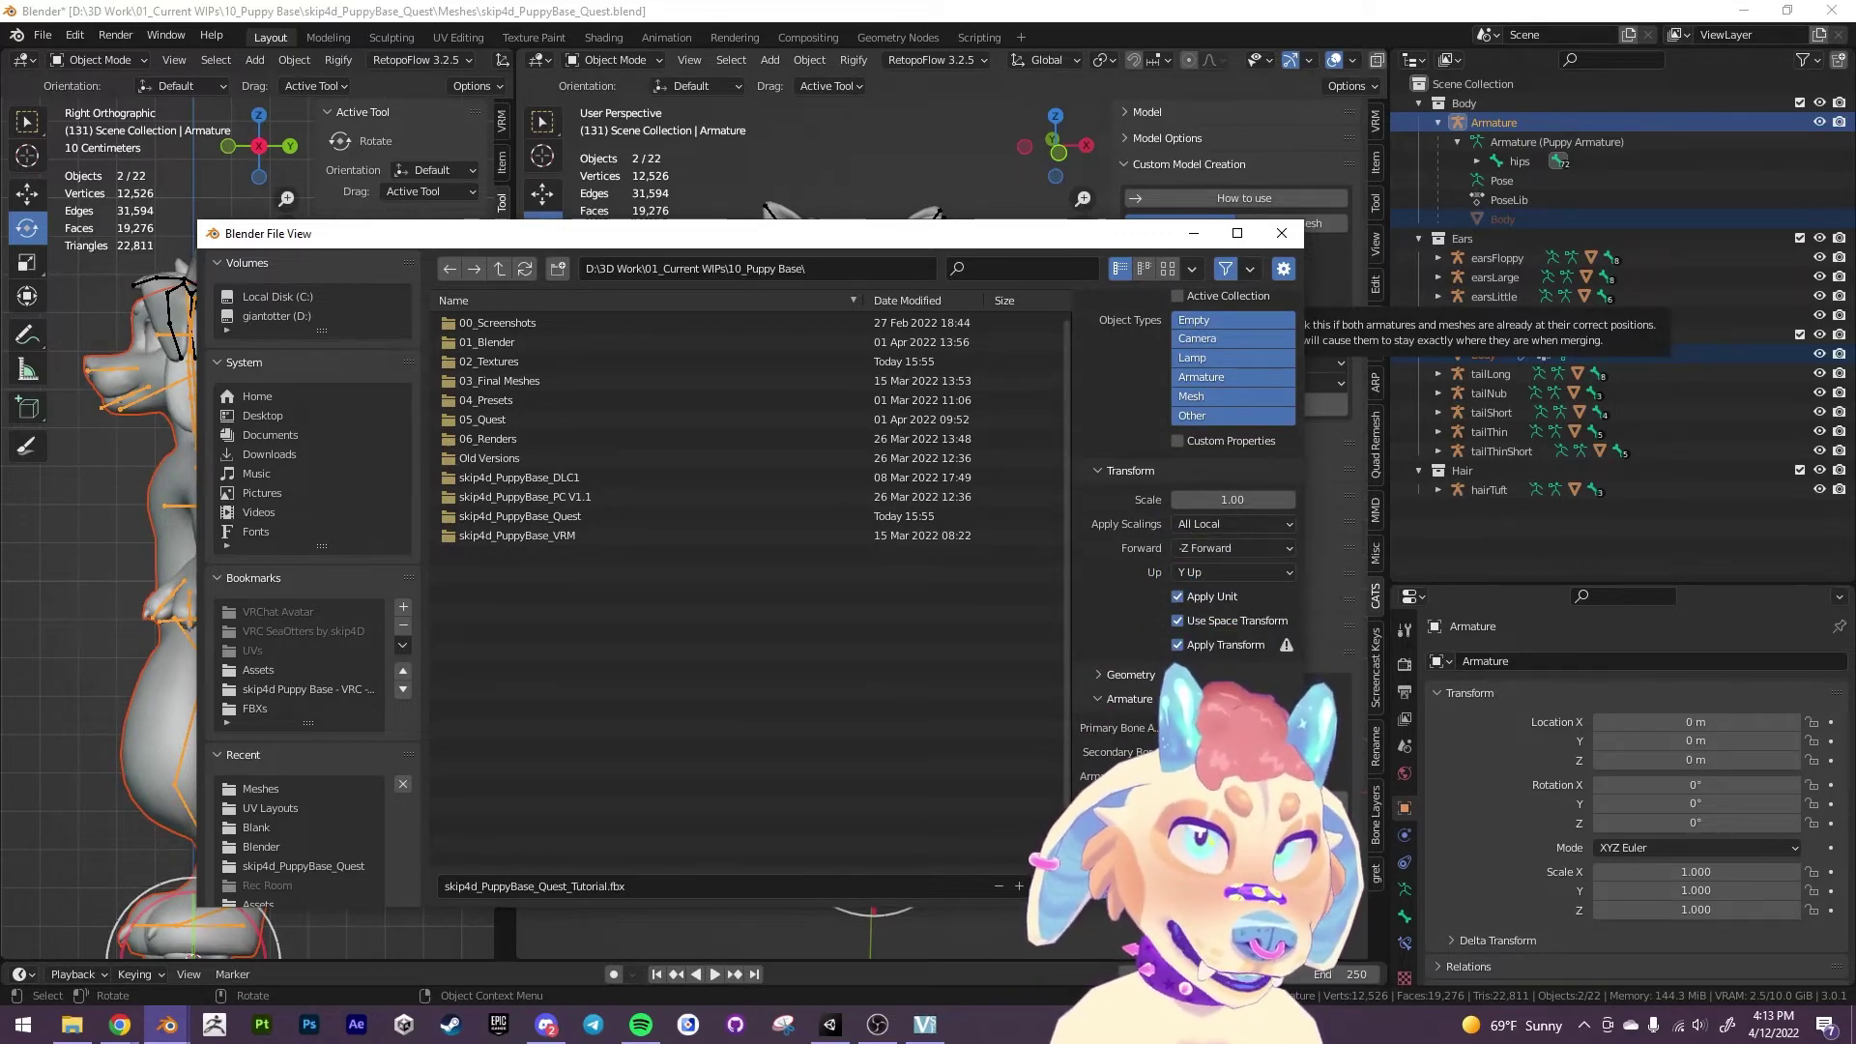
key("Return")
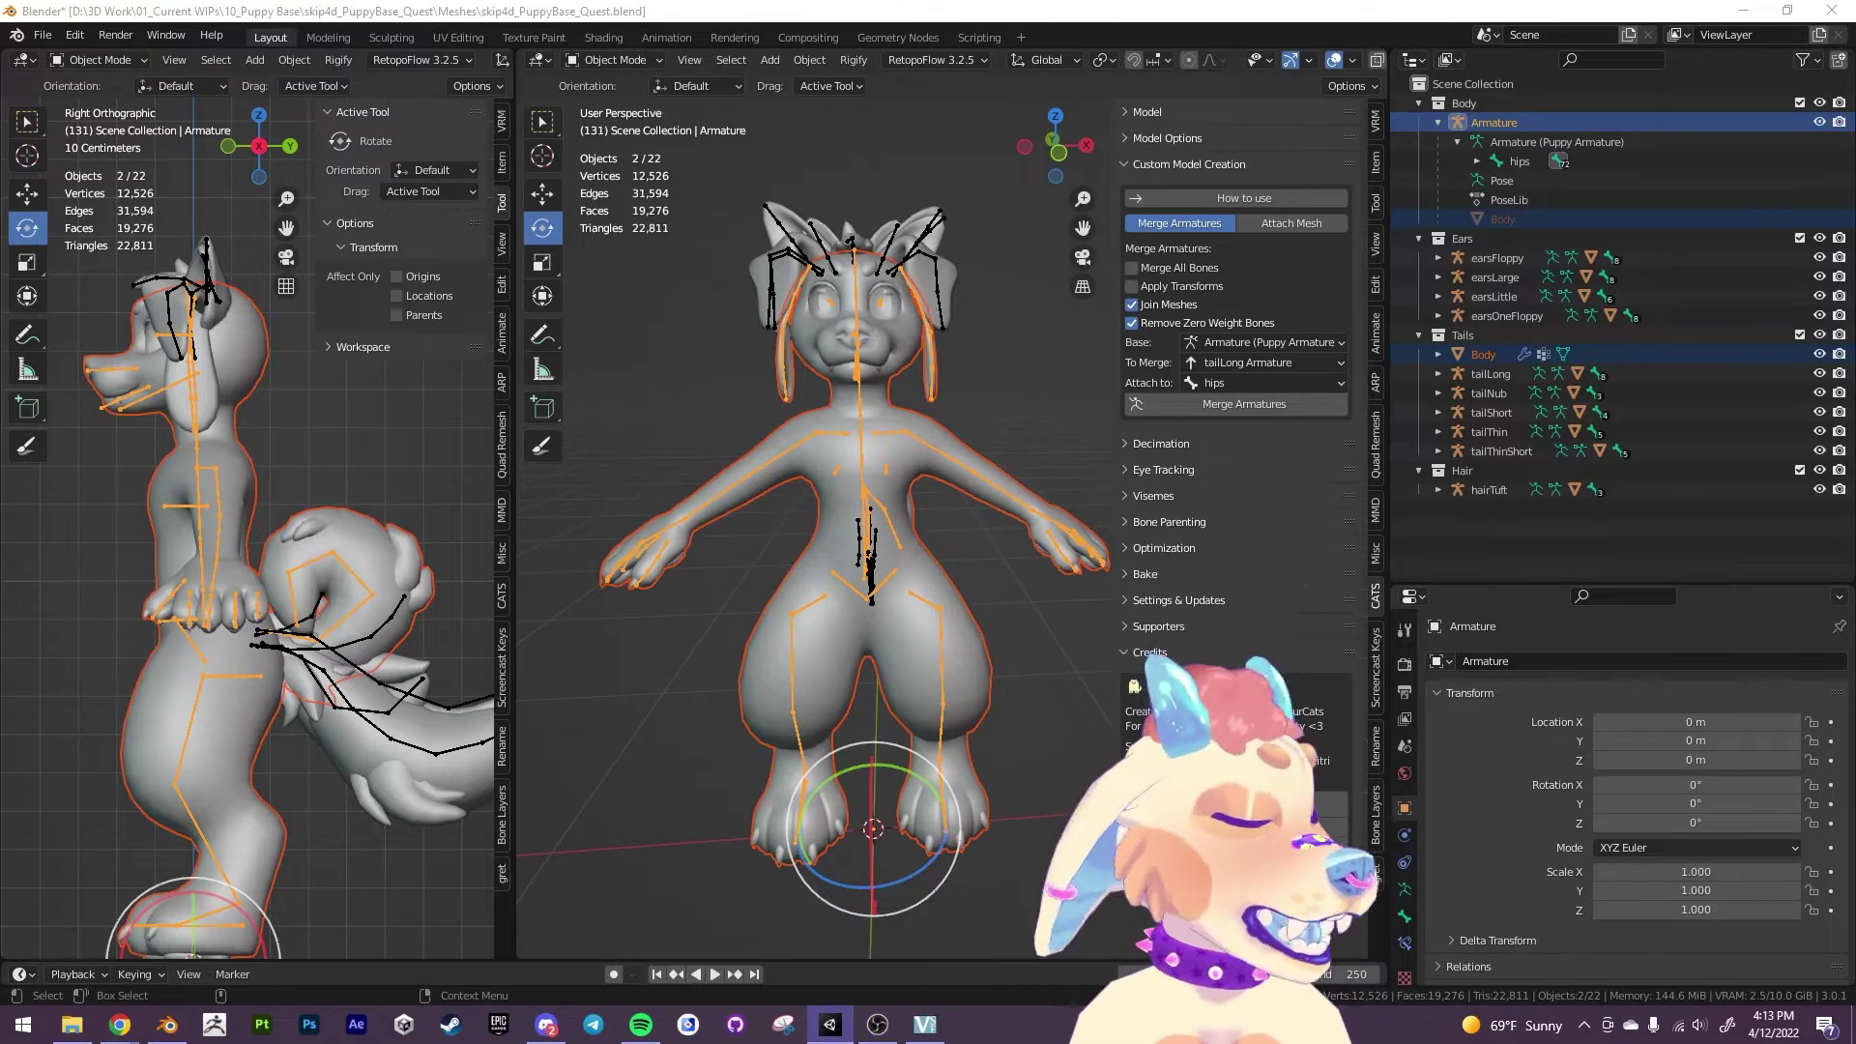
In Unity, create a Tutorial Pup folder inside the skip4d Puppy Base - VRC - Quest folder.
key("alt+Tab")
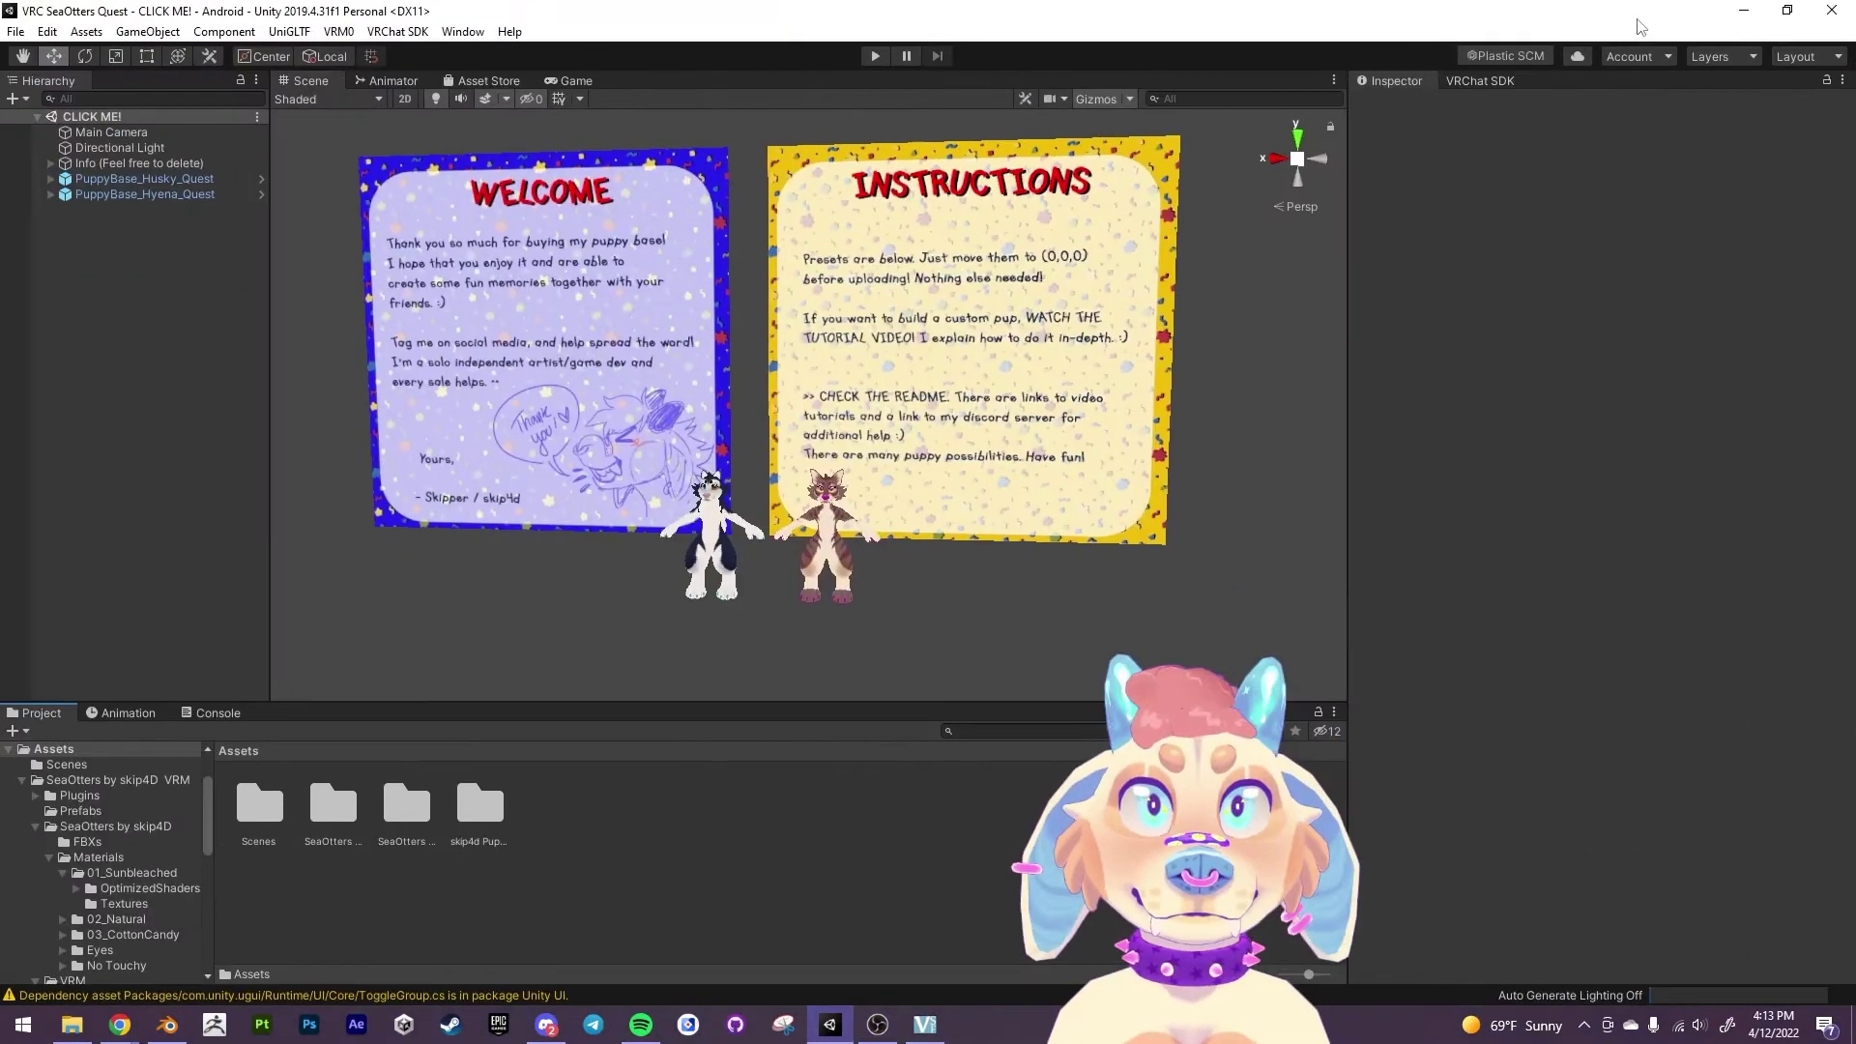
scroll(788, 587, "up", 3)
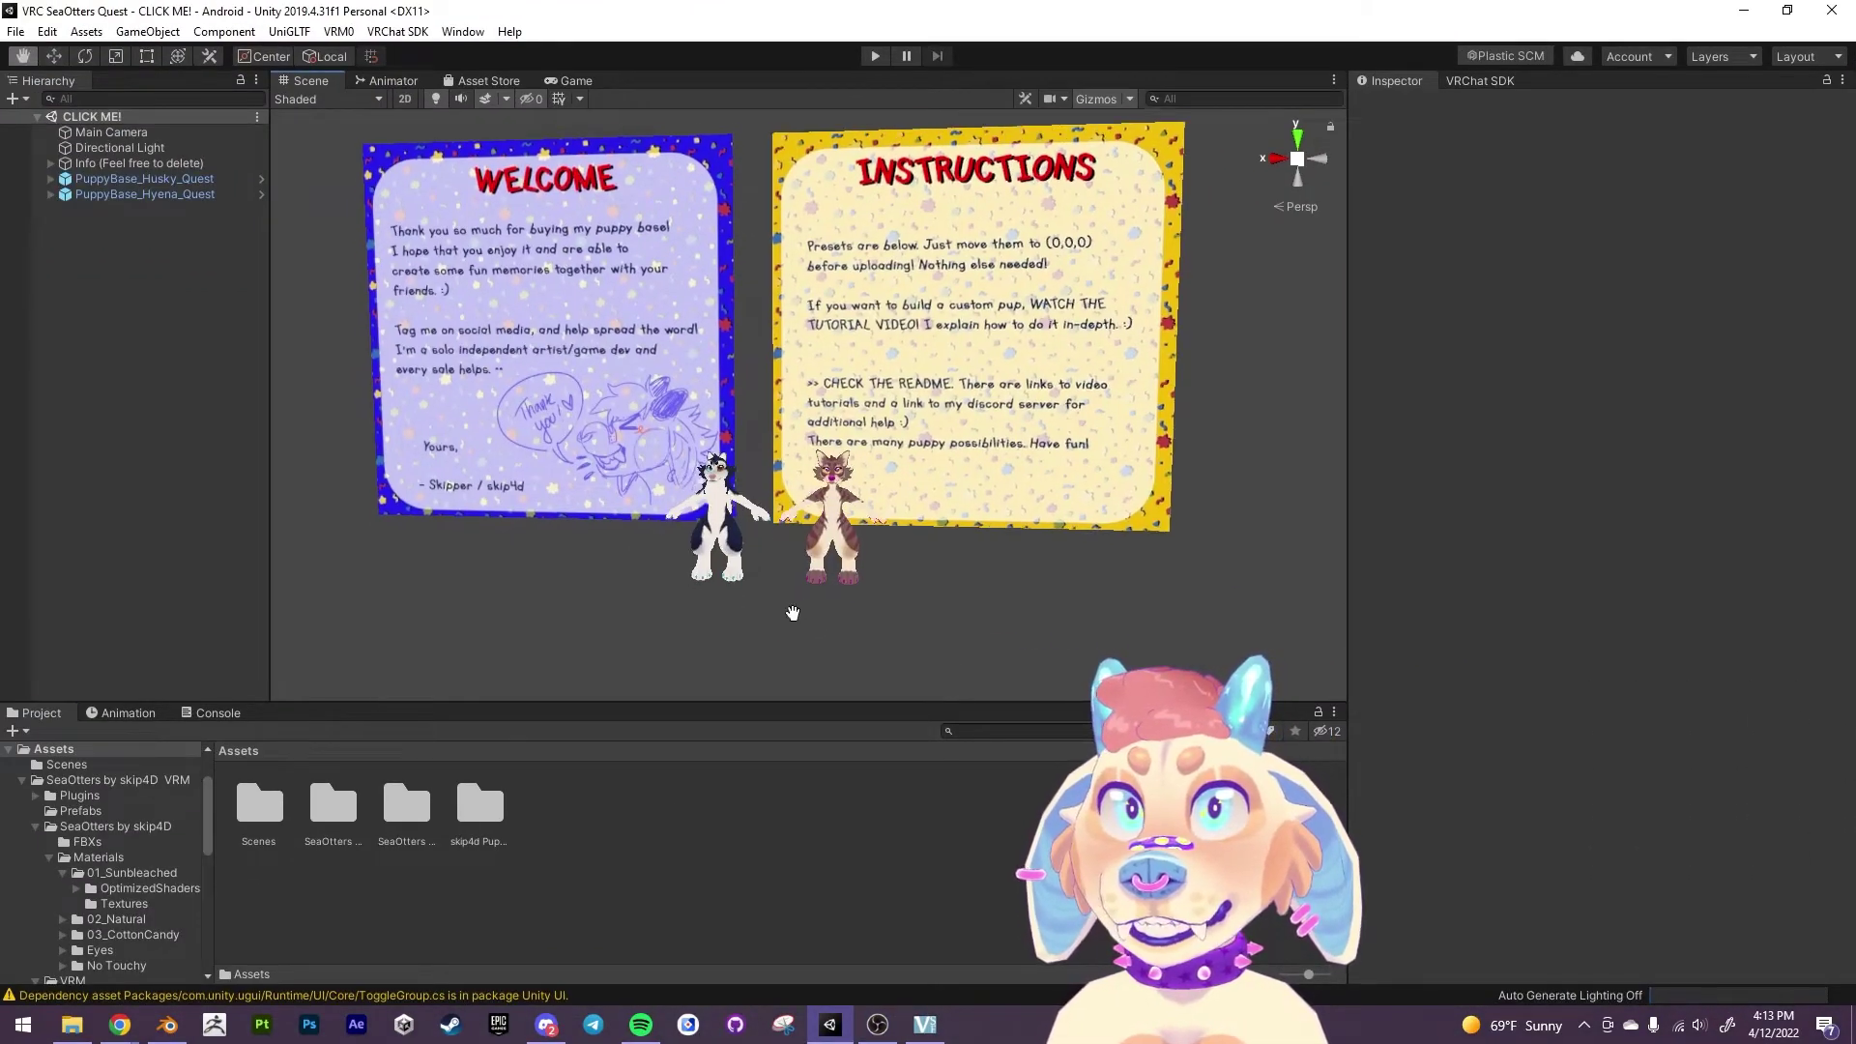
middle_click_drag(794, 576, 799, 594)
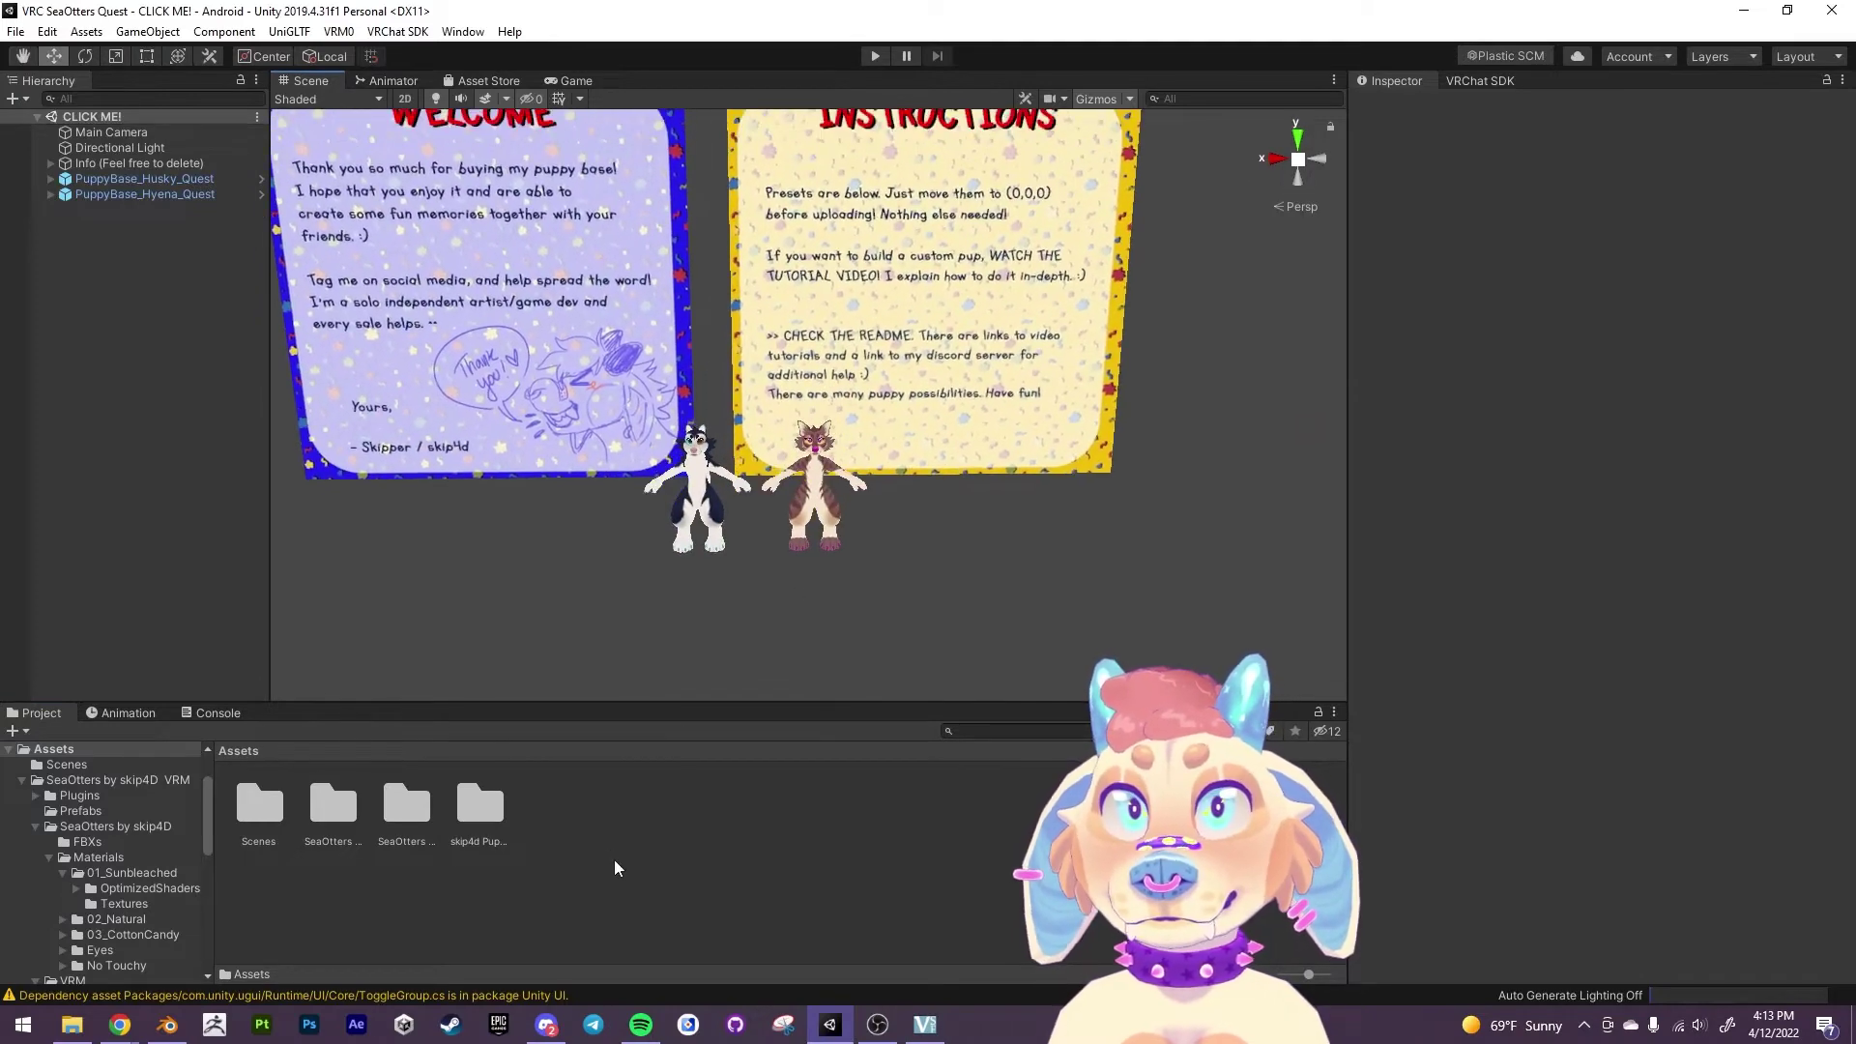
double_click(480, 804)
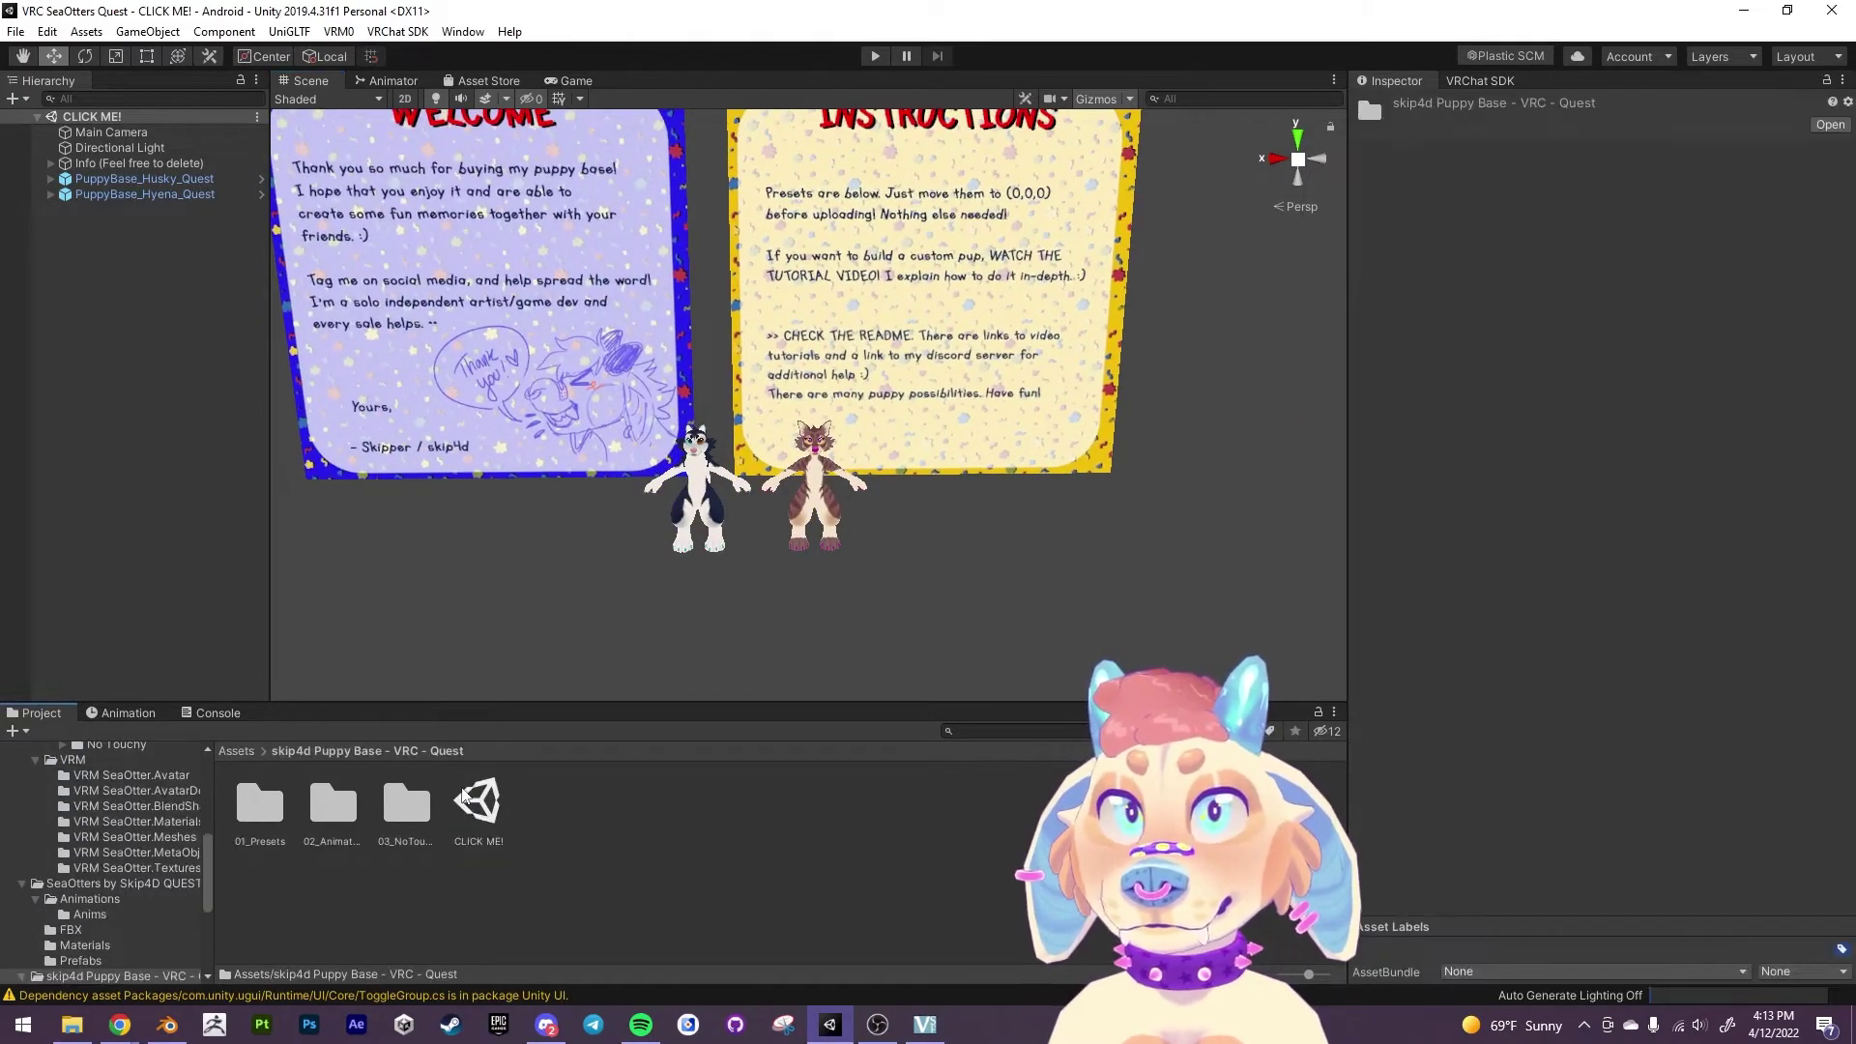
right_click(645, 827)
left_click(642, 827)
right_click(628, 827)
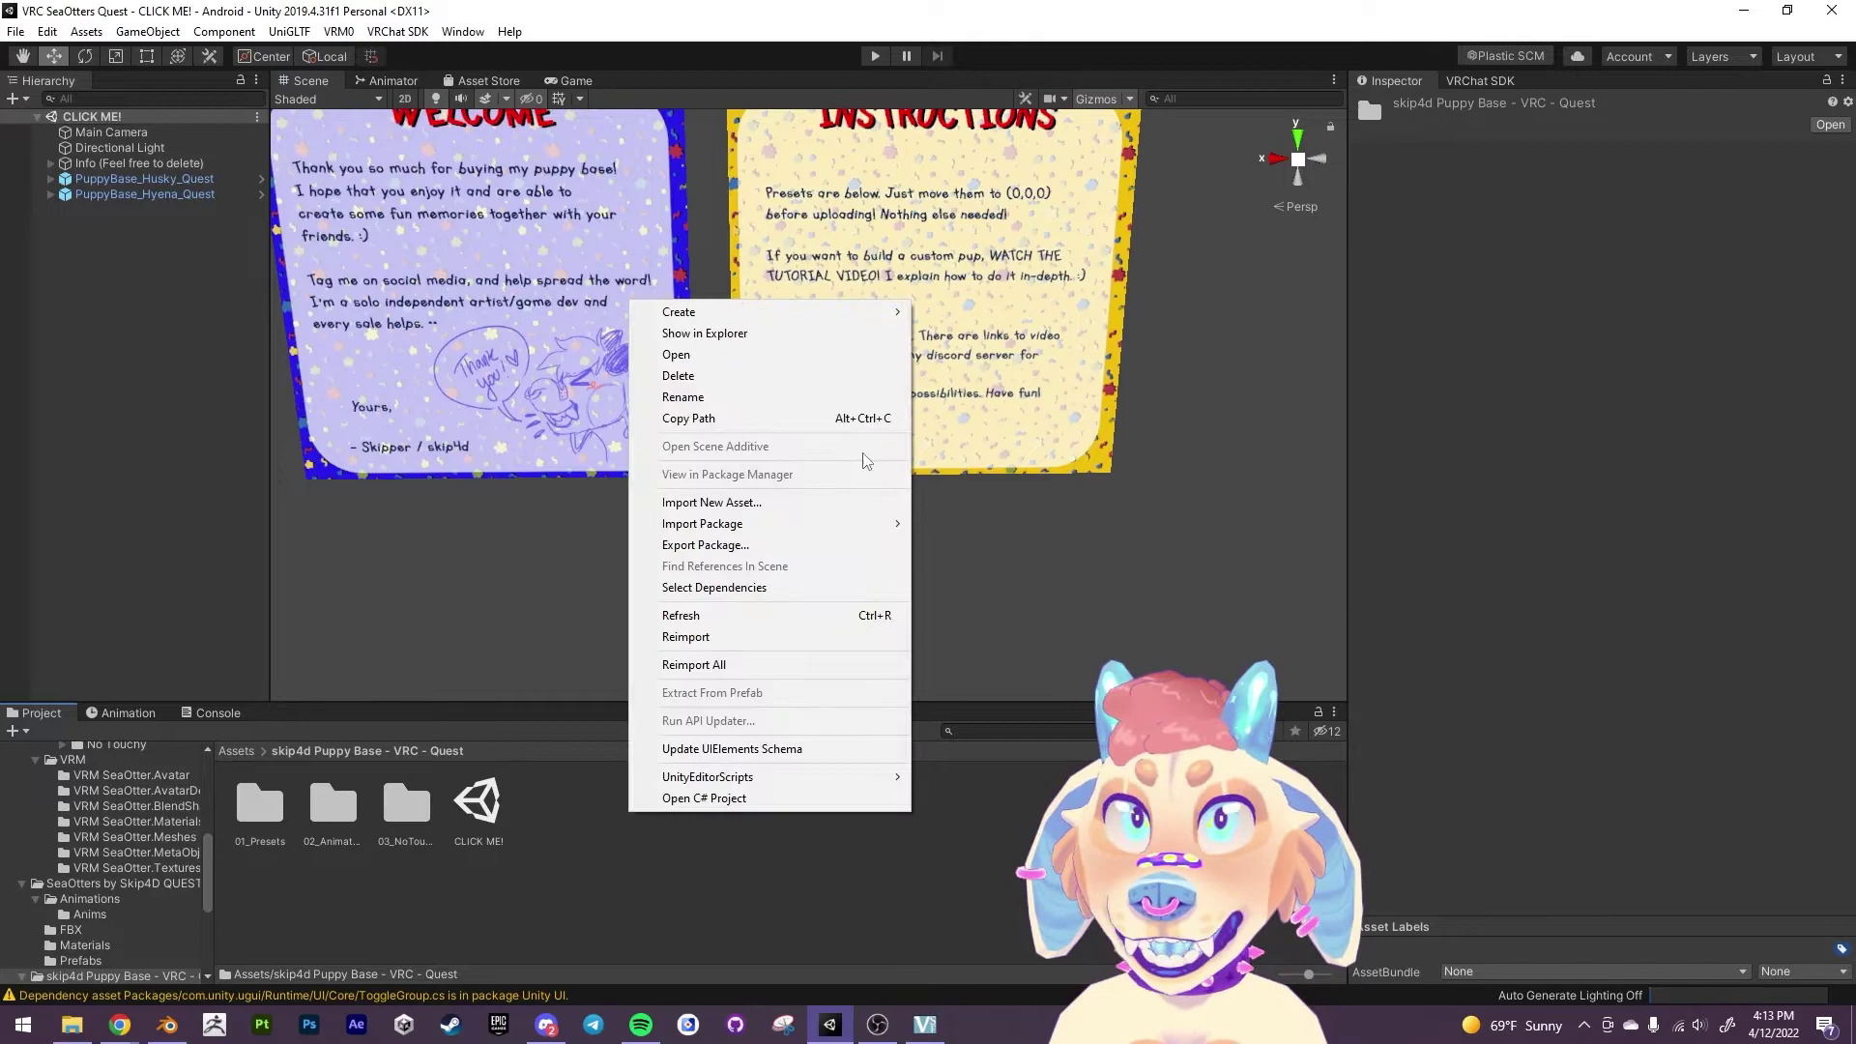
mouse_move(793, 311)
left_click(977, 301)
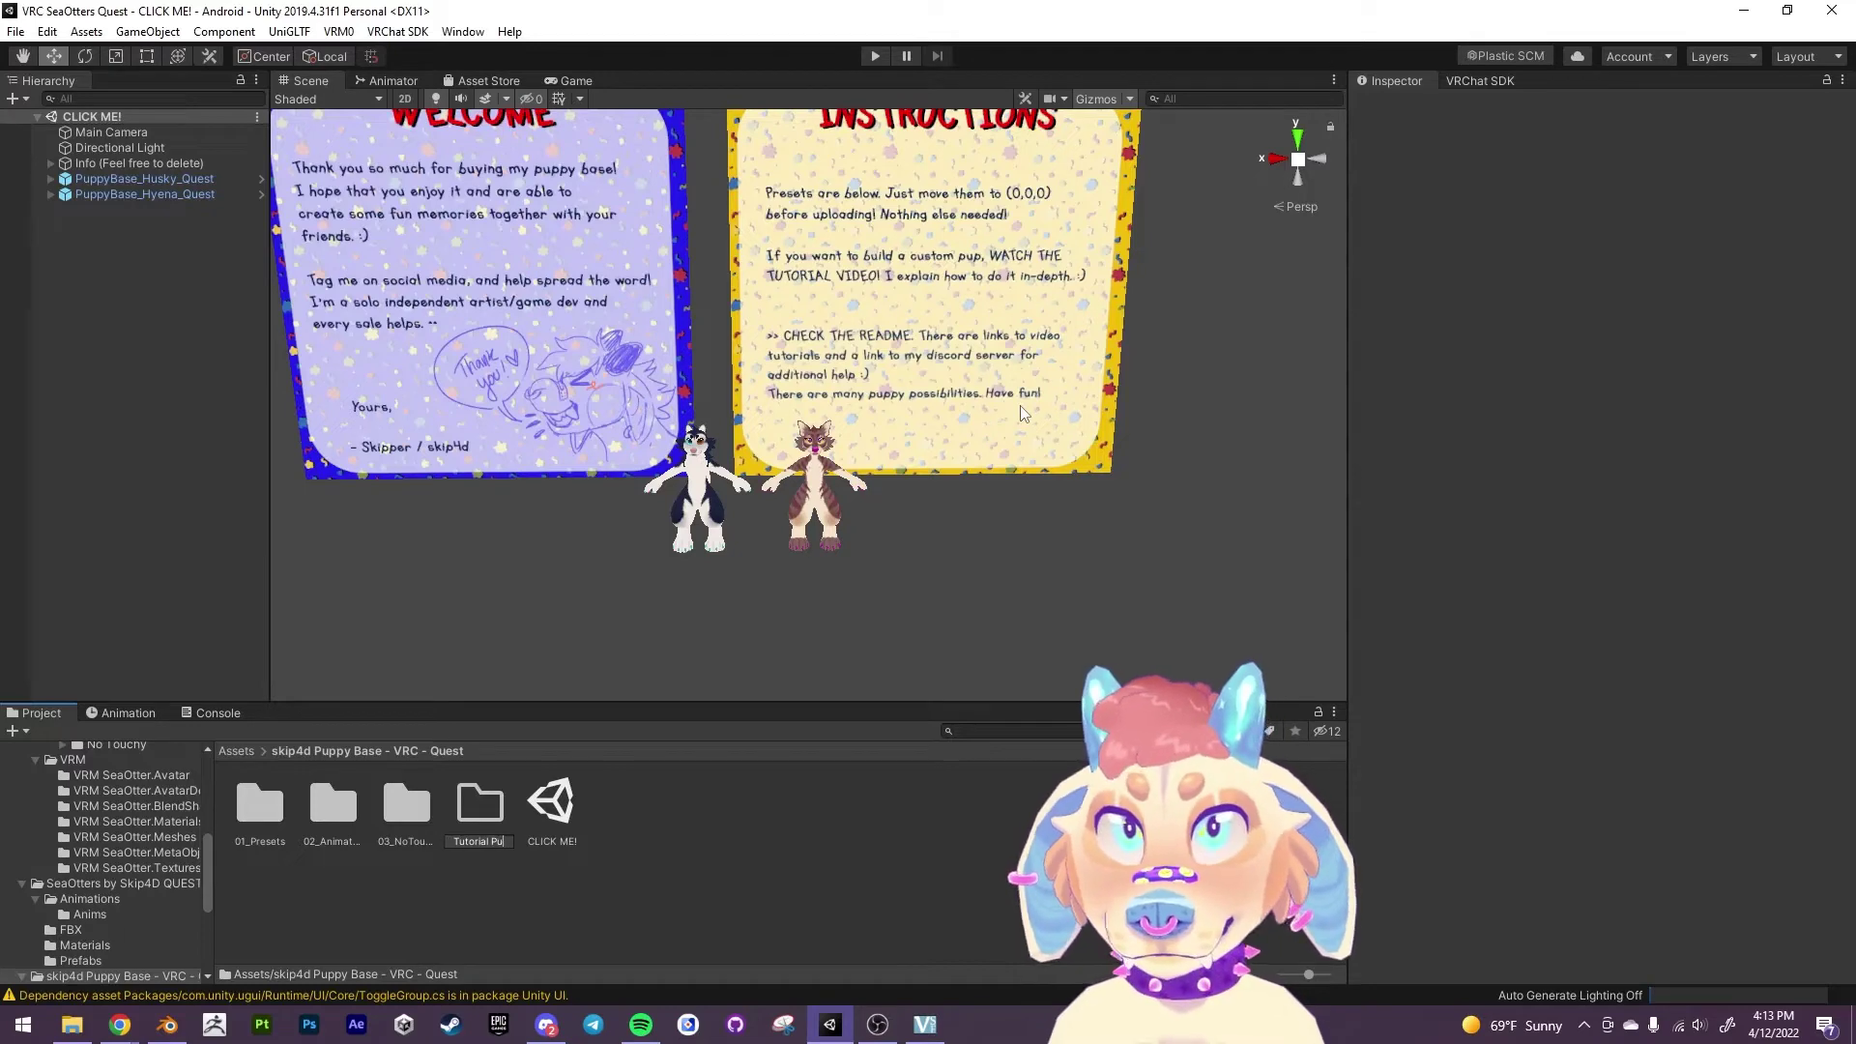
key("Return")
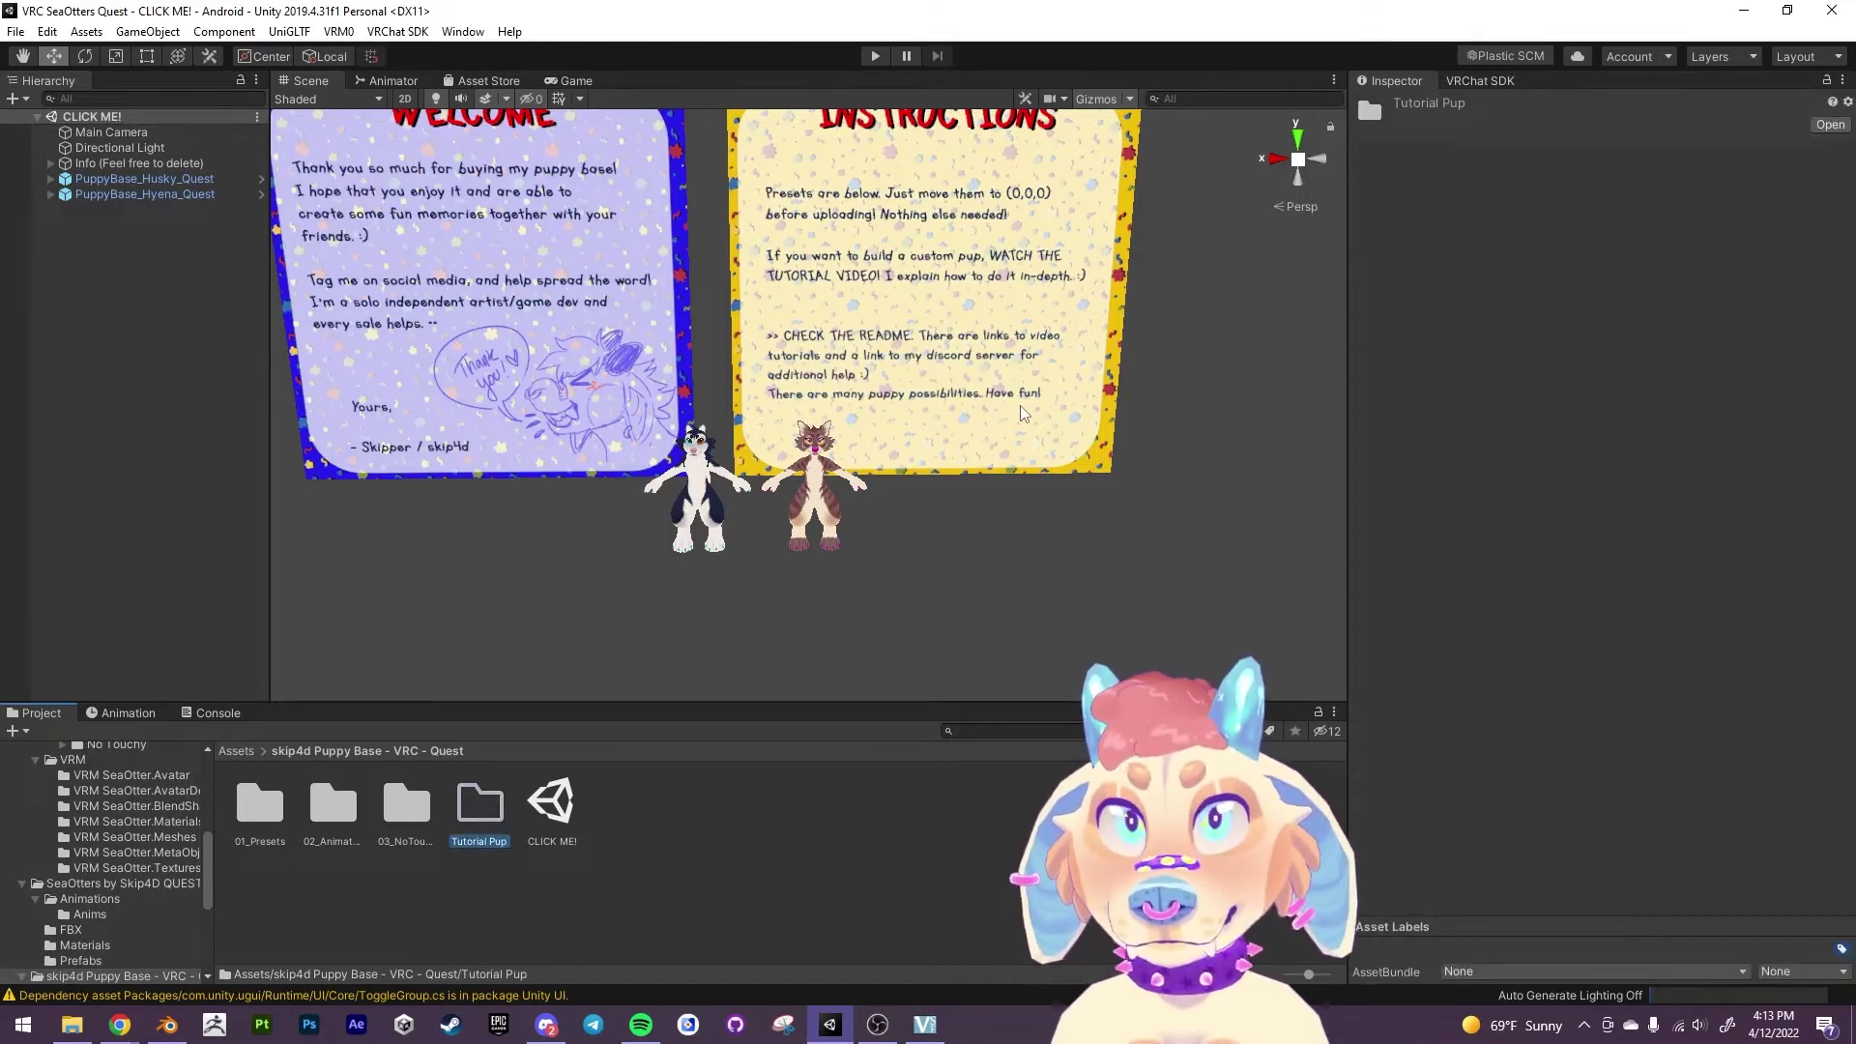
Import skip4d_PuppyBase_Quest_Tutorial.fbx into the Tutorial Pup folder via Import New Asset.
double_click(482, 810)
right_click(380, 833)
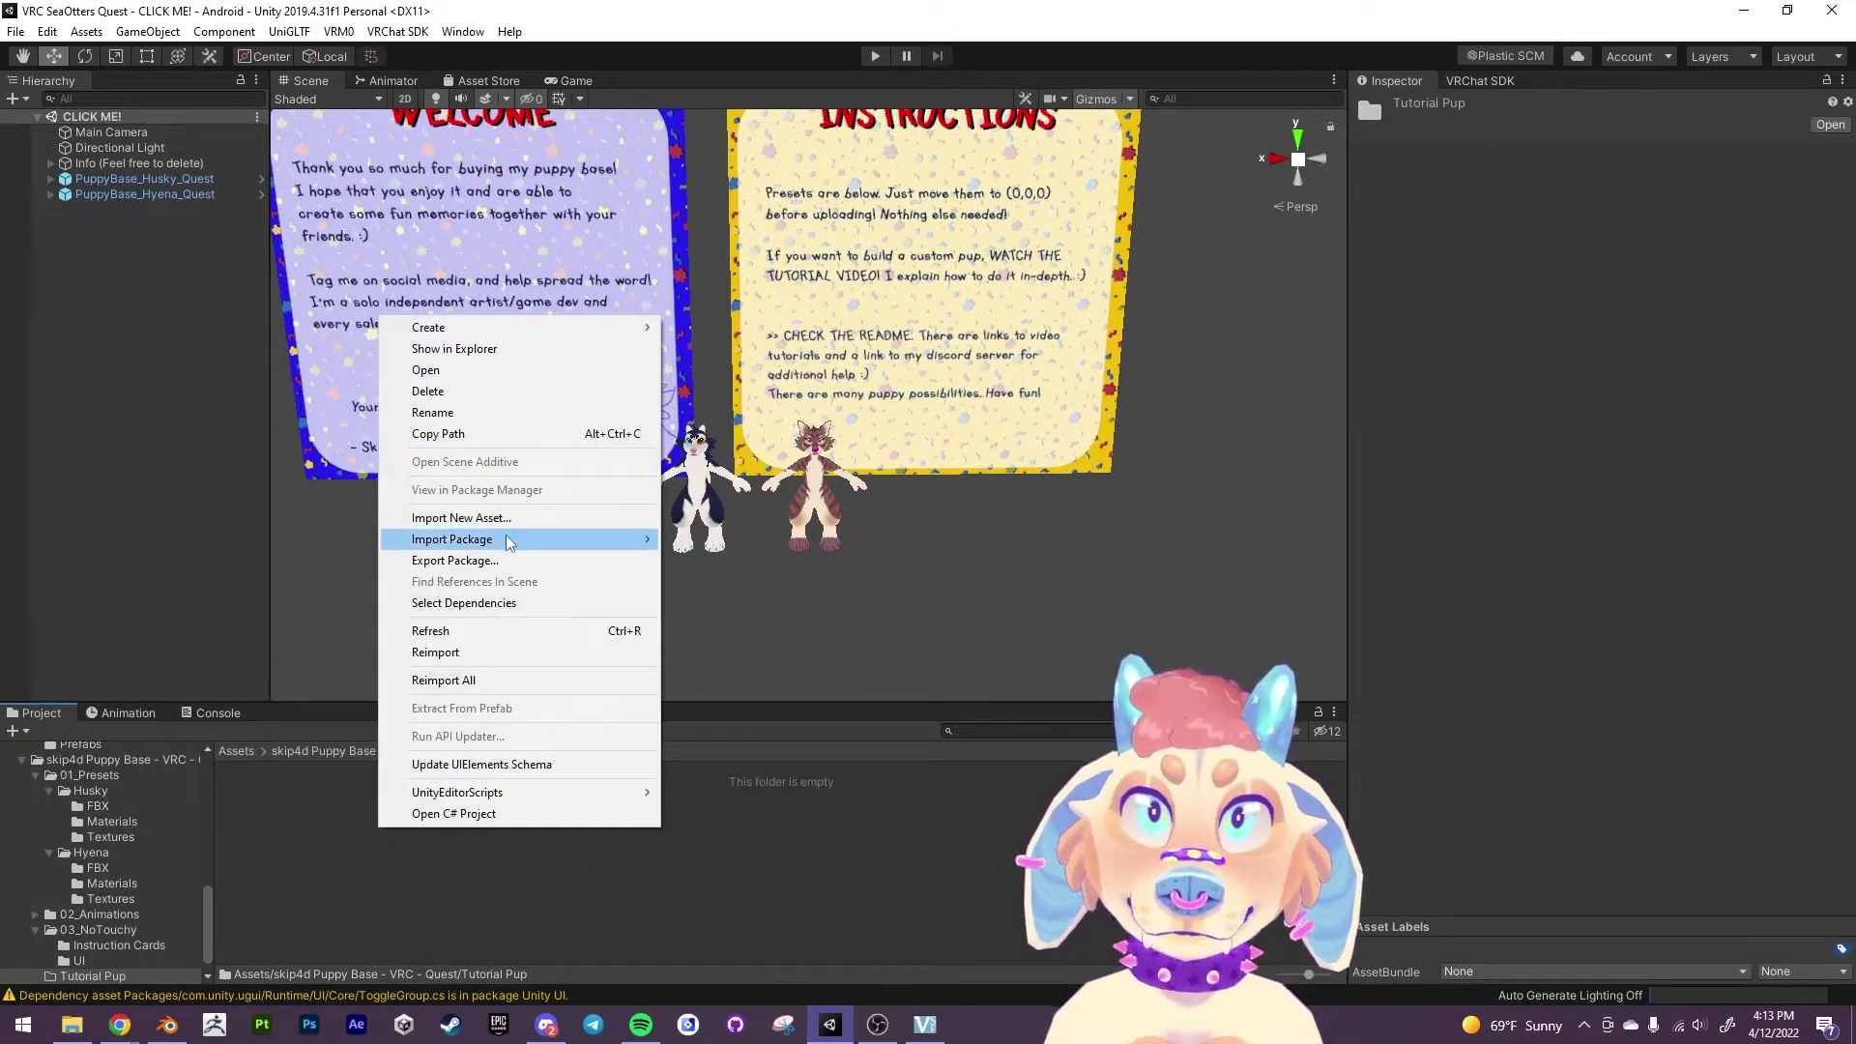
mouse_move(509, 542)
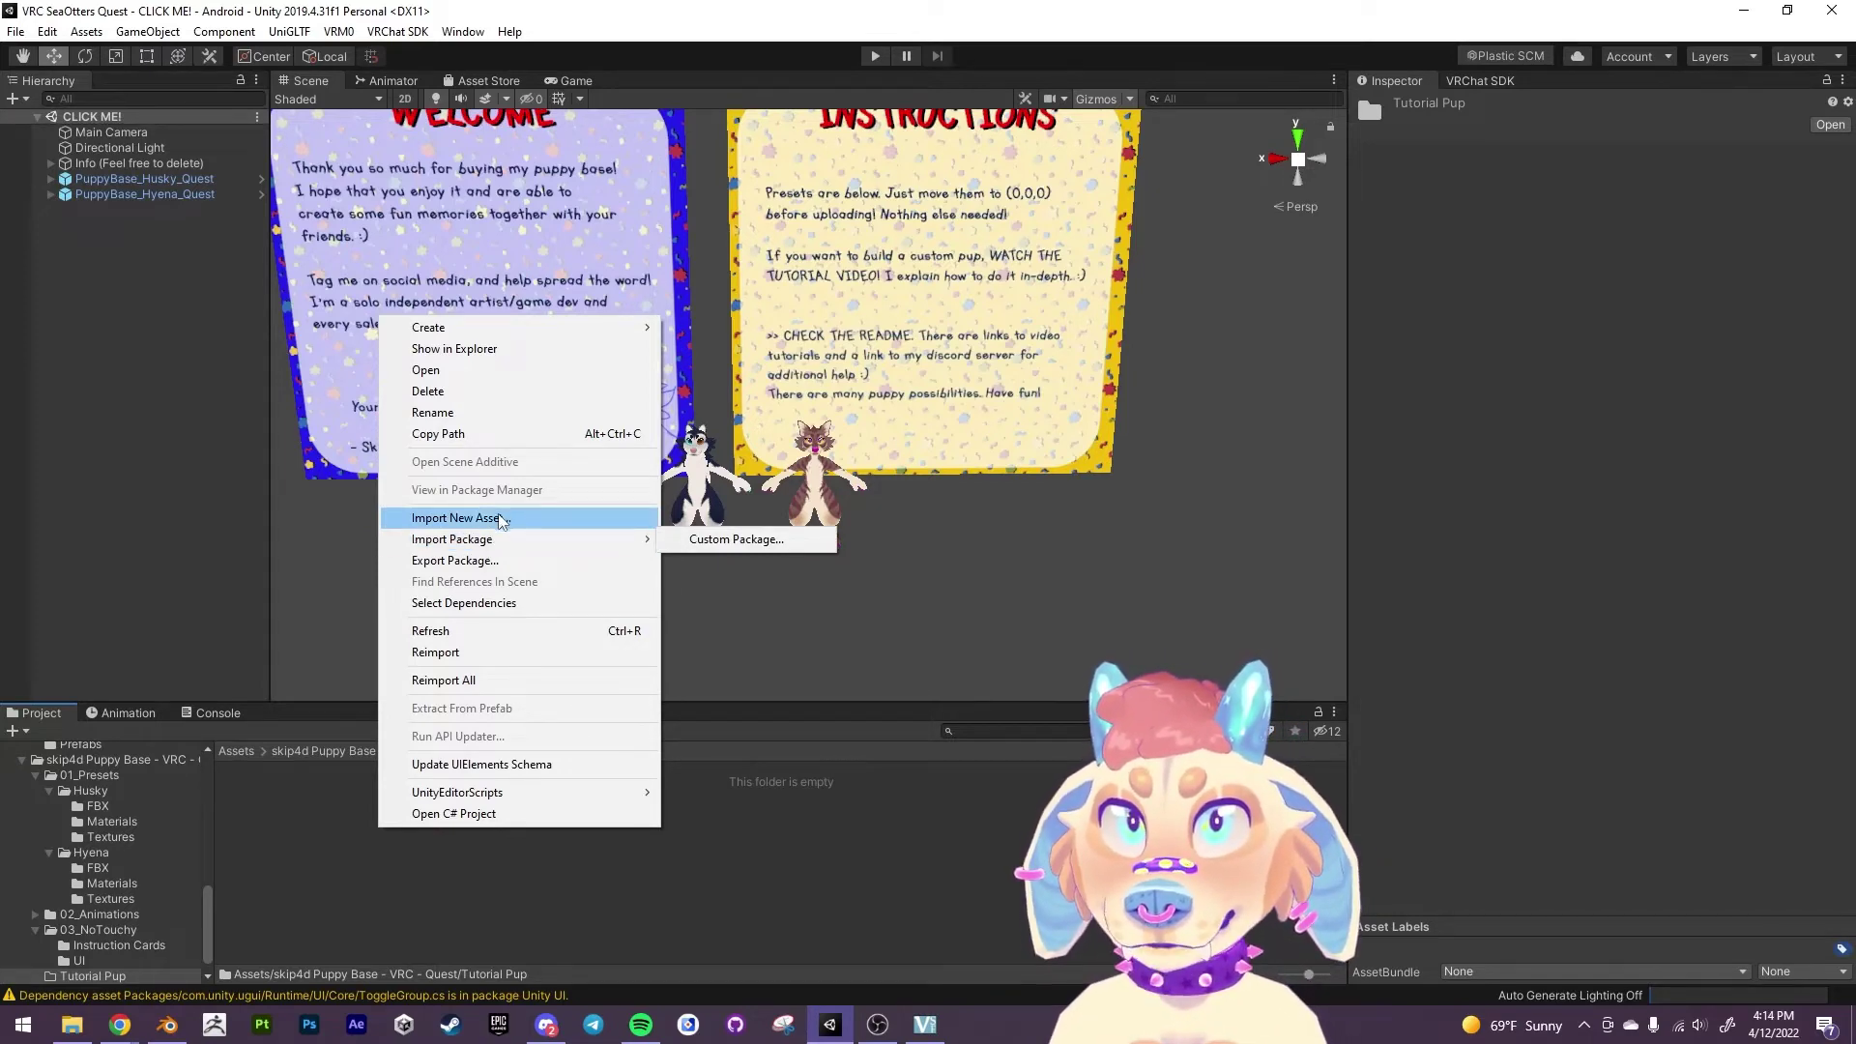
left_click(503, 518)
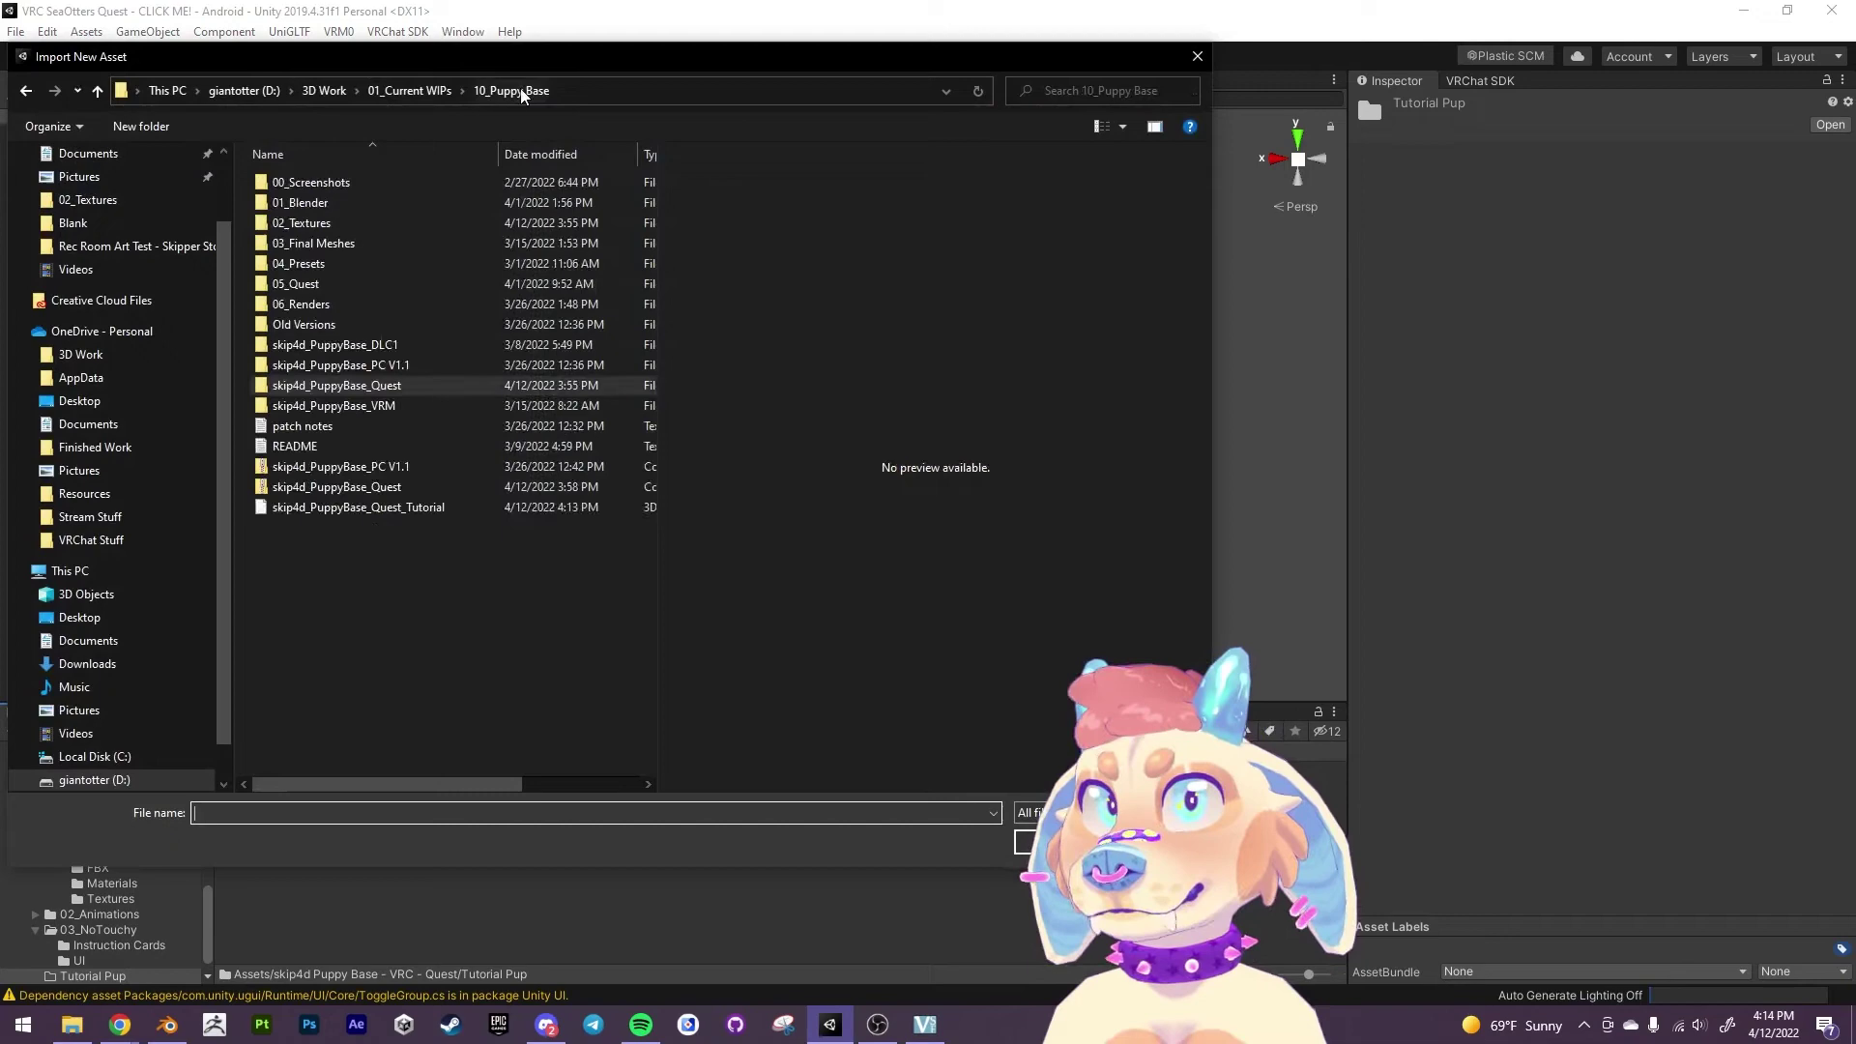
left_click(425, 508)
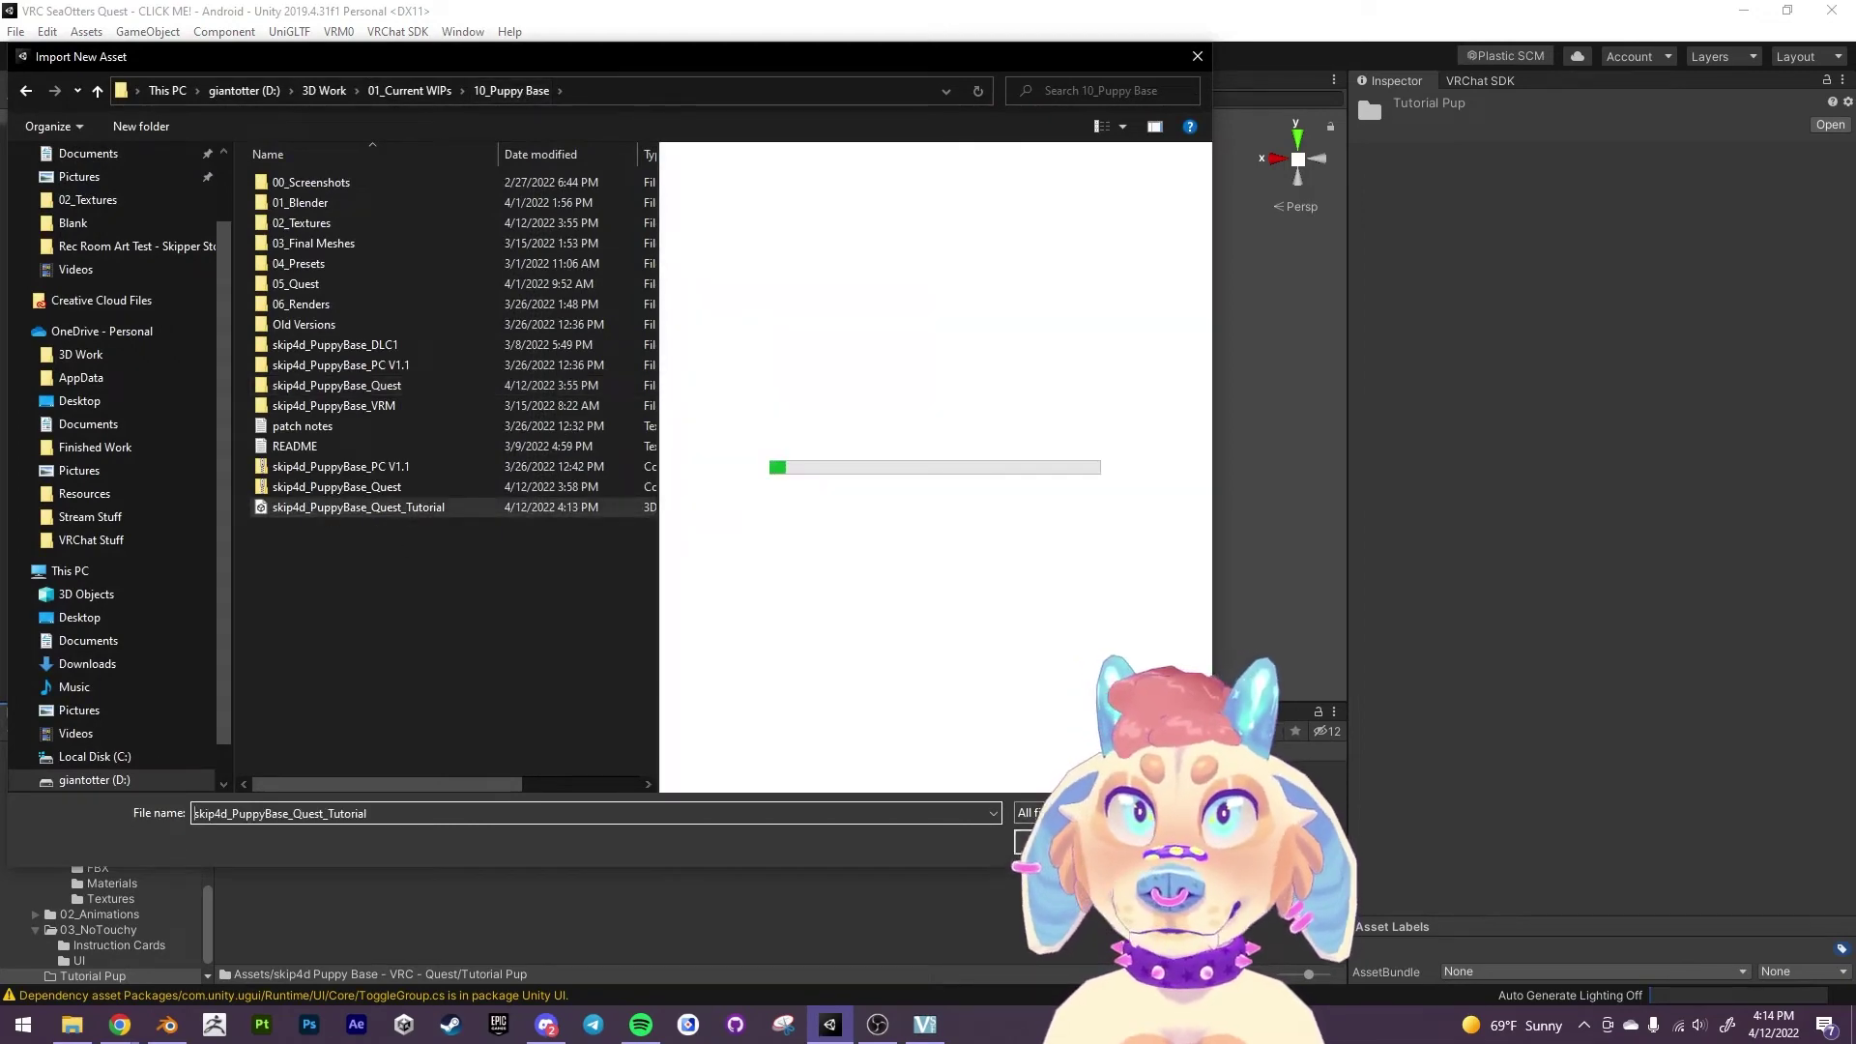
key("Return")
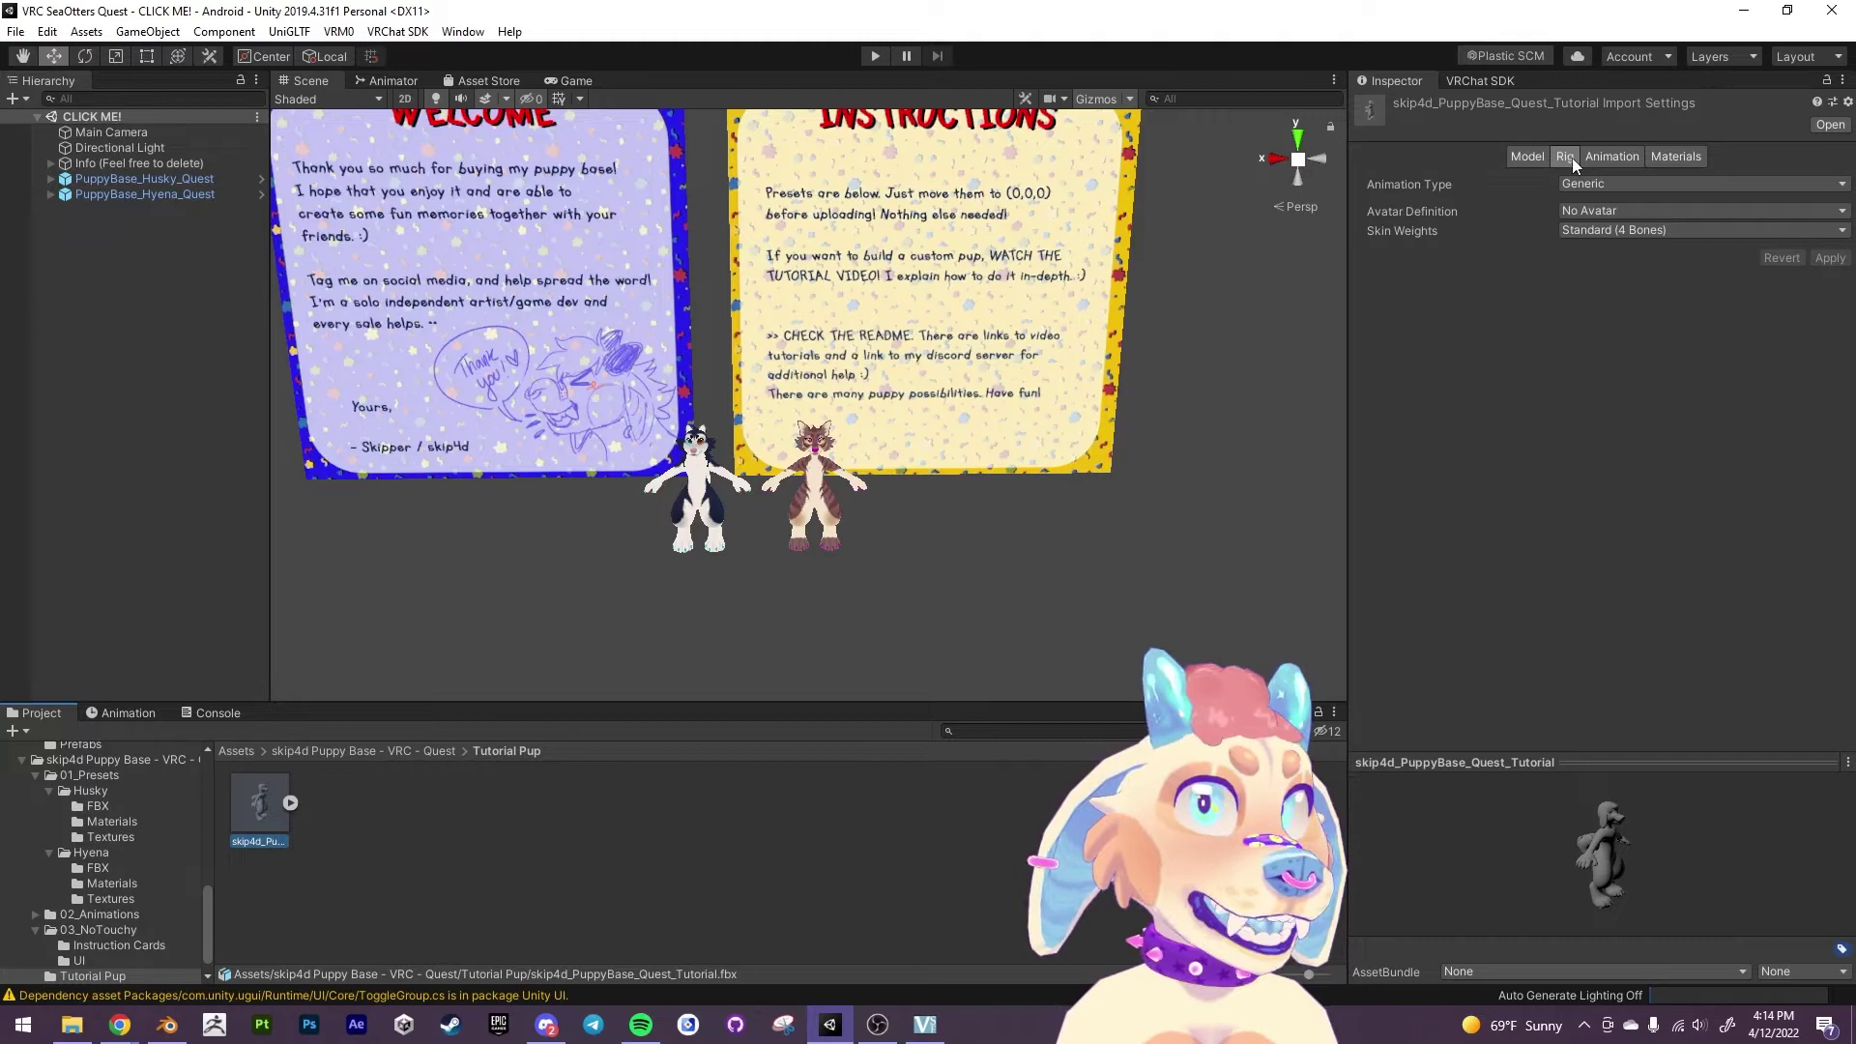
Set the FBX rig's Animation Type to Humanoid, apply it, and open the avatar Configure view.
left_click(1583, 183)
left_click(1620, 270)
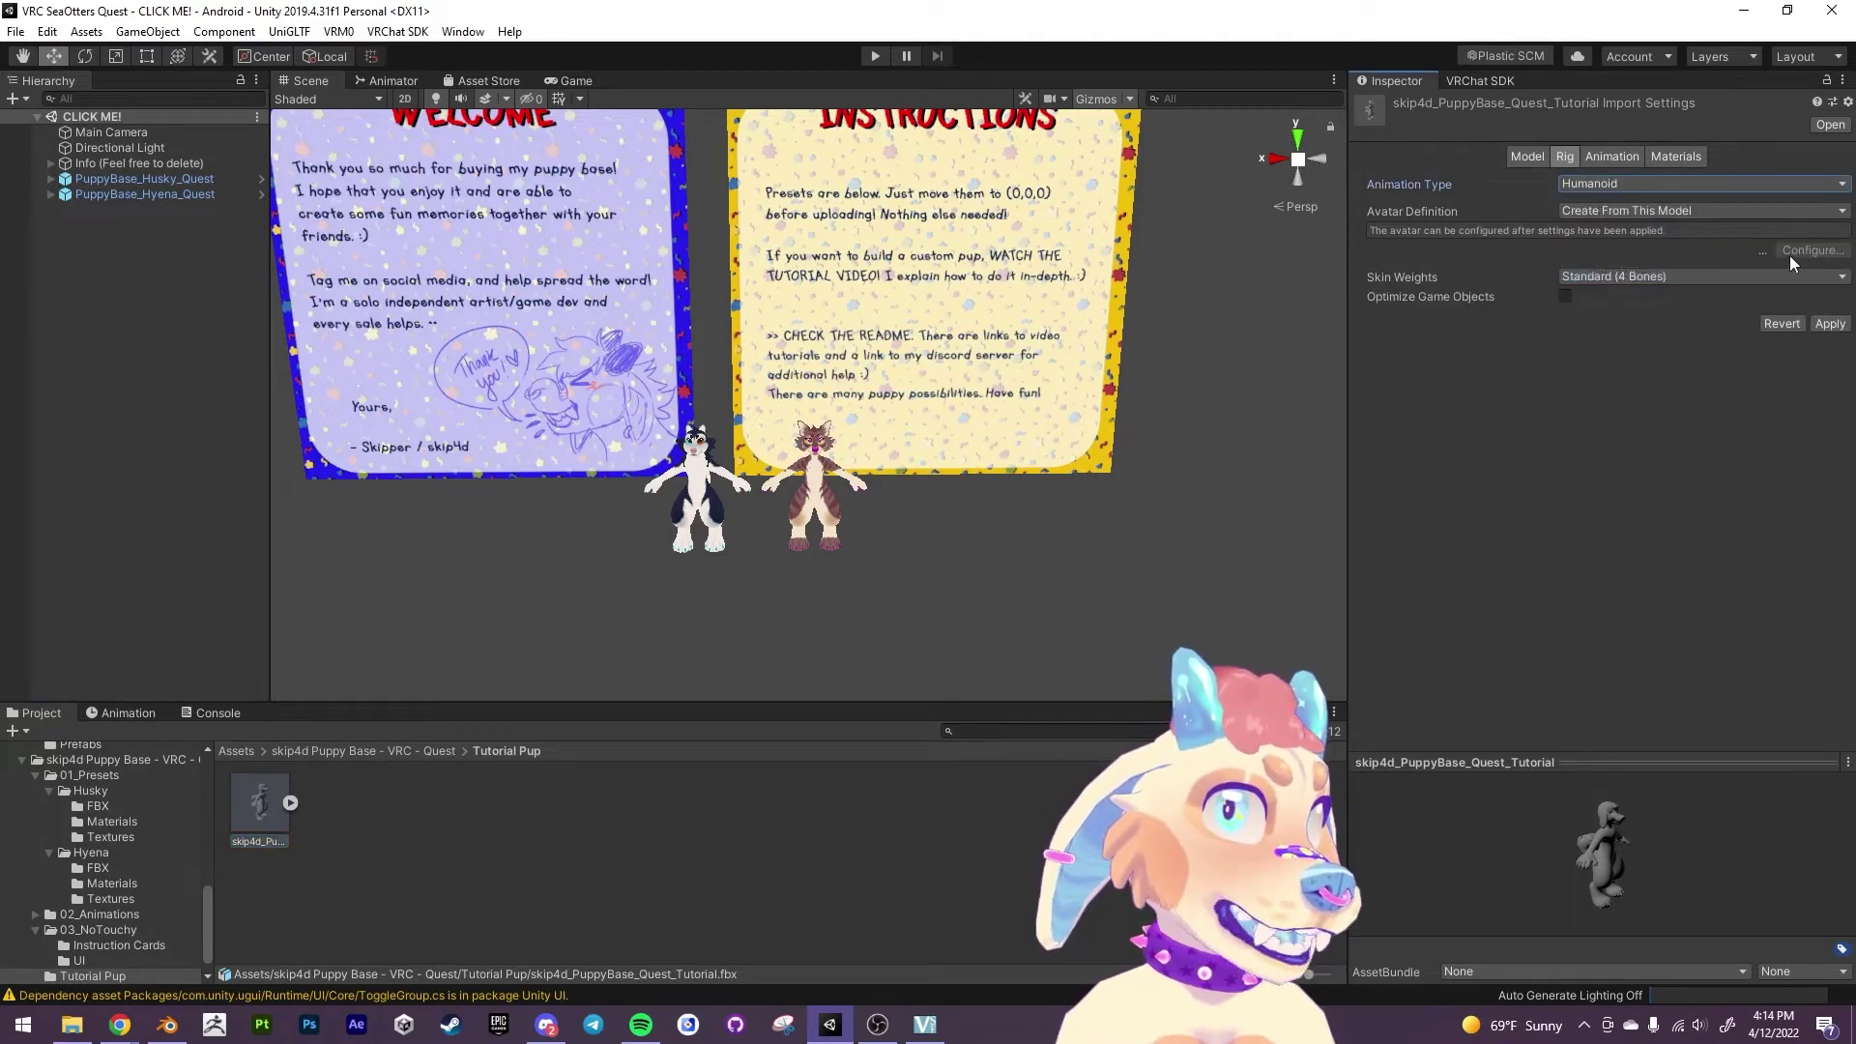
left_click(1827, 325)
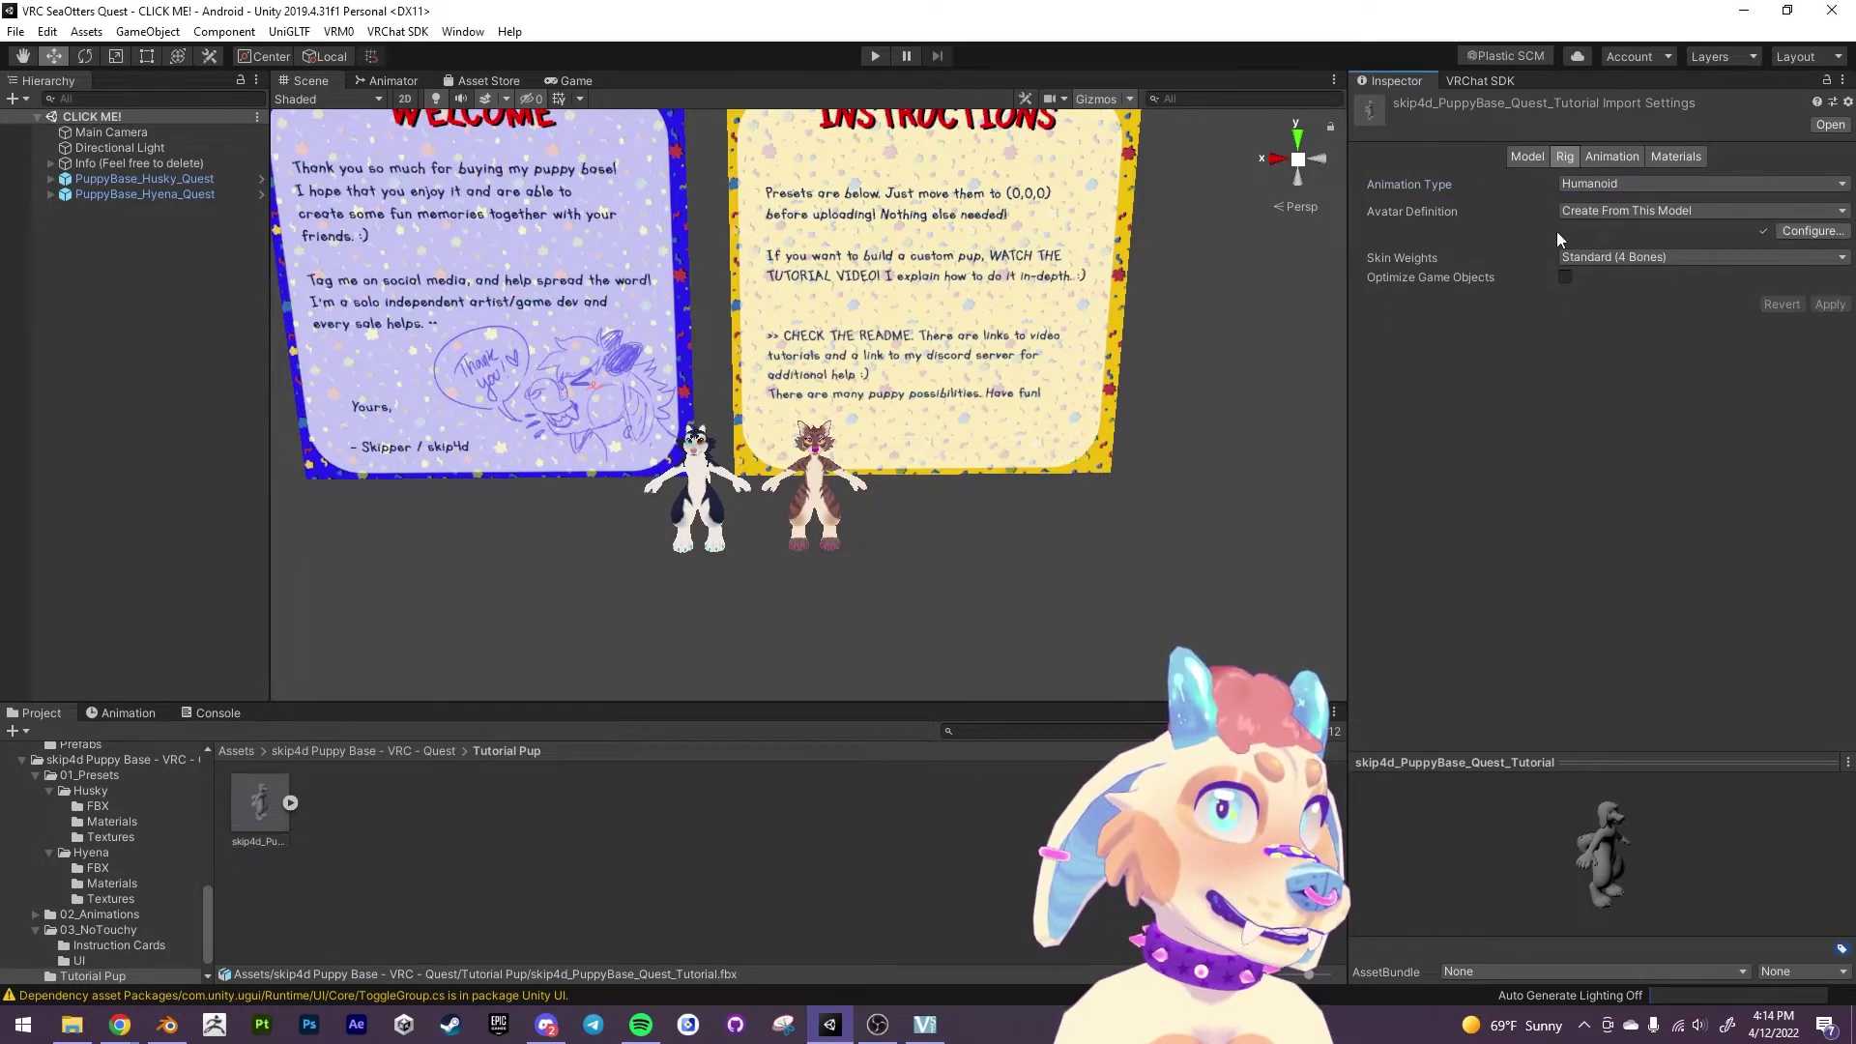
left_click(1815, 232)
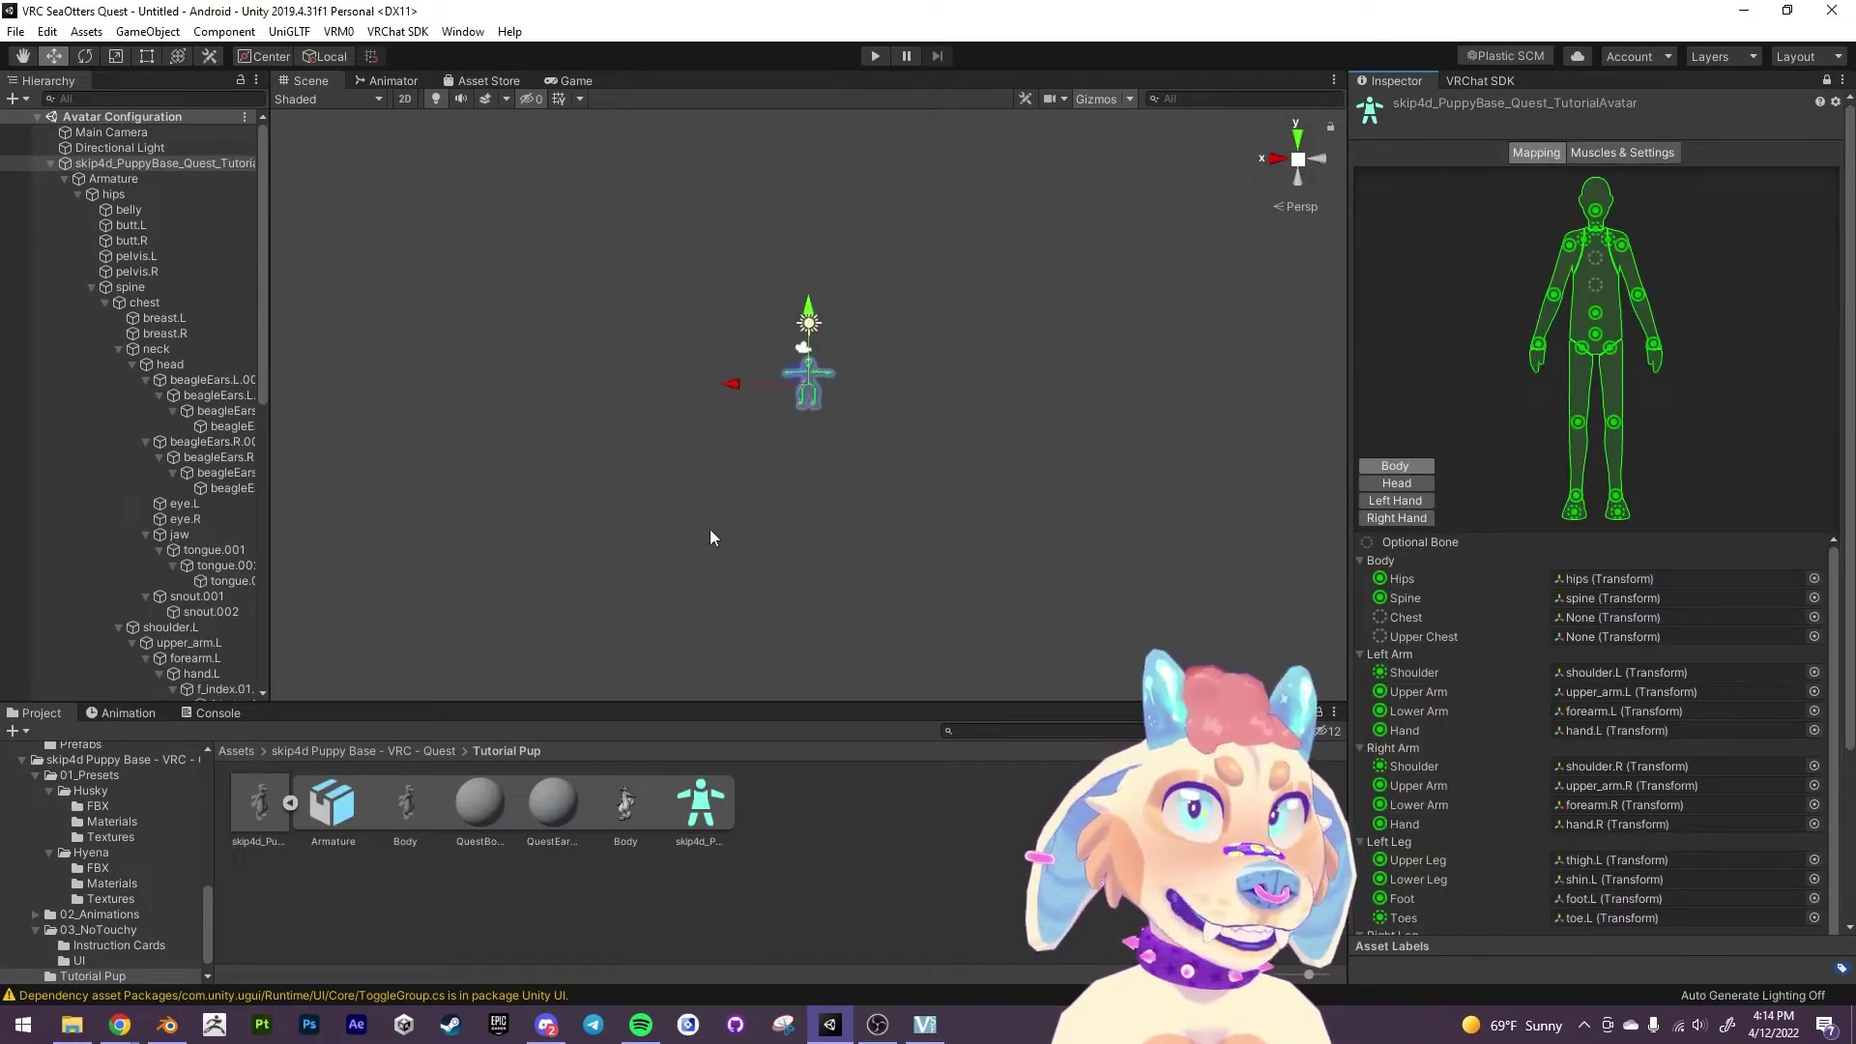
Map the chest bone to the Chest slot and clear the Jaw assignment.
scroll(821, 385, "up", 3)
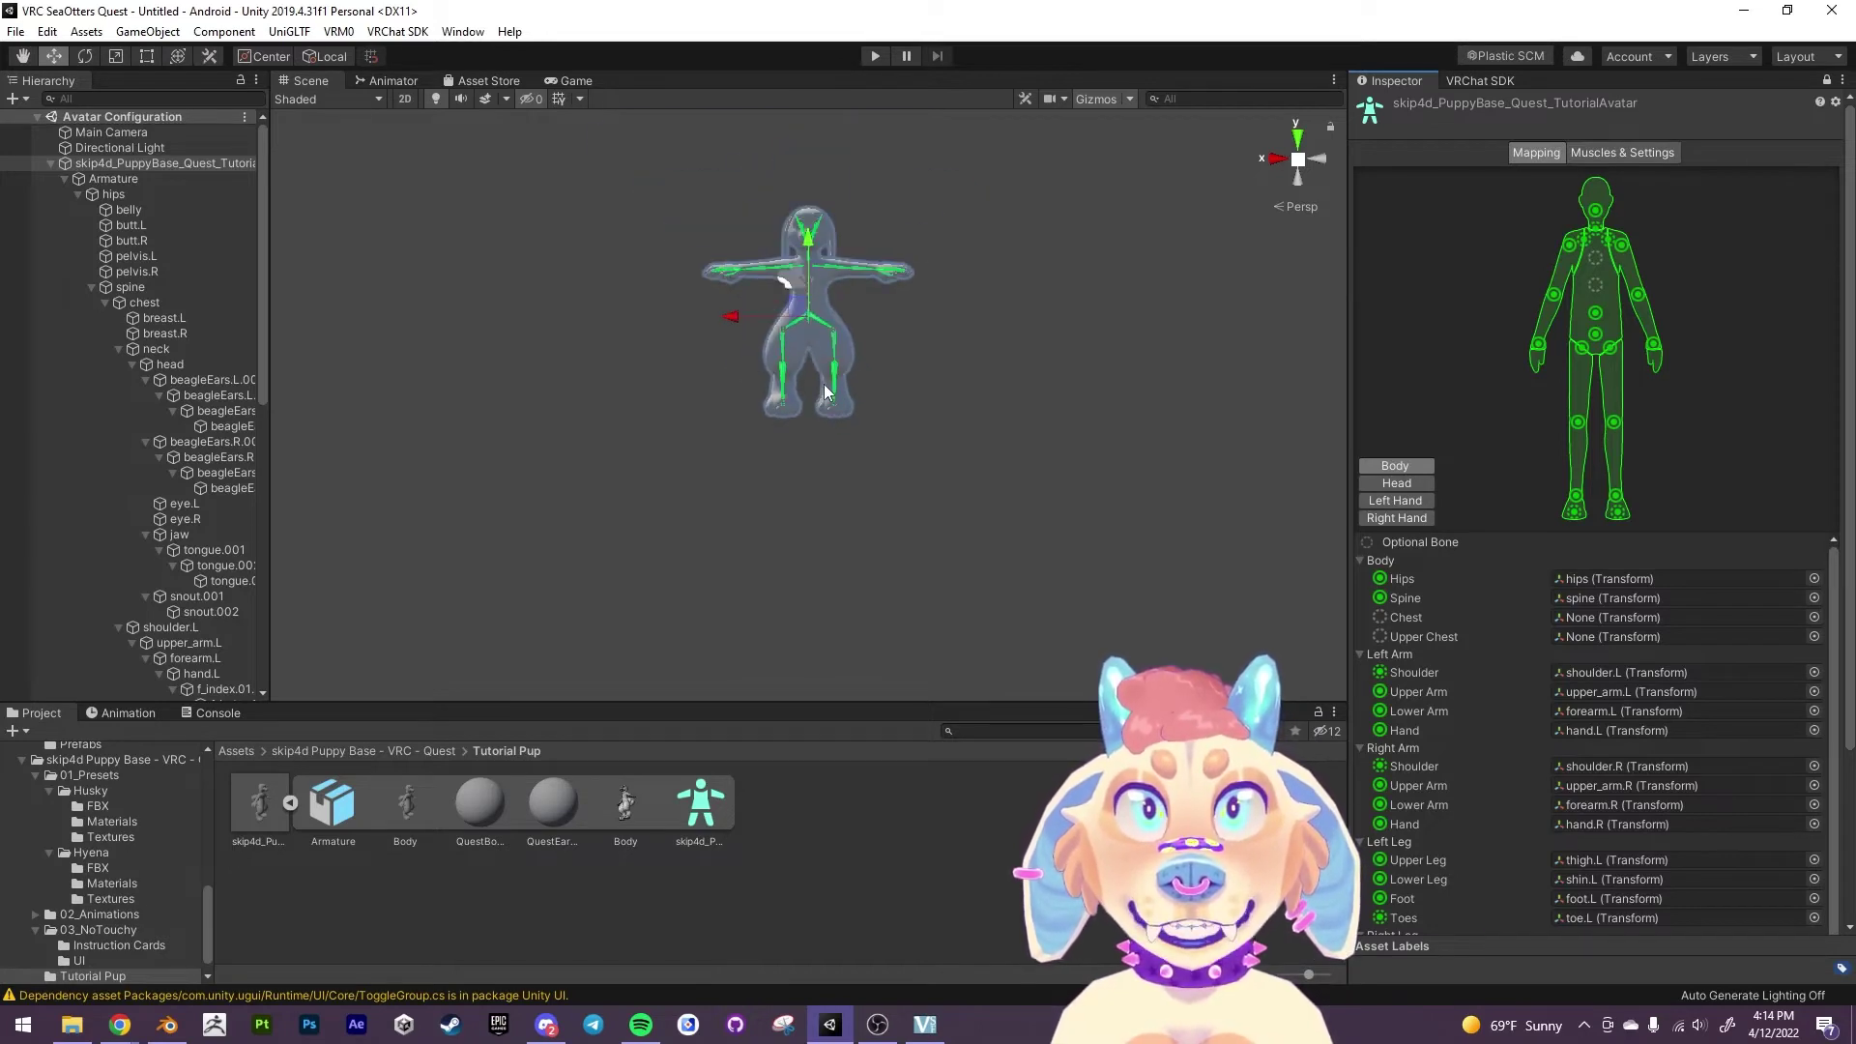
right_click_drag(824, 384, 1500, 620, "alt")
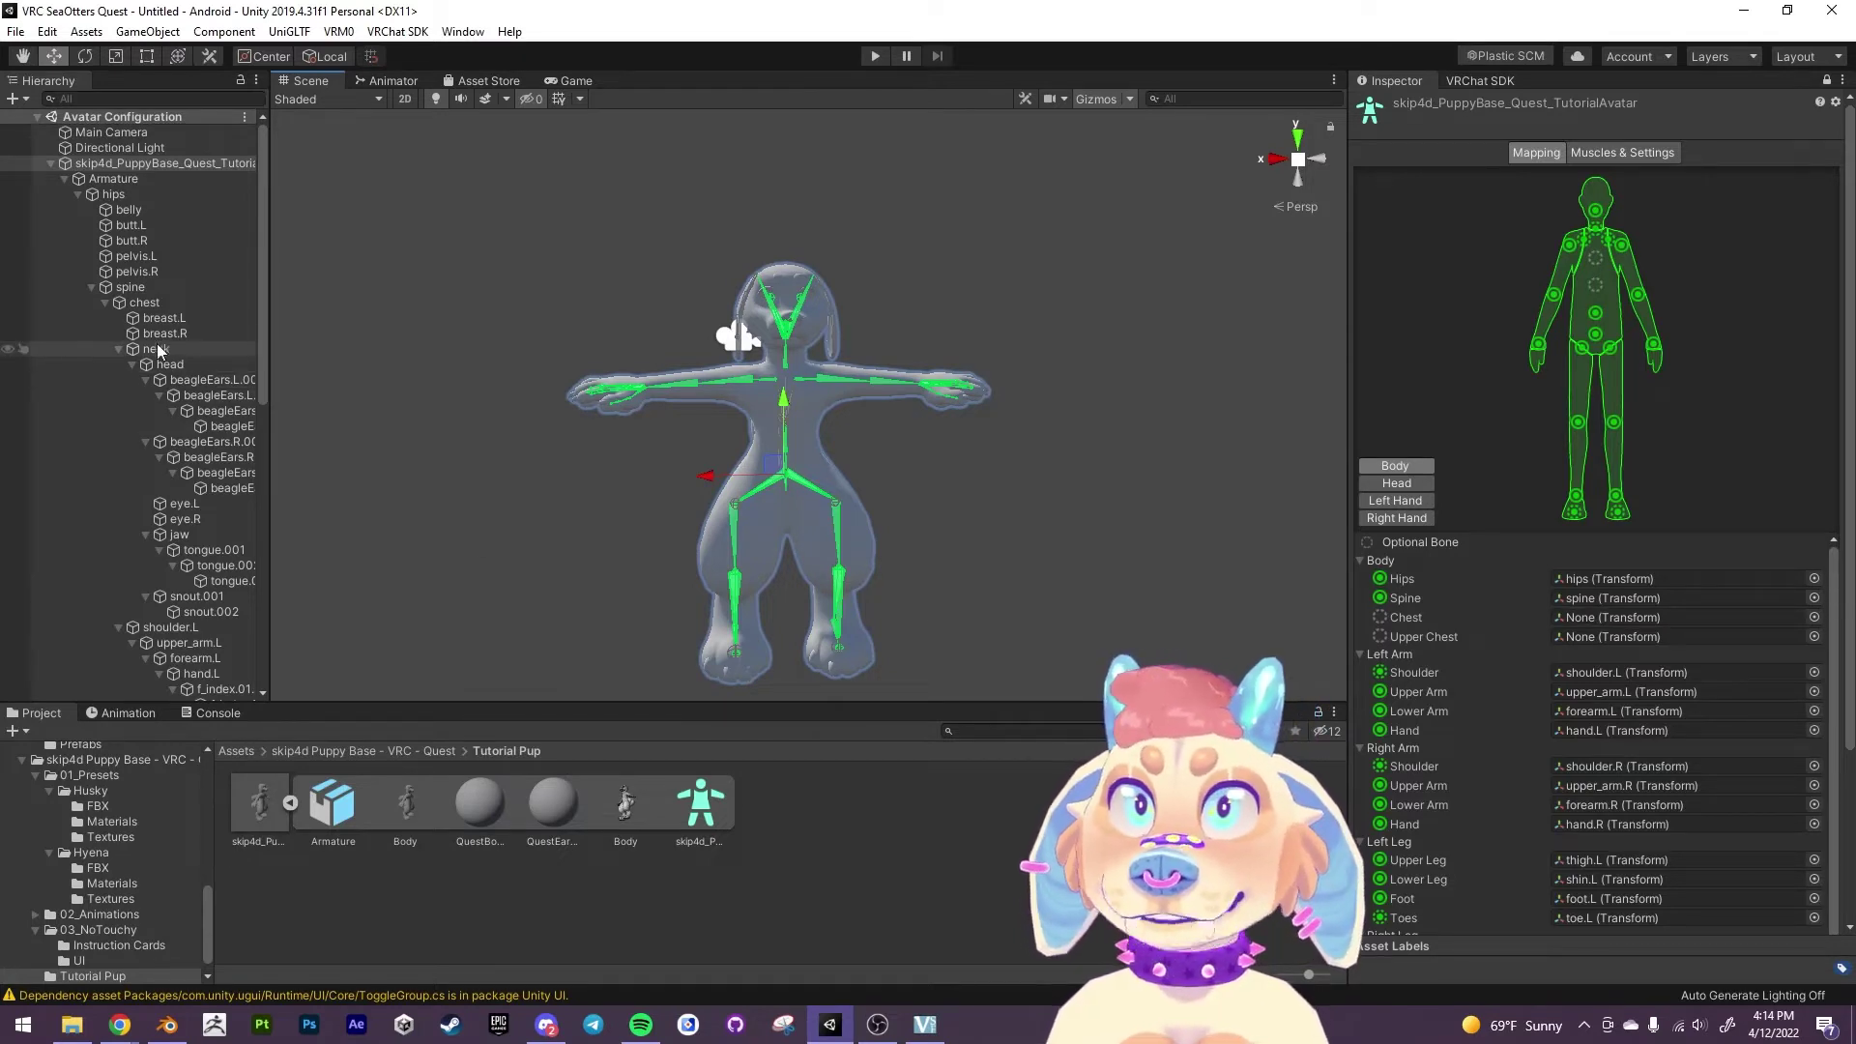
left_click_drag(139, 308, 1613, 620)
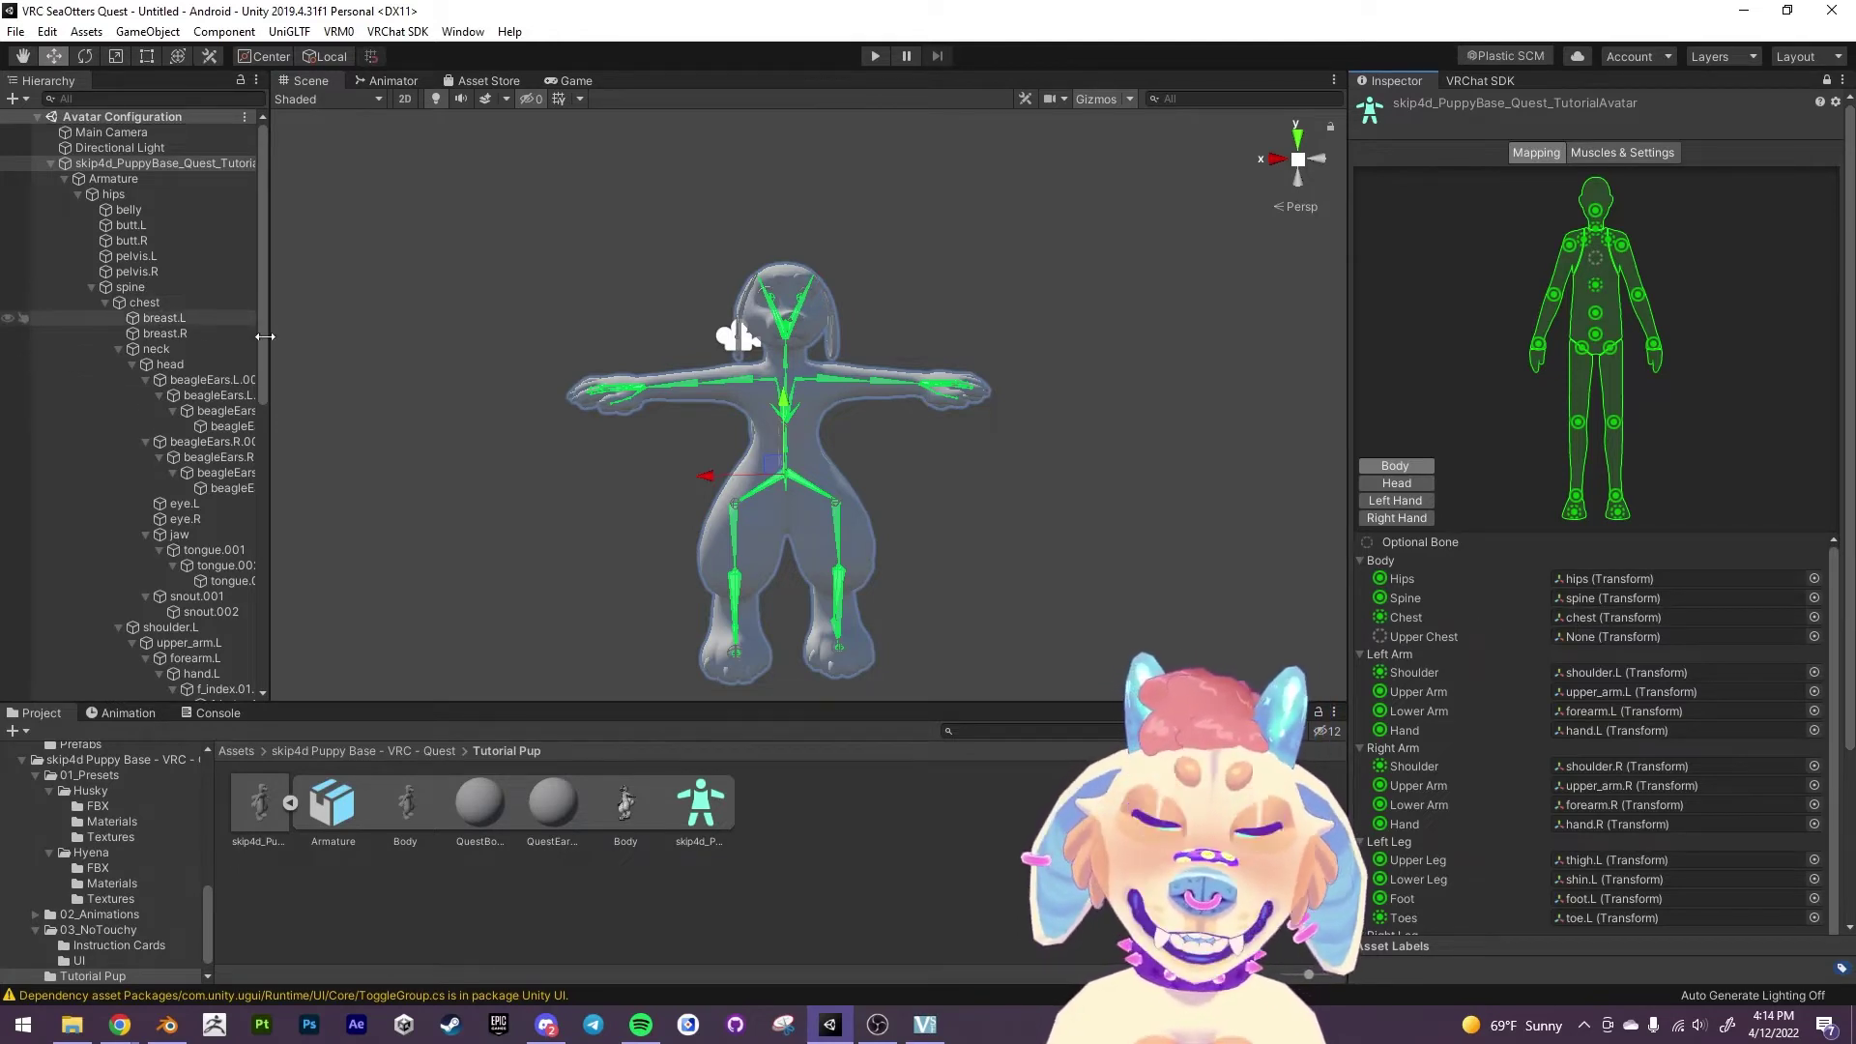
left_click(1399, 486)
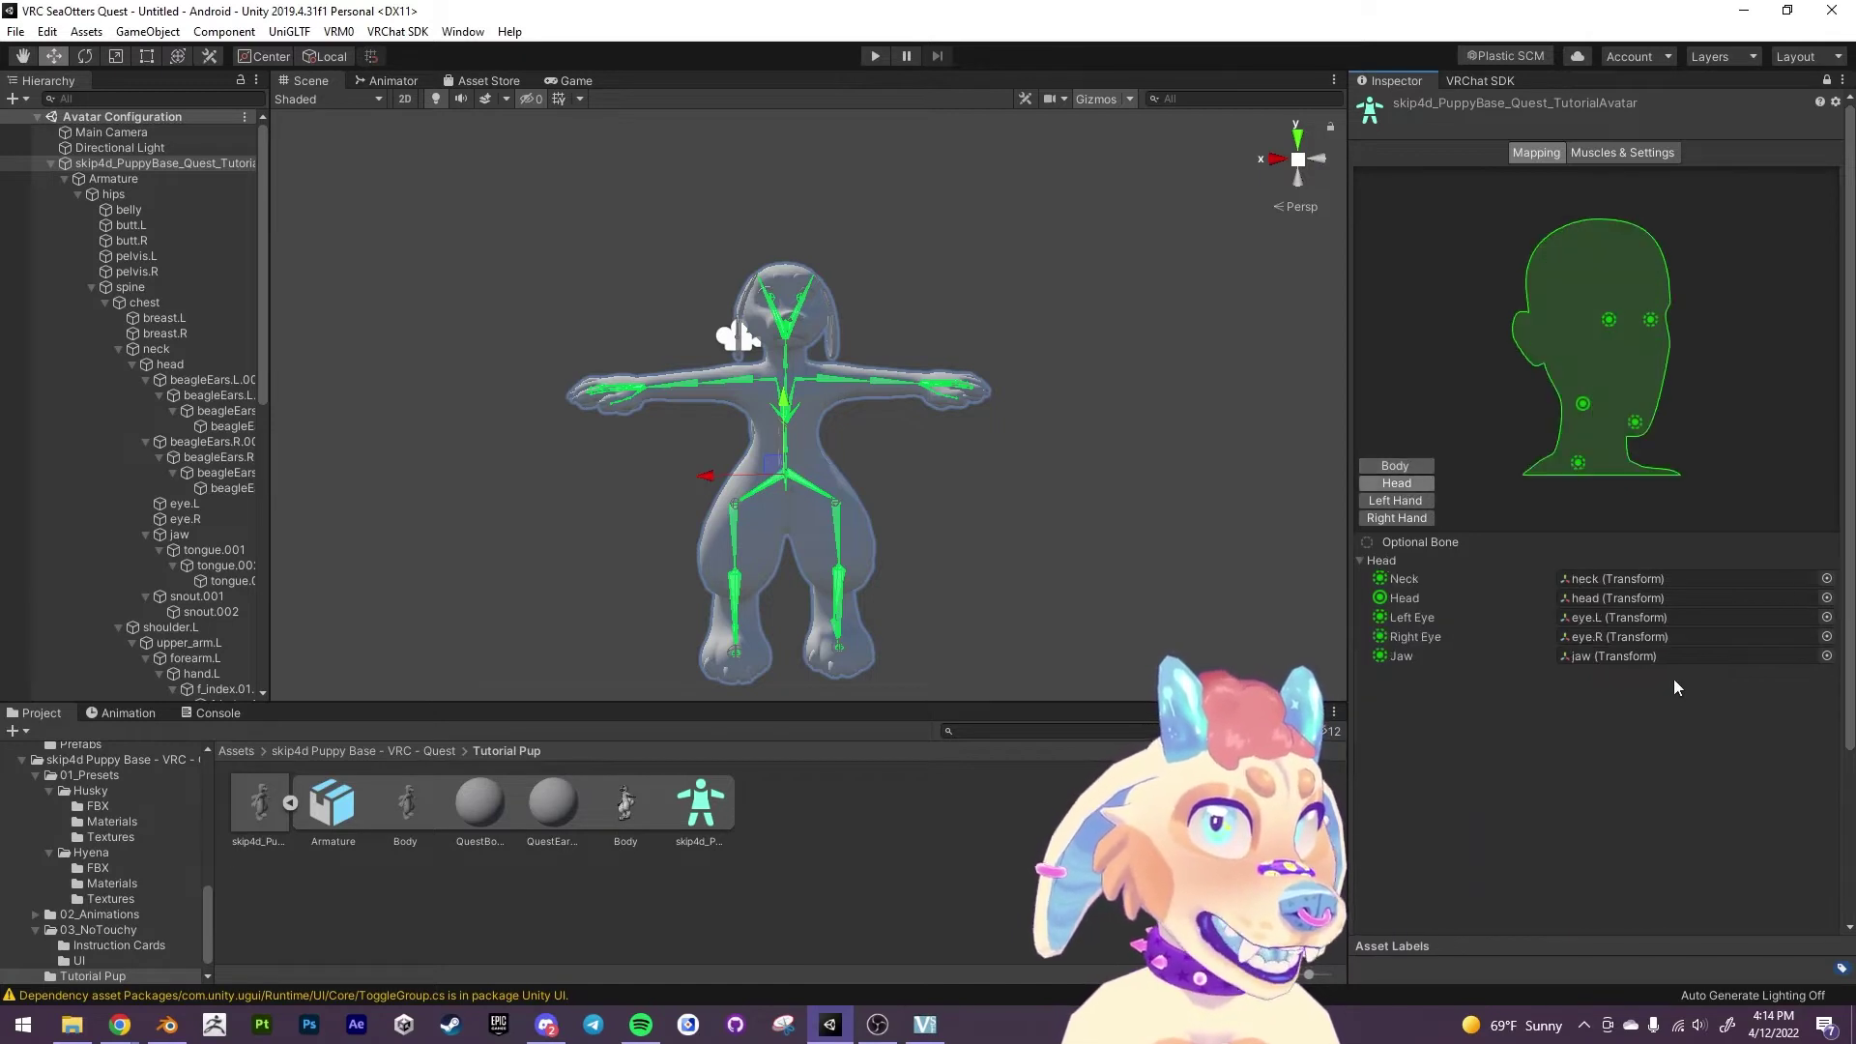
left_click(1584, 658)
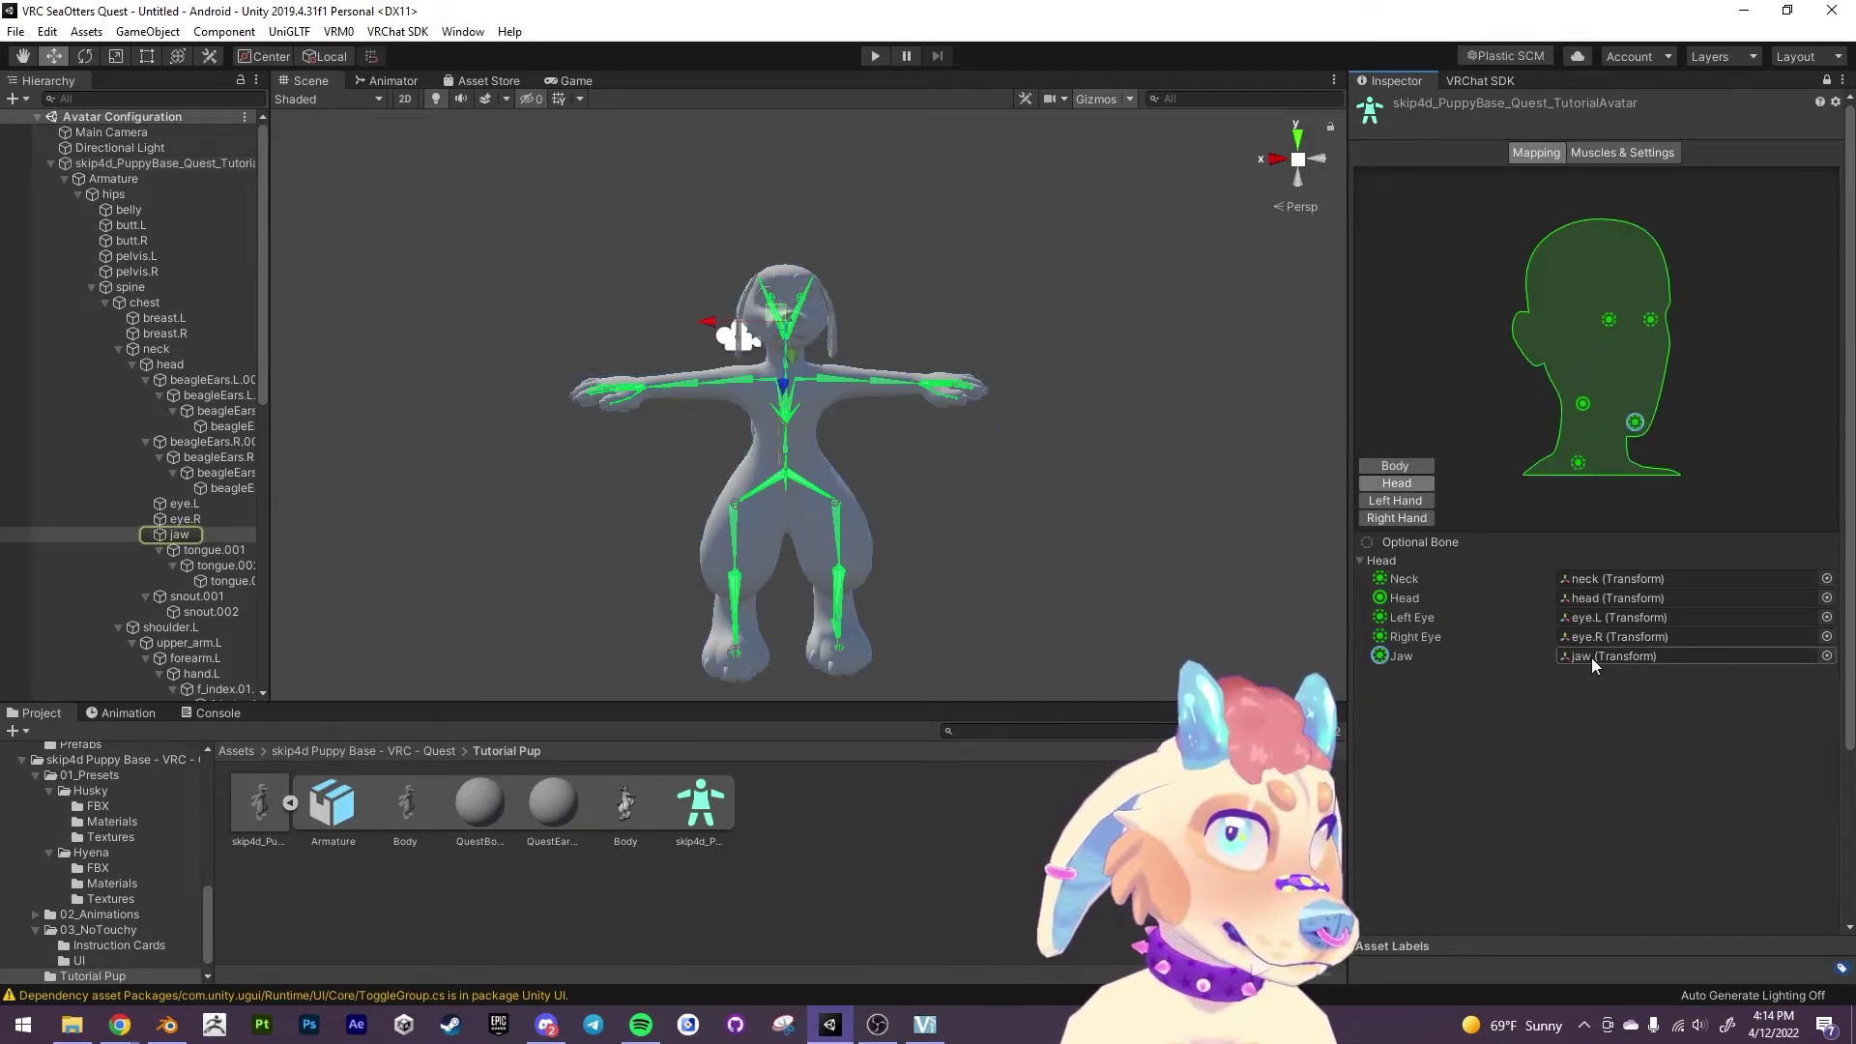
key("Delete")
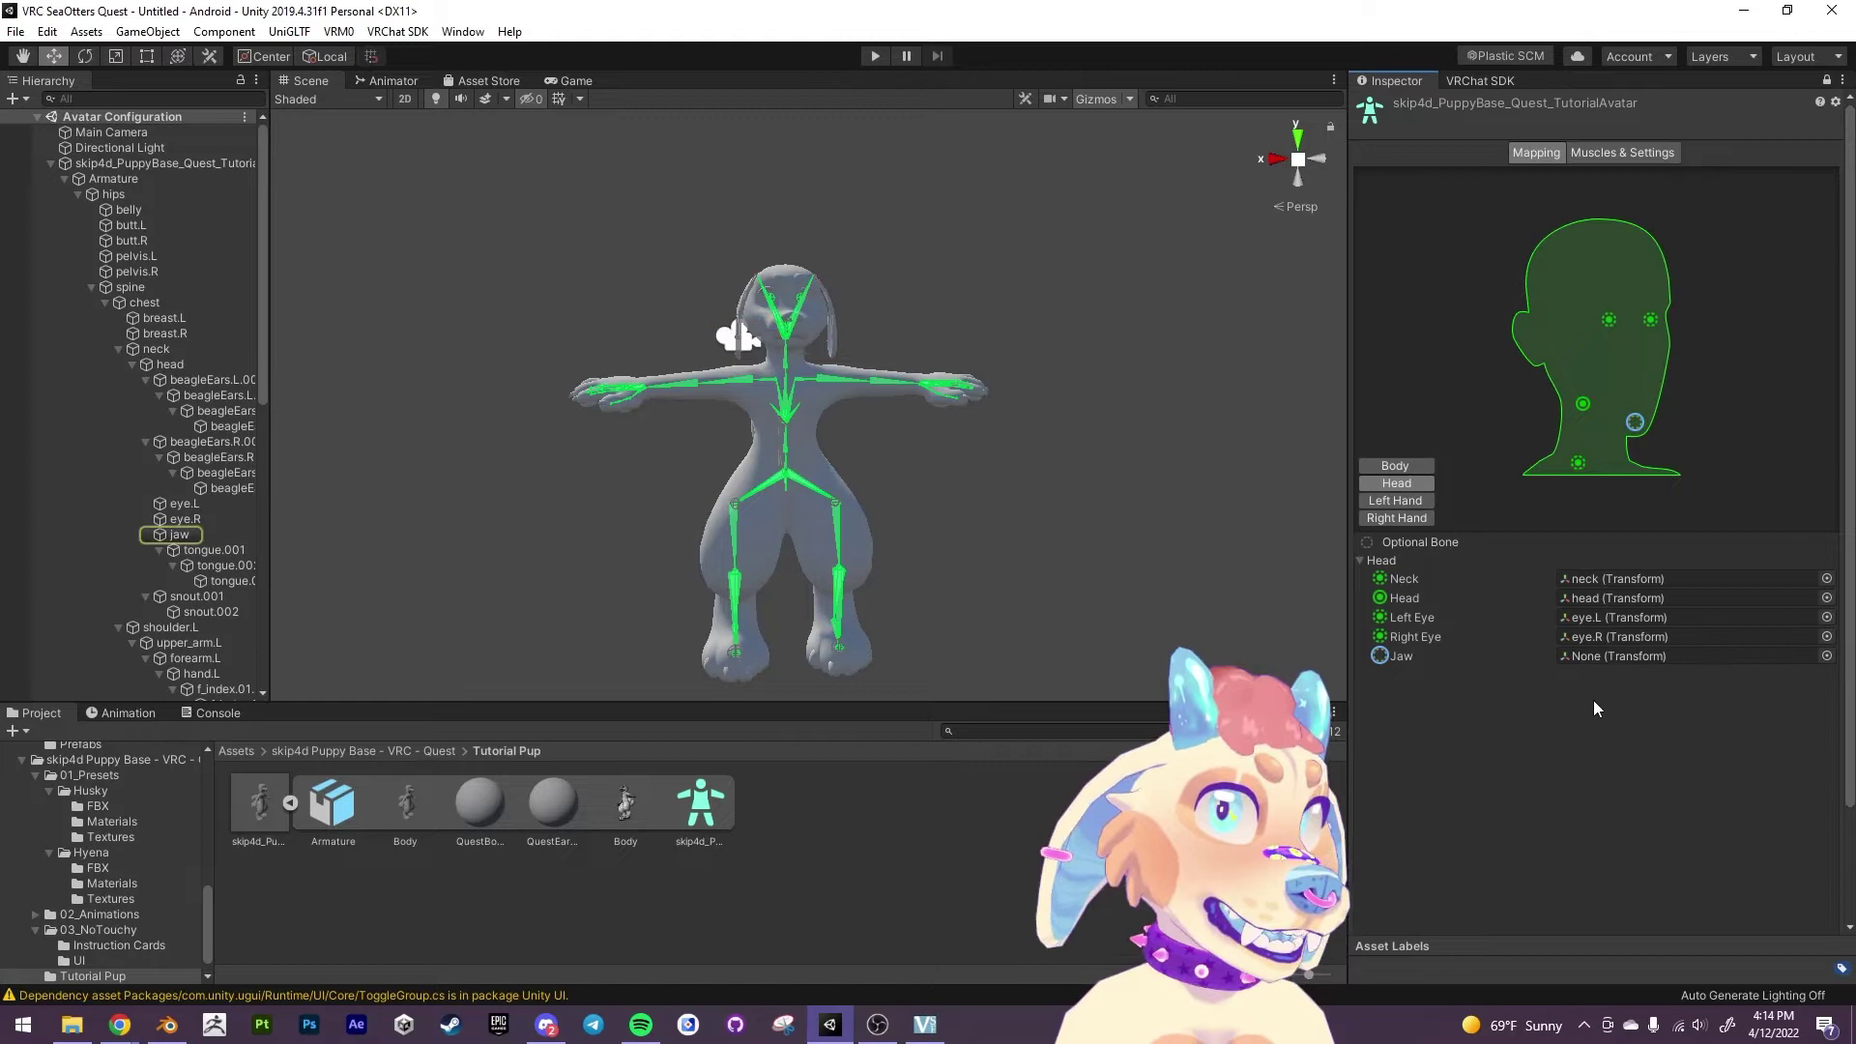
Check the left and right hand bone mappings, then apply the humanoid configuration.
mouse_move(998, 432)
left_mouse_down("alt")
mouse_move(1111, 464)
mouse_move(975, 458)
left_mouse_up("alt")
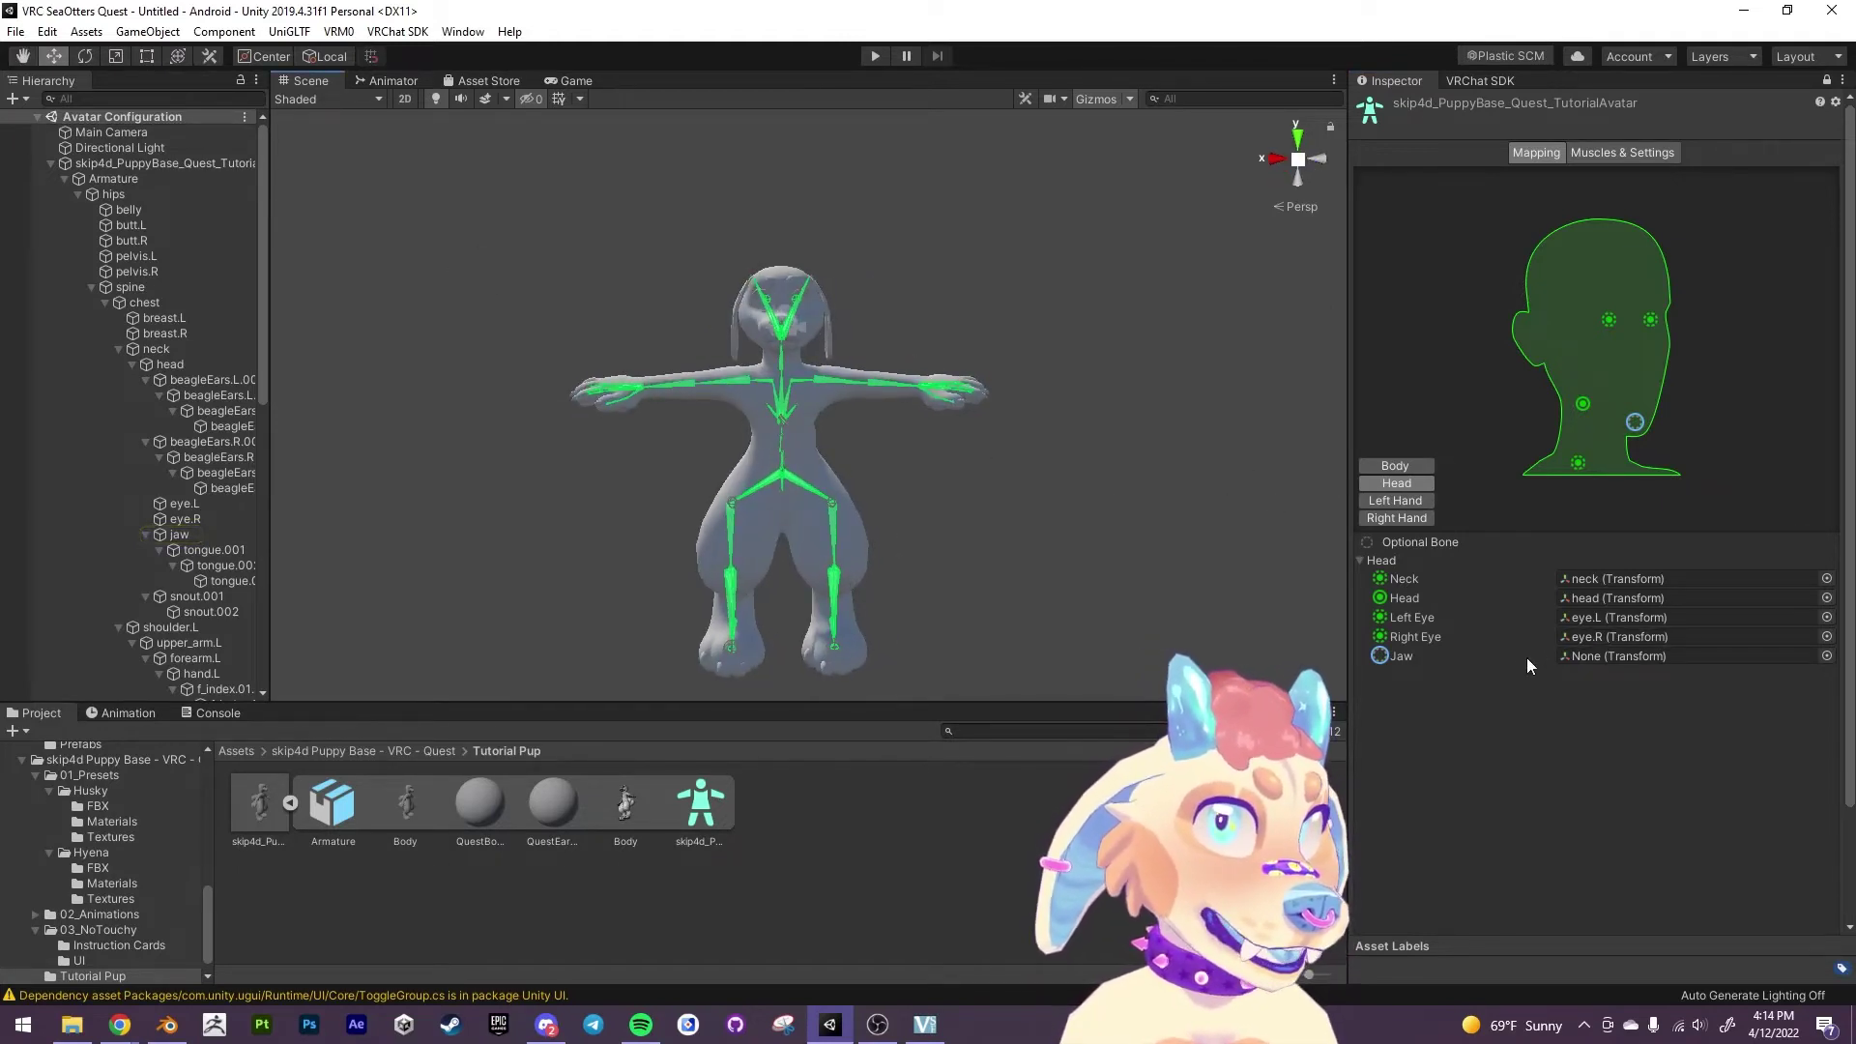
left_click(1408, 502)
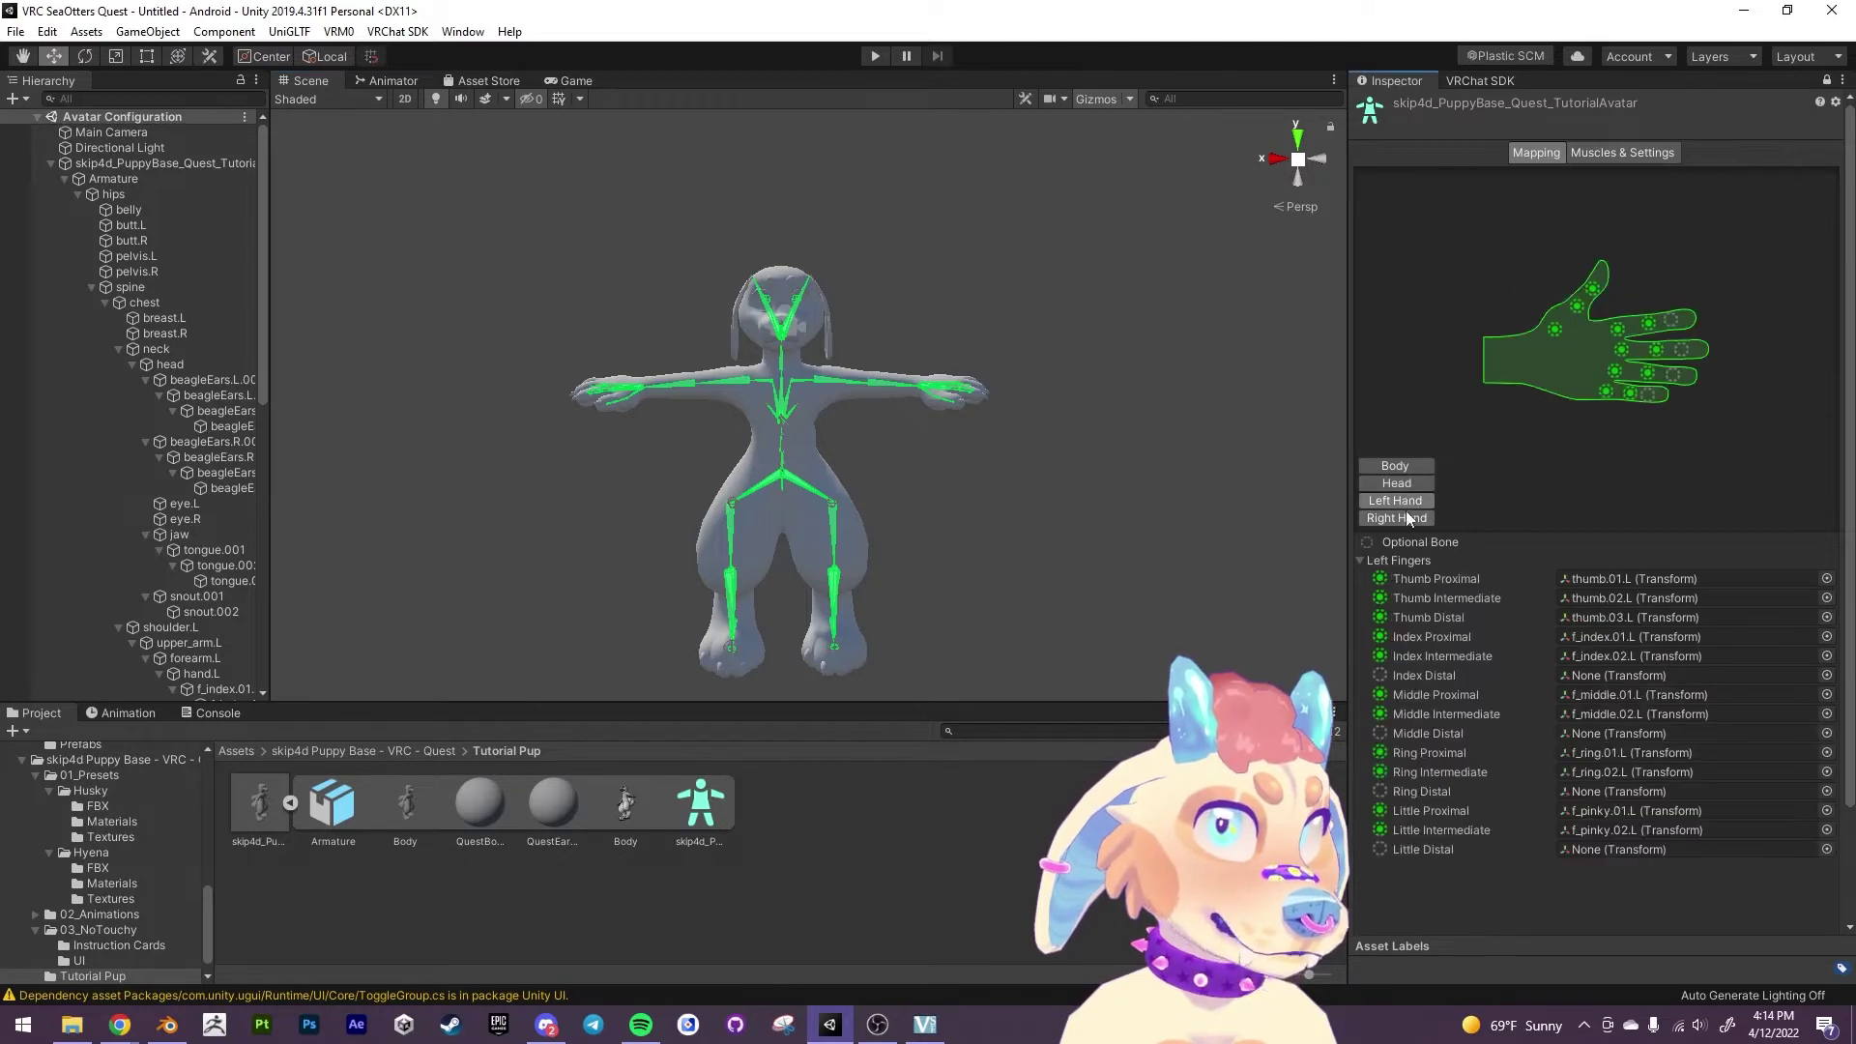
left_click(1415, 520)
left_click(1408, 464)
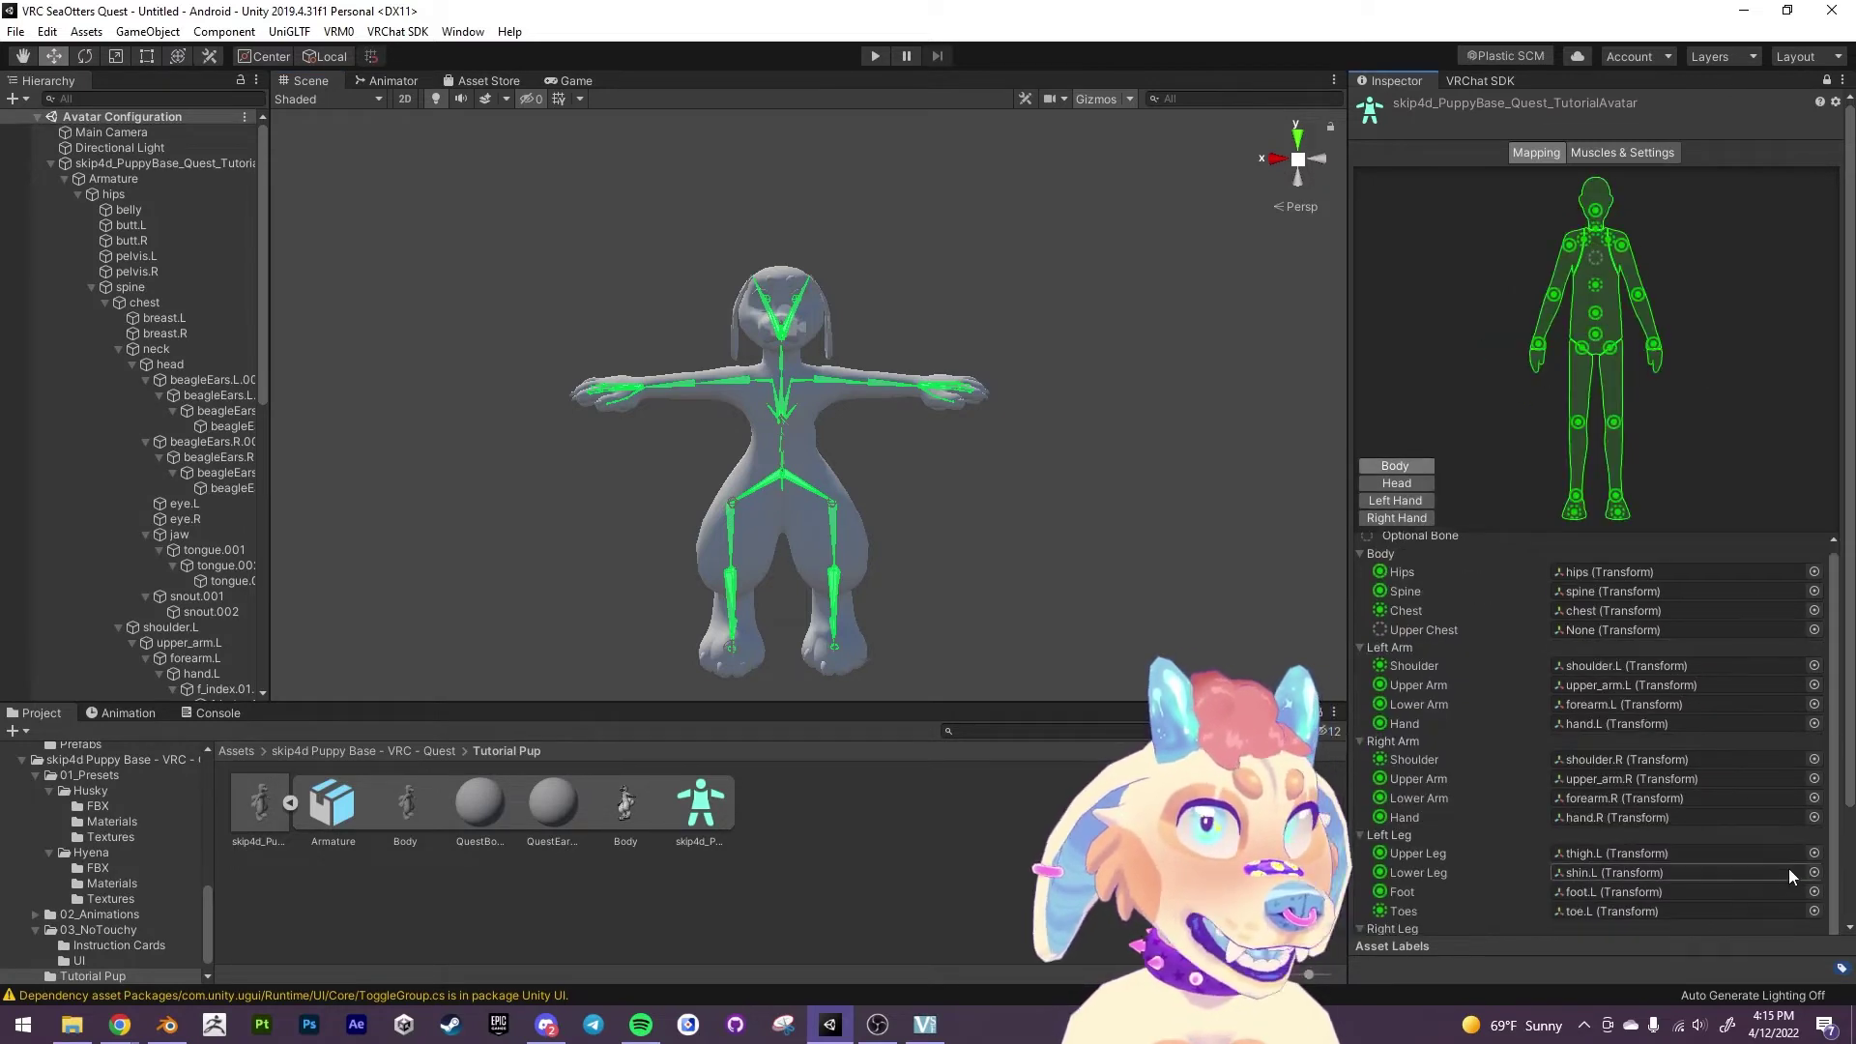
scroll(1843, 841, "down", 3)
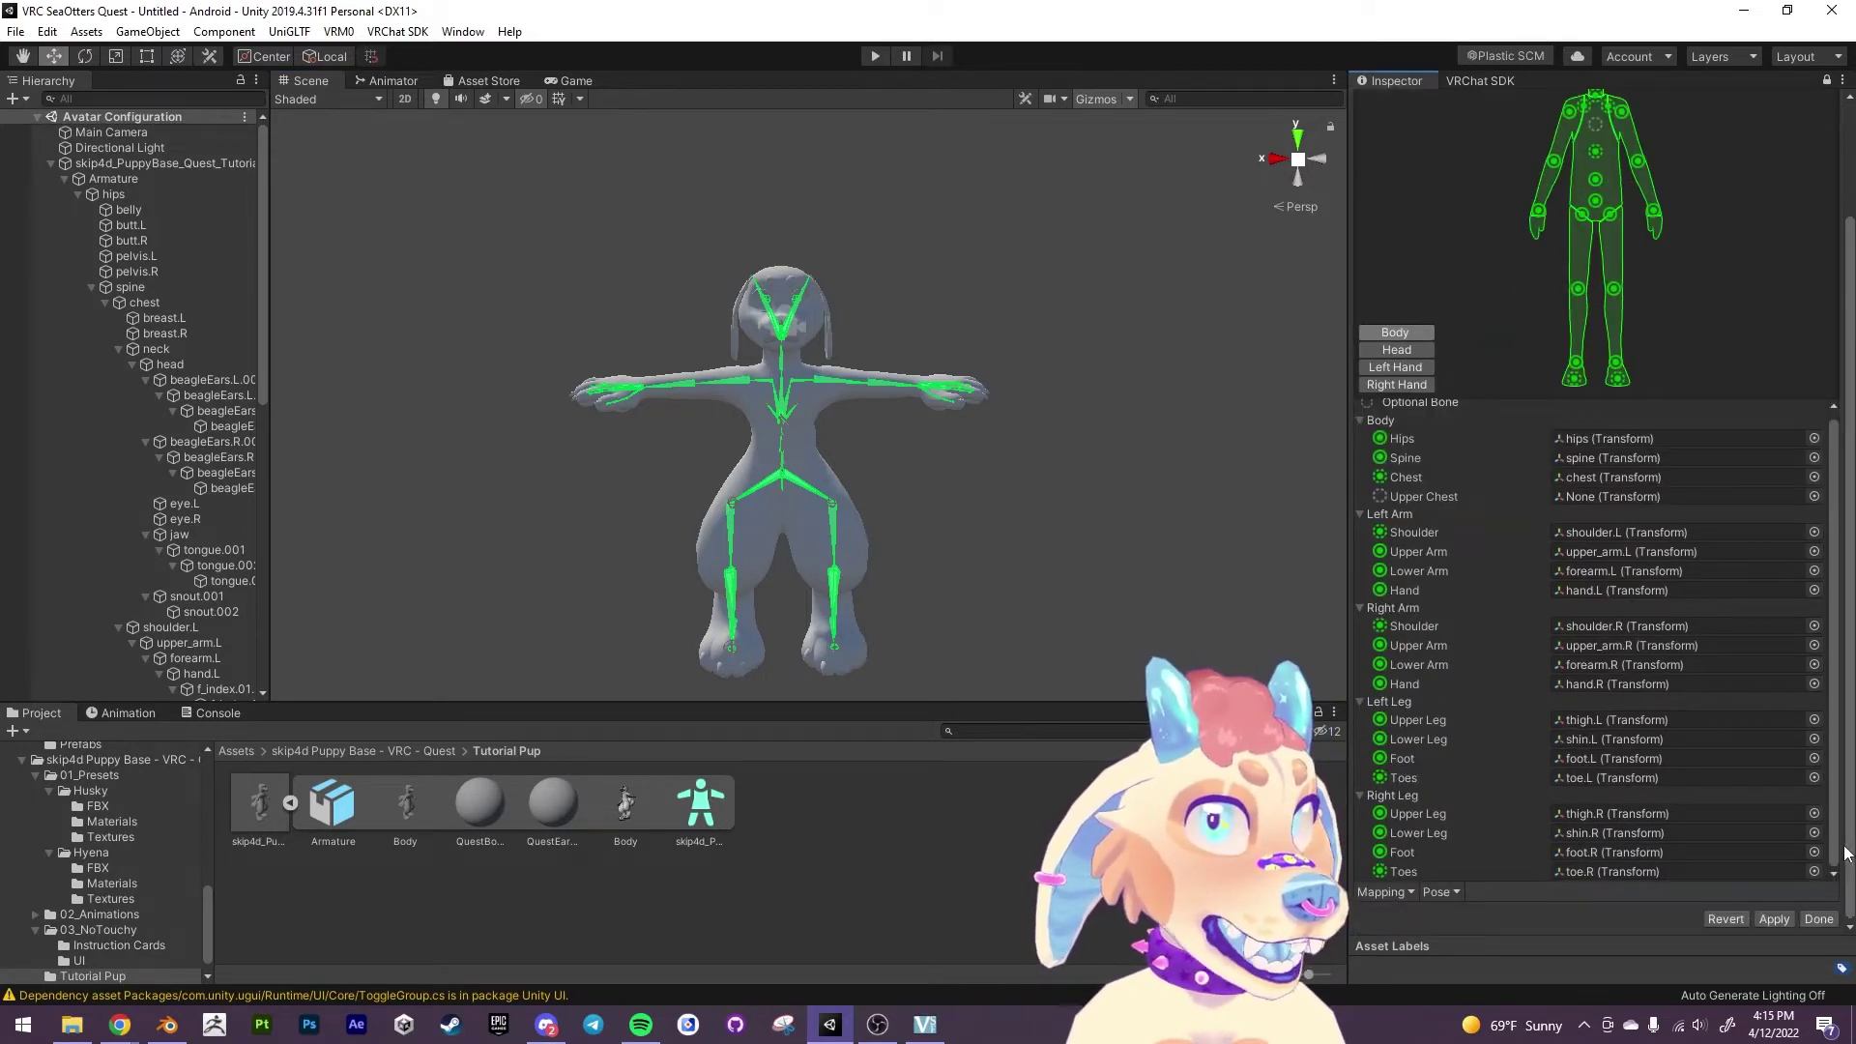
left_click(1786, 918)
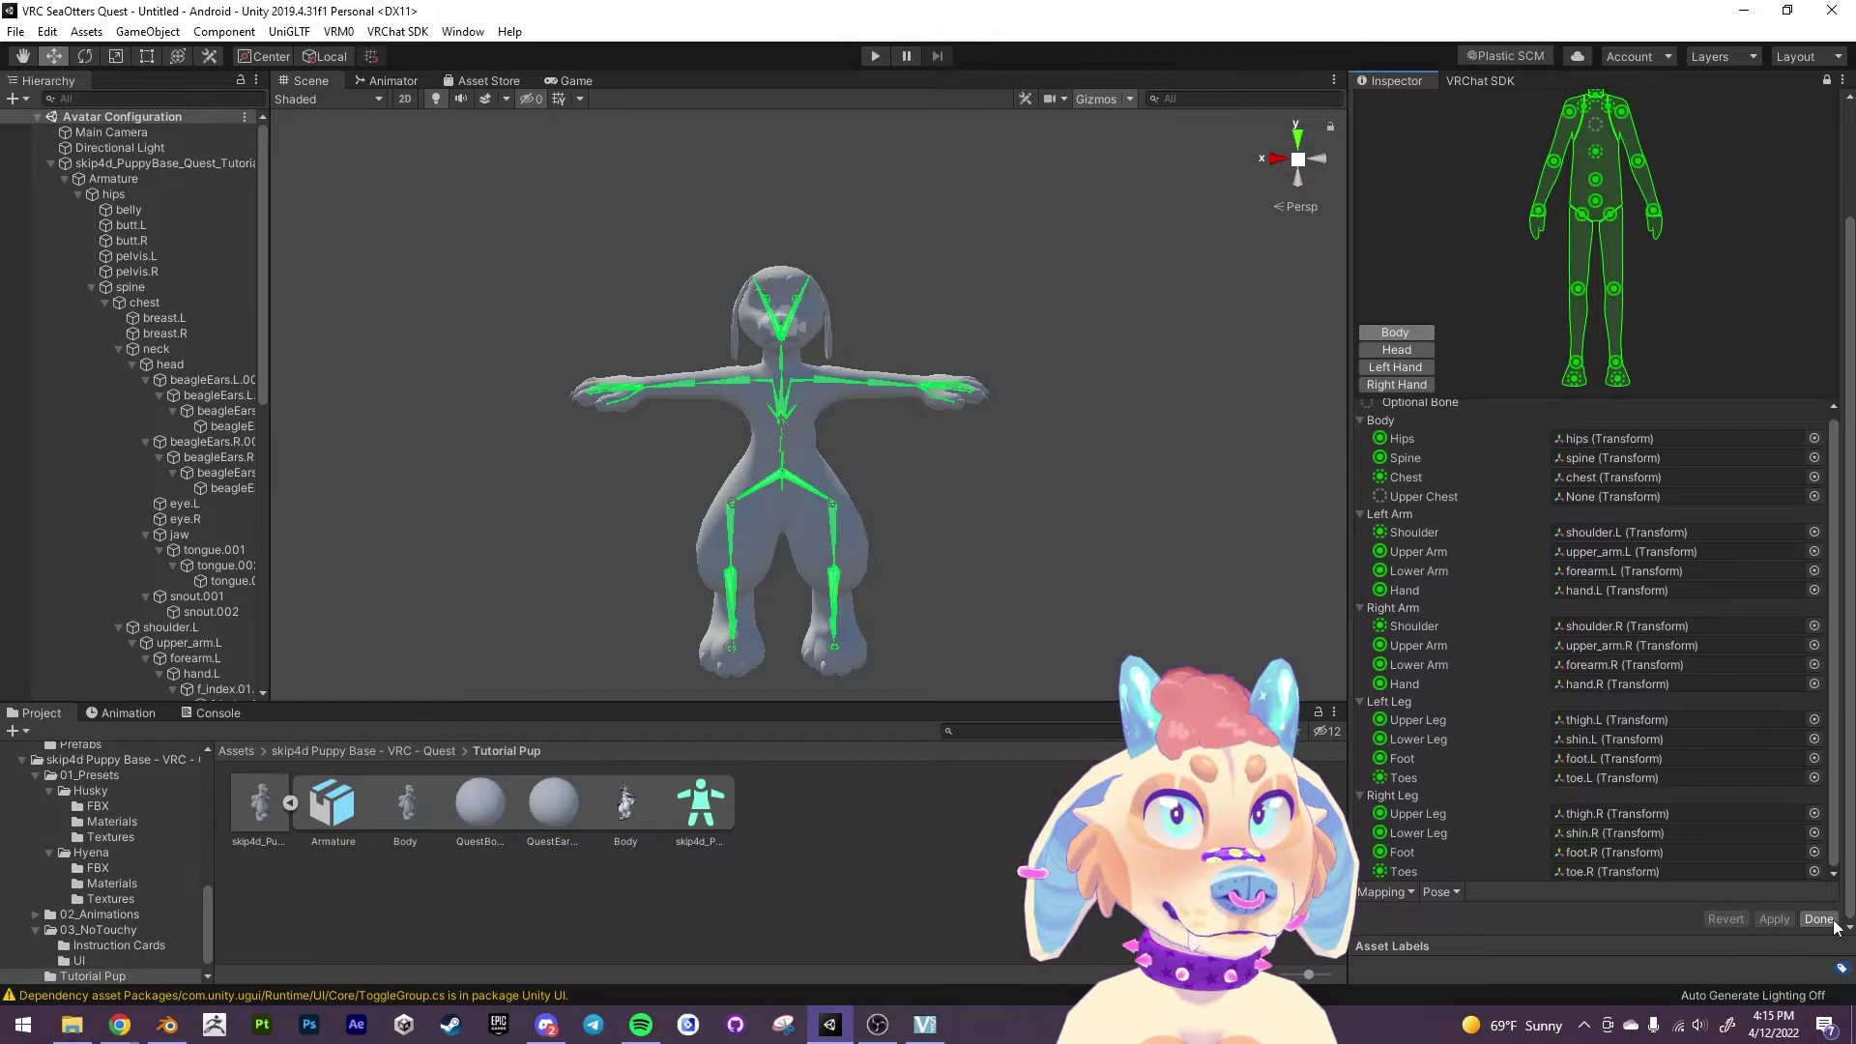
left_click(1818, 919)
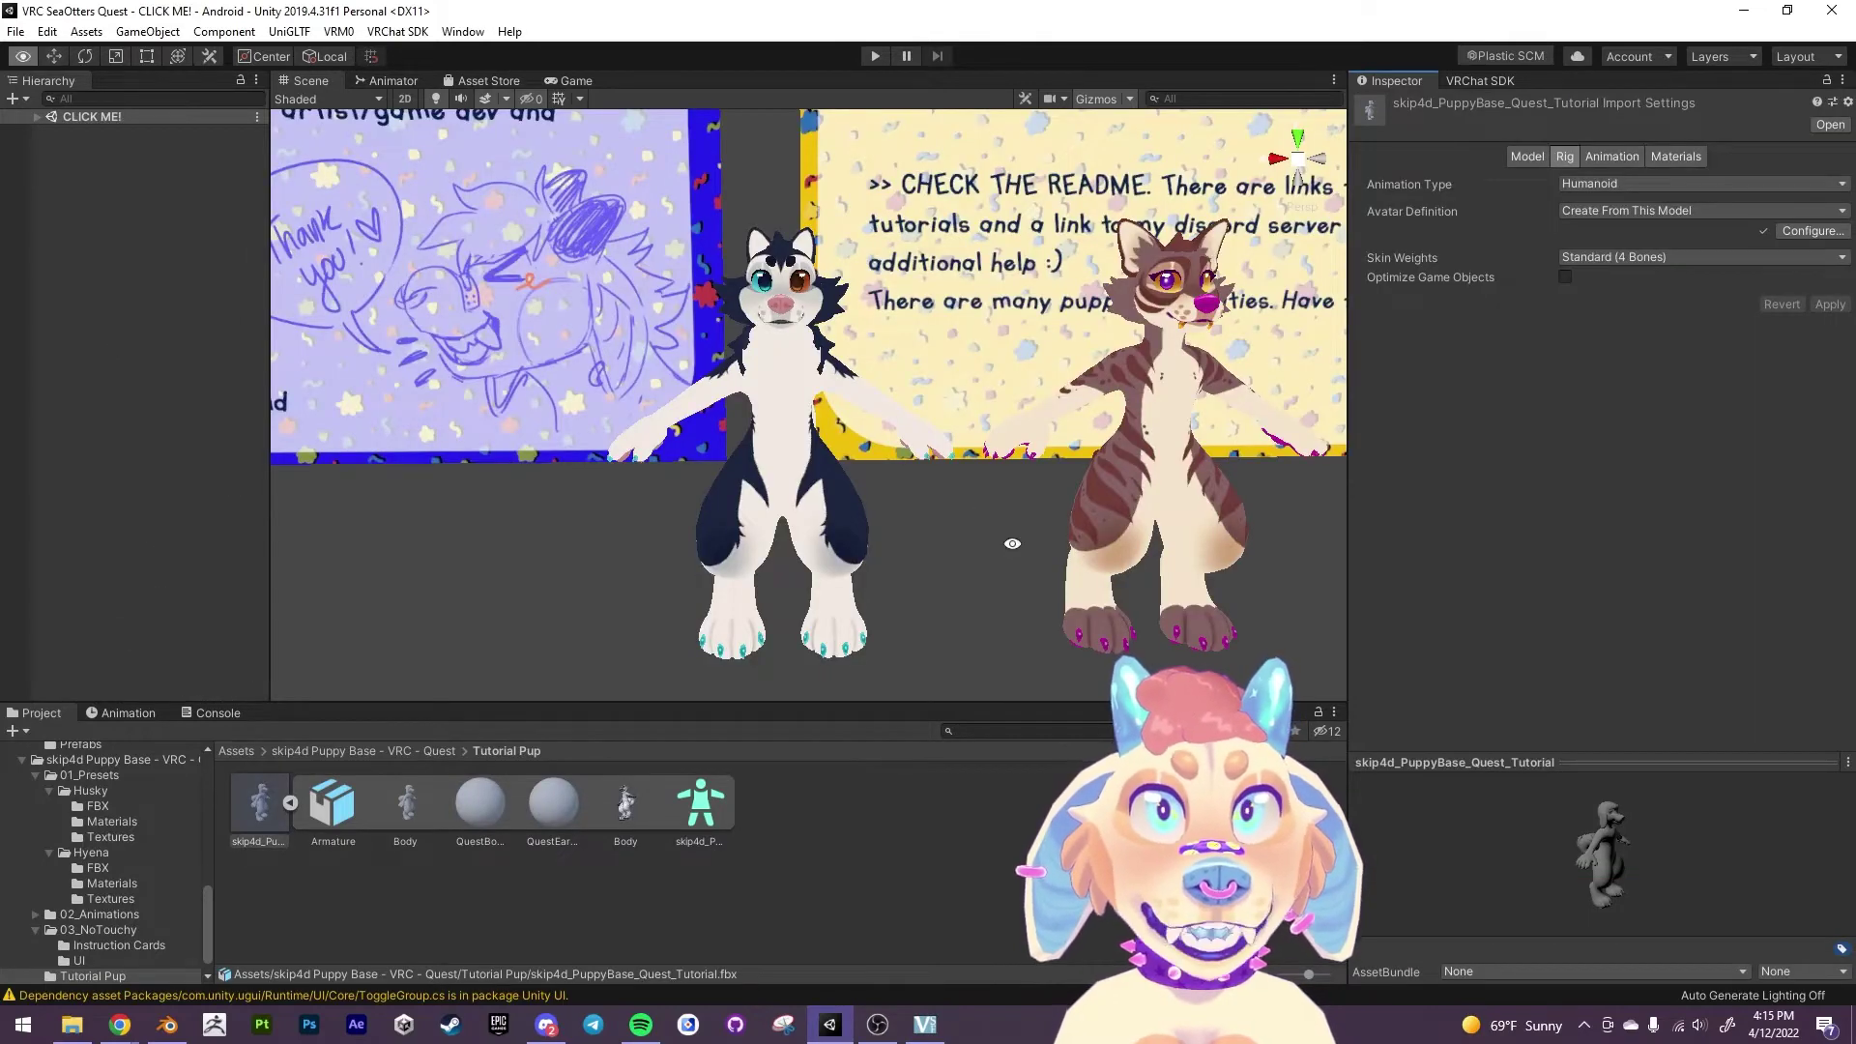
Add the skip4d_PuppyBase_Quest_Tutorial model to the scene hierarchy.
left_click(291, 804)
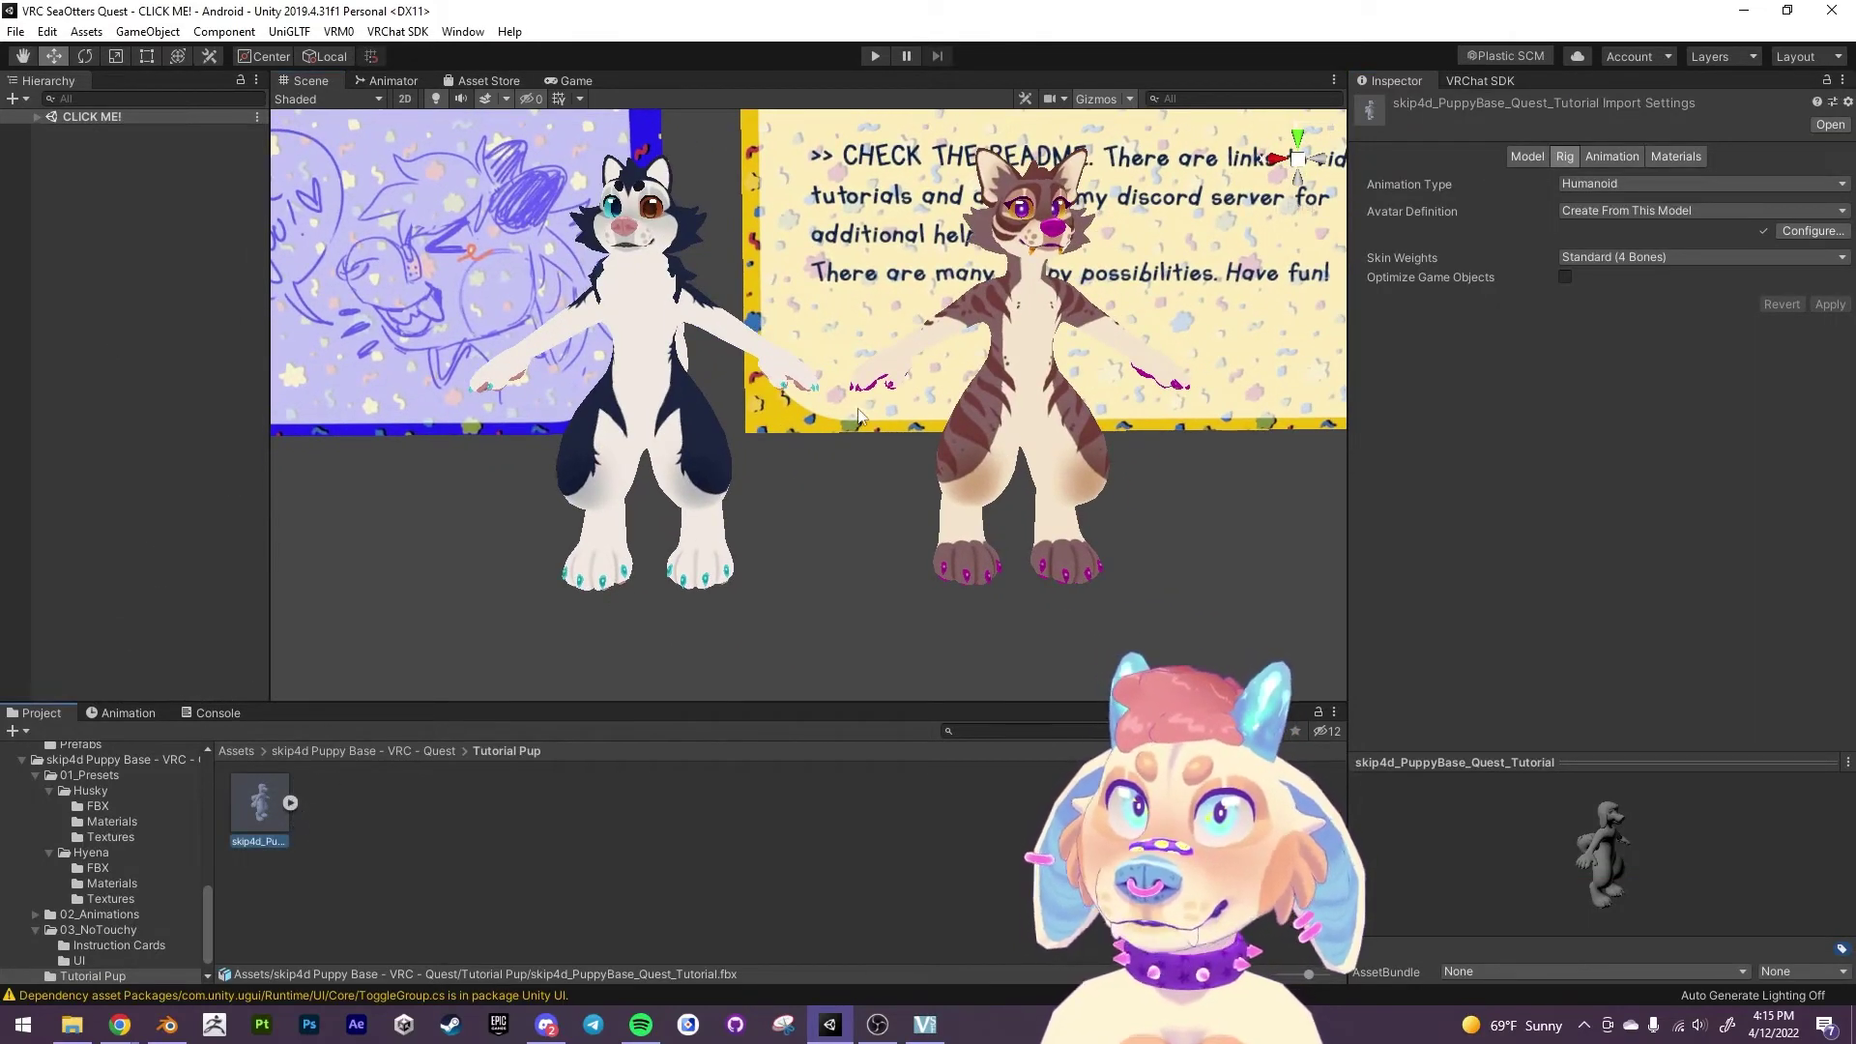
left_click(37, 117)
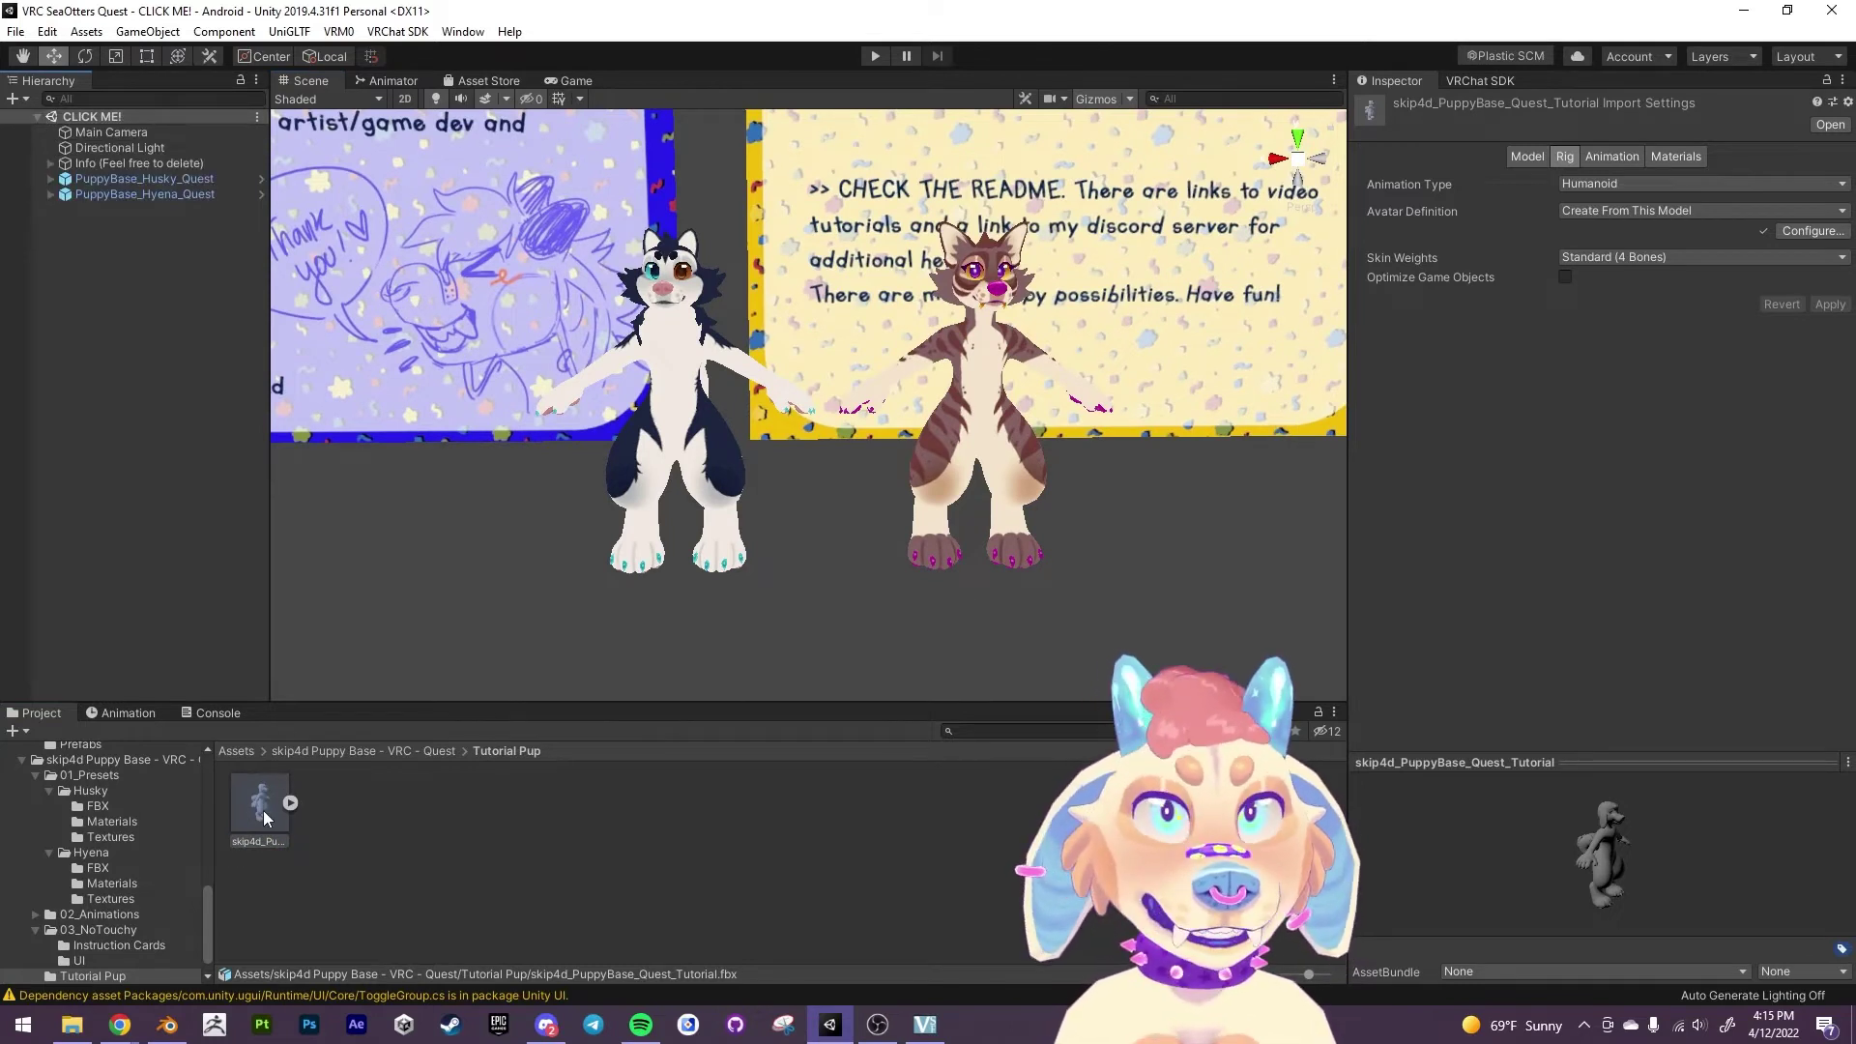
left_click_drag(263, 810, 110, 288)
middle_click_drag(704, 448, 803, 449)
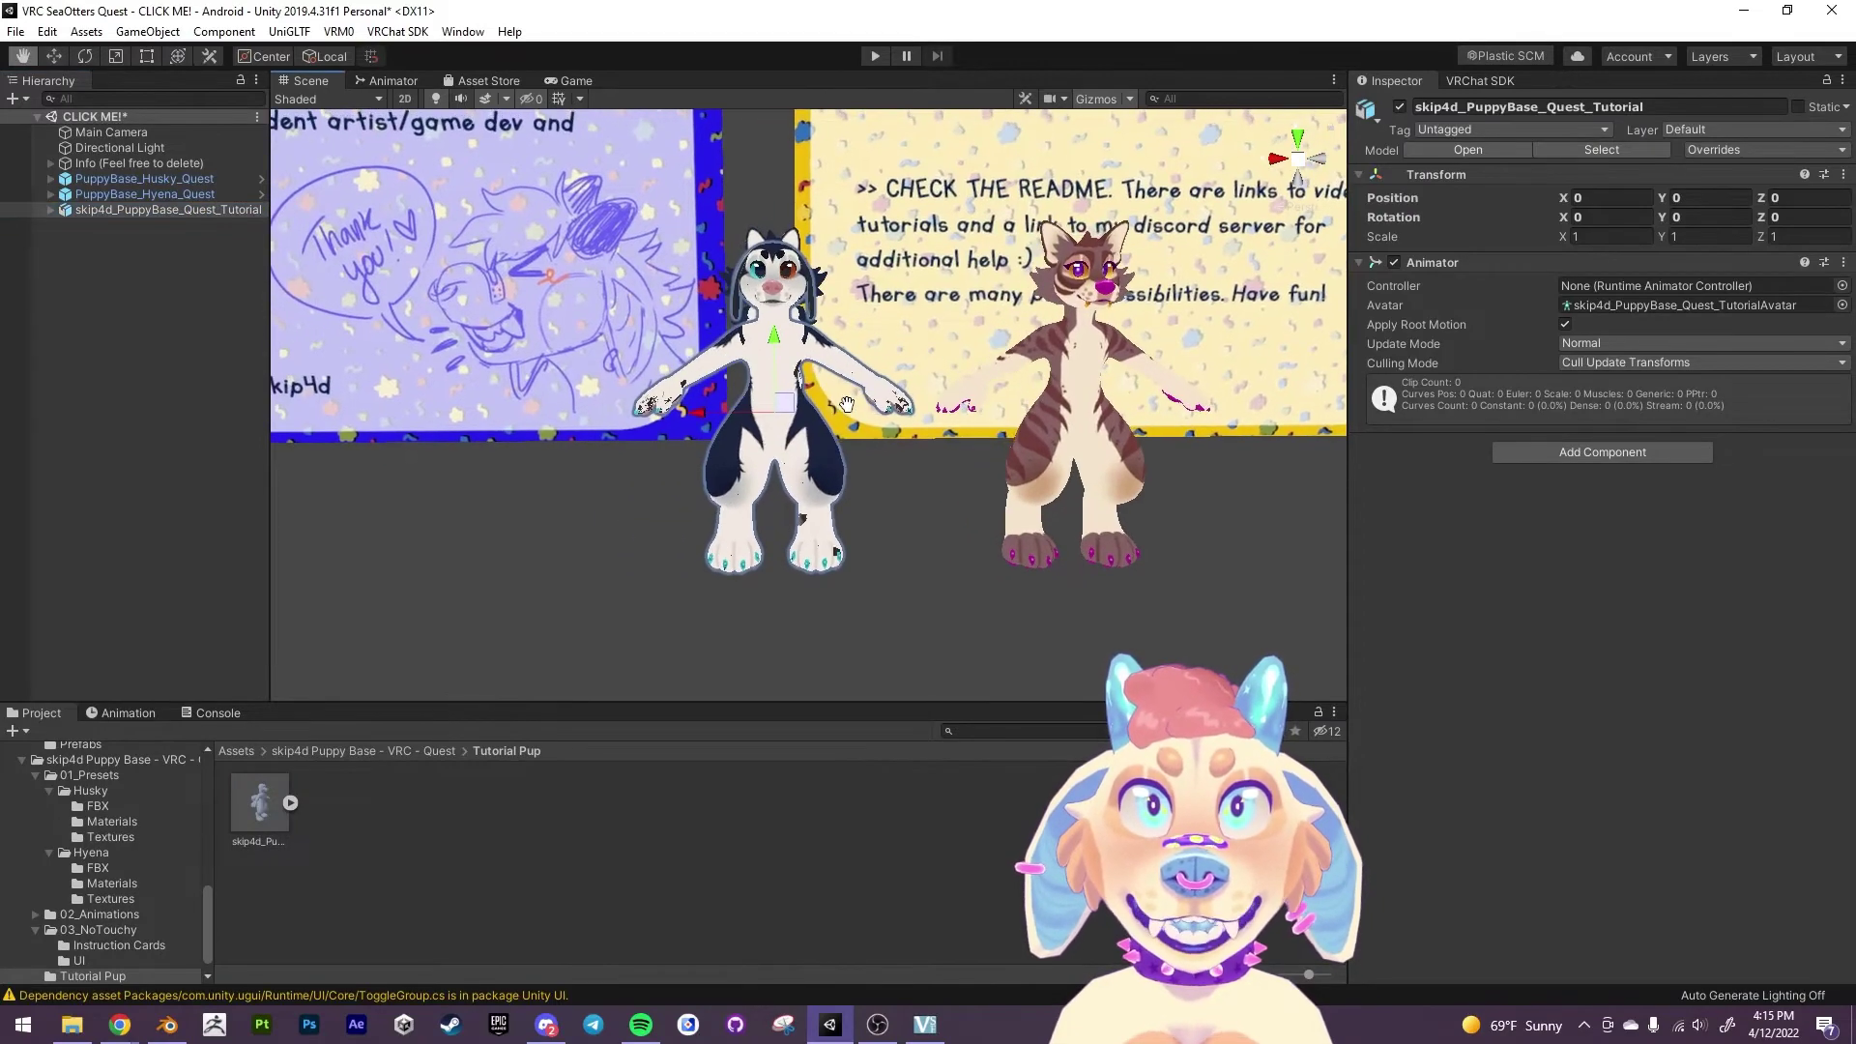
Hide the PuppyBase_Husky_Quest preset avatar.
left_click(145, 179)
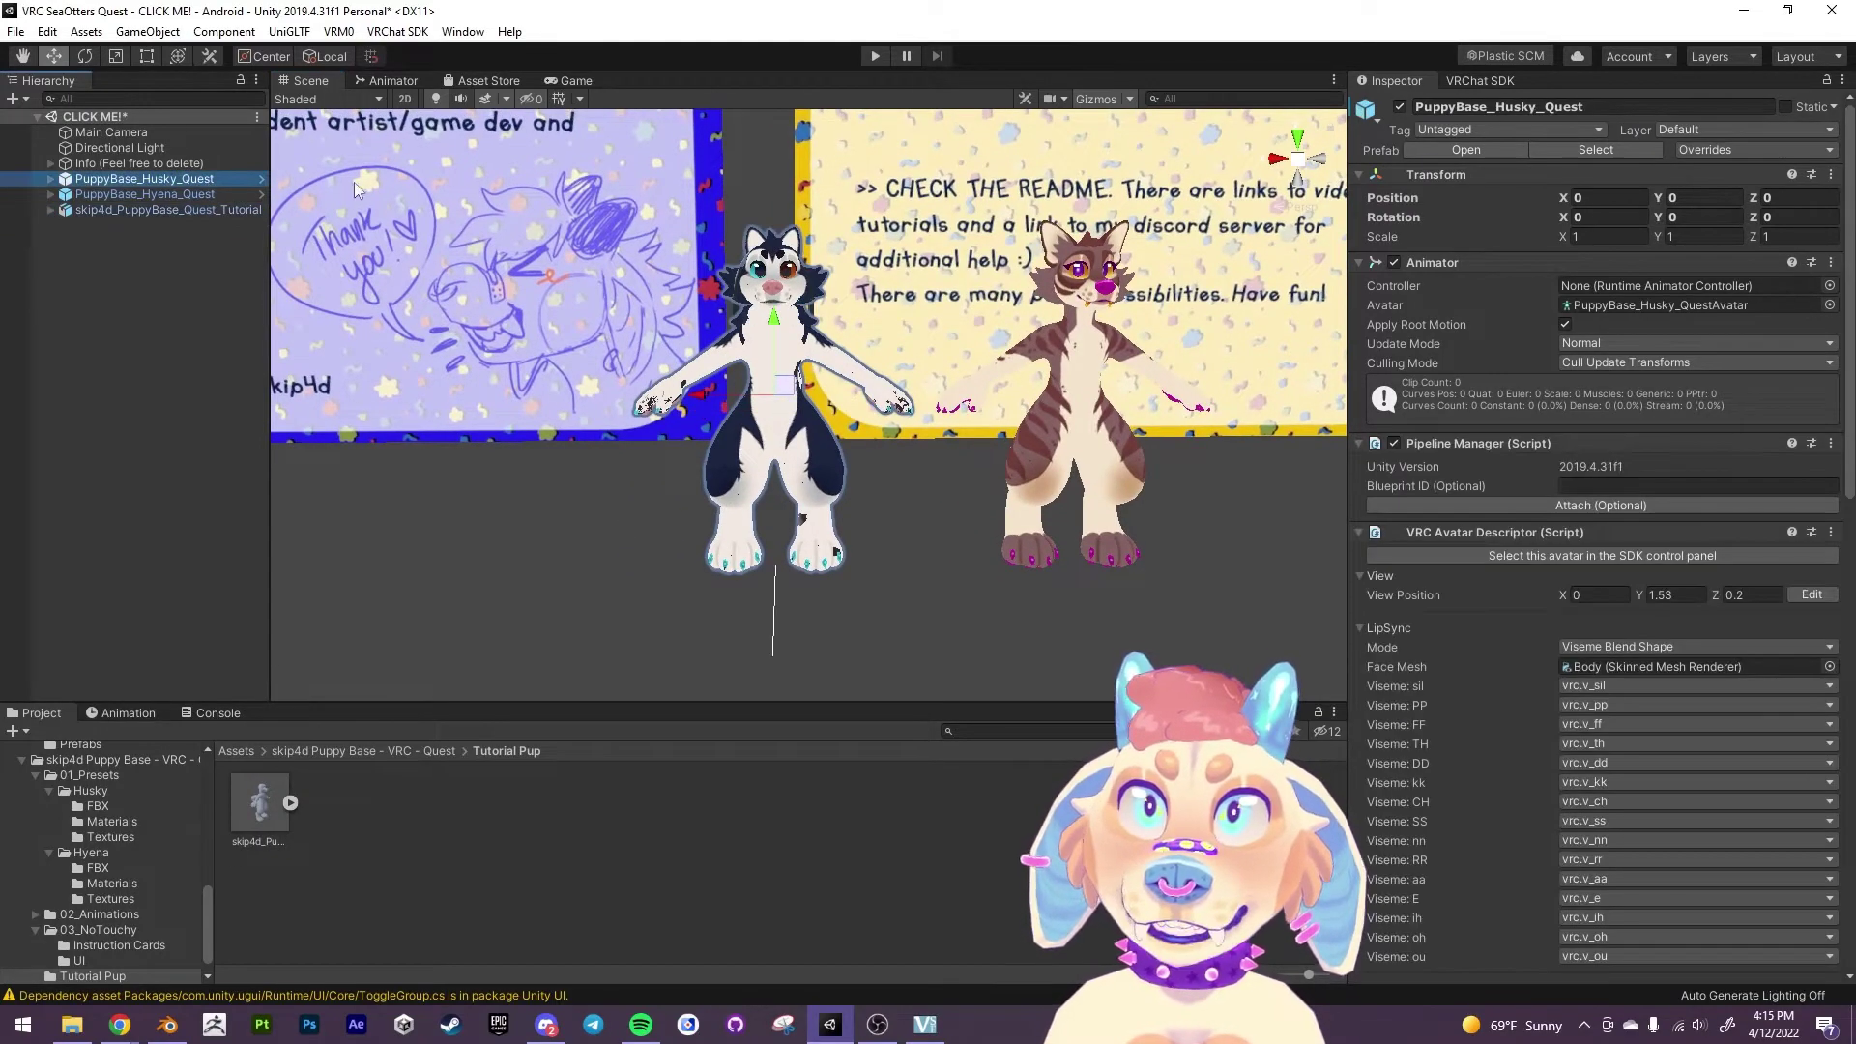
left_click(1399, 107)
middle_click_drag(832, 478, 860, 477)
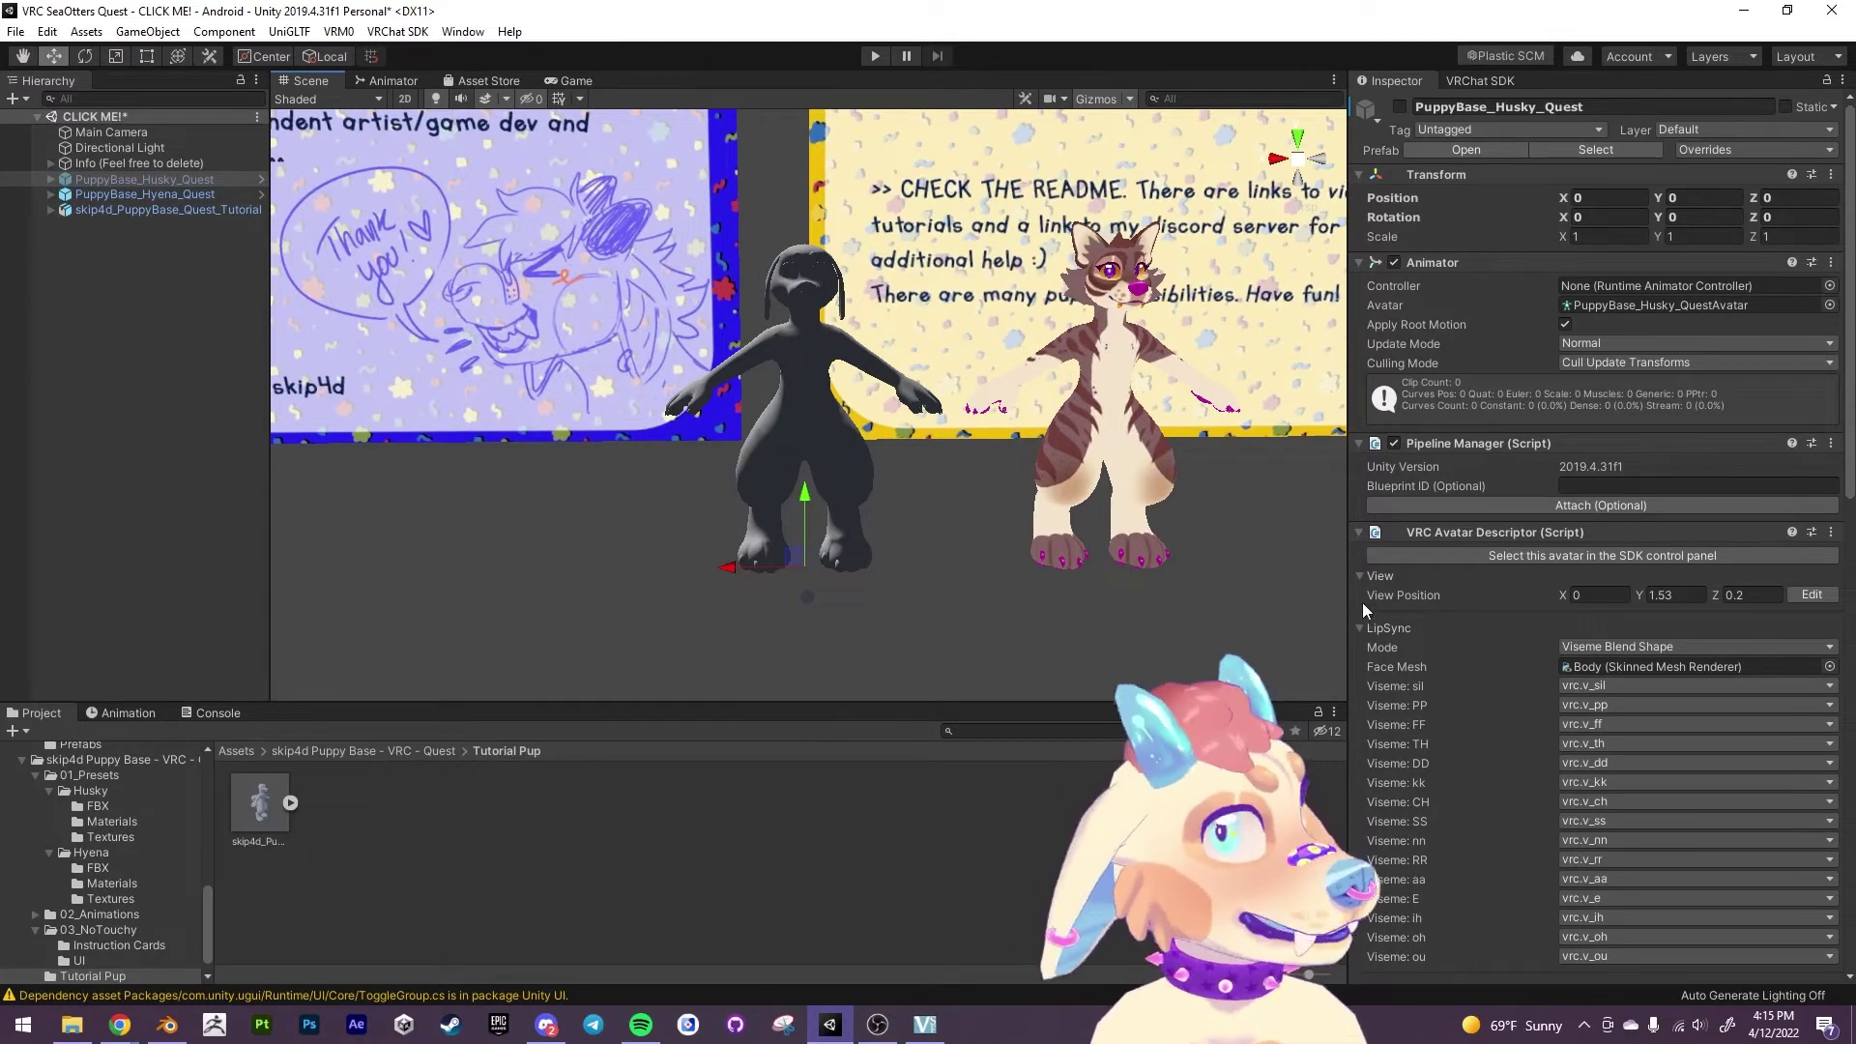
Copy the VRC Avatar Descriptor component from PuppyBase_Hyena_Quest.
left_click(147, 194)
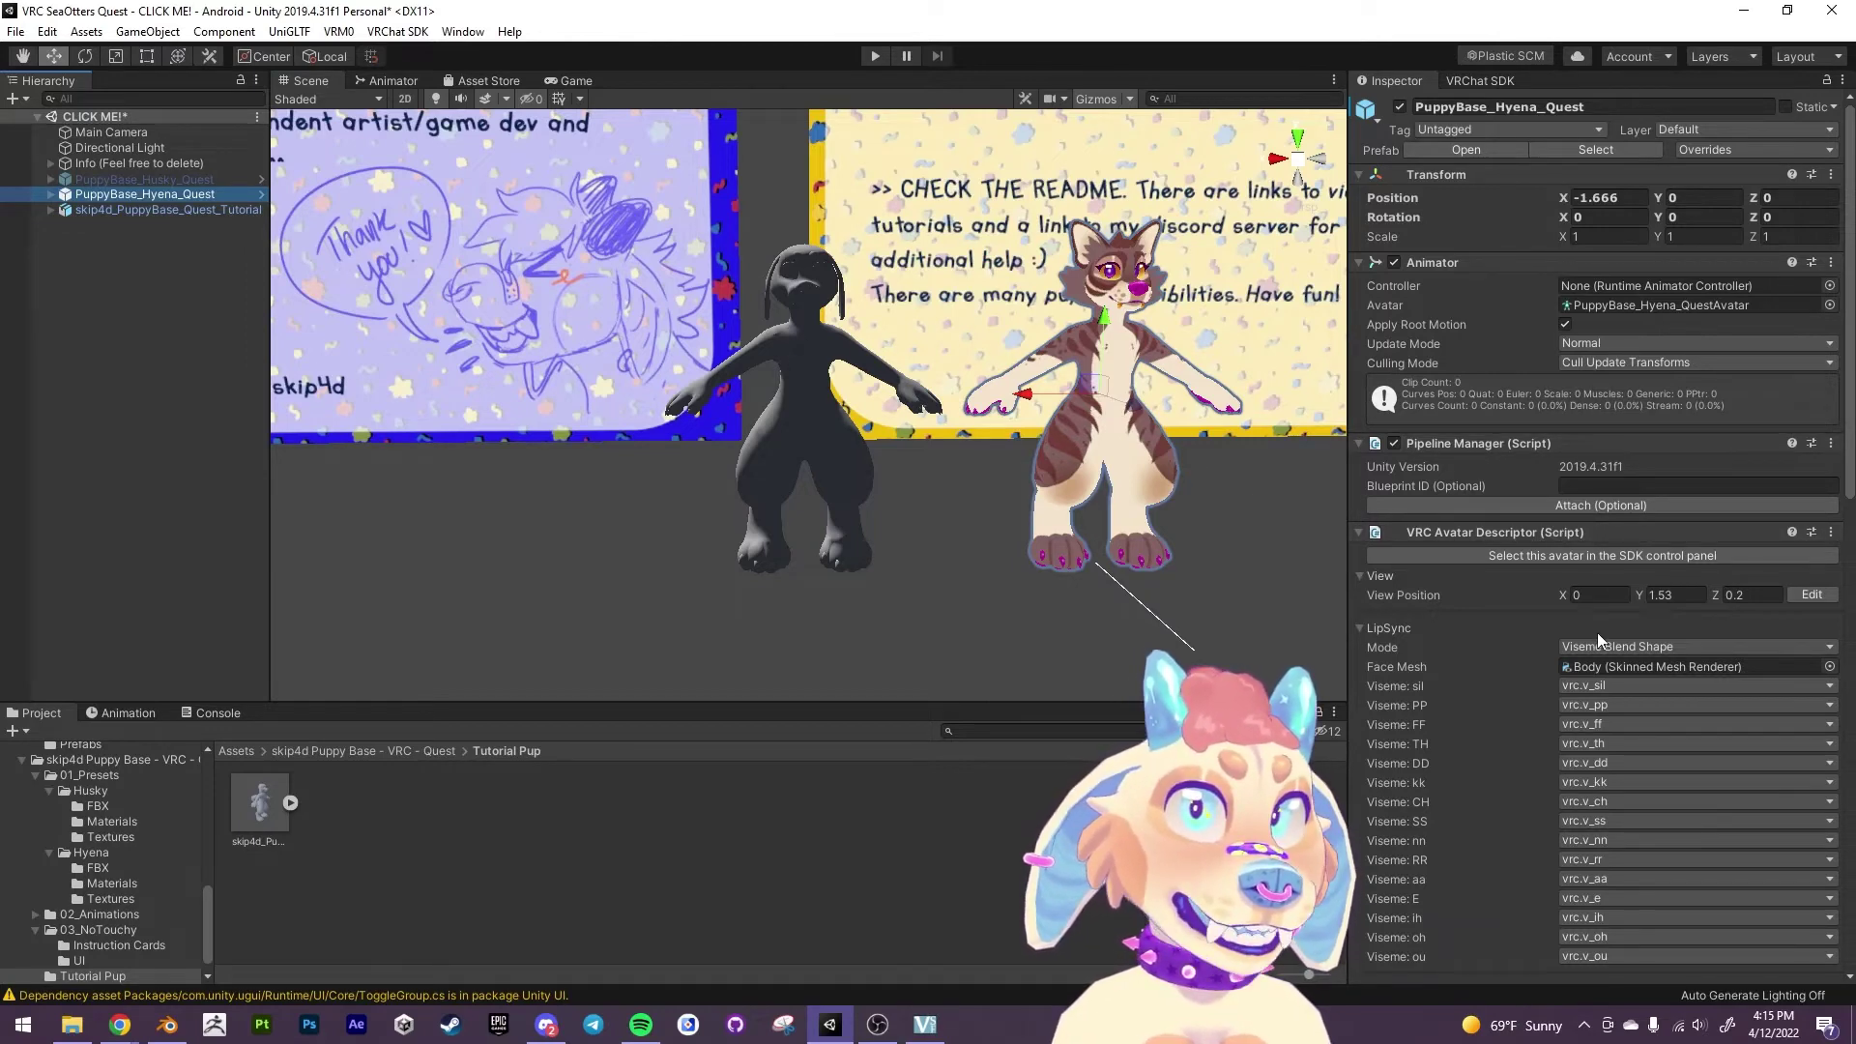
scroll(1597, 632, "down", 3)
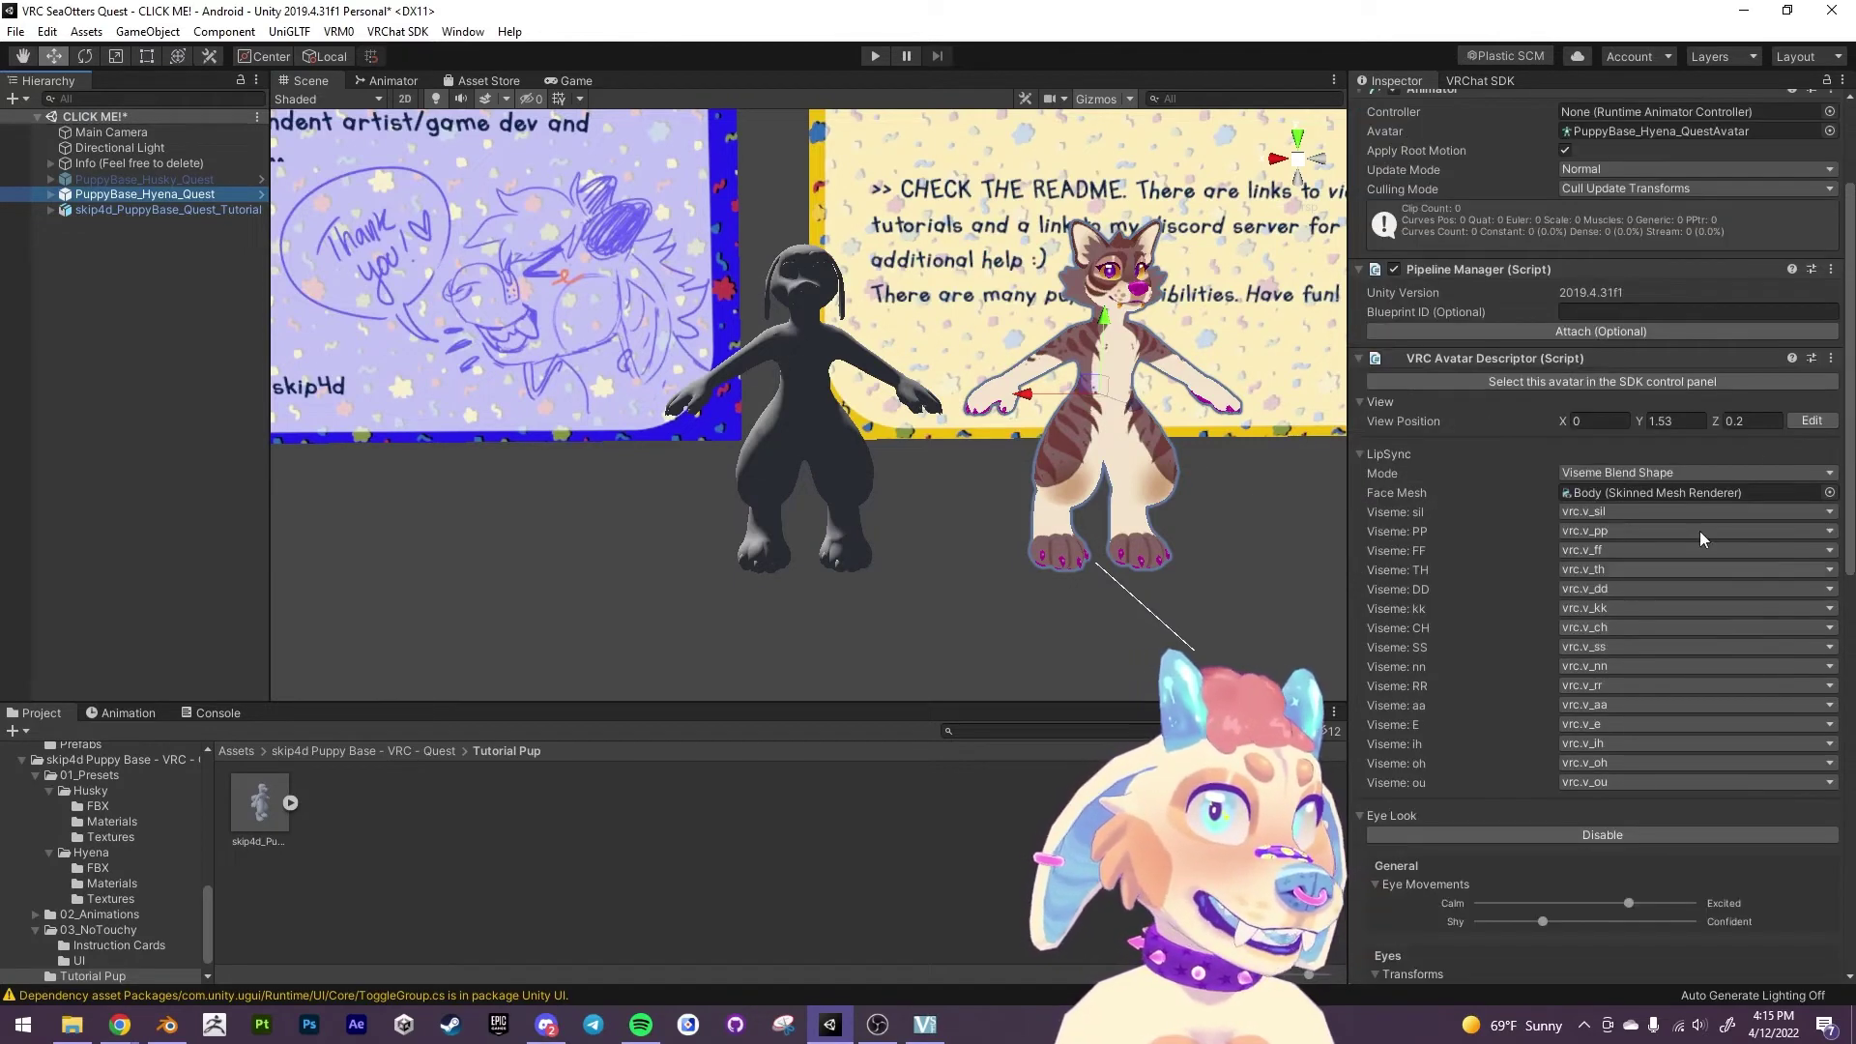
left_click(1831, 359)
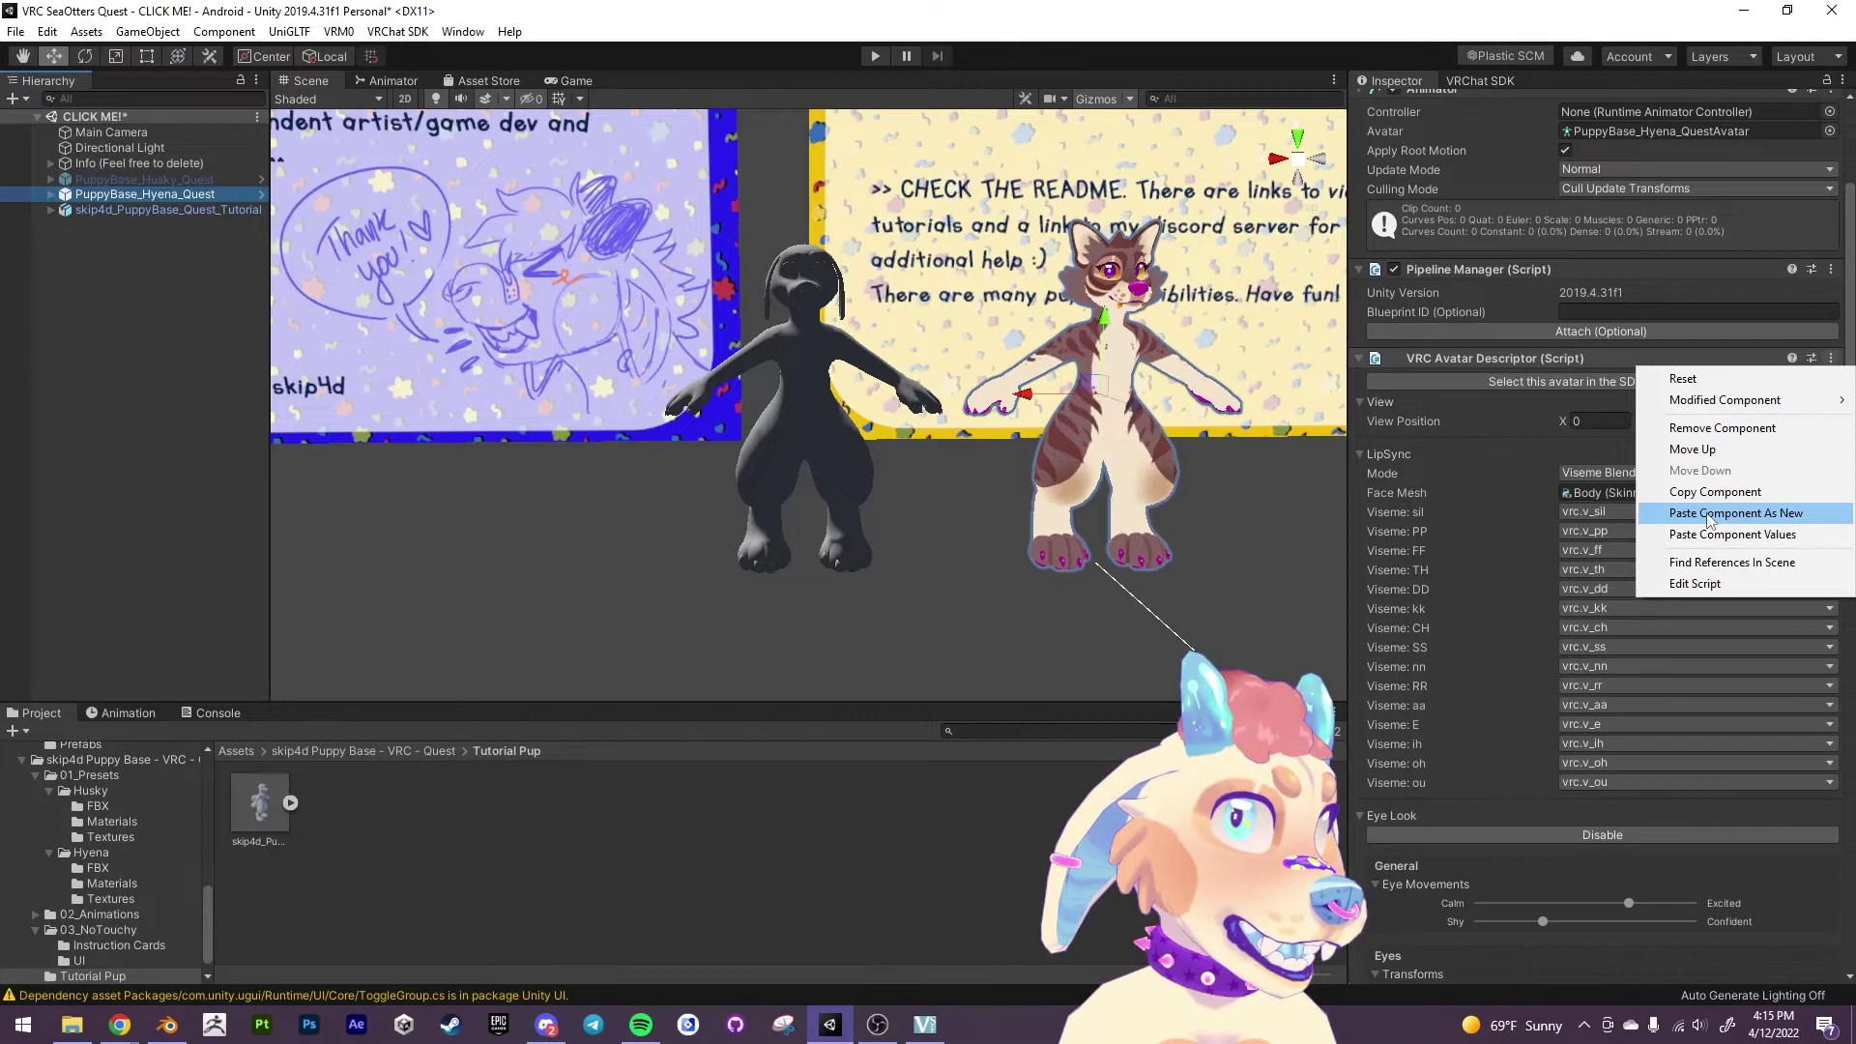
left_click(1728, 492)
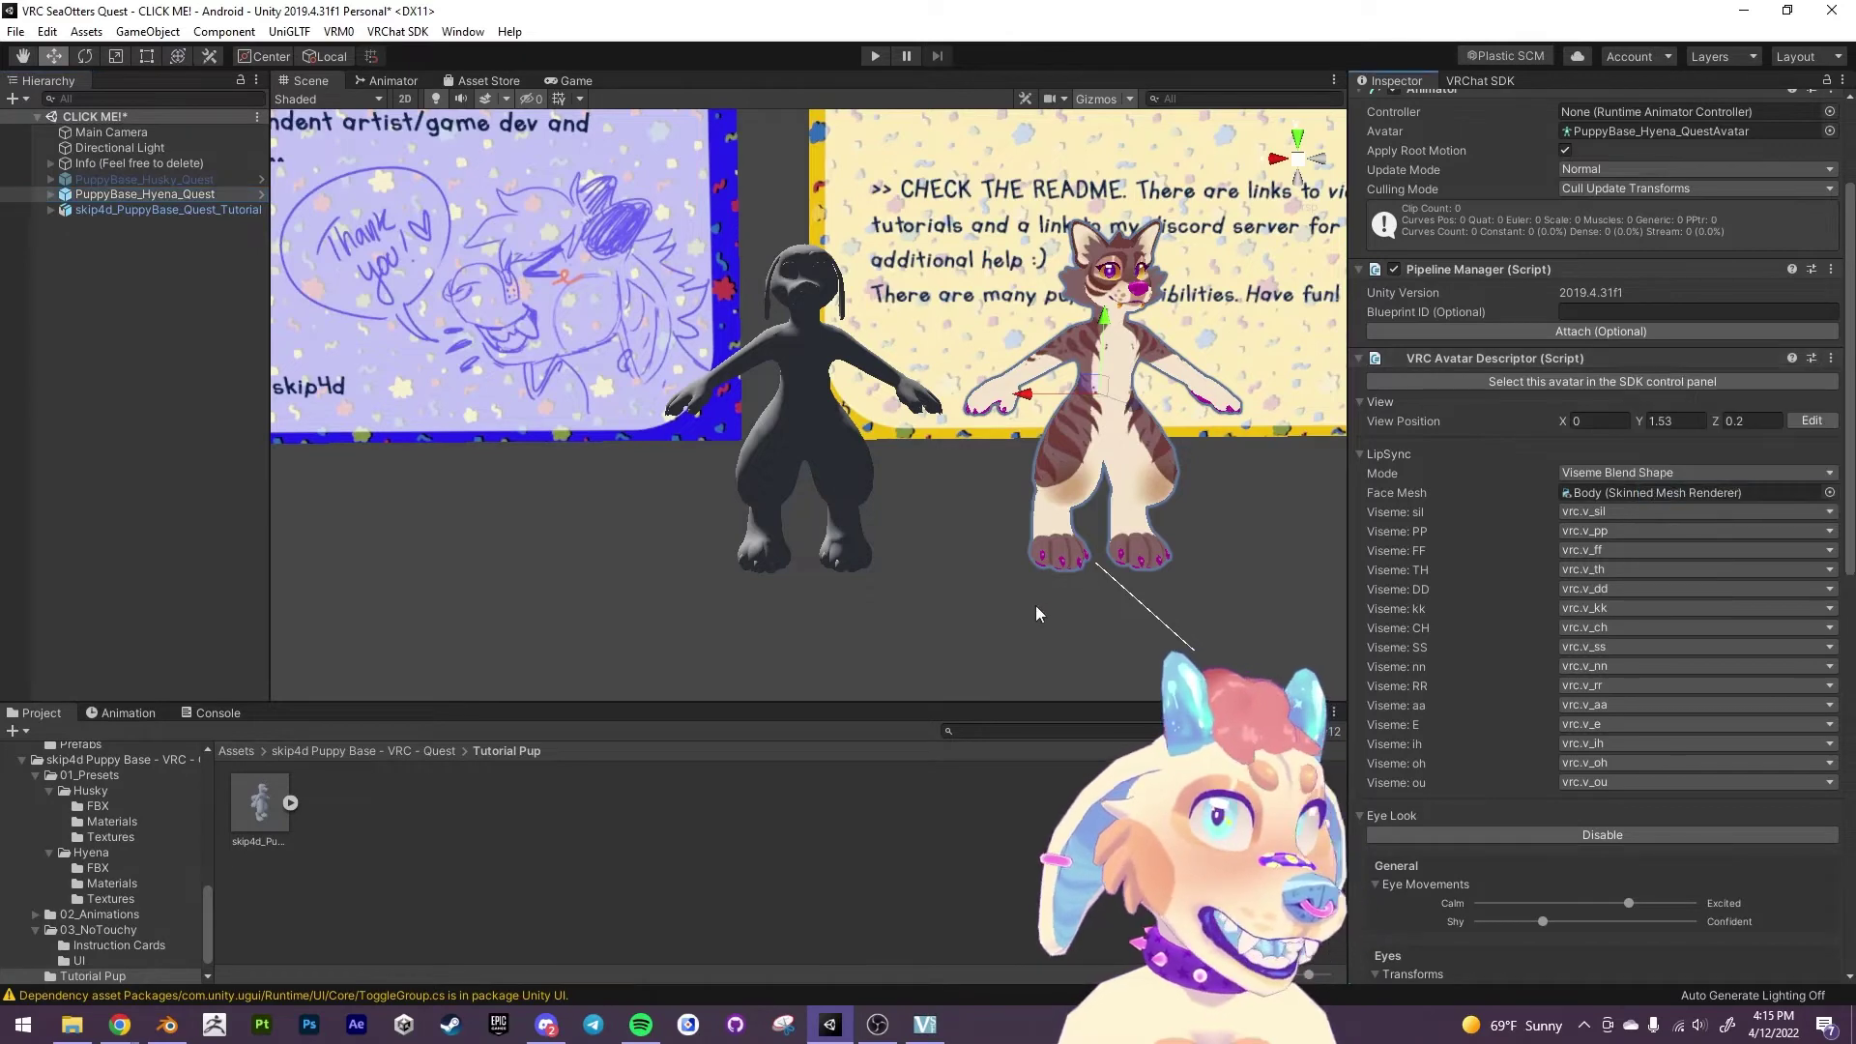
left_click(158, 210)
Paste the avatar descriptor onto the tutorial puppy as a new component.
left_click(1843, 262)
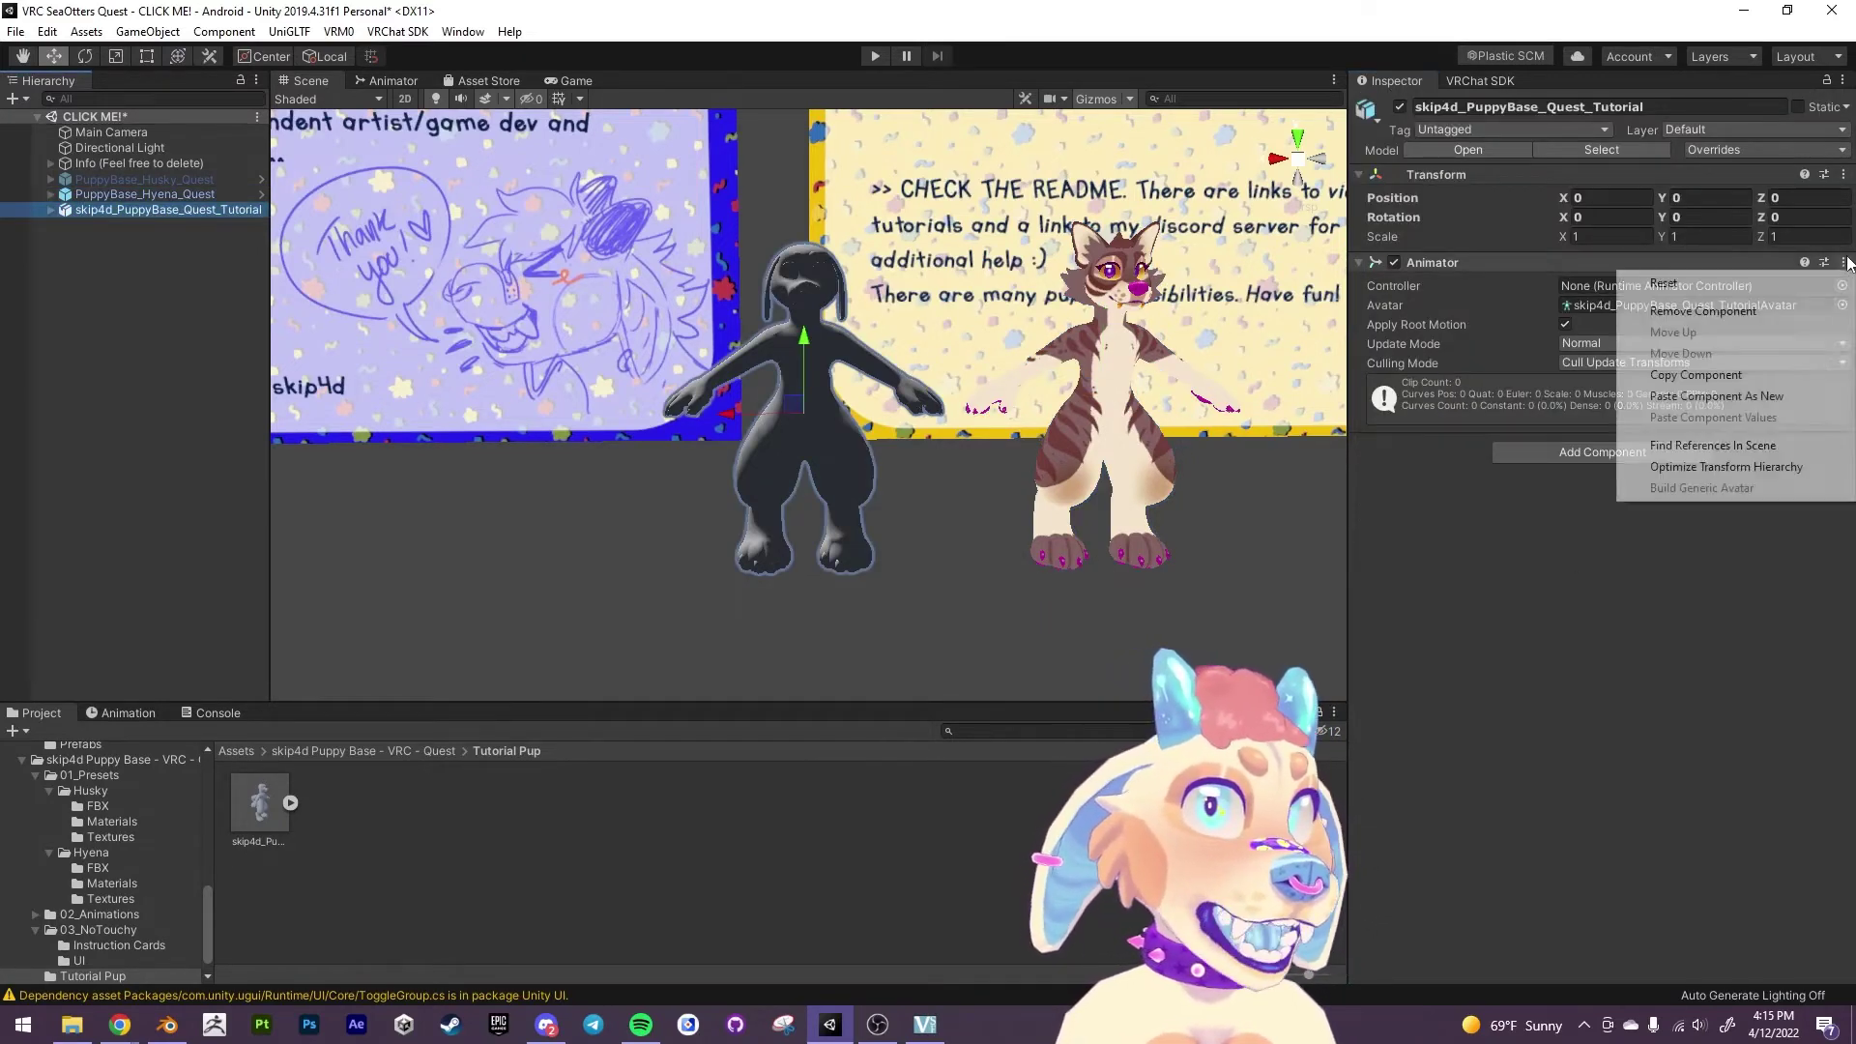
left_click(1730, 396)
scroll(1462, 599, "down", 5)
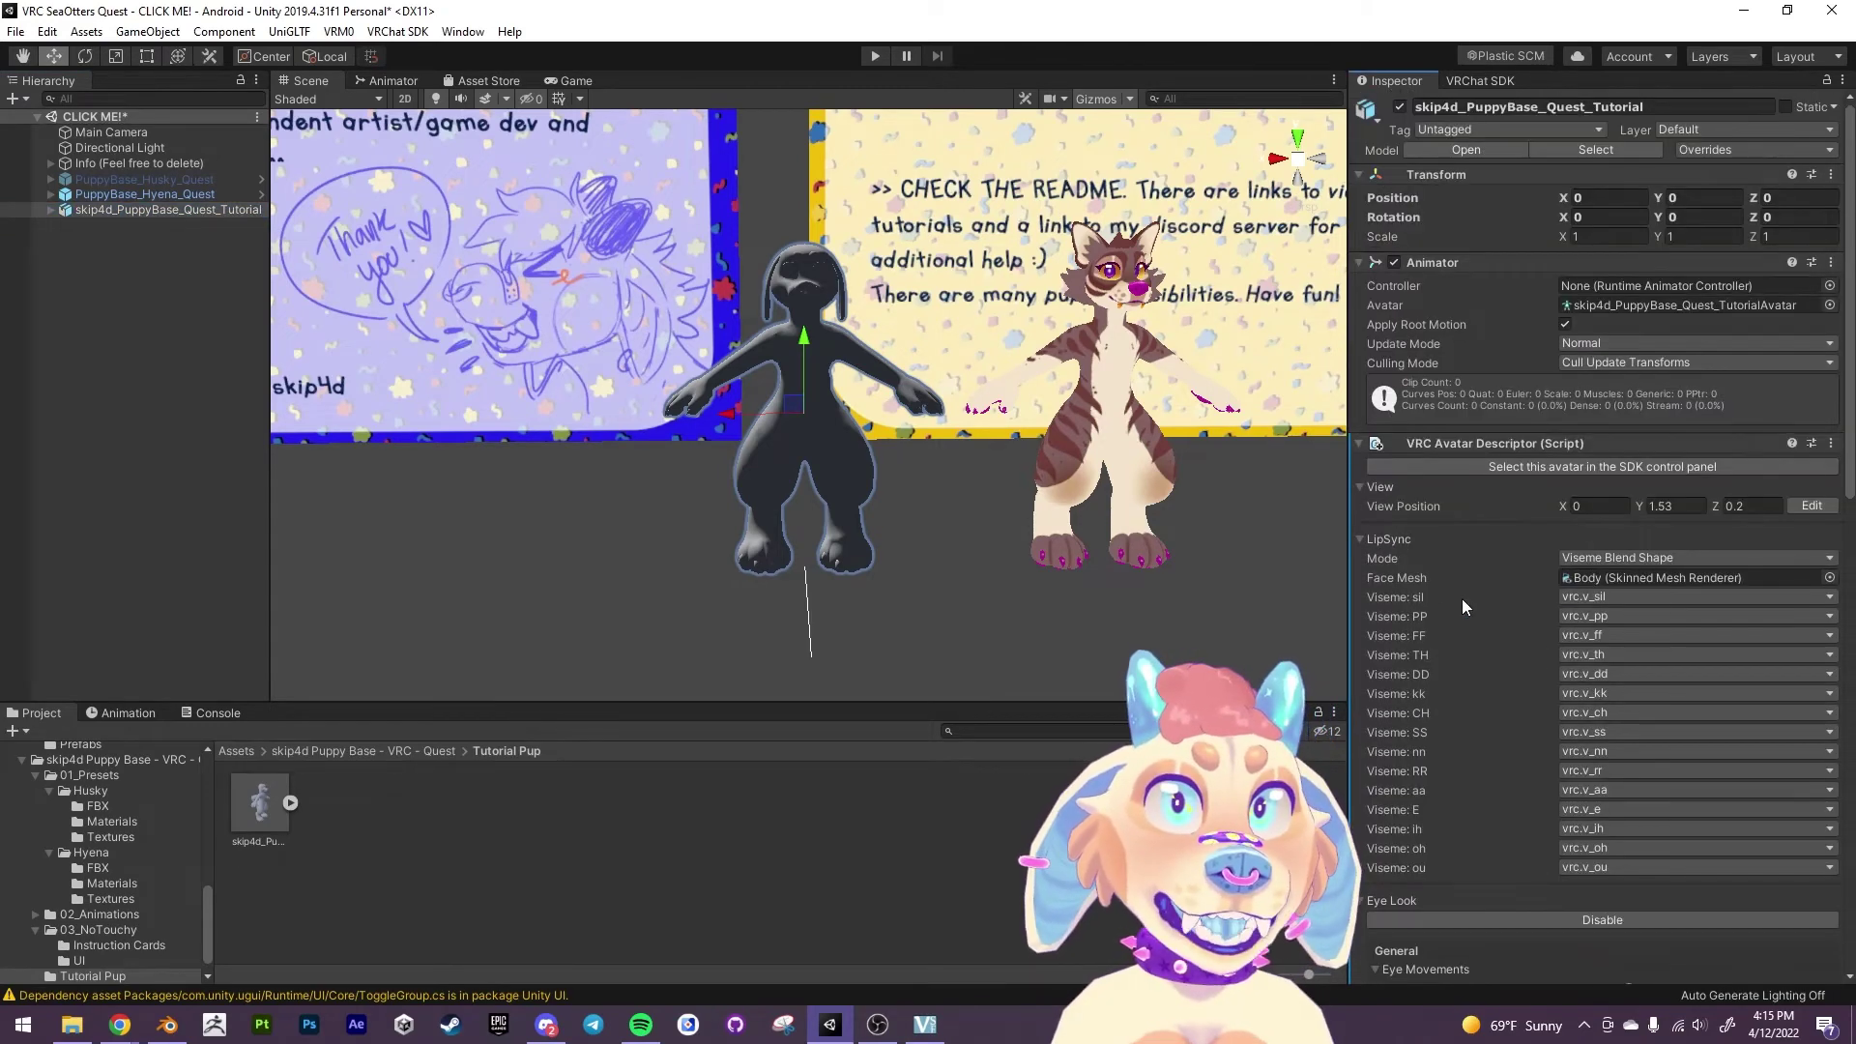
Expand Armature > hips > spine > chest > neck > head to reveal the eye bones.
left_click(52, 211)
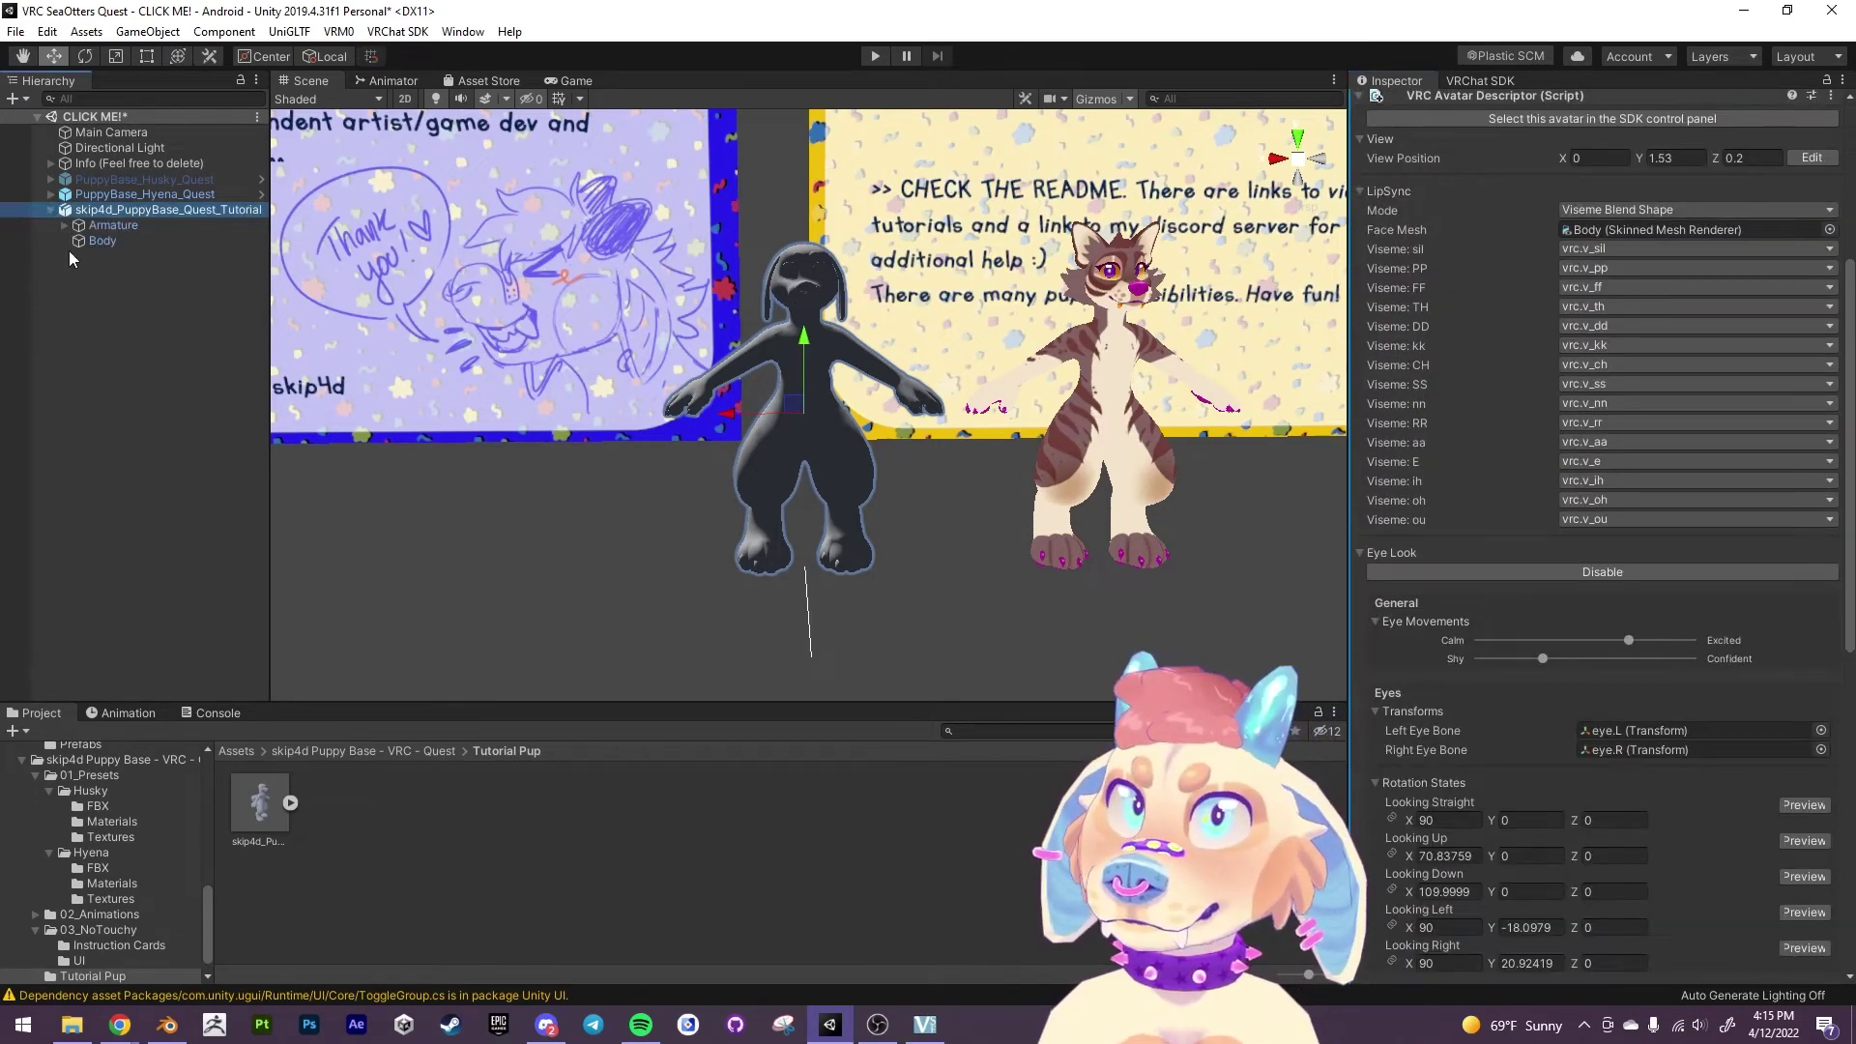
left_click(70, 225)
left_click(66, 225)
left_click(145, 210)
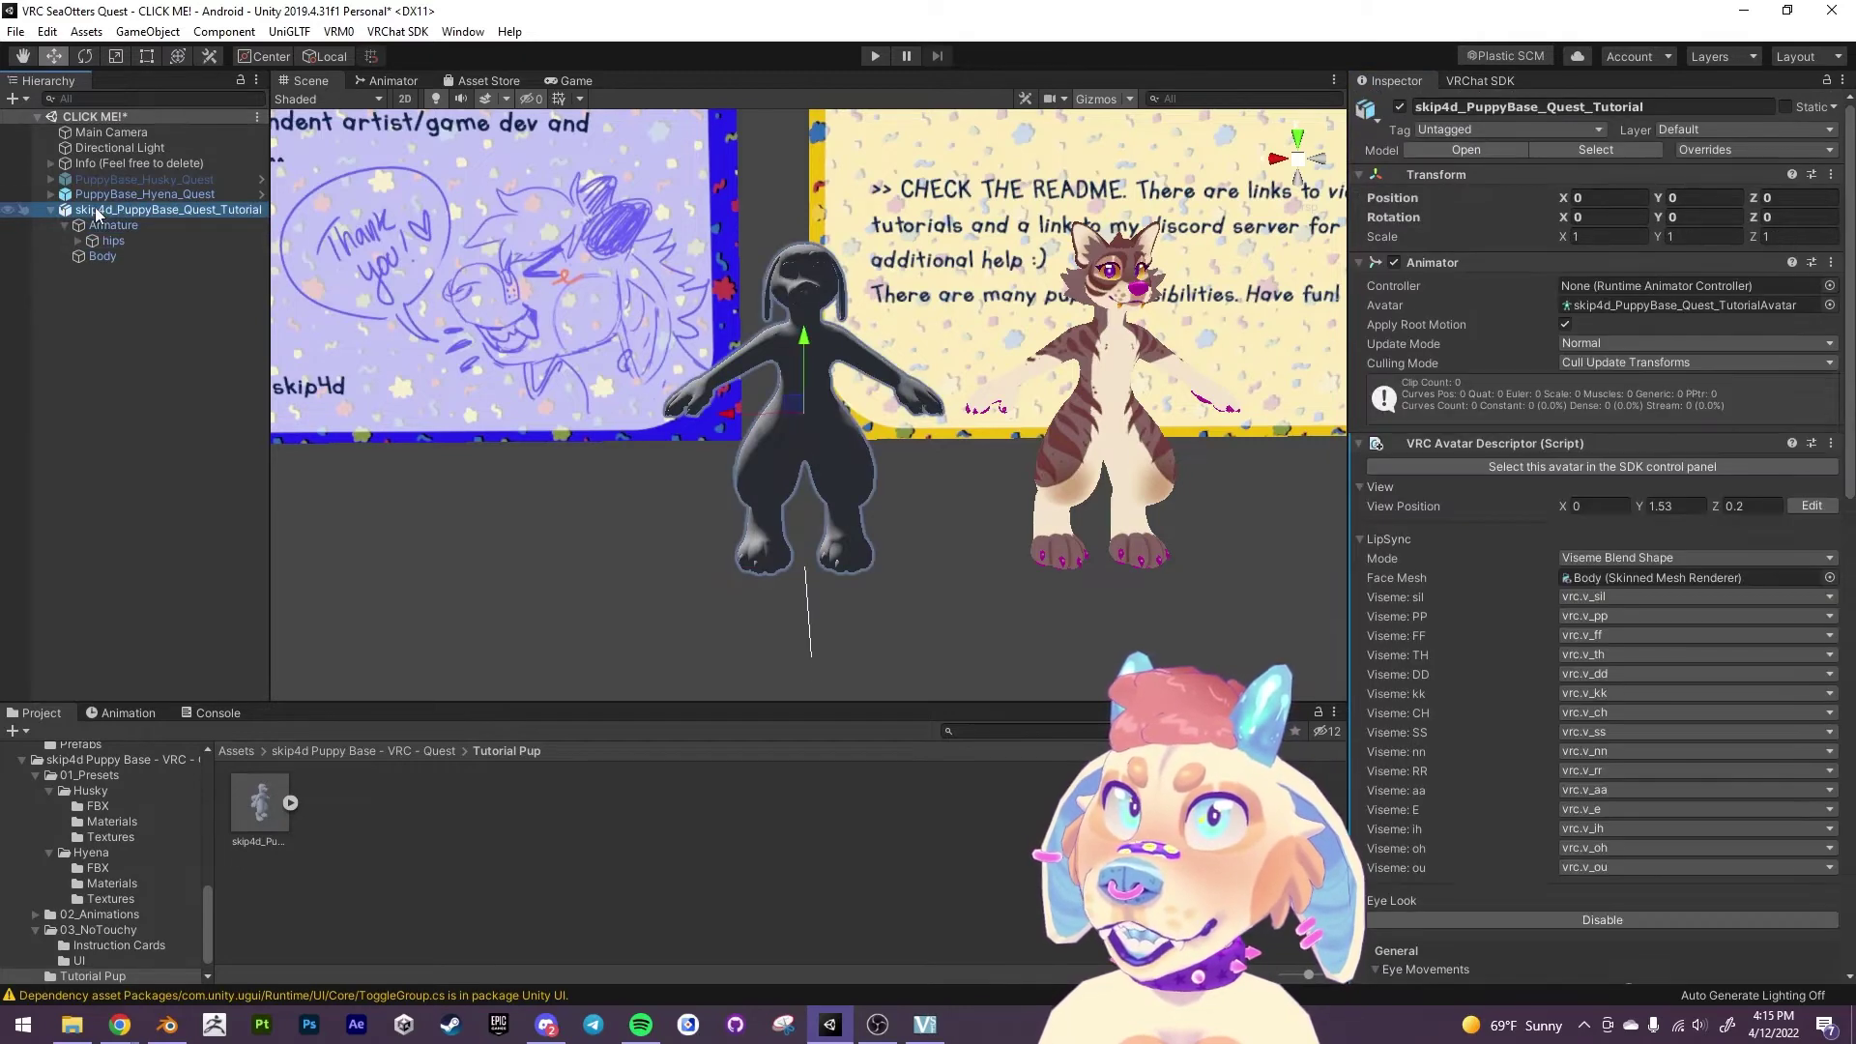
scroll(1530, 601, "down", 3)
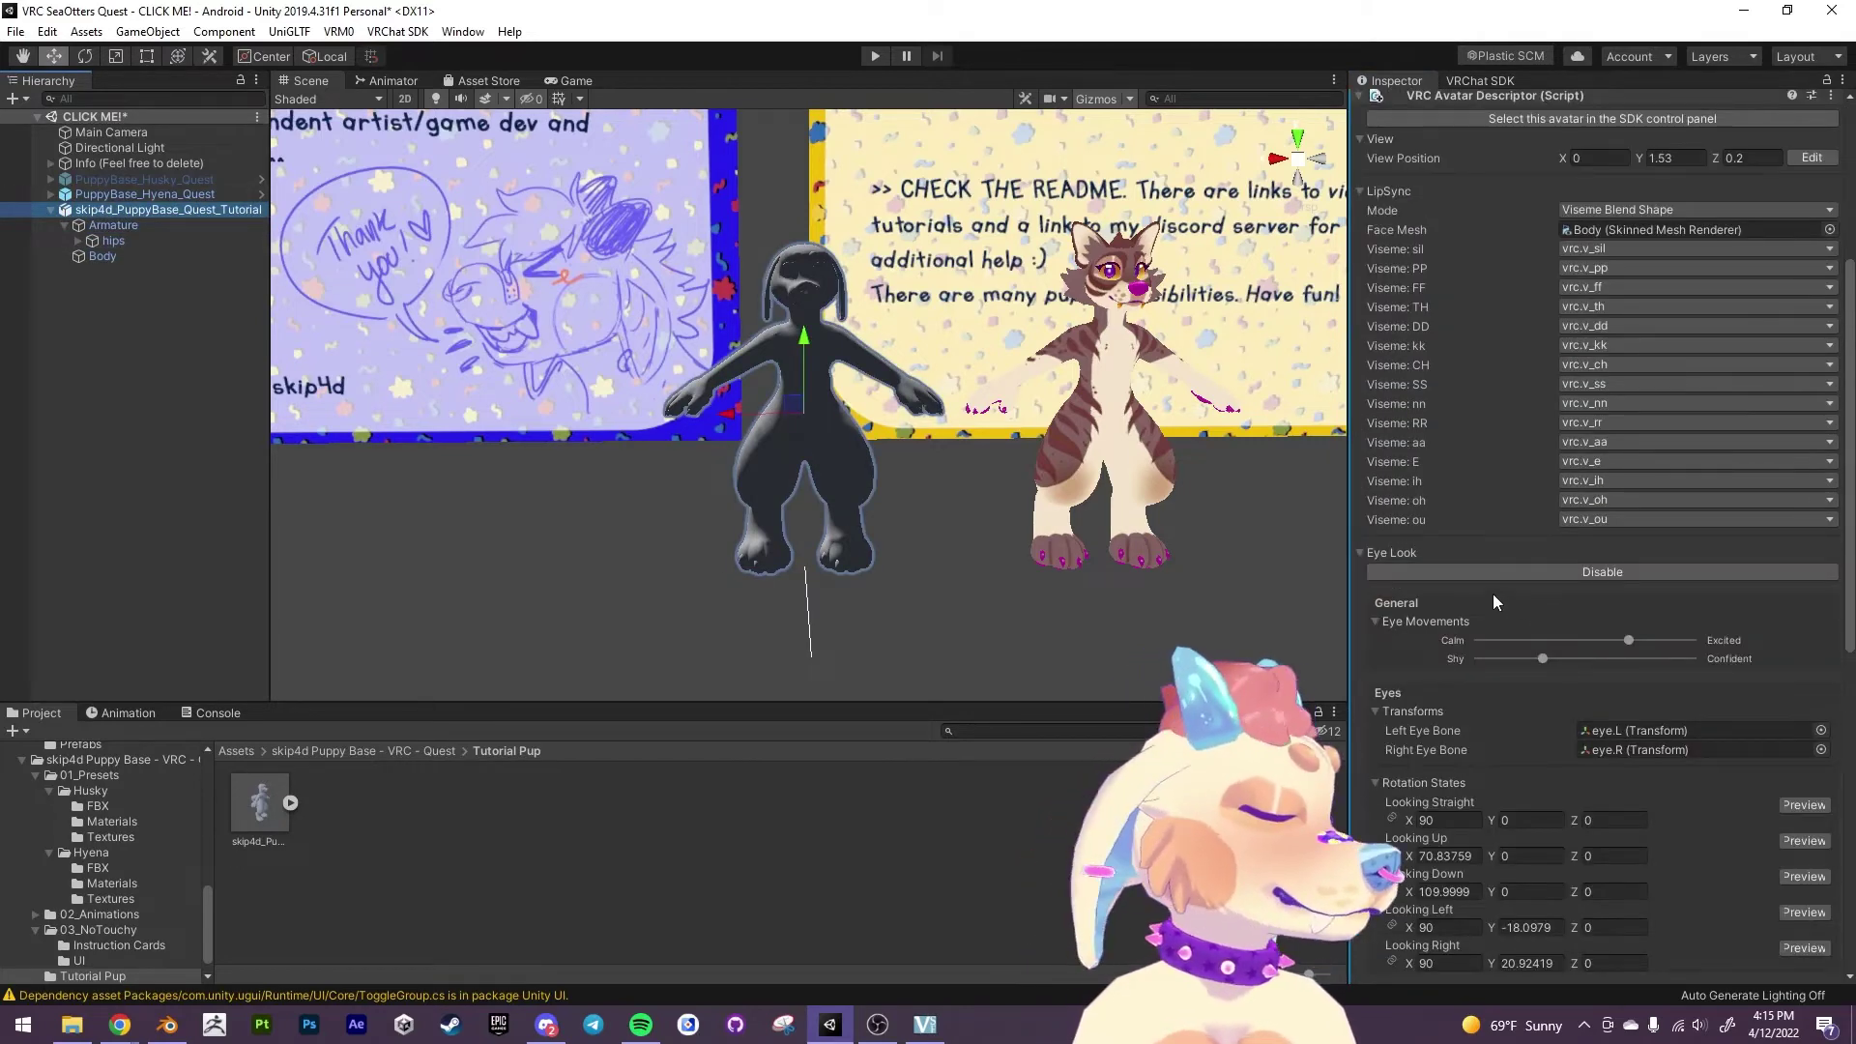
left_click(81, 241)
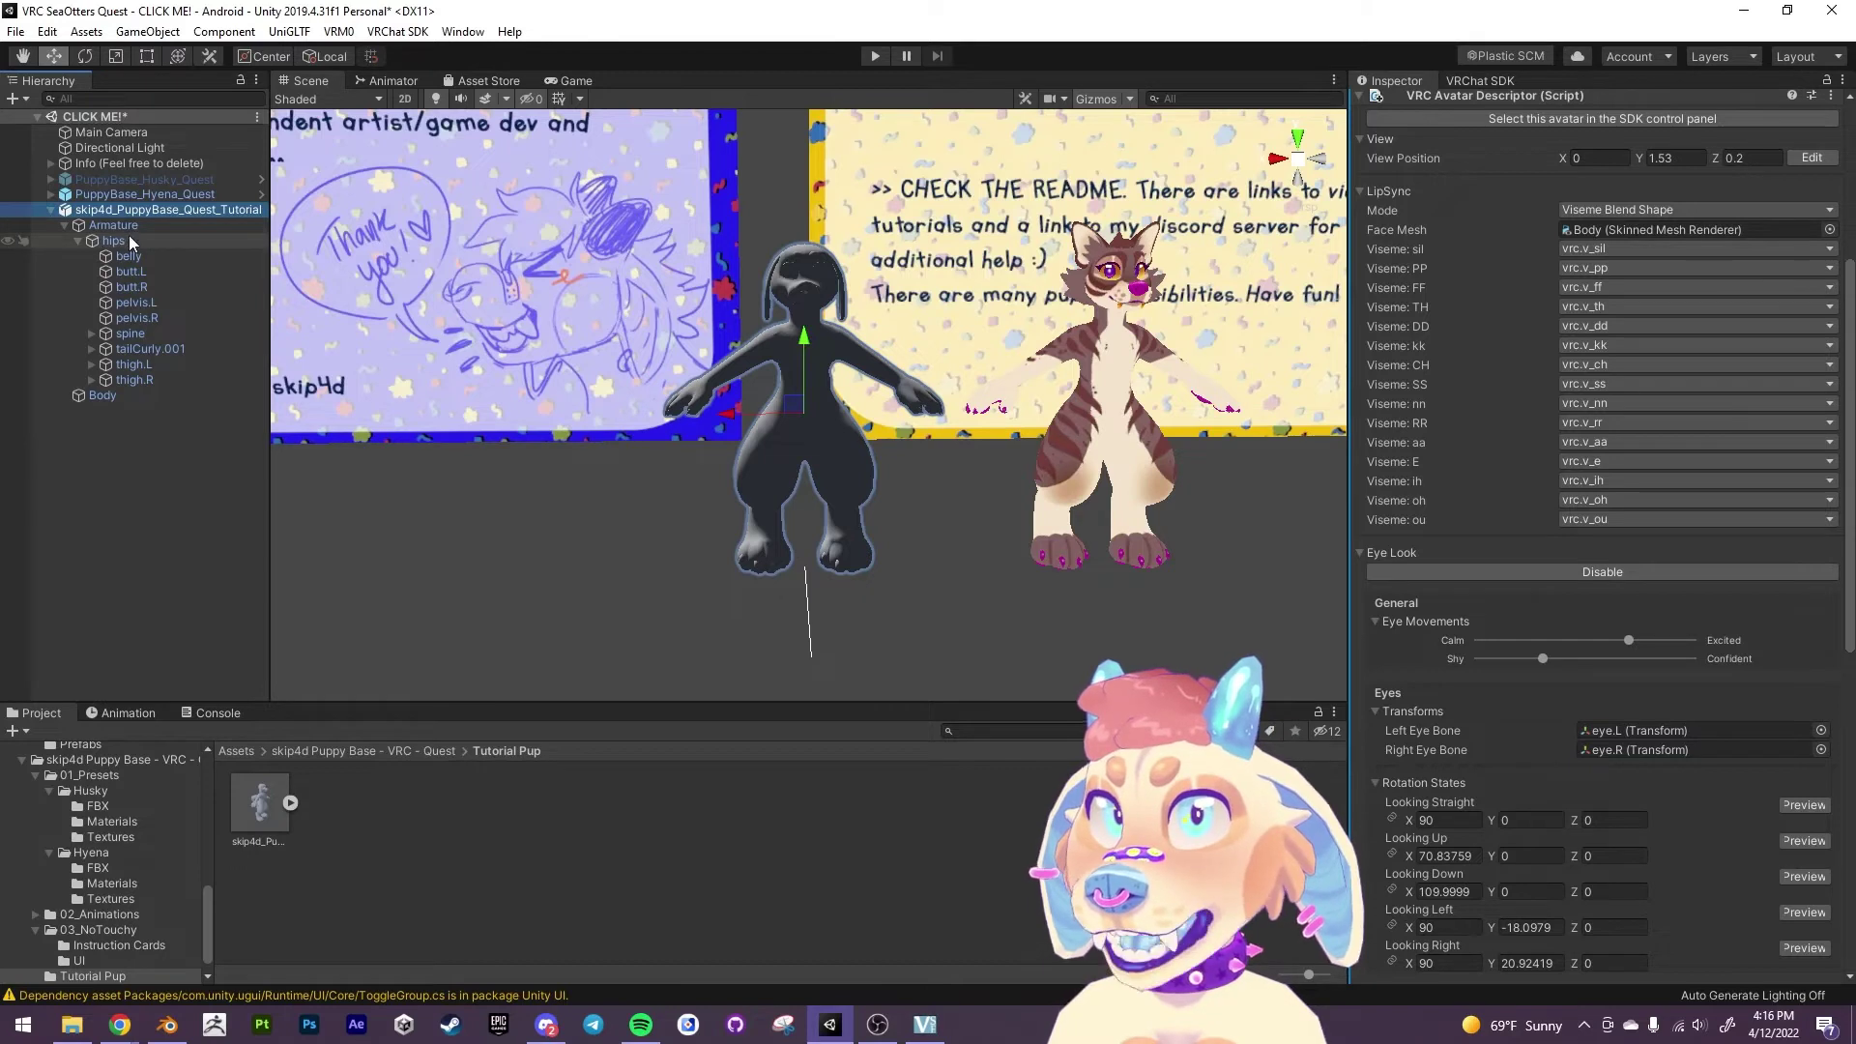
left_click(90, 334)
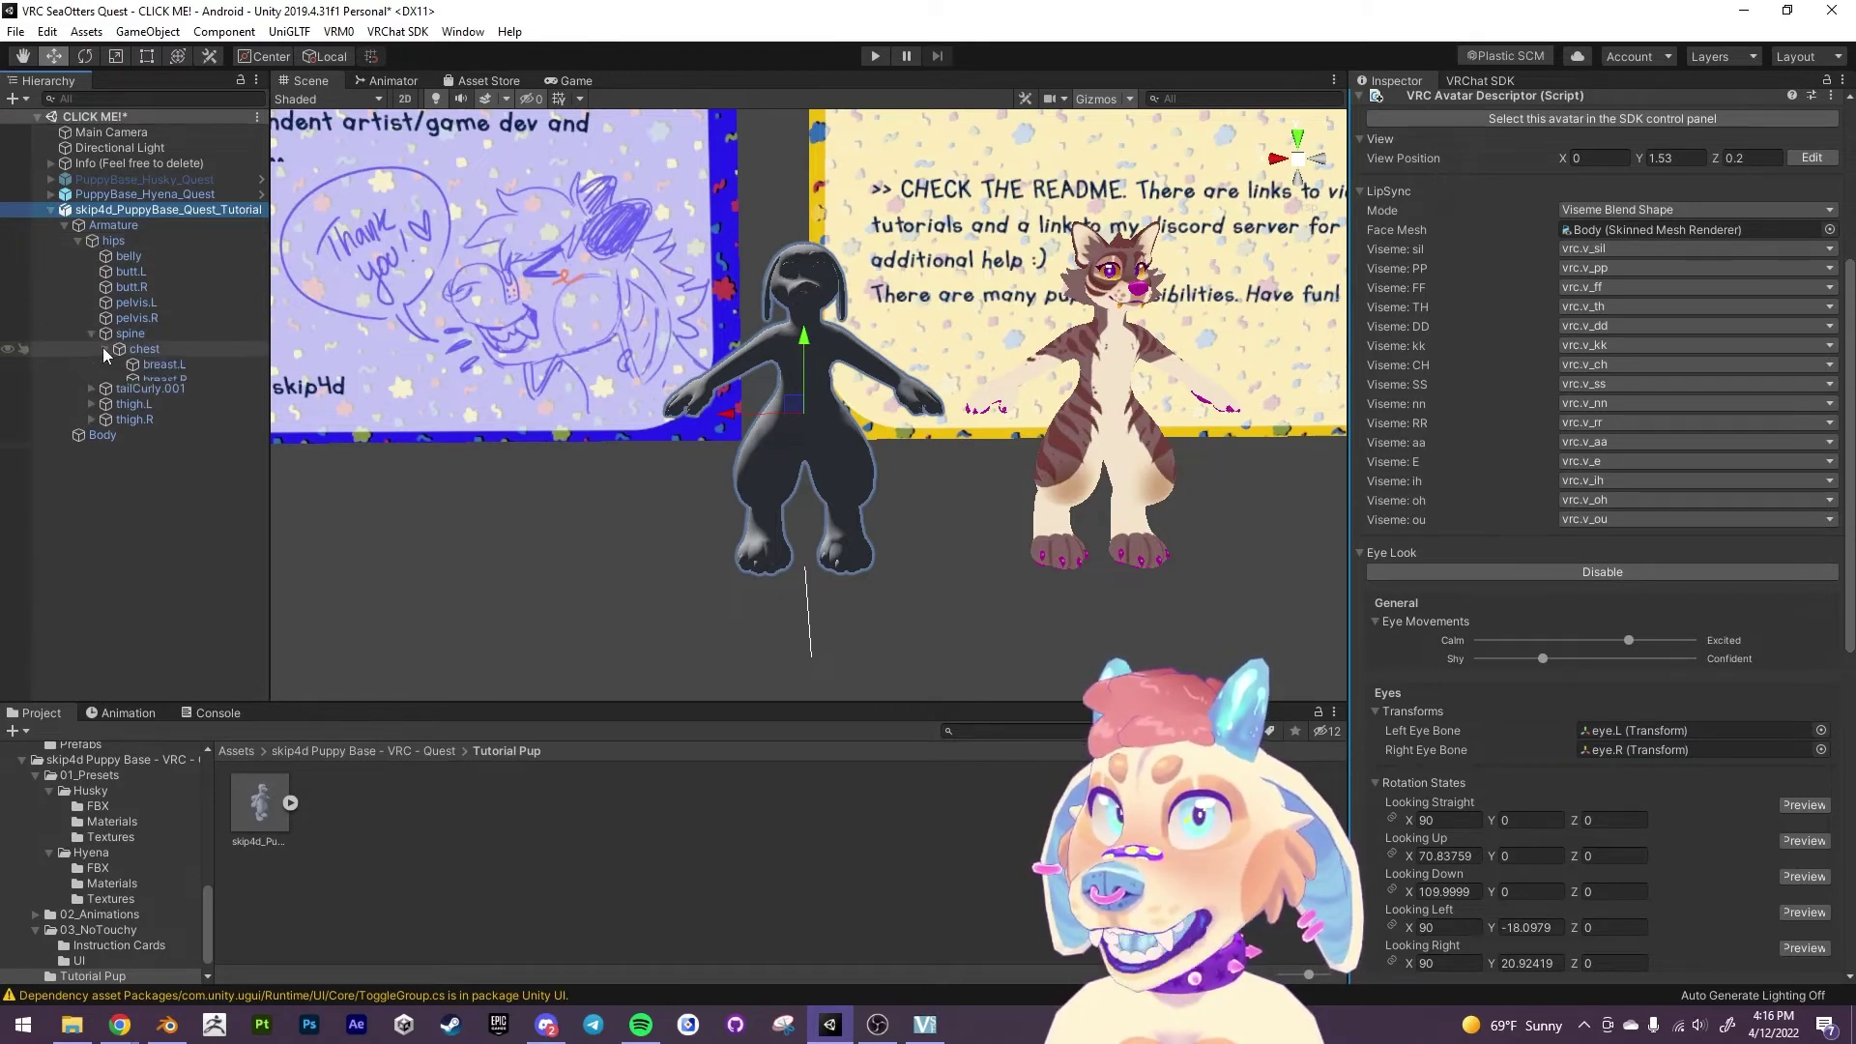
left_click(104, 348)
left_click(119, 395)
left_click(133, 411)
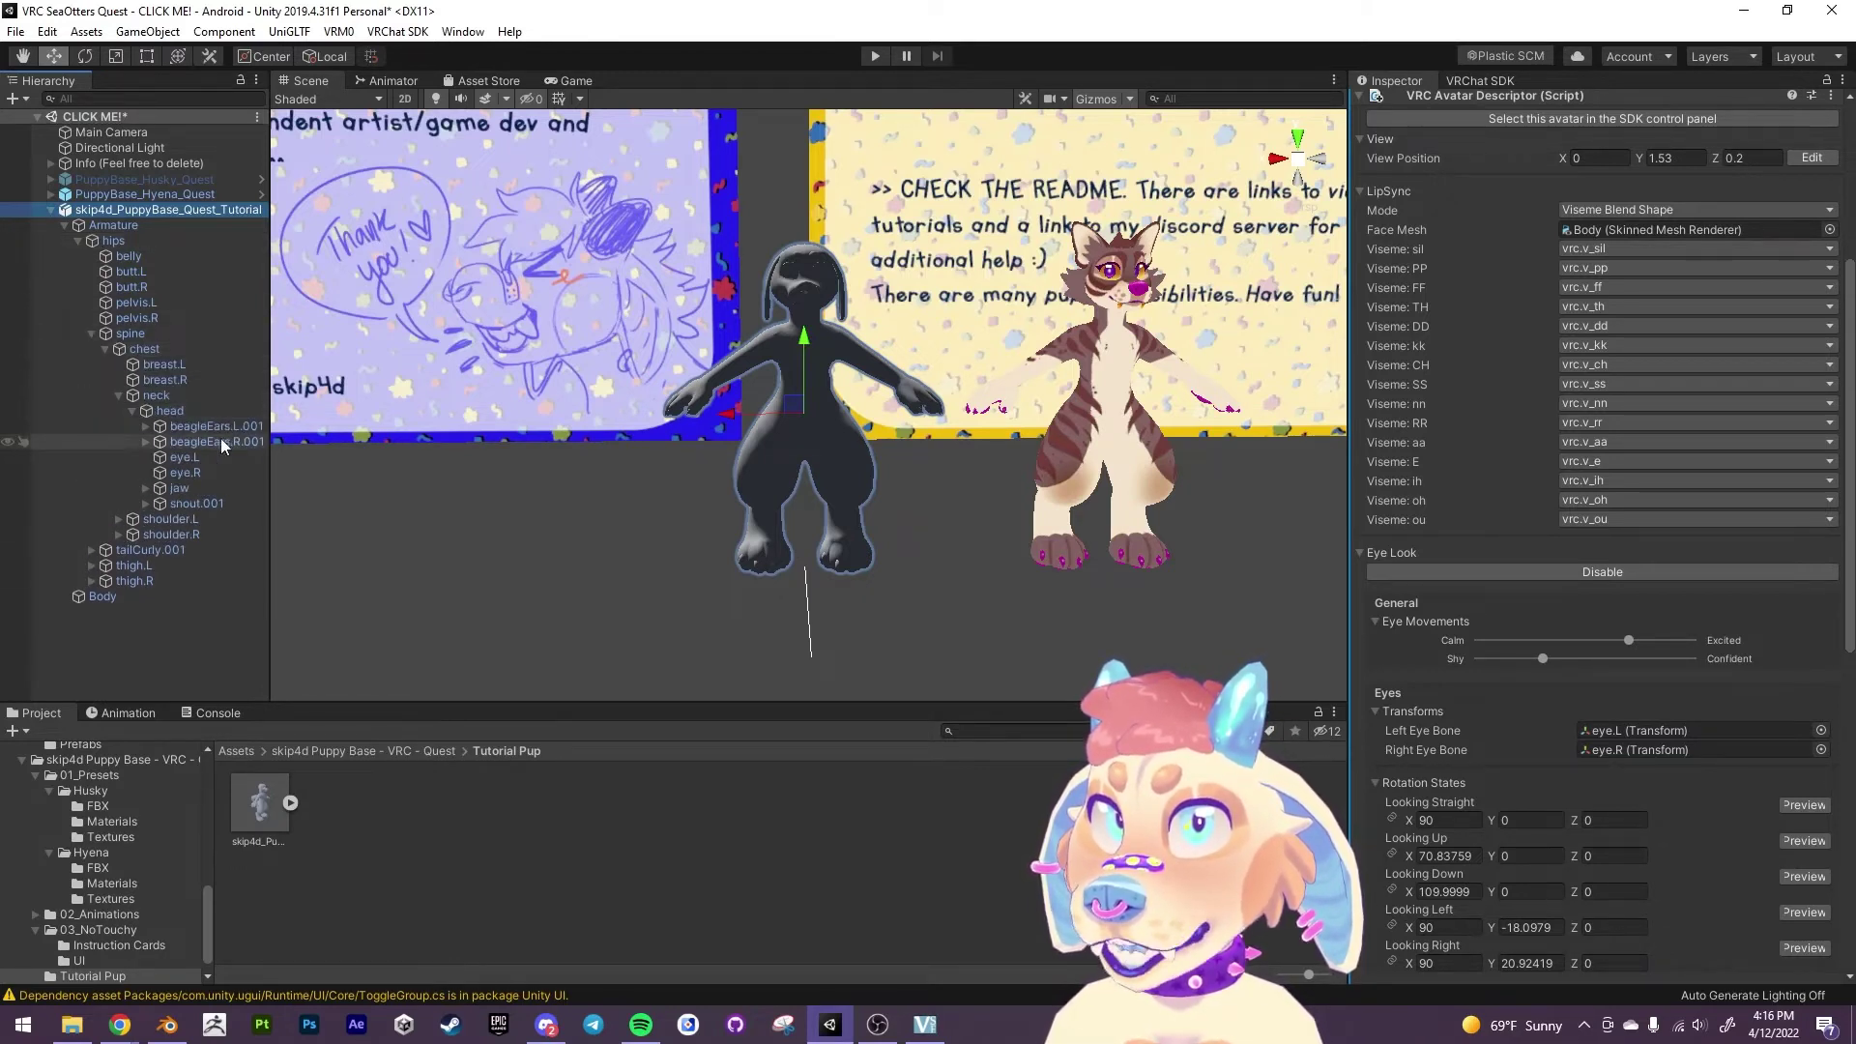
Widen the Hierarchy panel and frame the view on the grey tutorial puppy.
left_click_drag(270, 474, 399, 474)
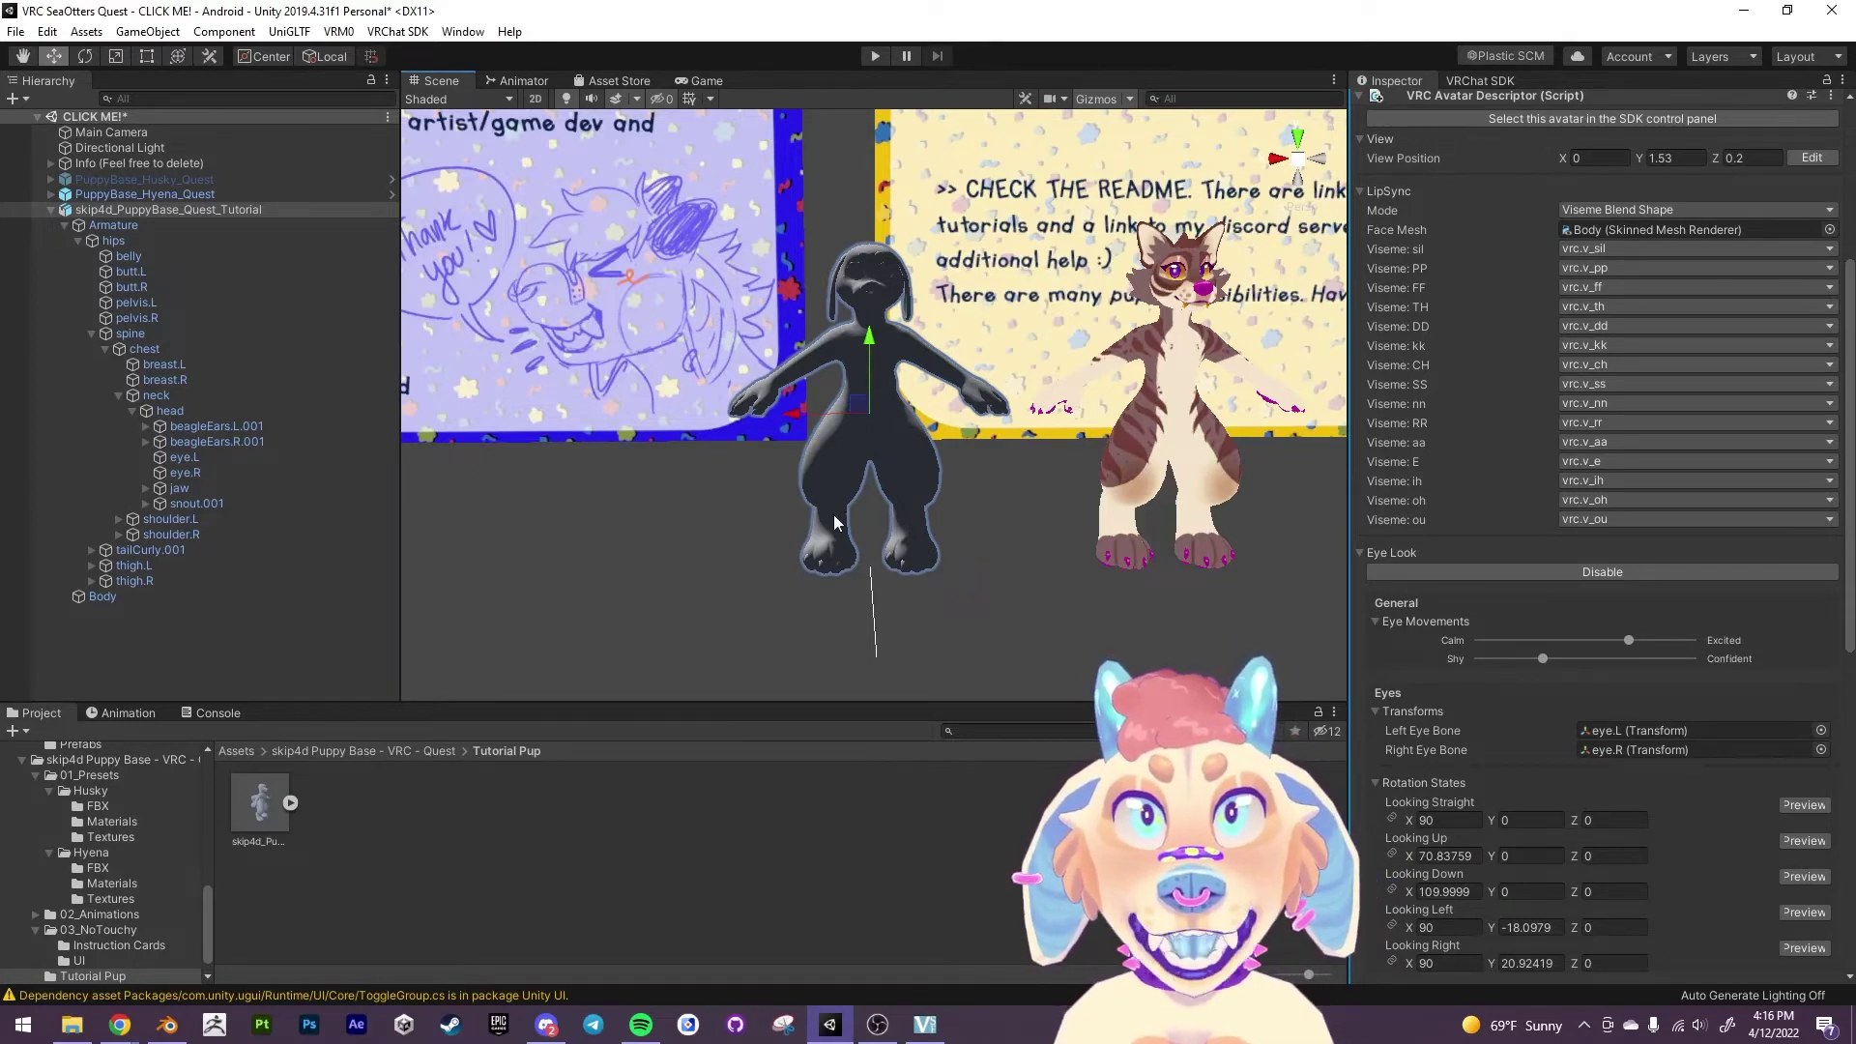
mouse_move(836, 523)
left_mouse_down("alt")
mouse_move(884, 554)
mouse_move(858, 522)
left_mouse_up("alt")
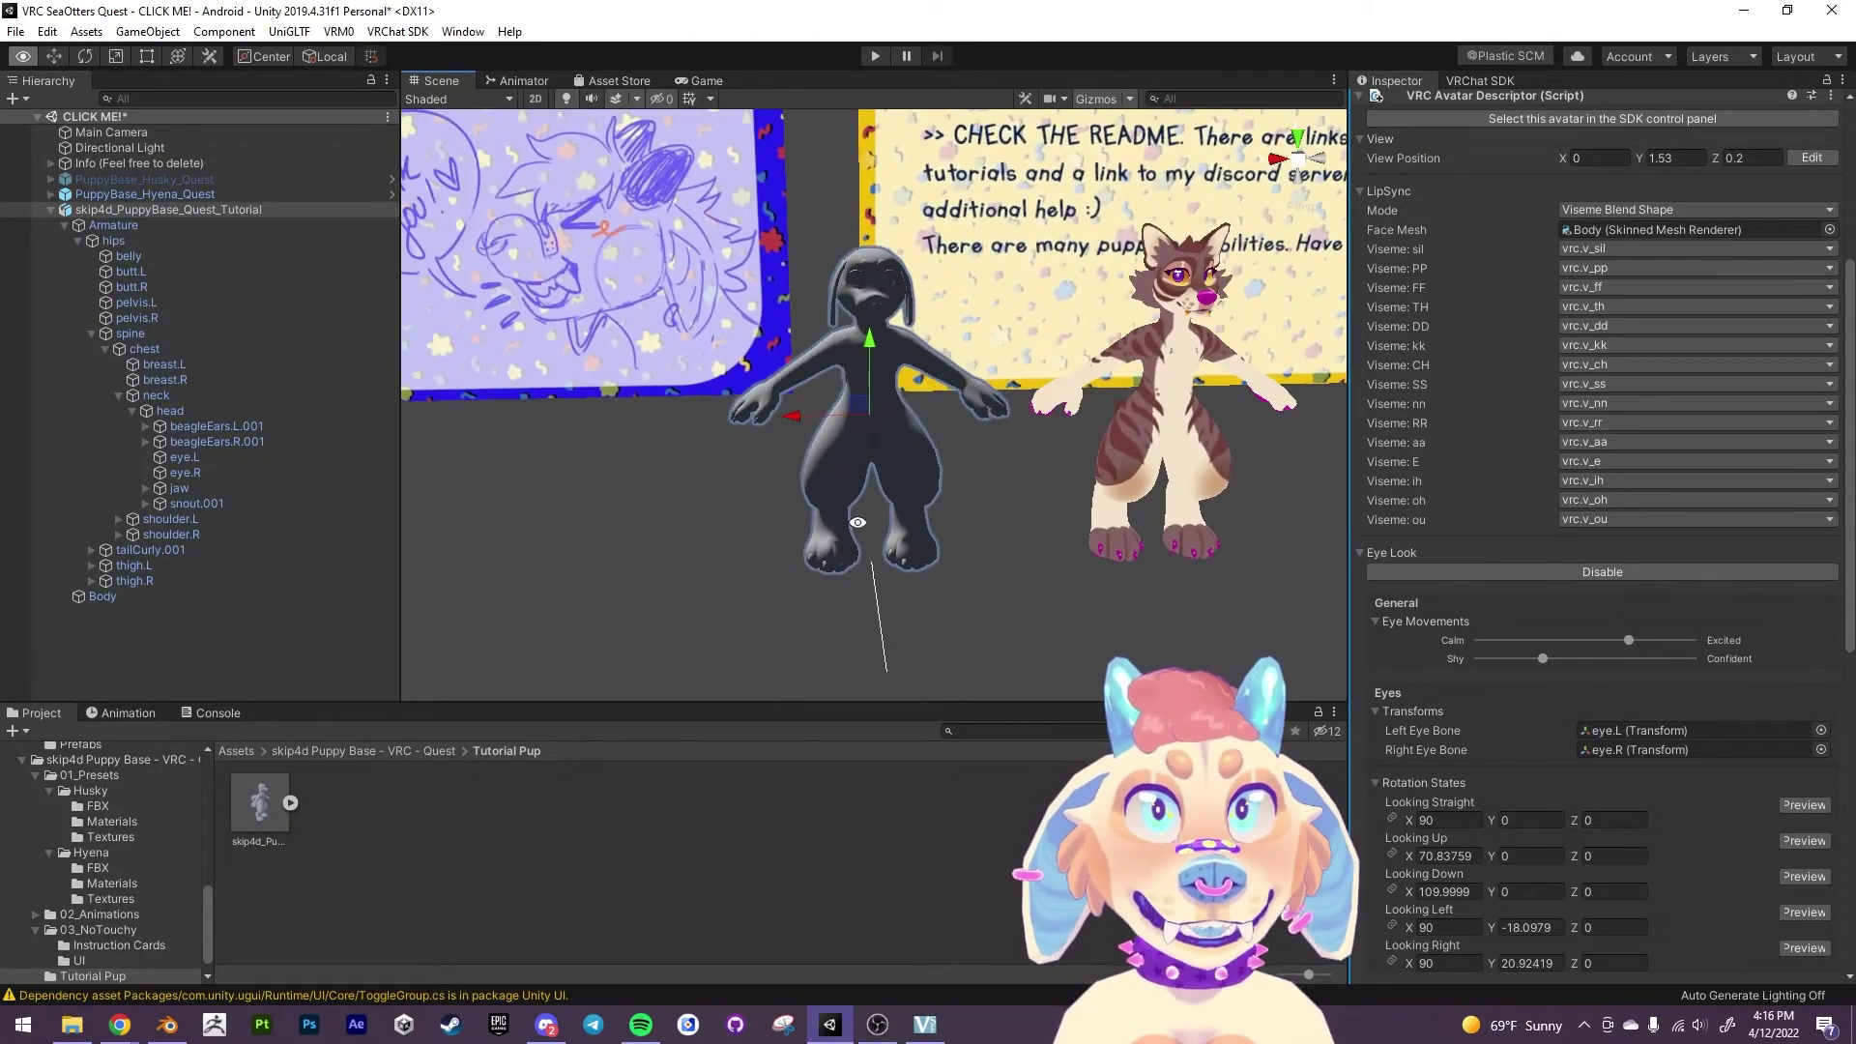
key("f")
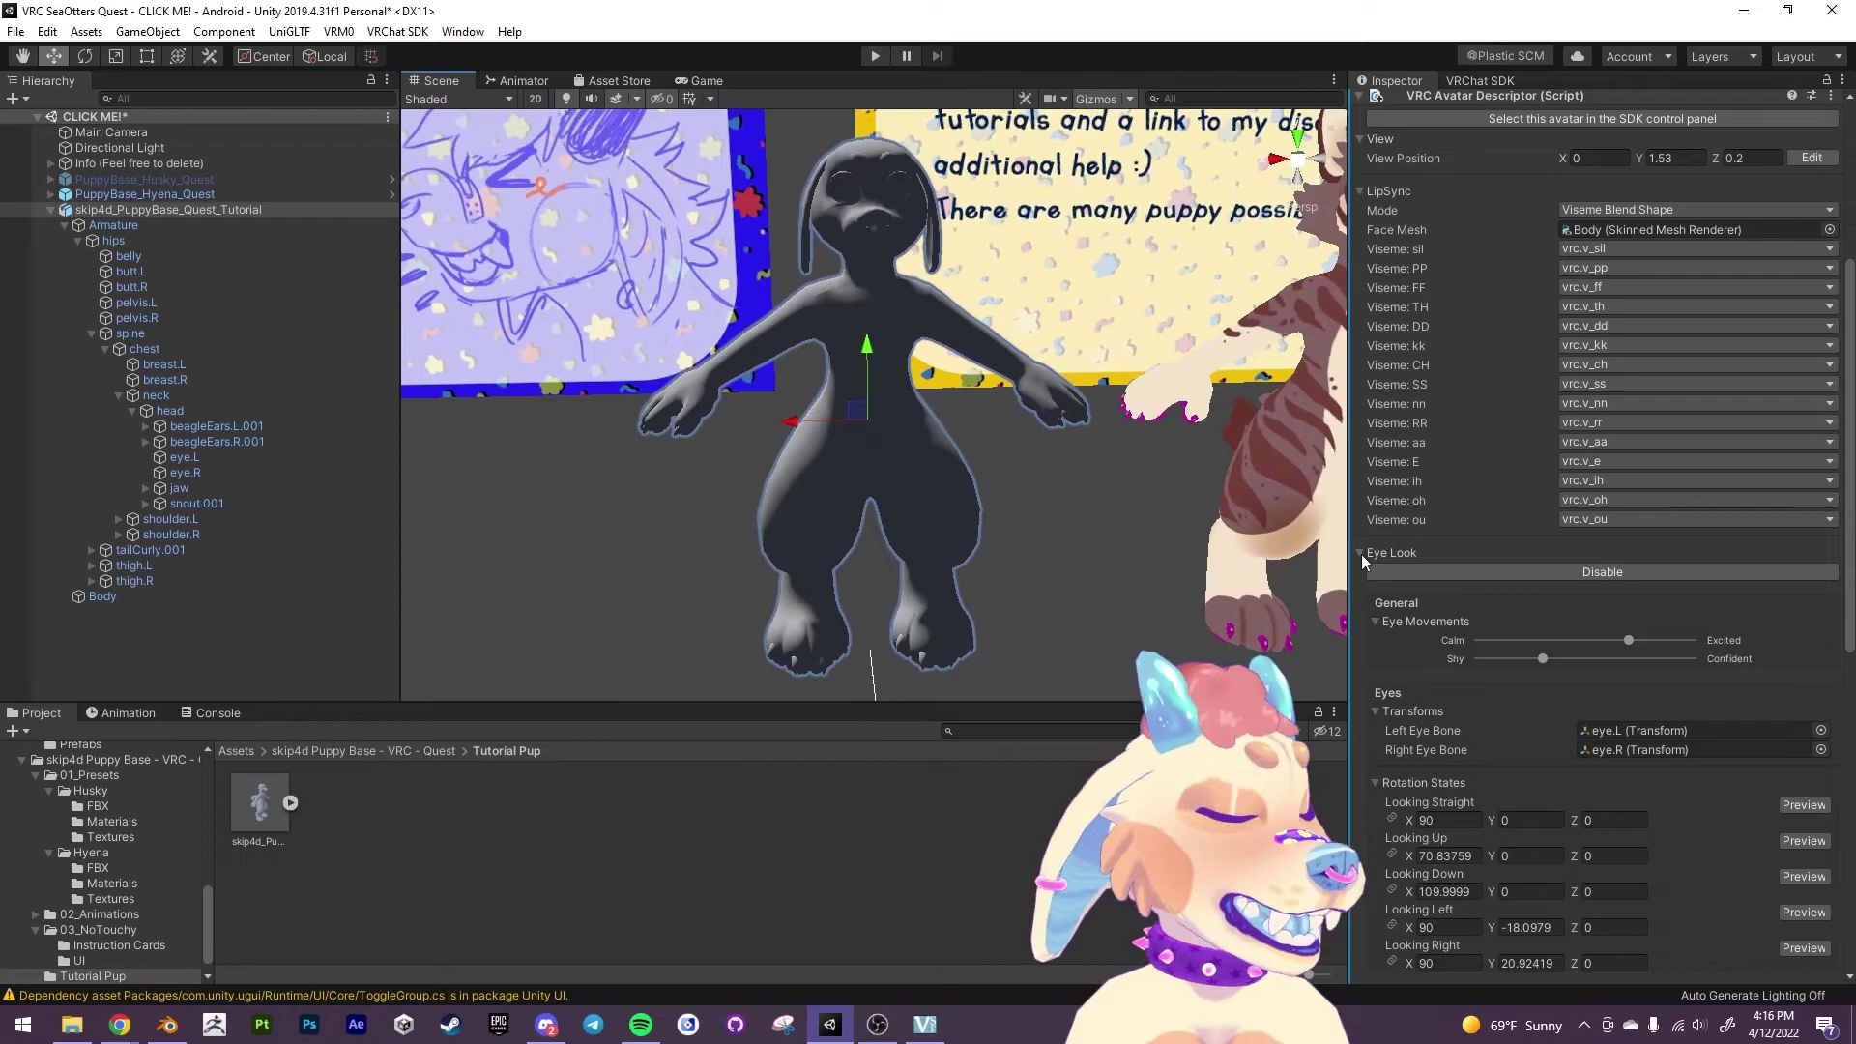
left_click_drag(1170, 428, 1218, 474, "alt")
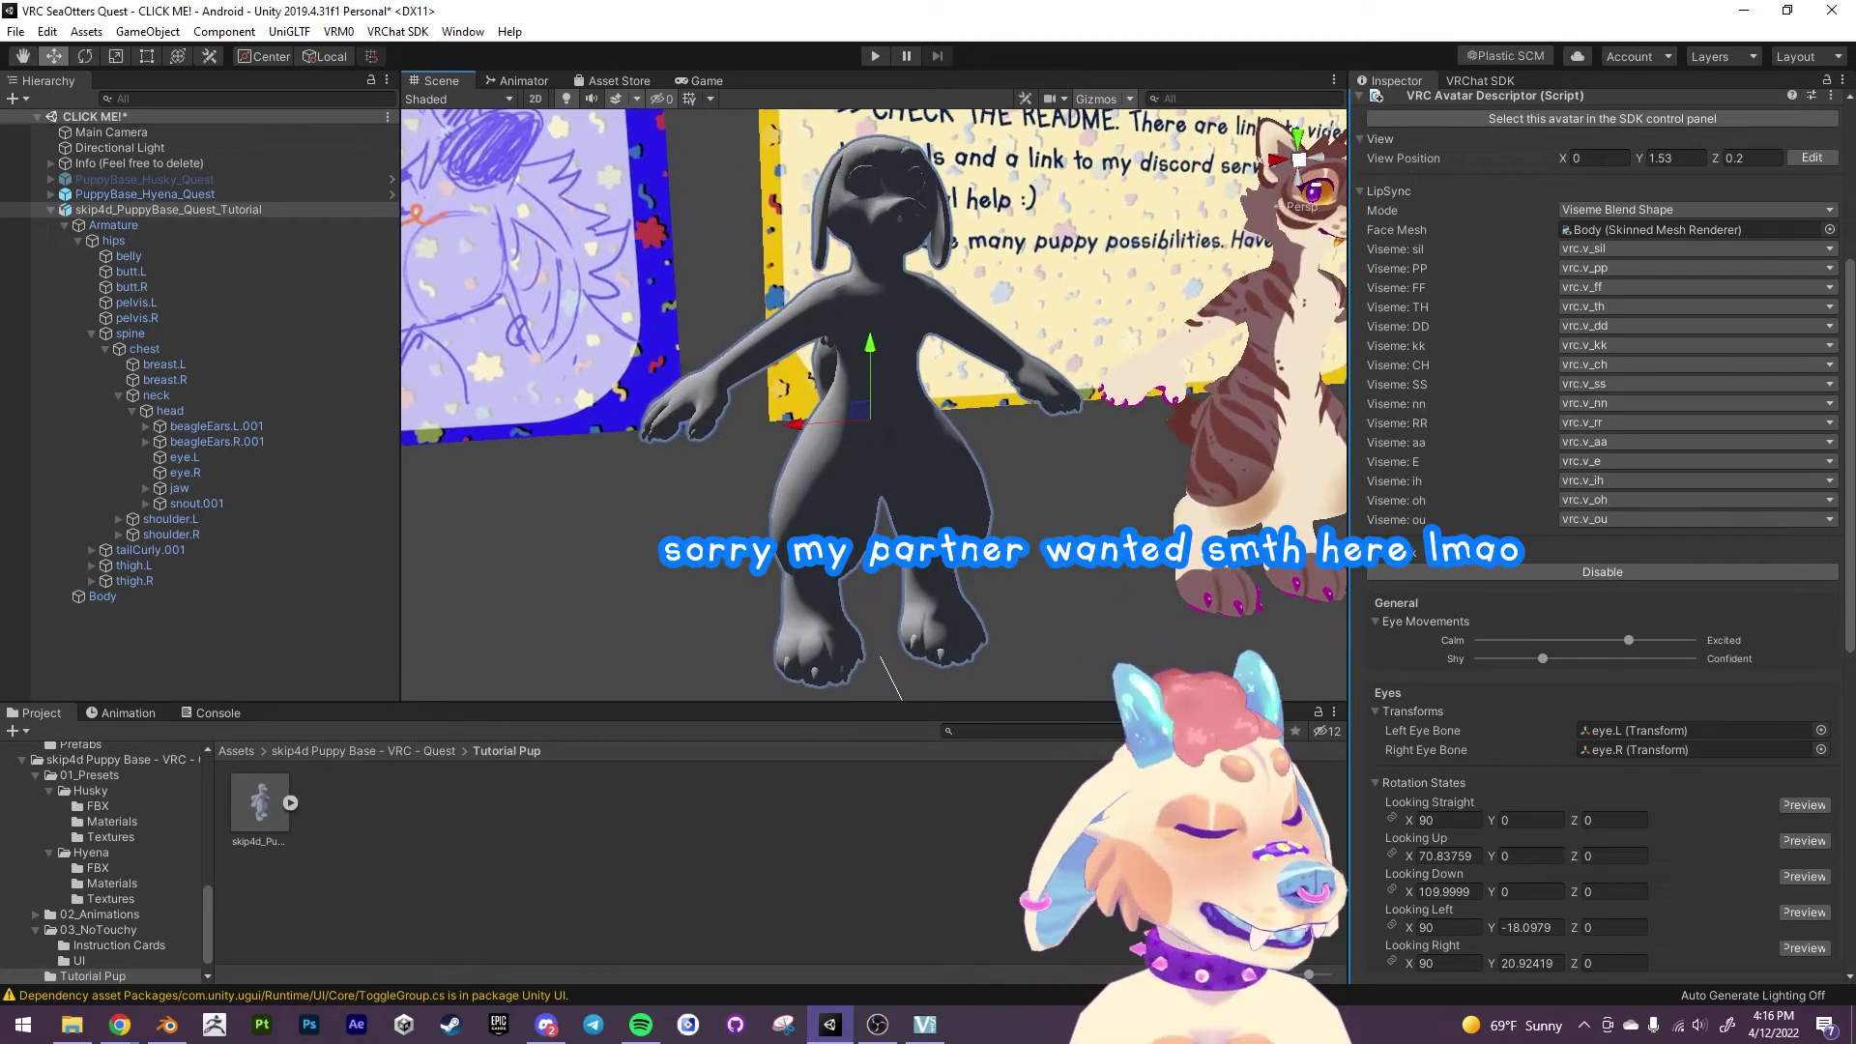
key("alt+Tab")
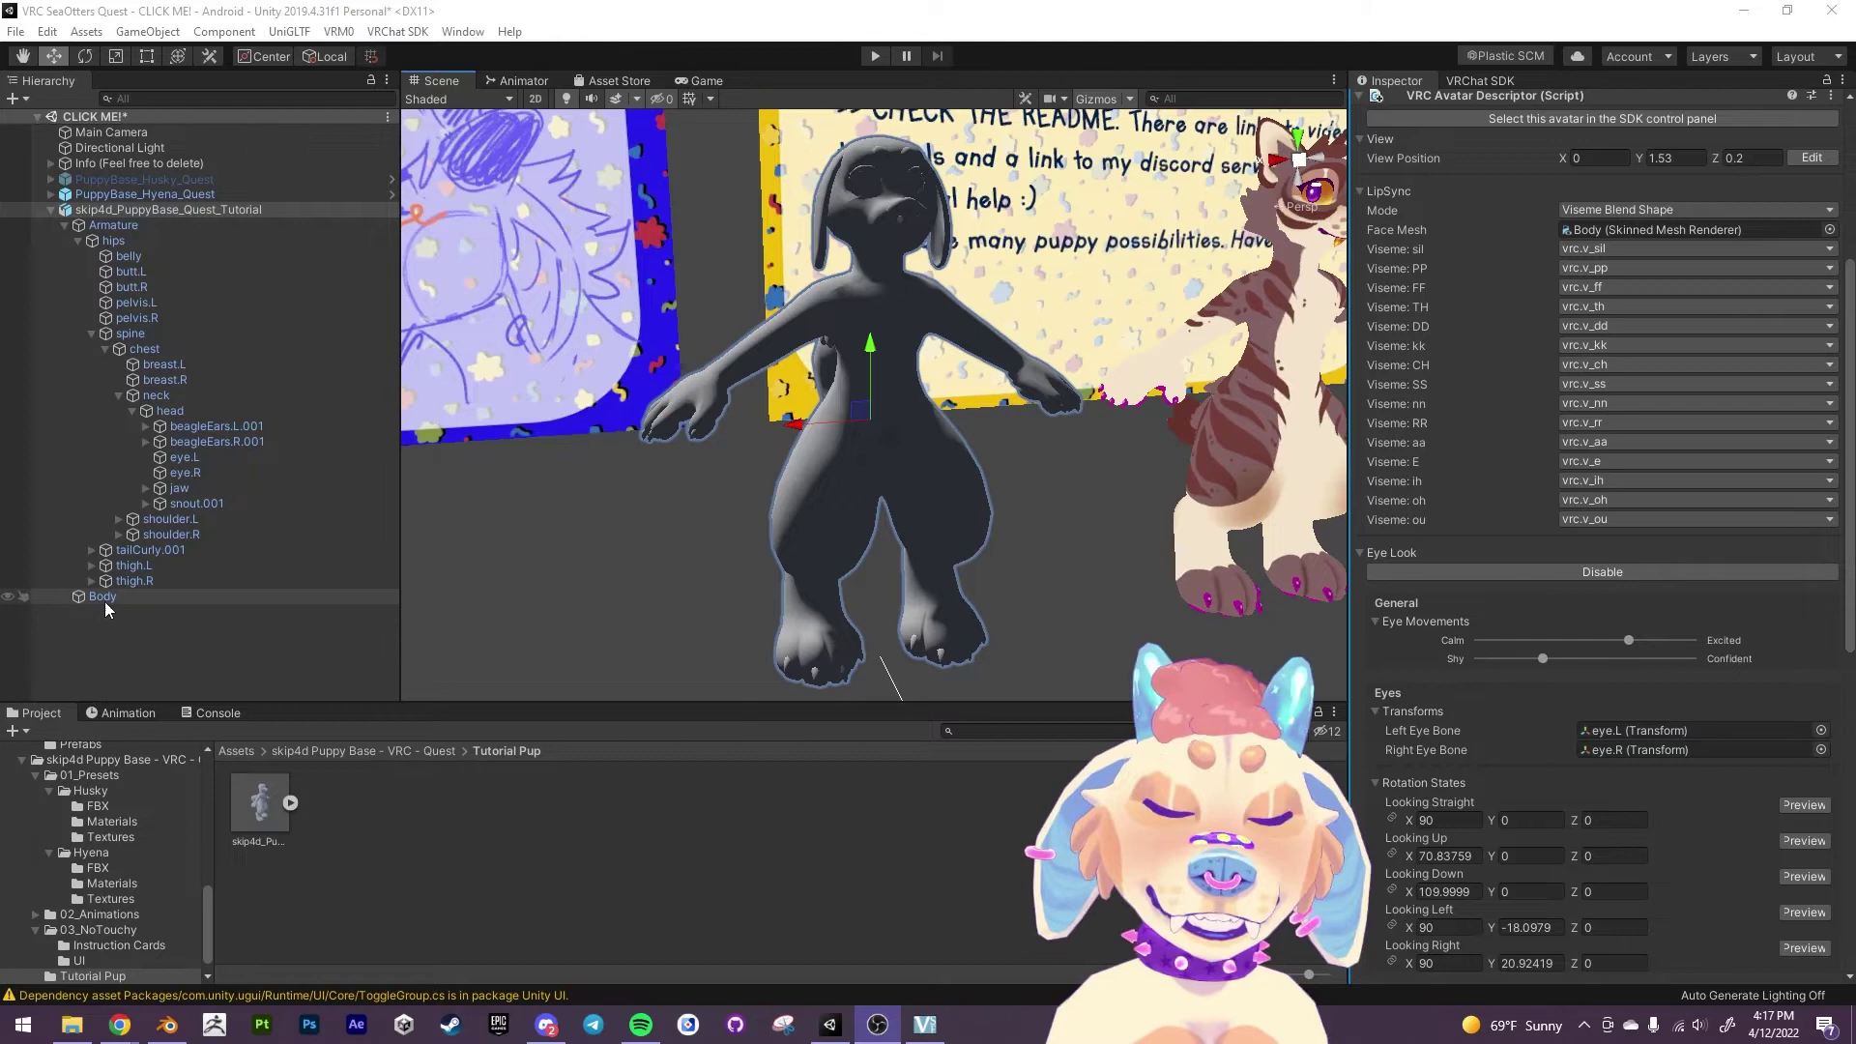
Set the descriptor's Face Mesh to the puppy's Body and the Left Eye Bone to eye.L.
left_click_drag(104, 600, 1633, 231)
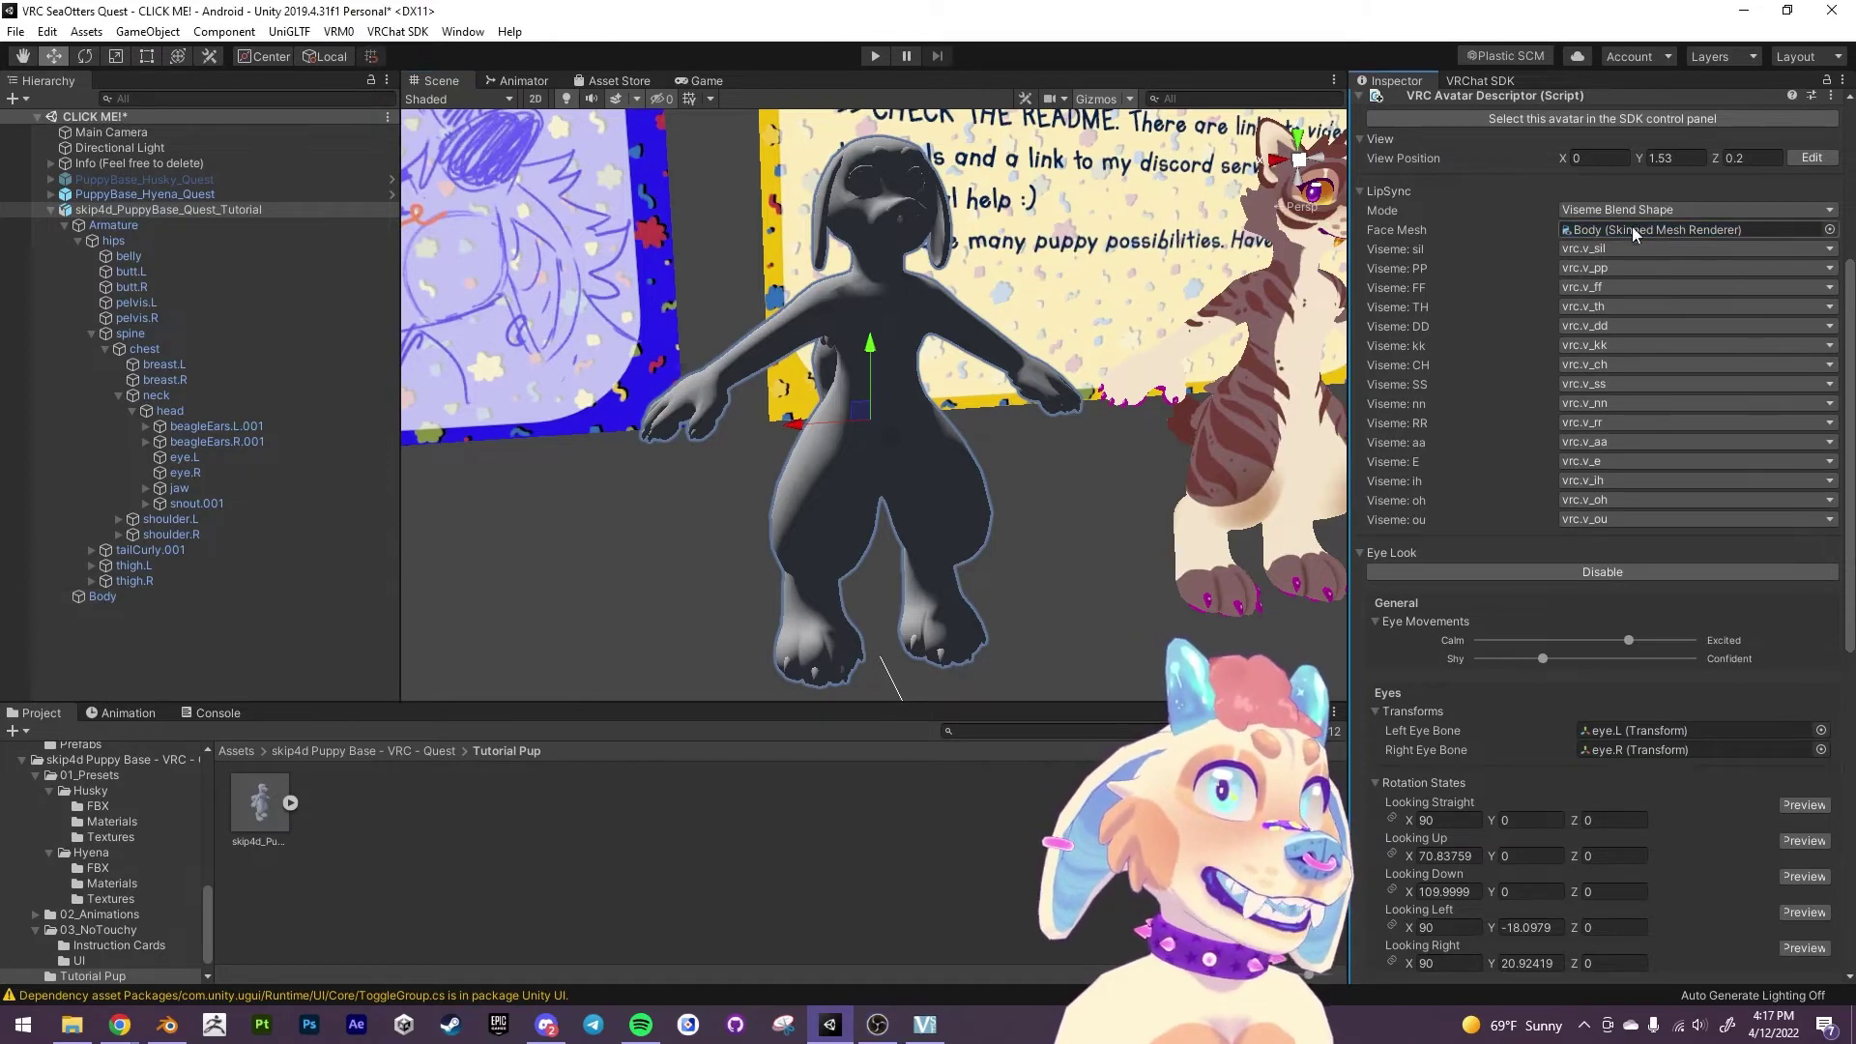
scroll(1522, 517, "down", 5)
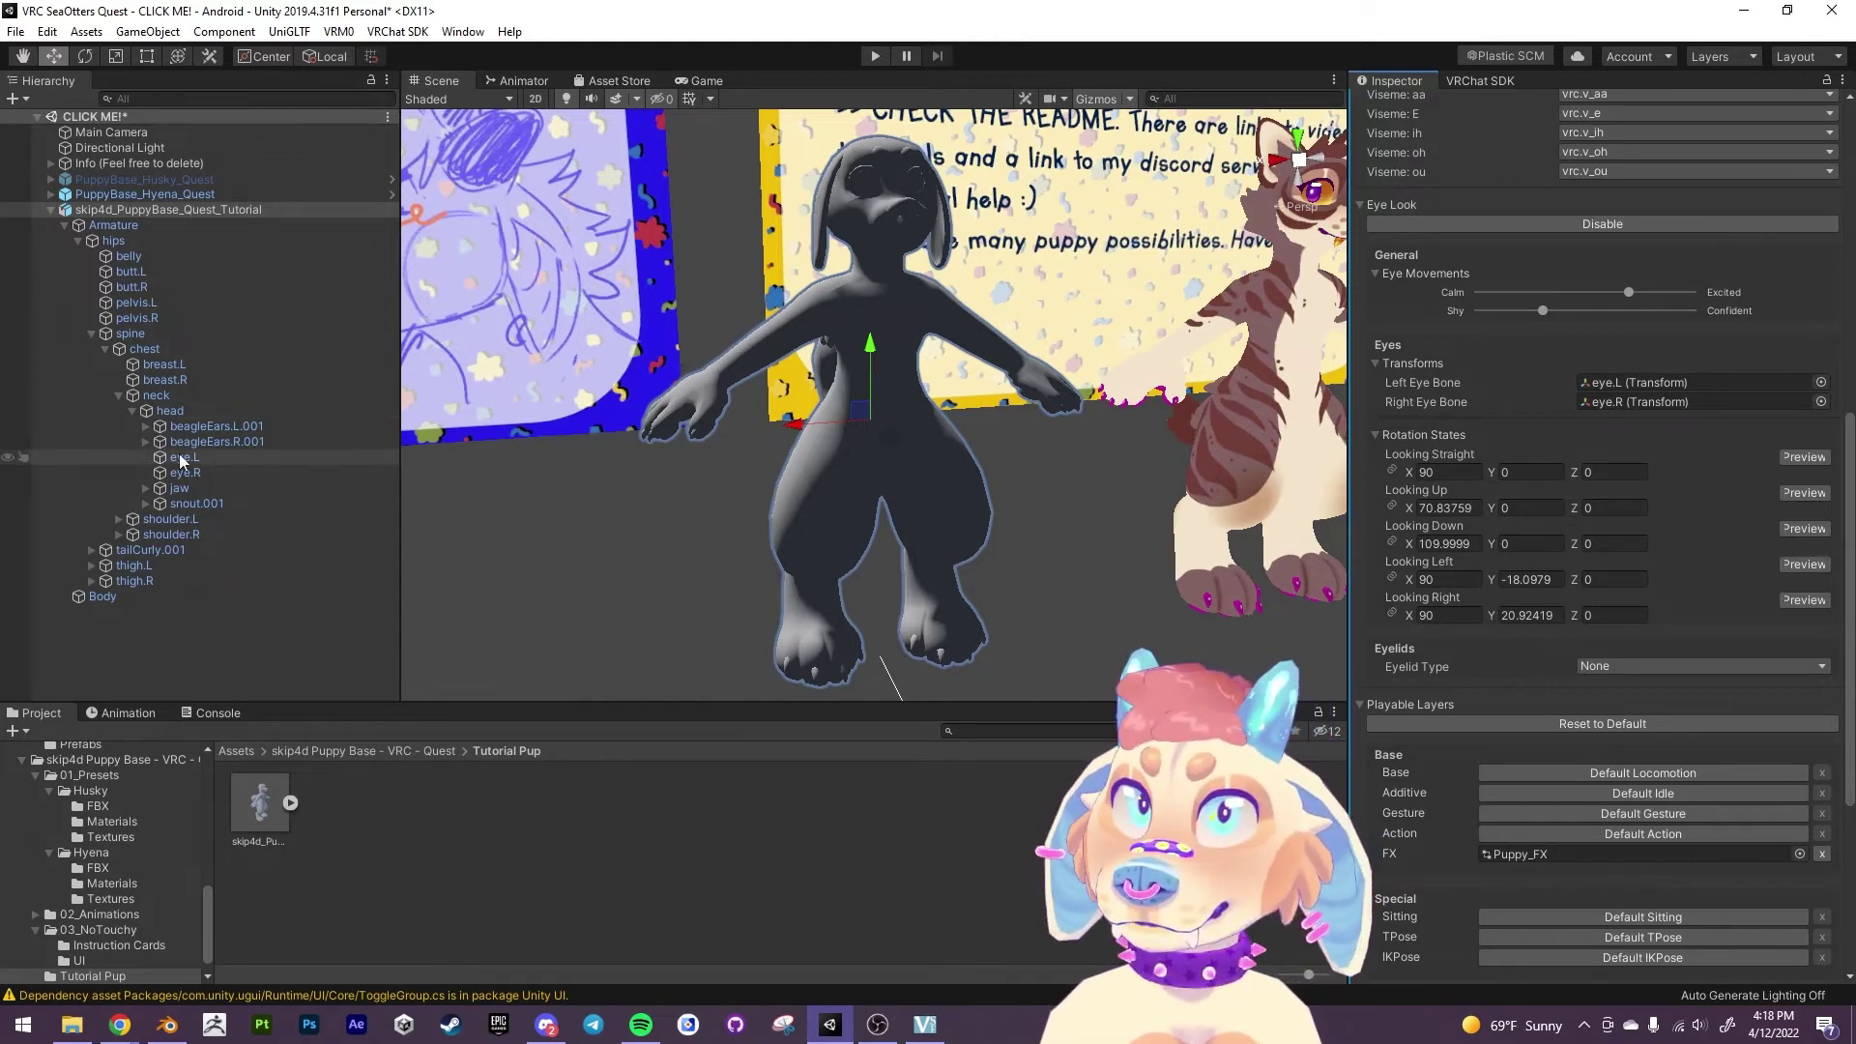
left_click_drag(184, 457, 1643, 402)
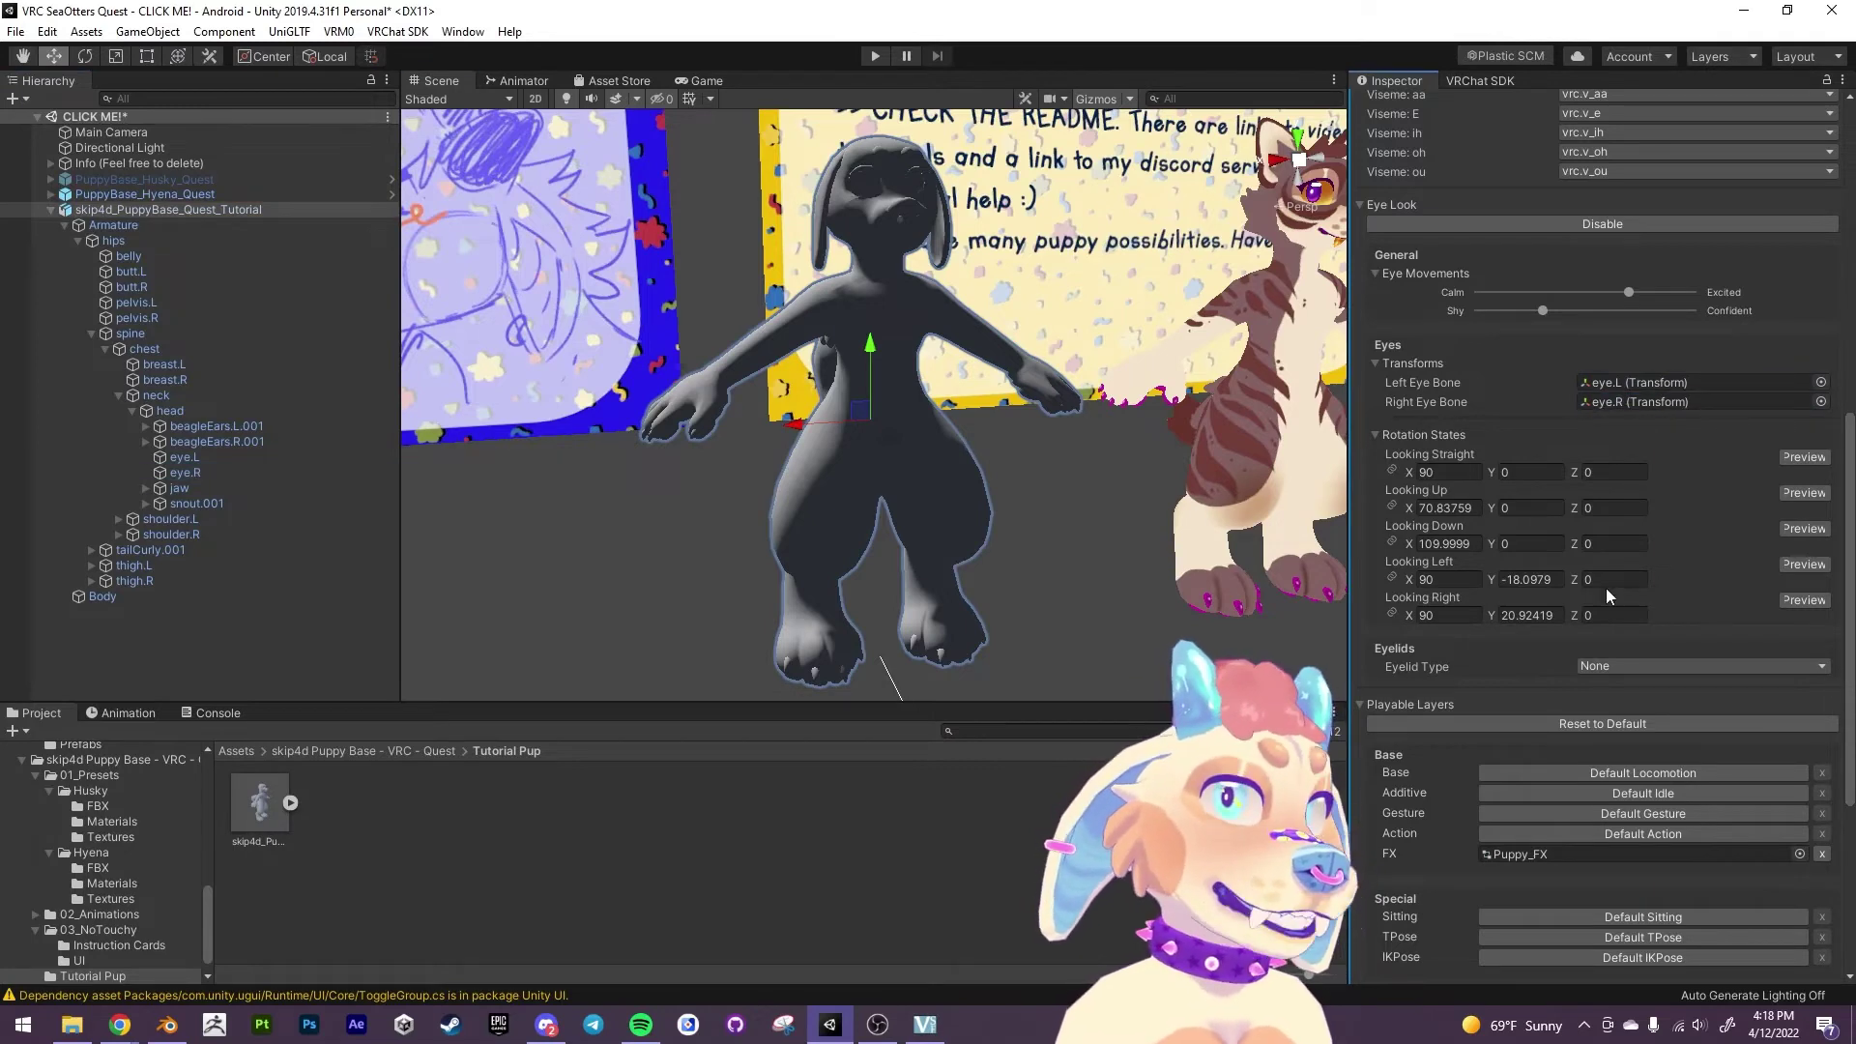
scroll(1613, 618, "up", 5)
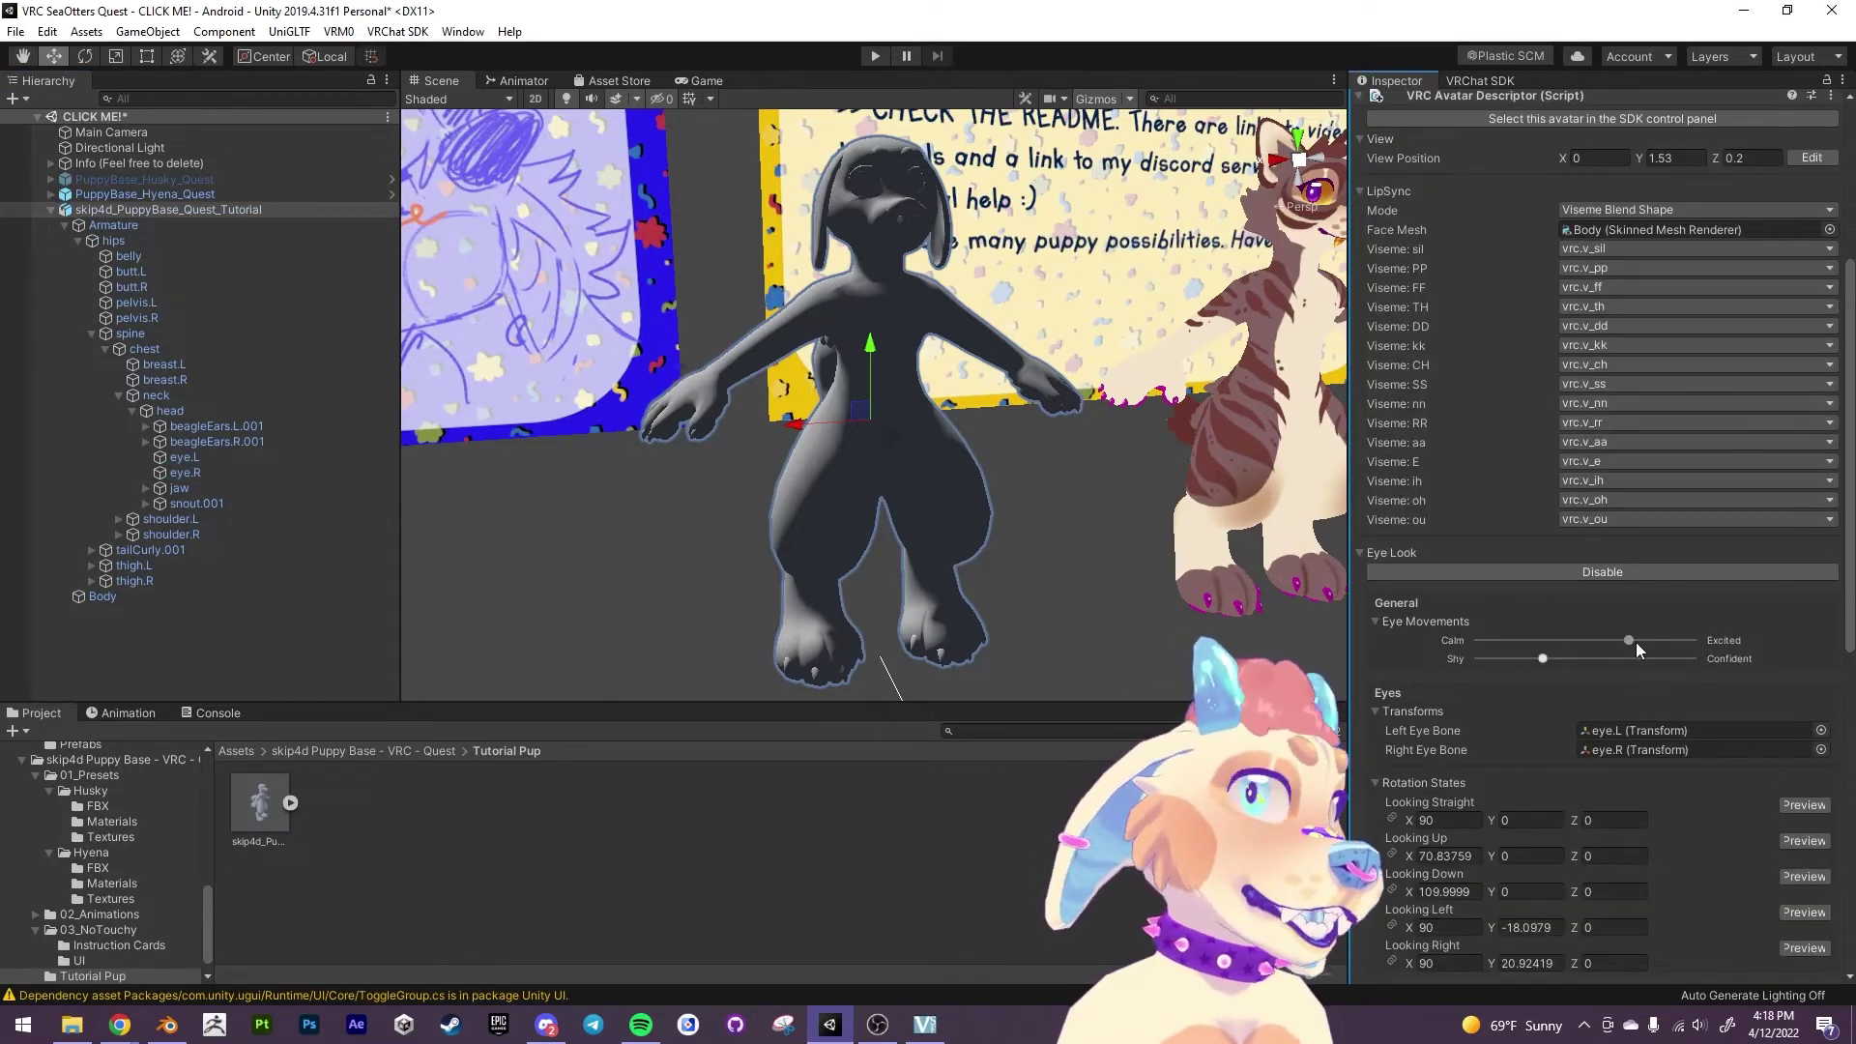
scroll(875, 406, "up", 3)
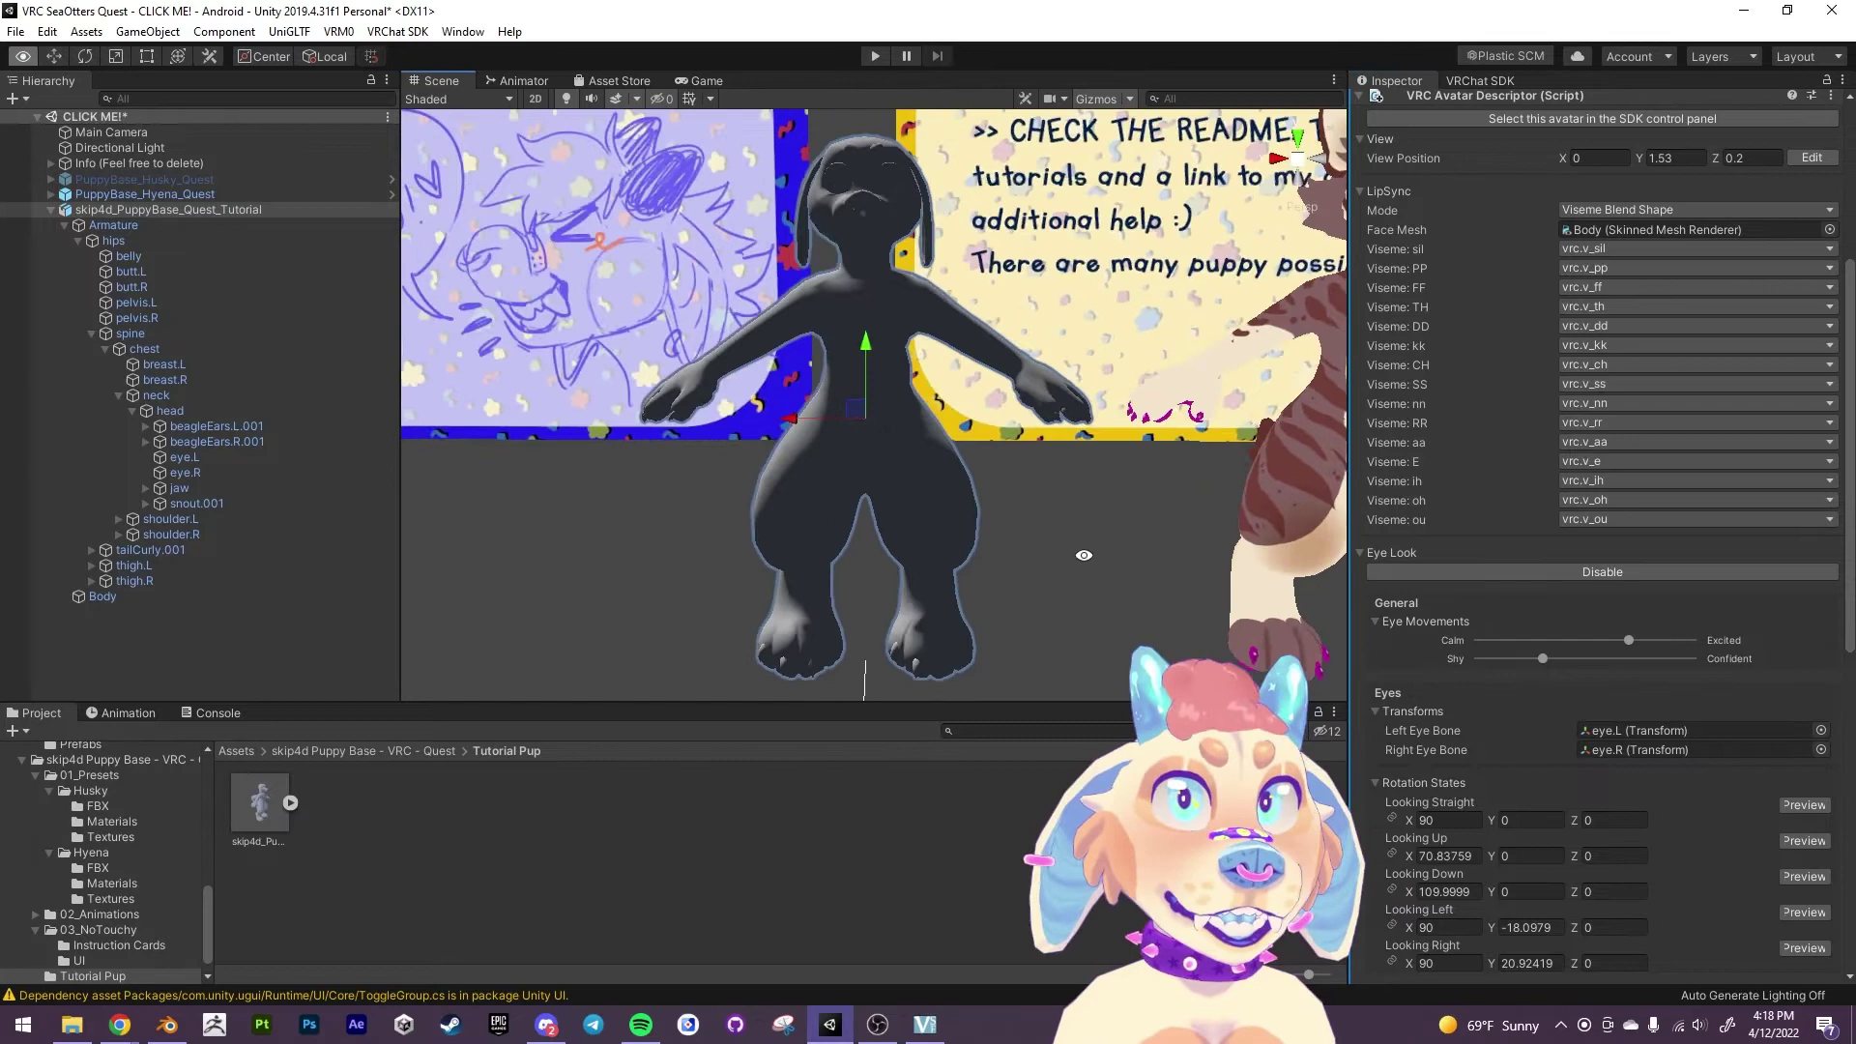
scroll(1686, 669, "down", 7)
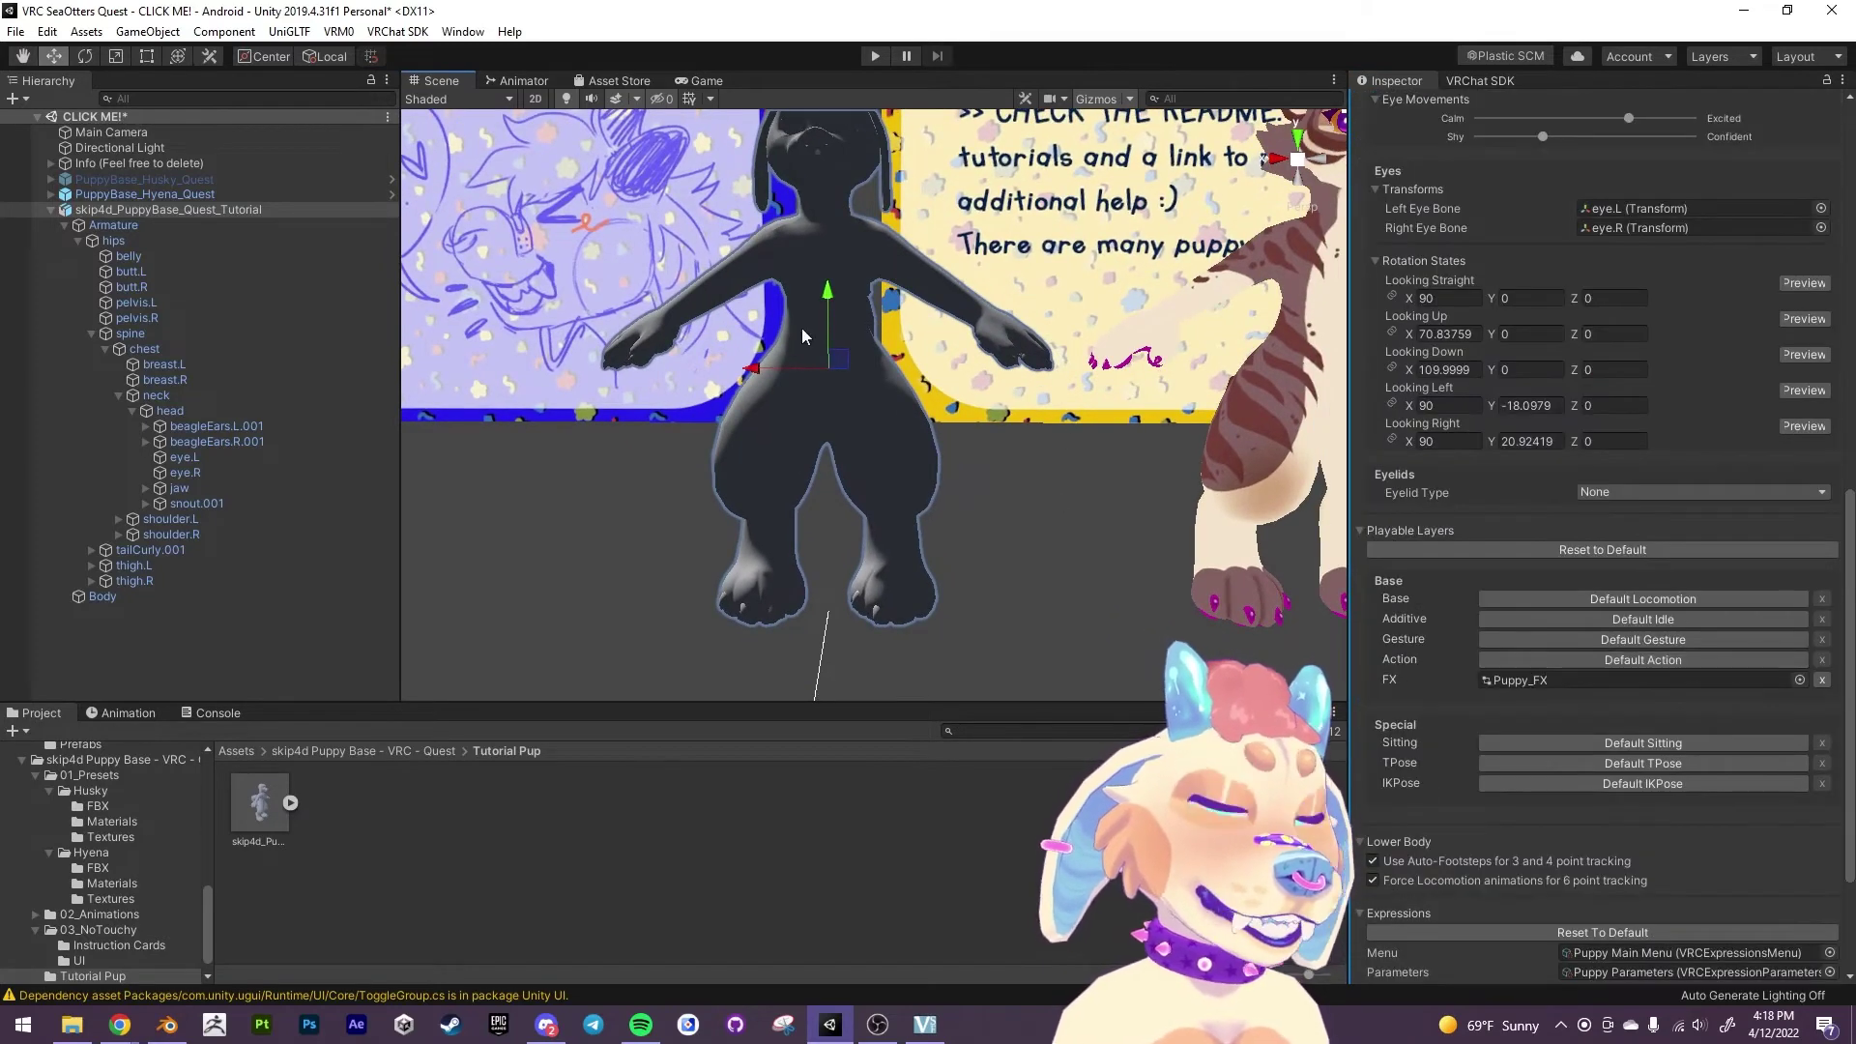
scroll(1583, 716, "down", 3)
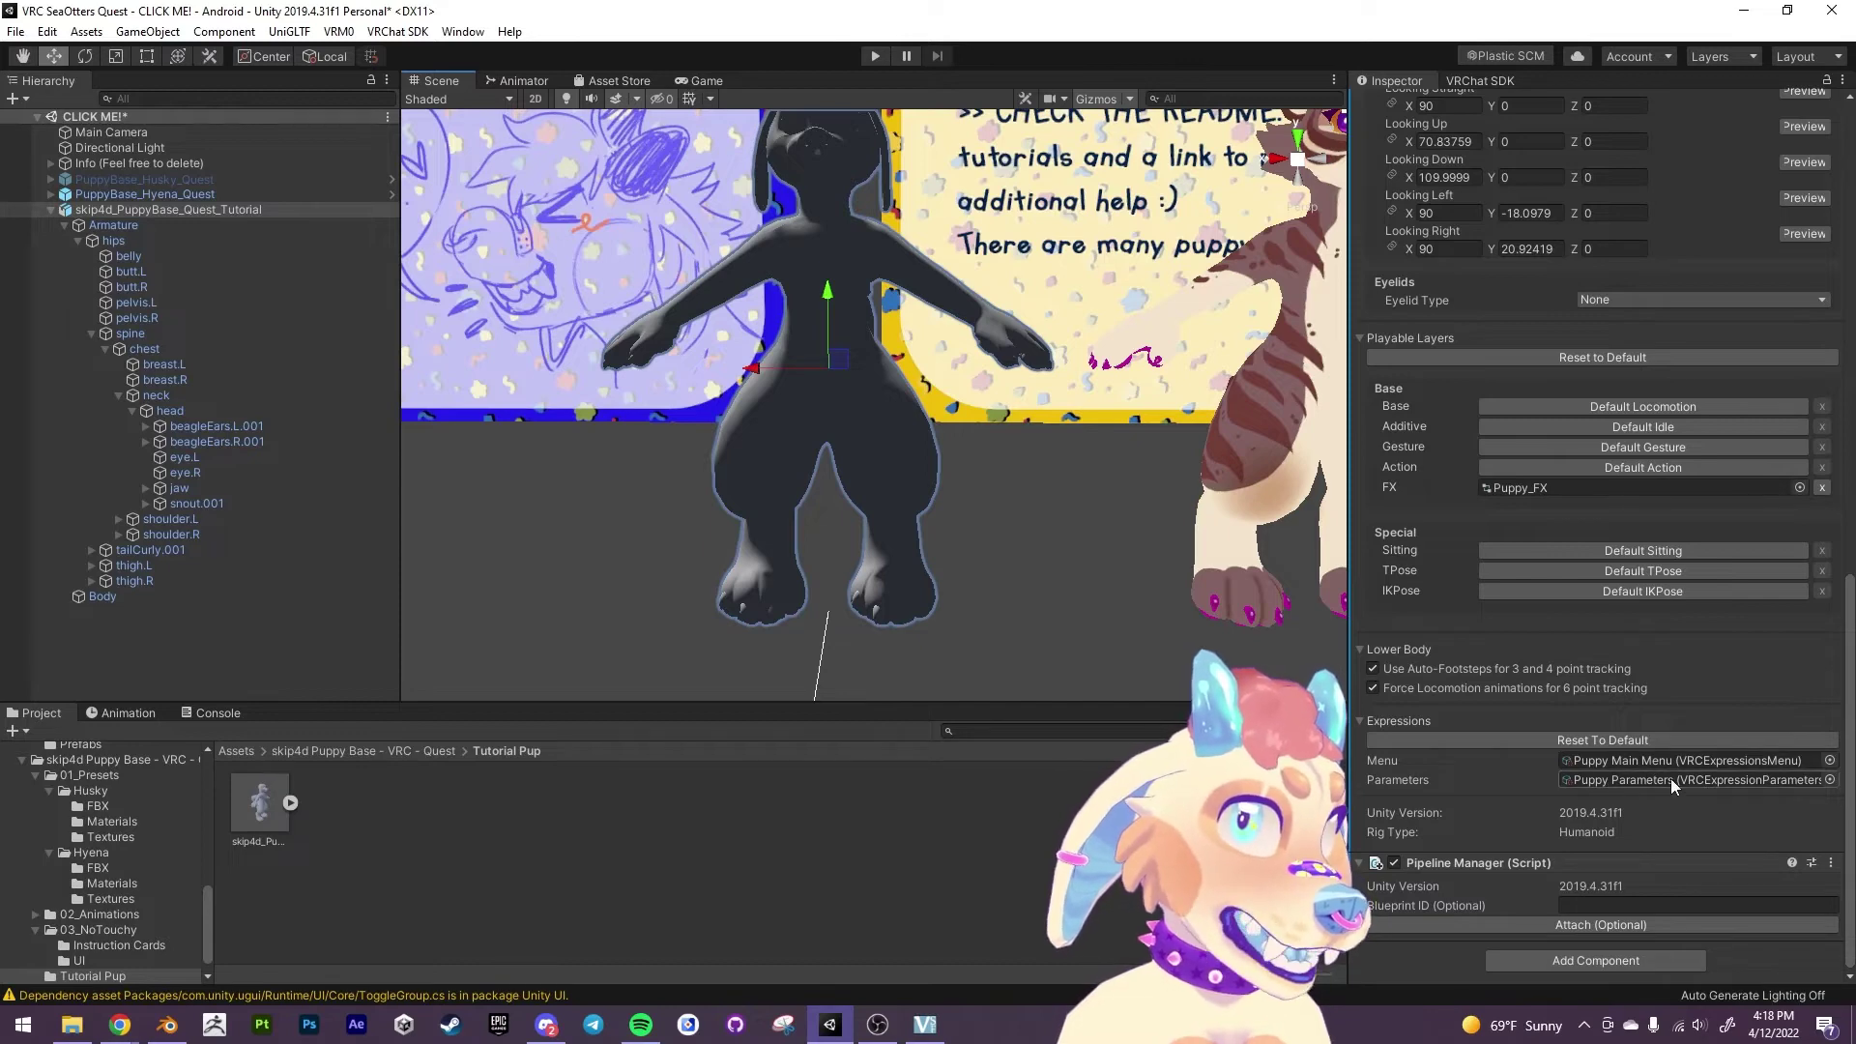
scroll(1599, 861, "up", 15)
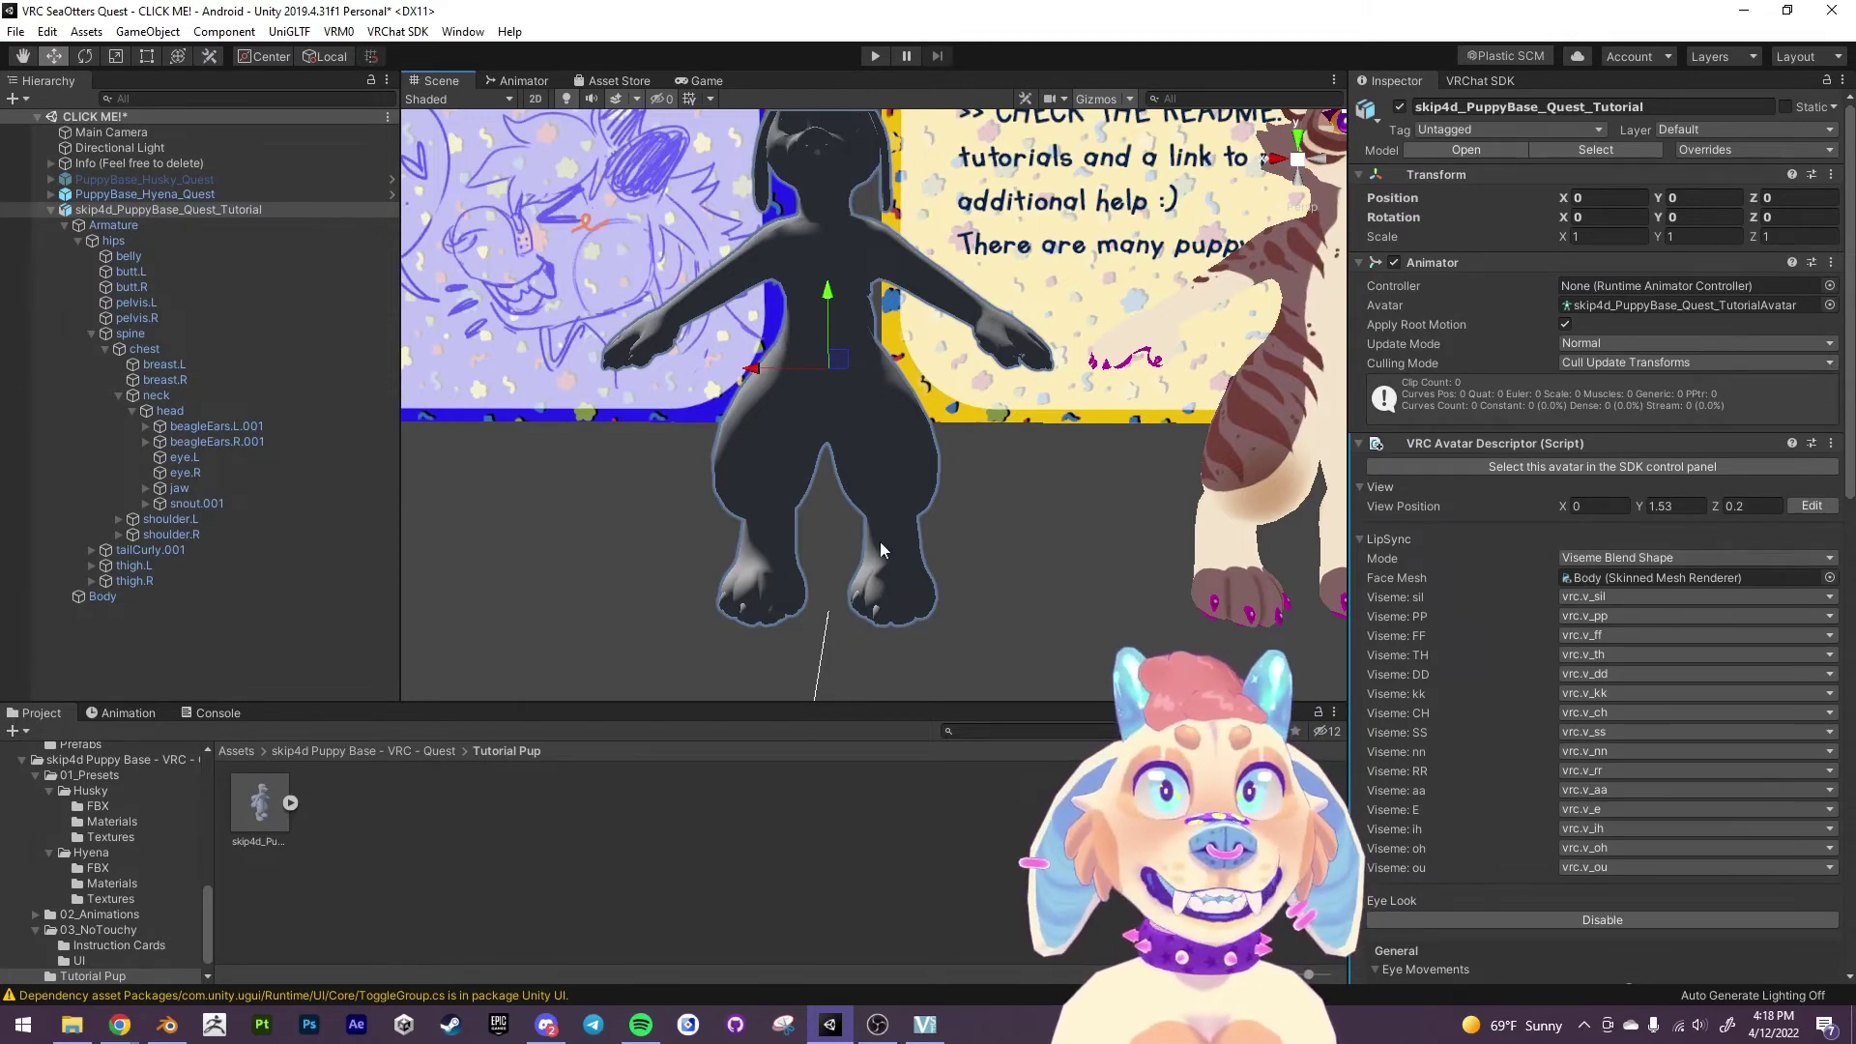
Drag the Husky body material from 01_Presets > Husky > Materials onto the grey puppy.
left_click_drag(880, 541, 923, 522, "alt")
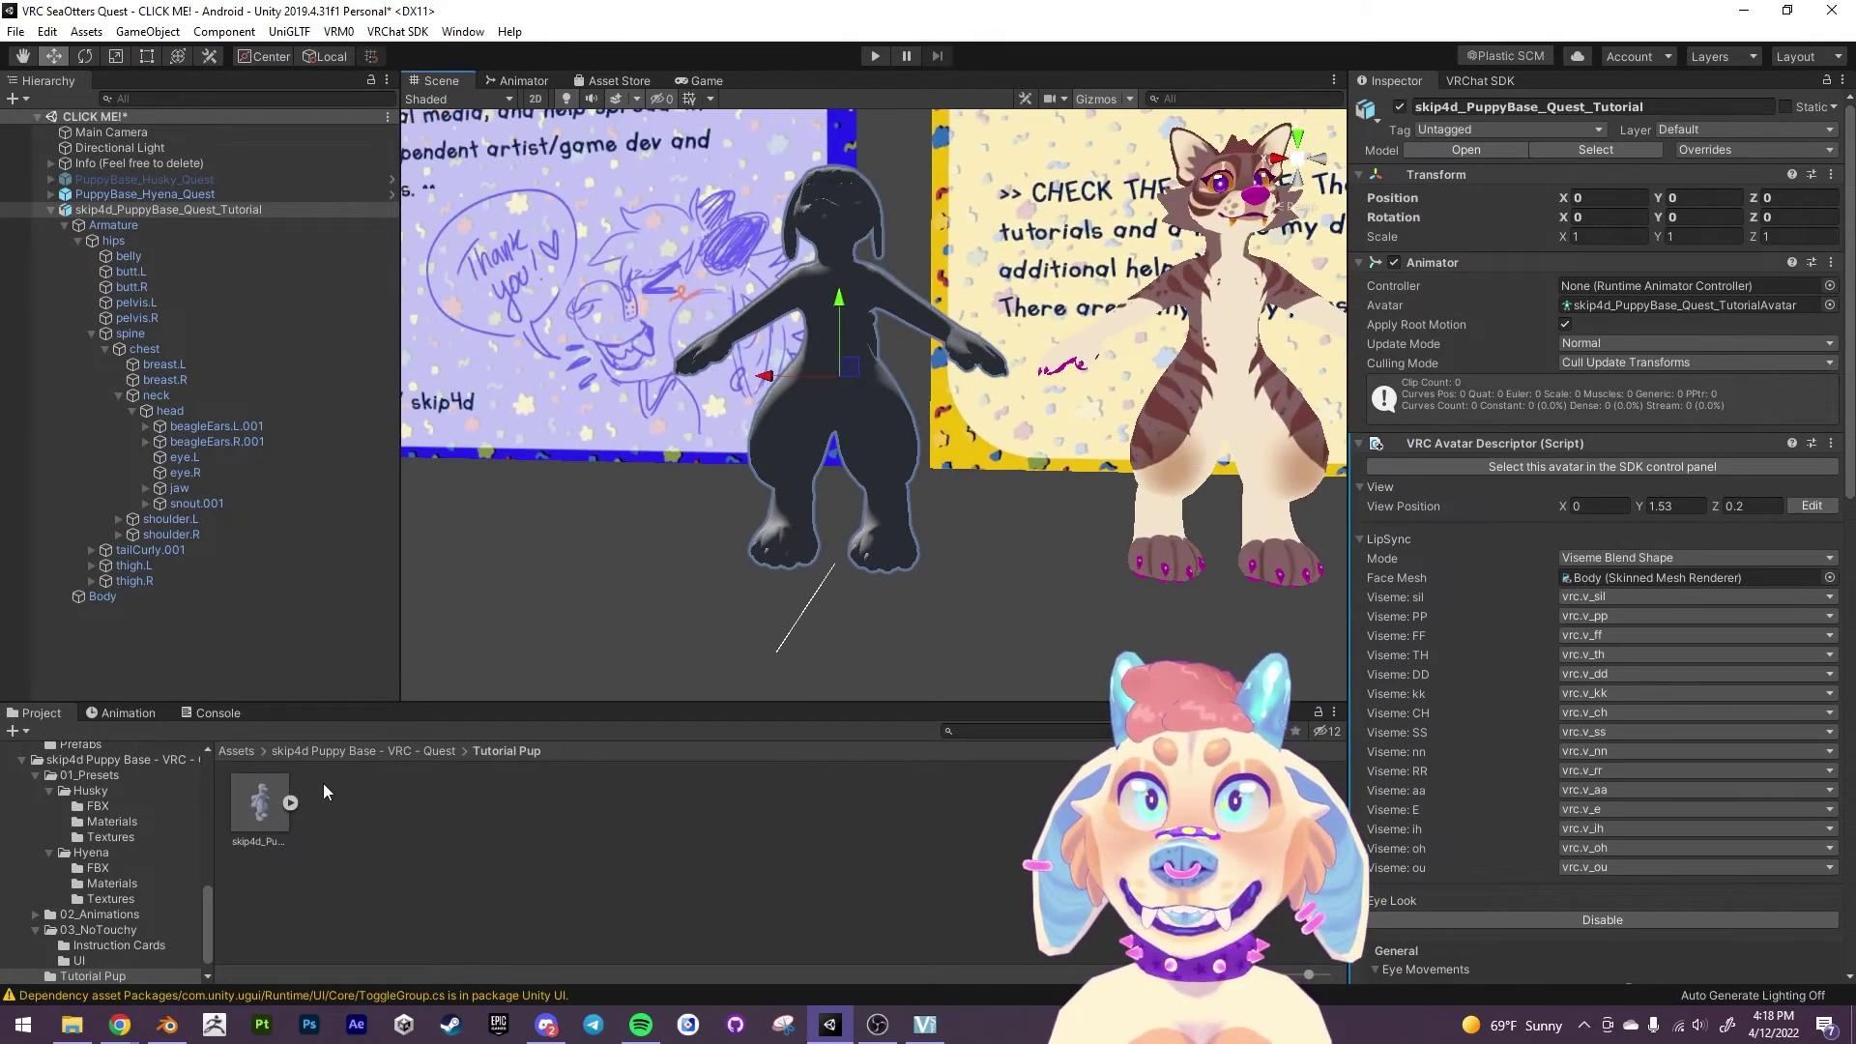
left_click(363, 751)
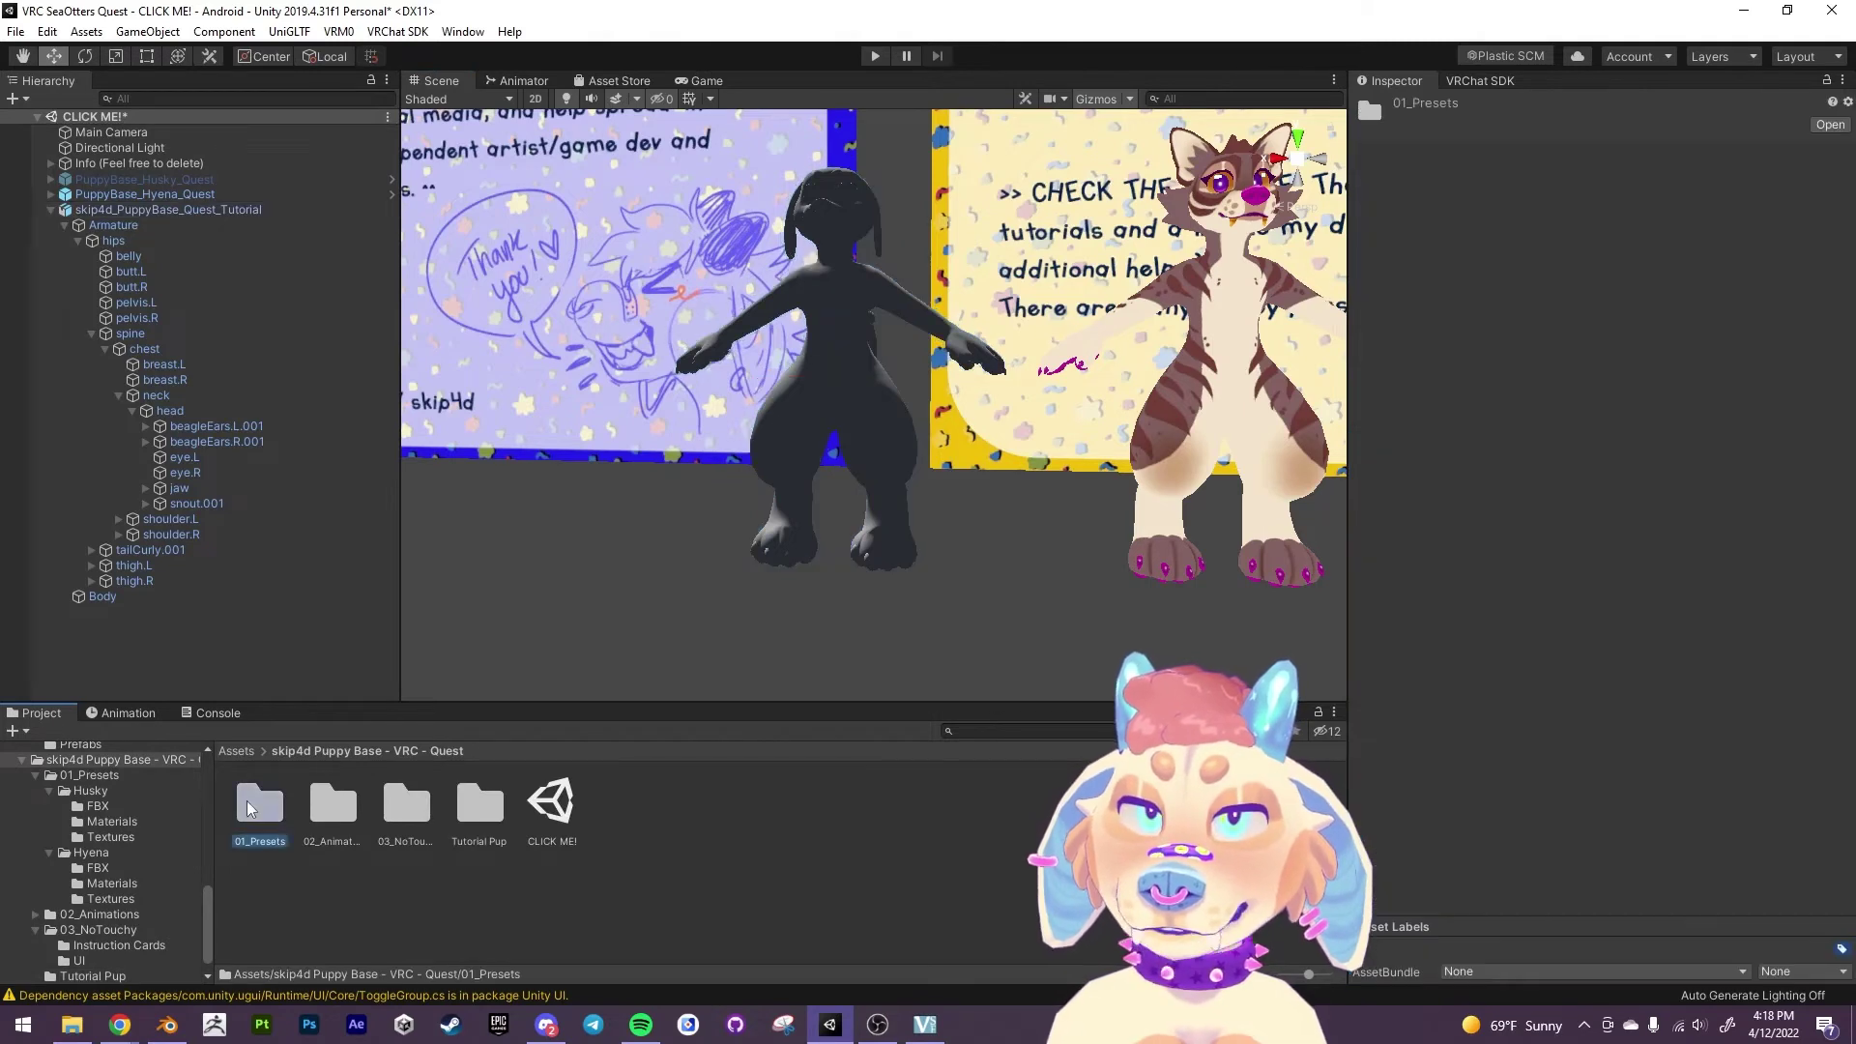
double_click(259, 802)
double_click(259, 803)
left_click(338, 816)
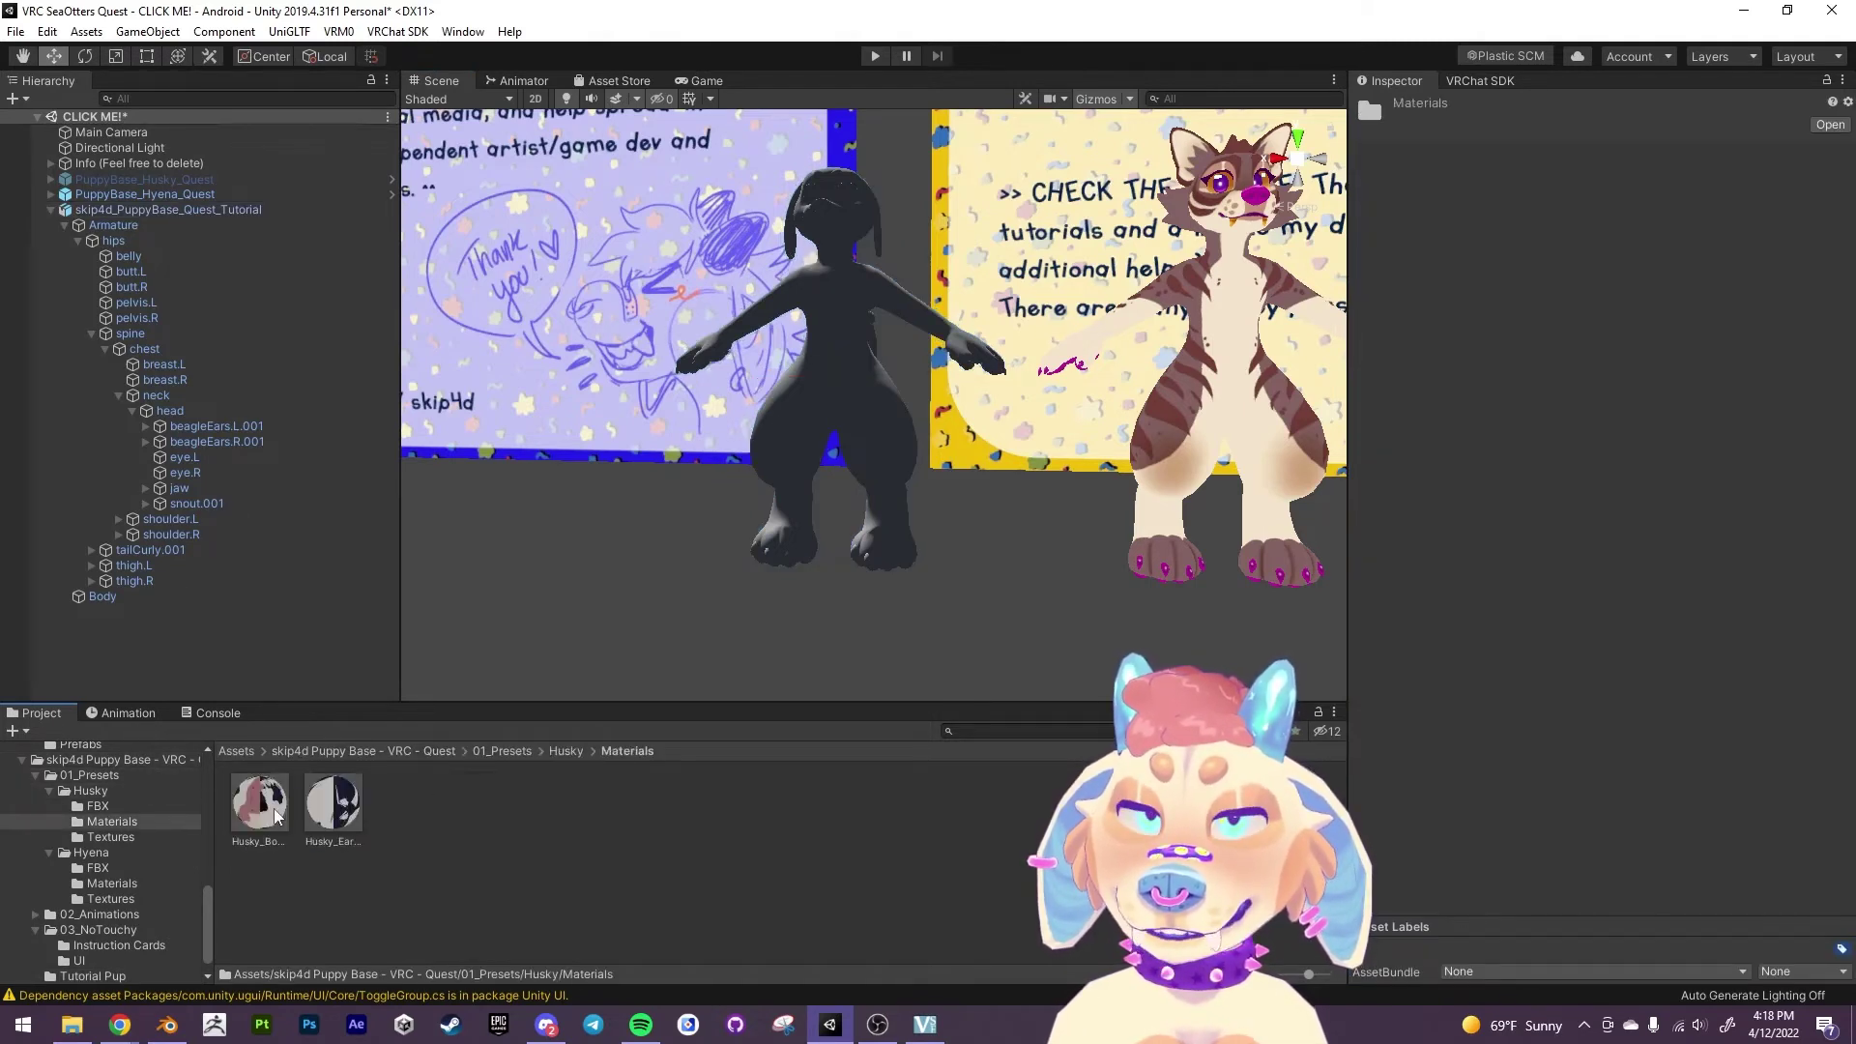
left_click_drag(276, 815, 465, 649)
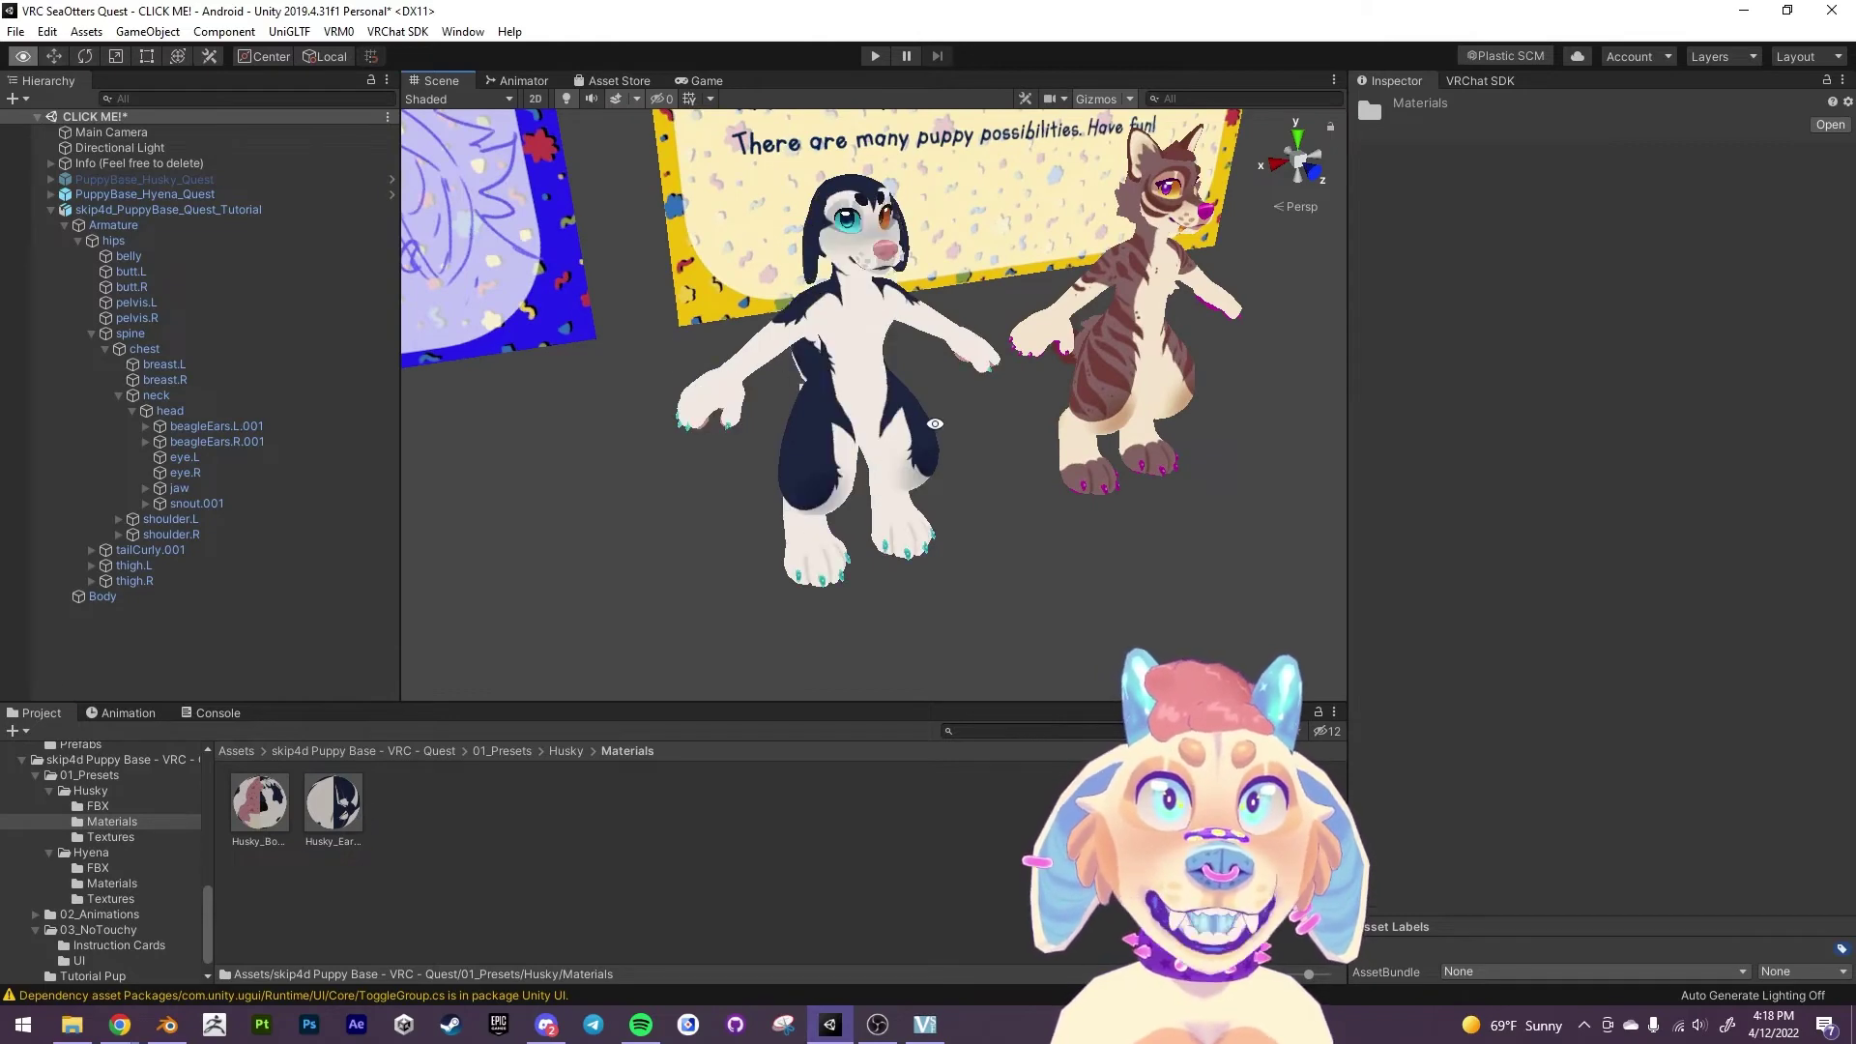
left_click_drag(935, 423, 774, 425, "alt")
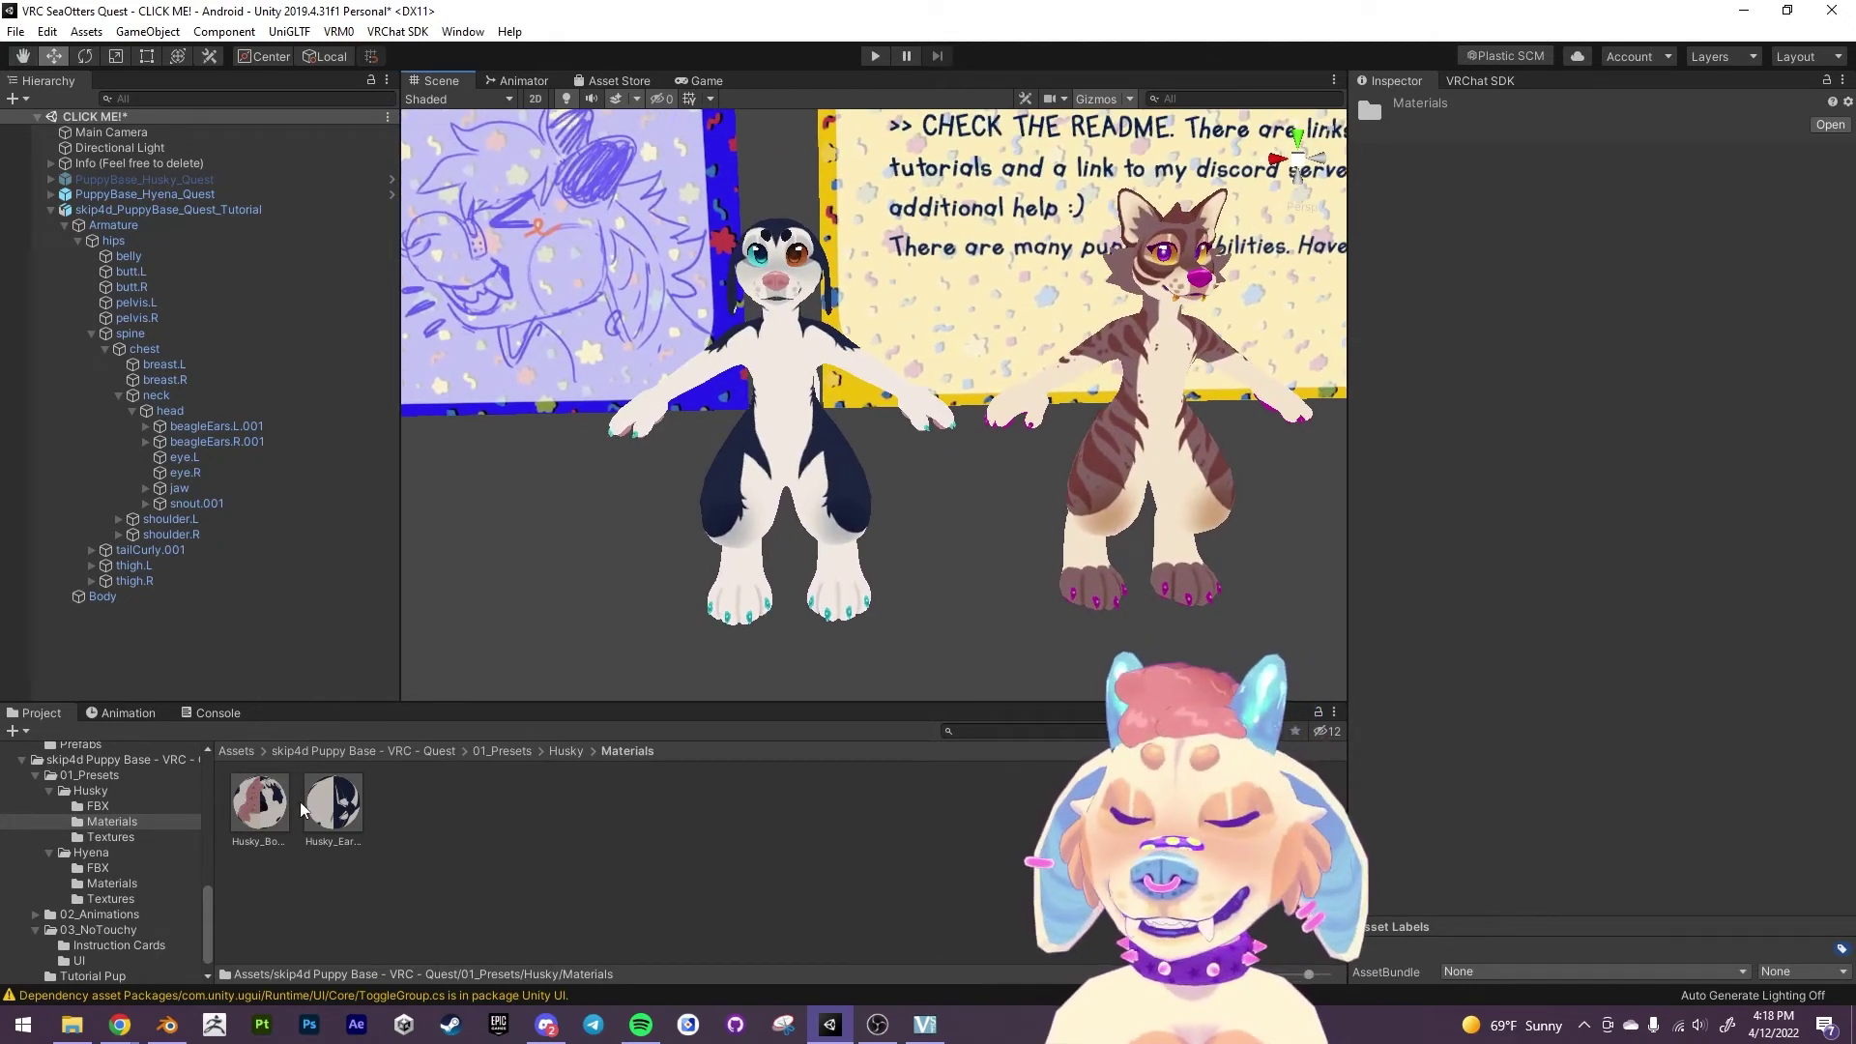
left_click(567, 751)
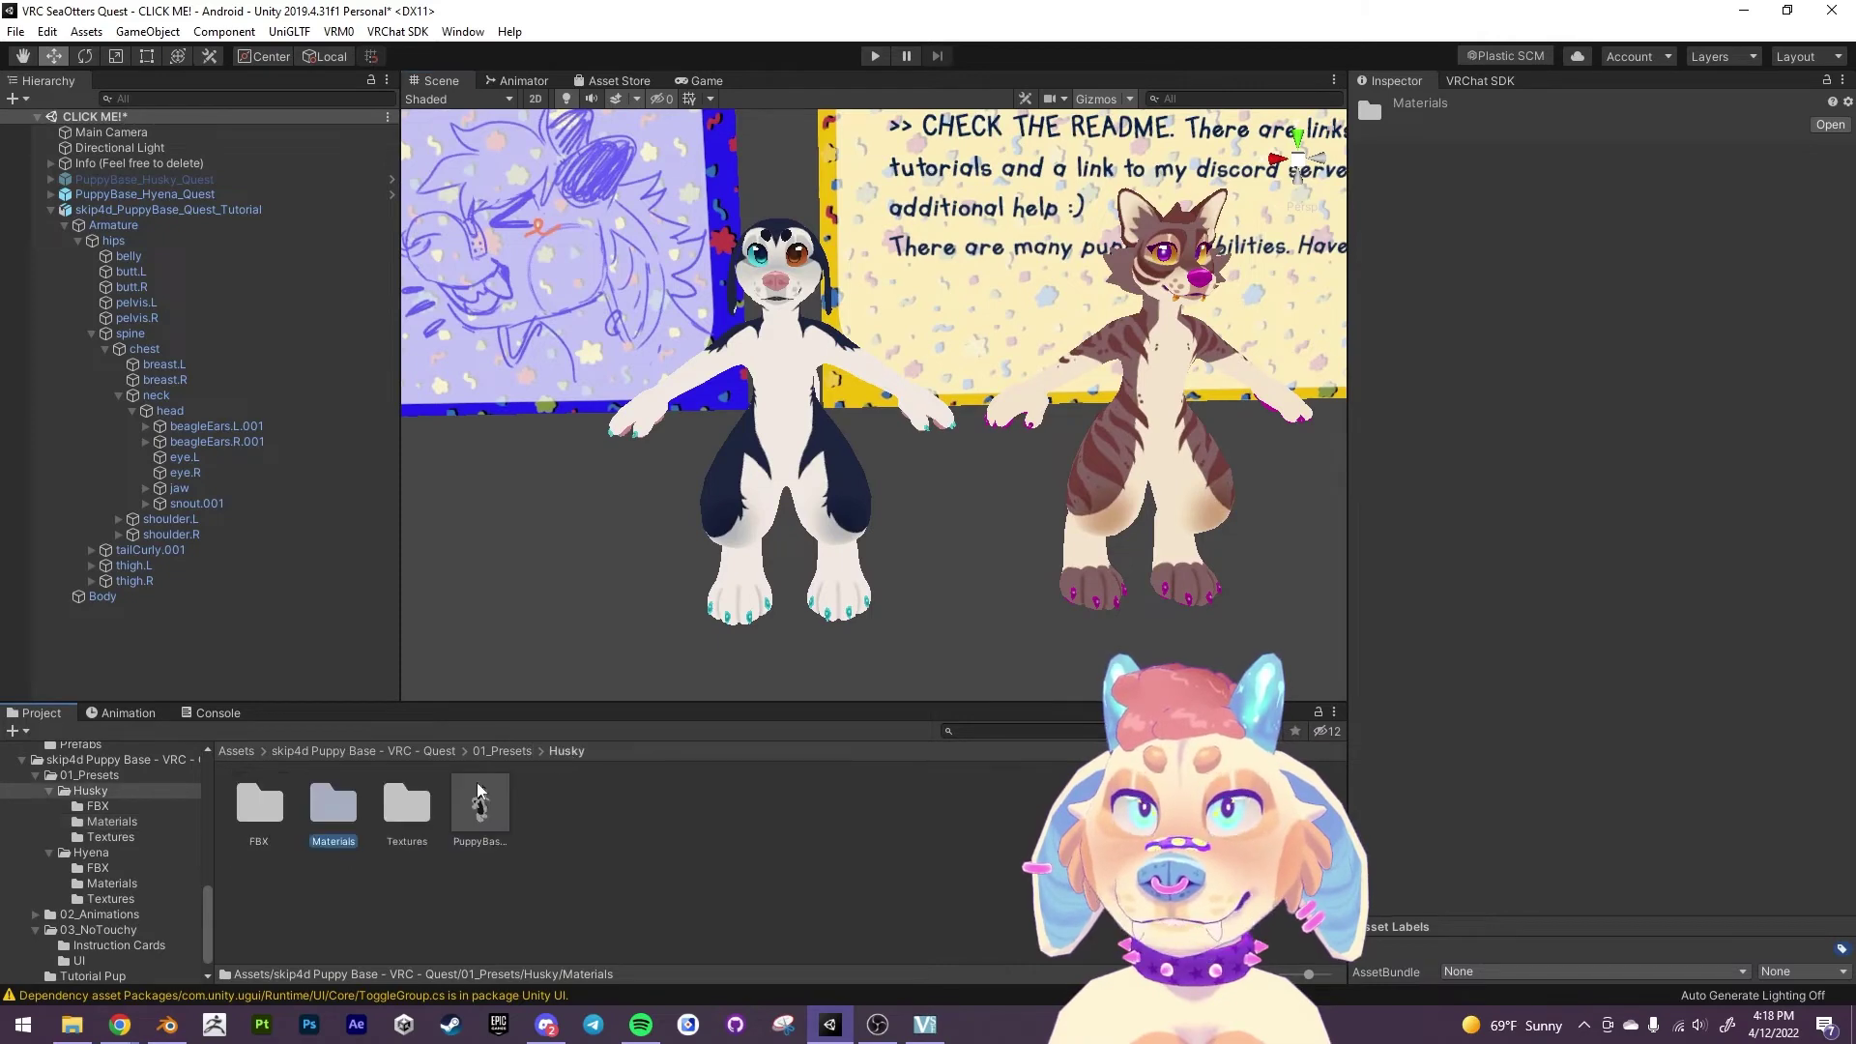
left_click(498, 752)
left_click(446, 752)
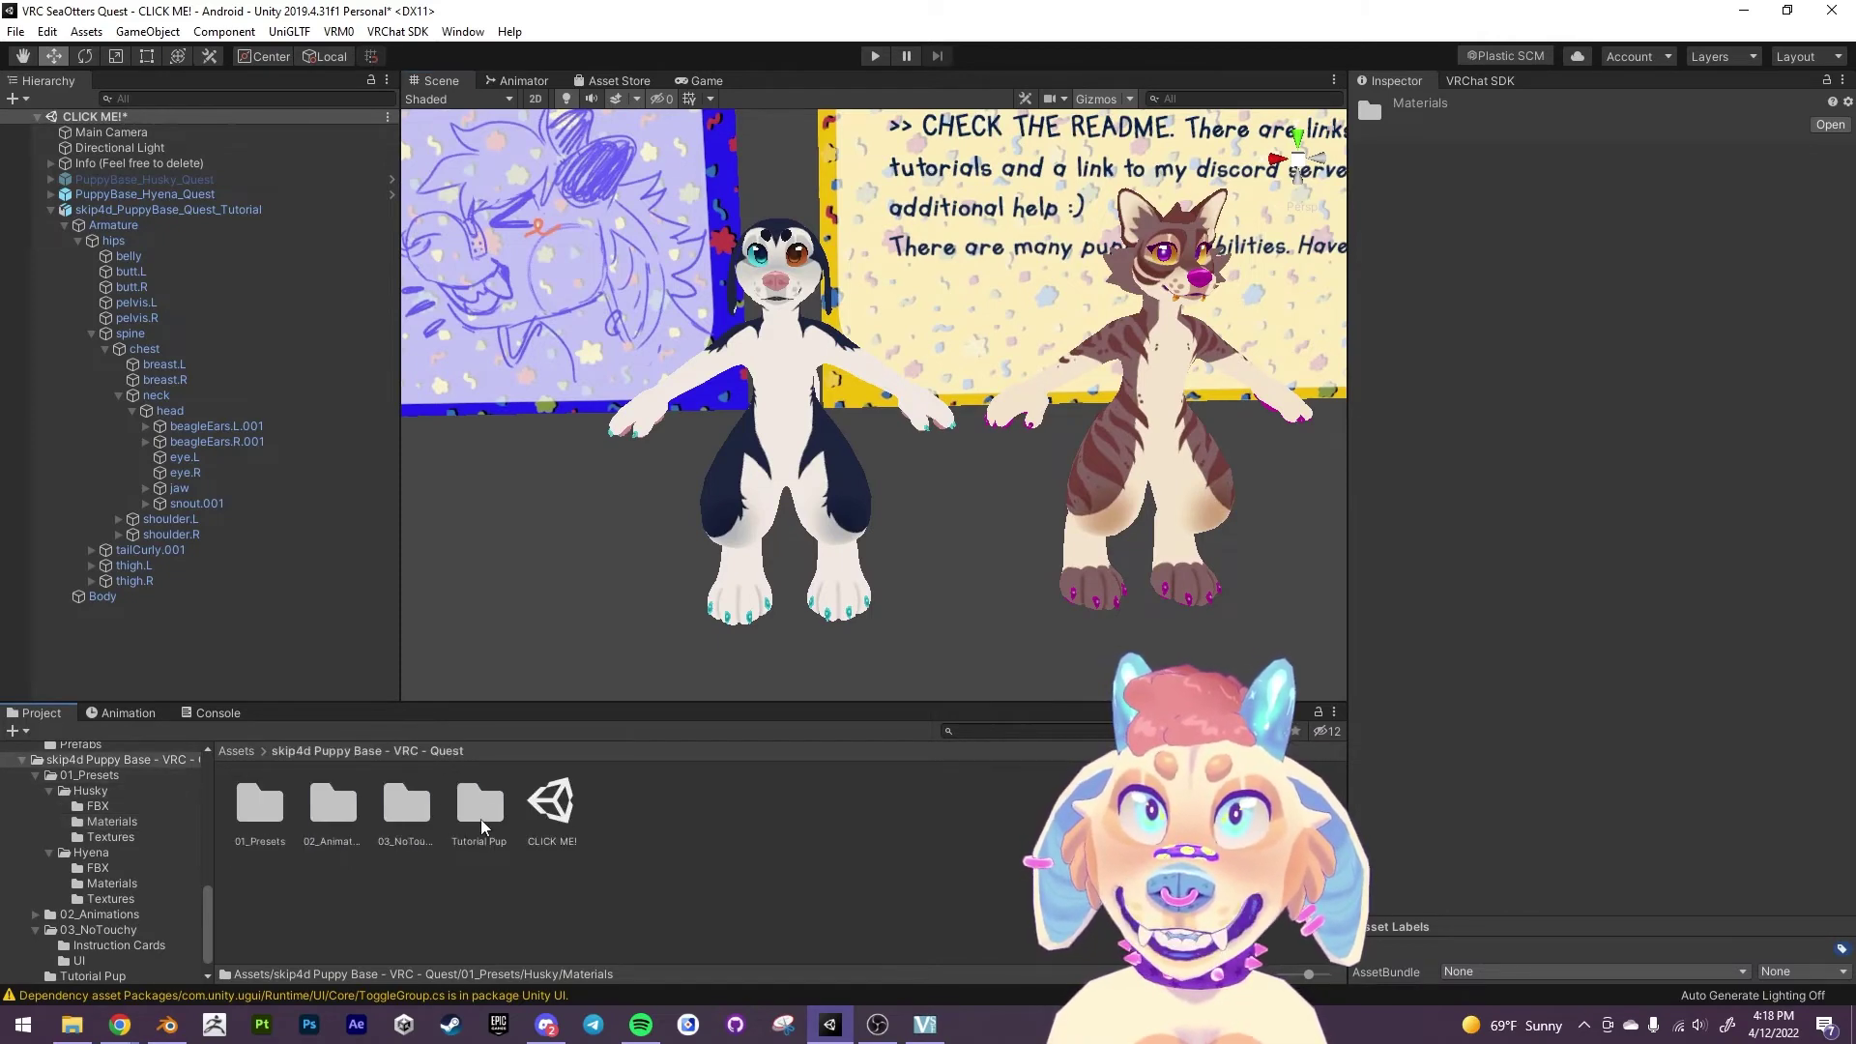
Create a New Material inside the Tutorial Pup folder.
double_click(480, 812)
right_click(488, 830)
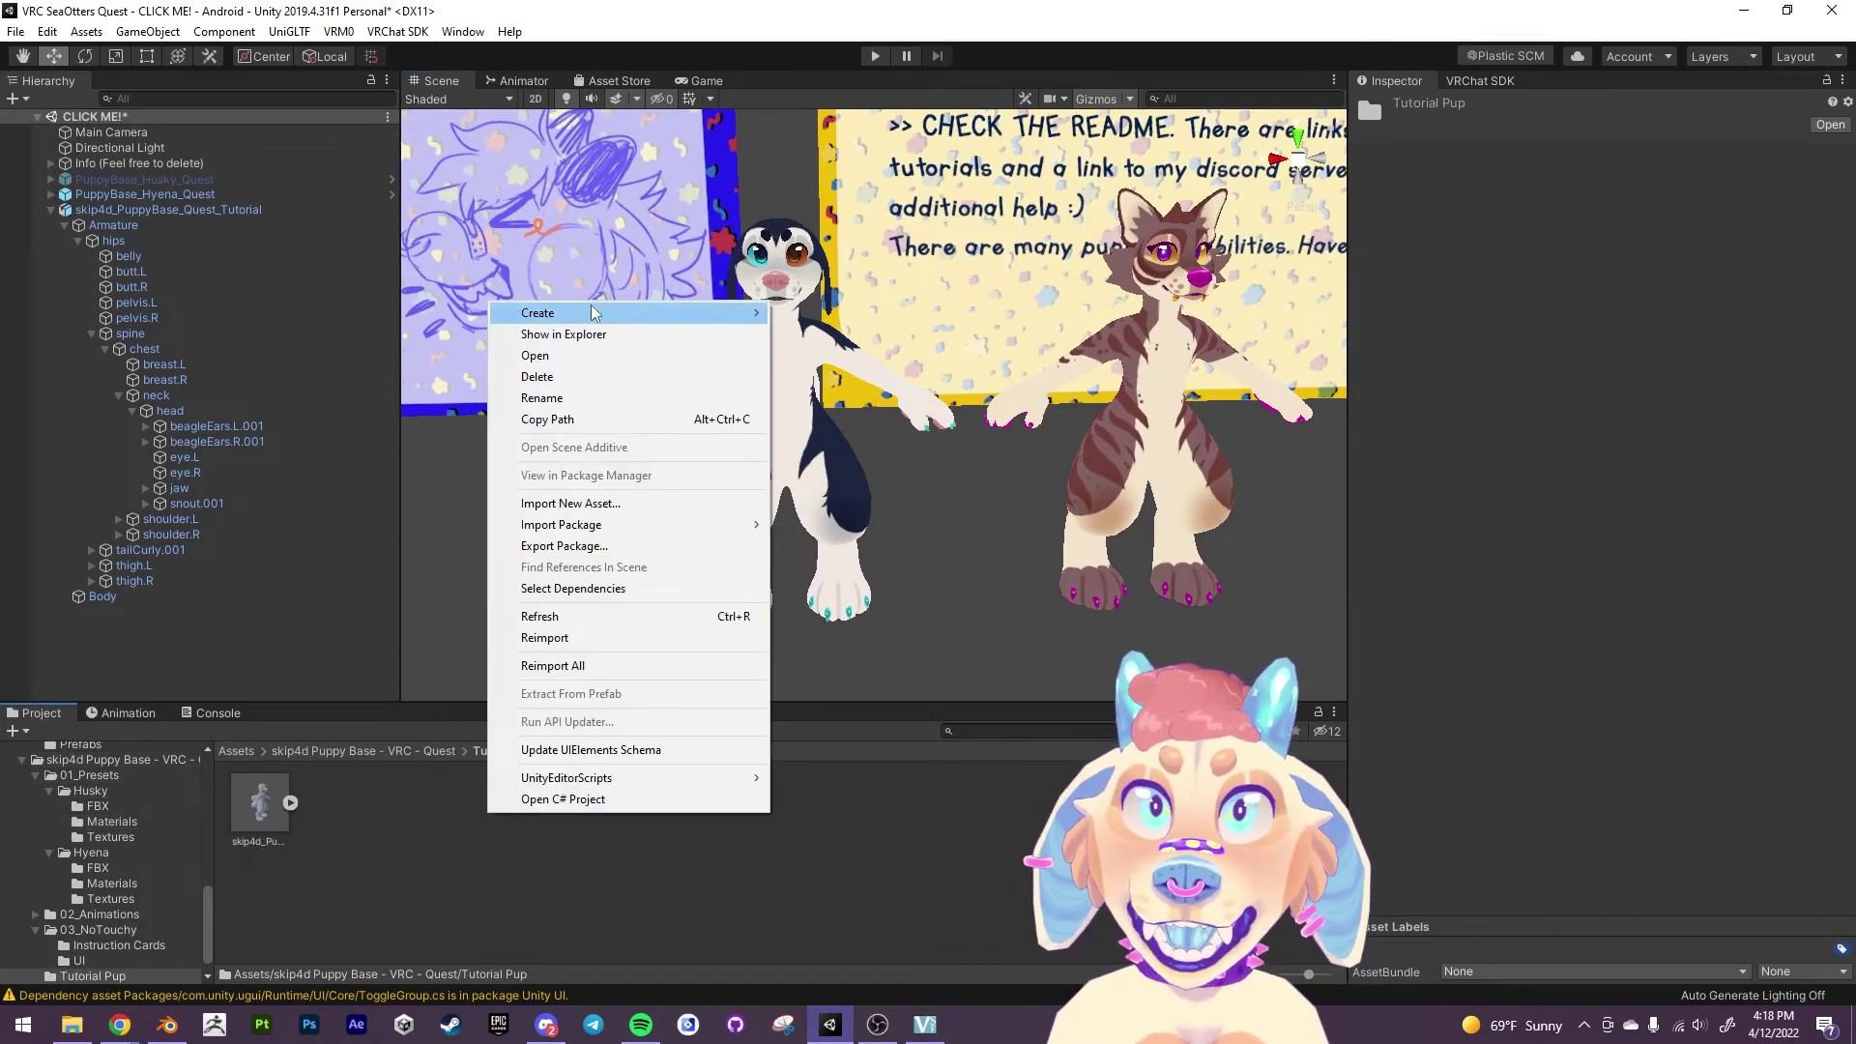
mouse_move(591, 312)
left_click(851, 556)
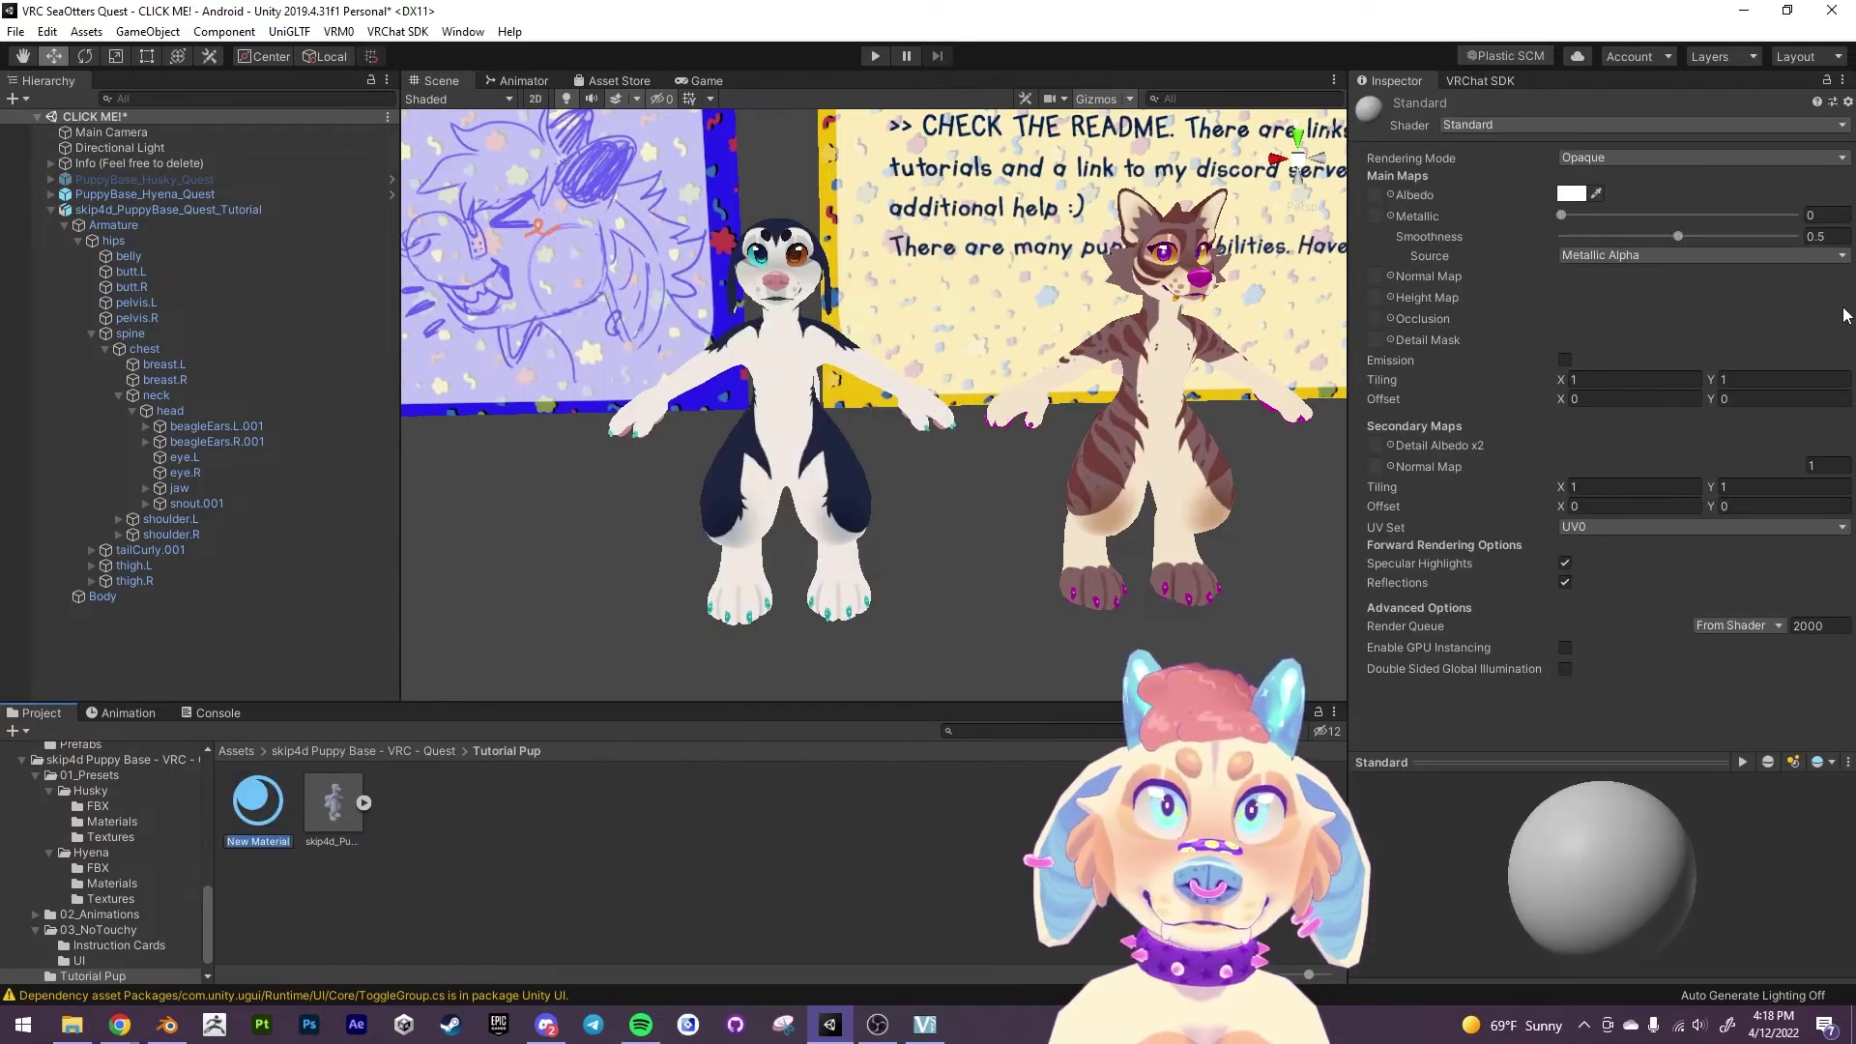
Set the new material's shader to VRChat/Mobile/Toon Lit.
left_click(1483, 124)
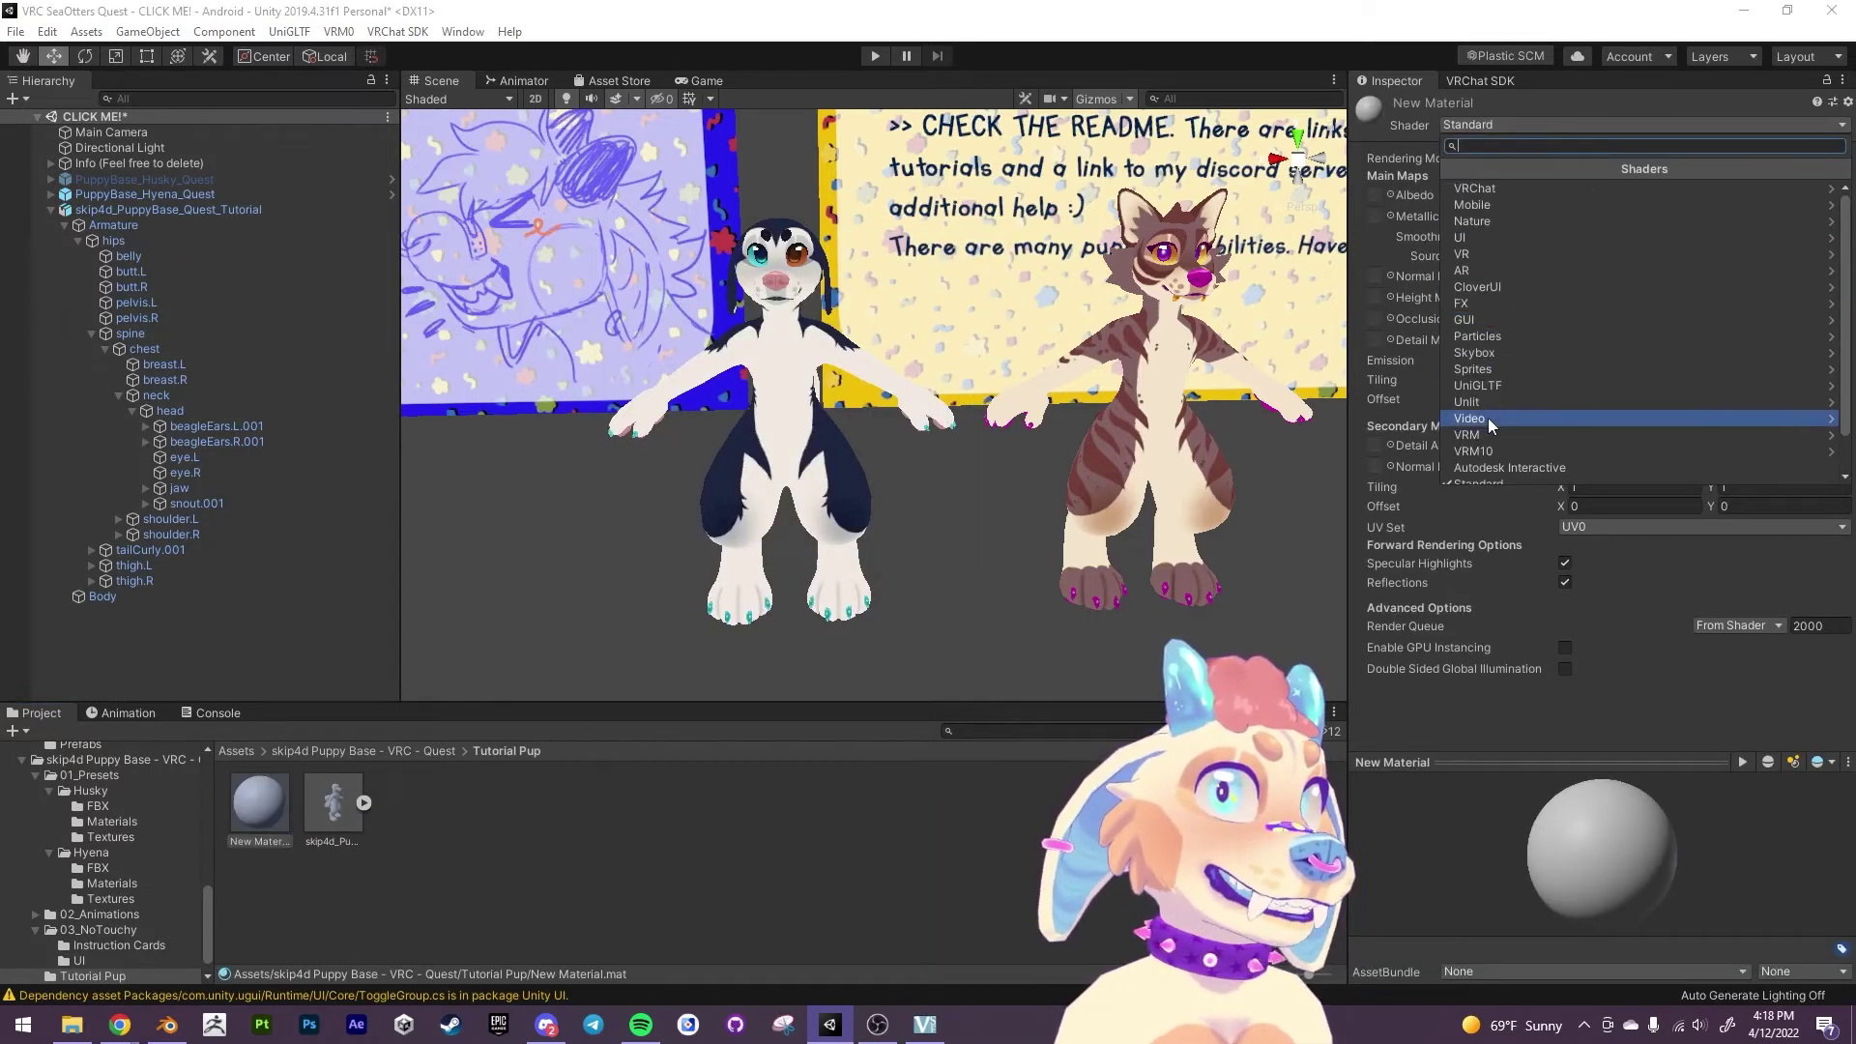
scroll(1514, 414, "up", 2)
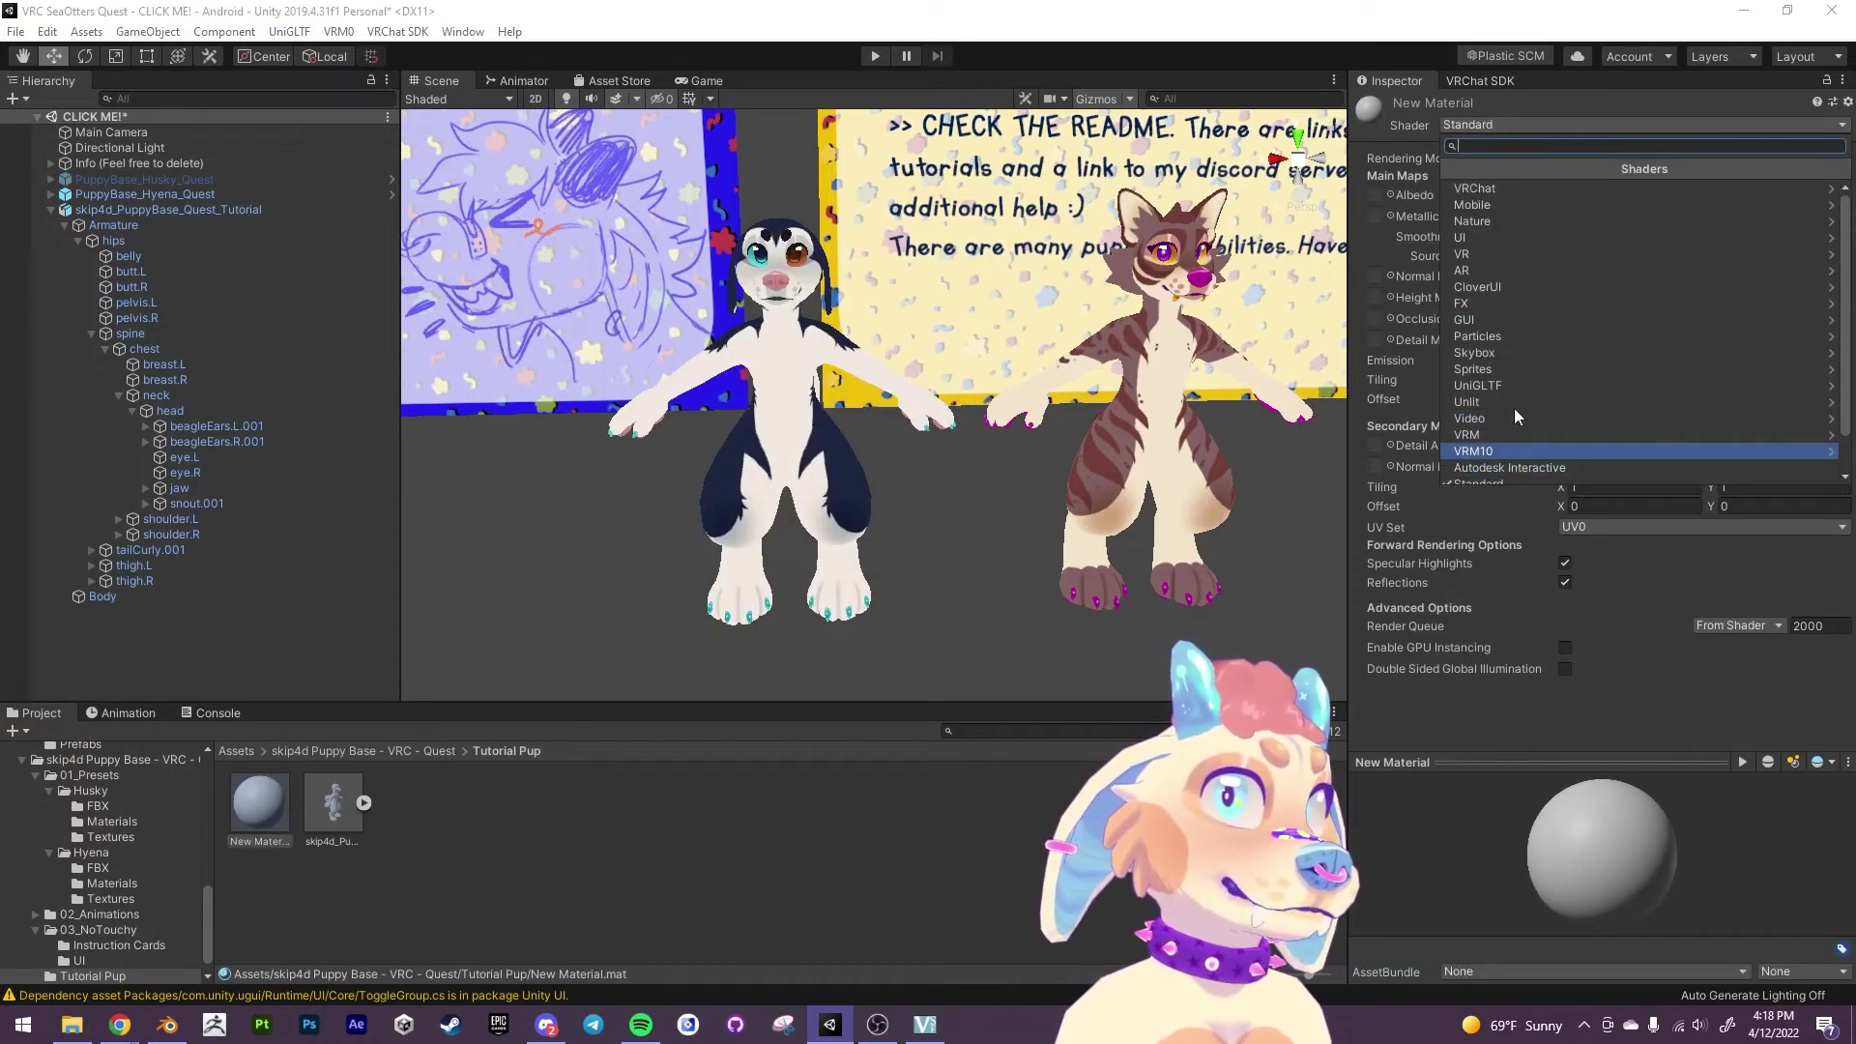
left_click(1506, 189)
left_click(1506, 189)
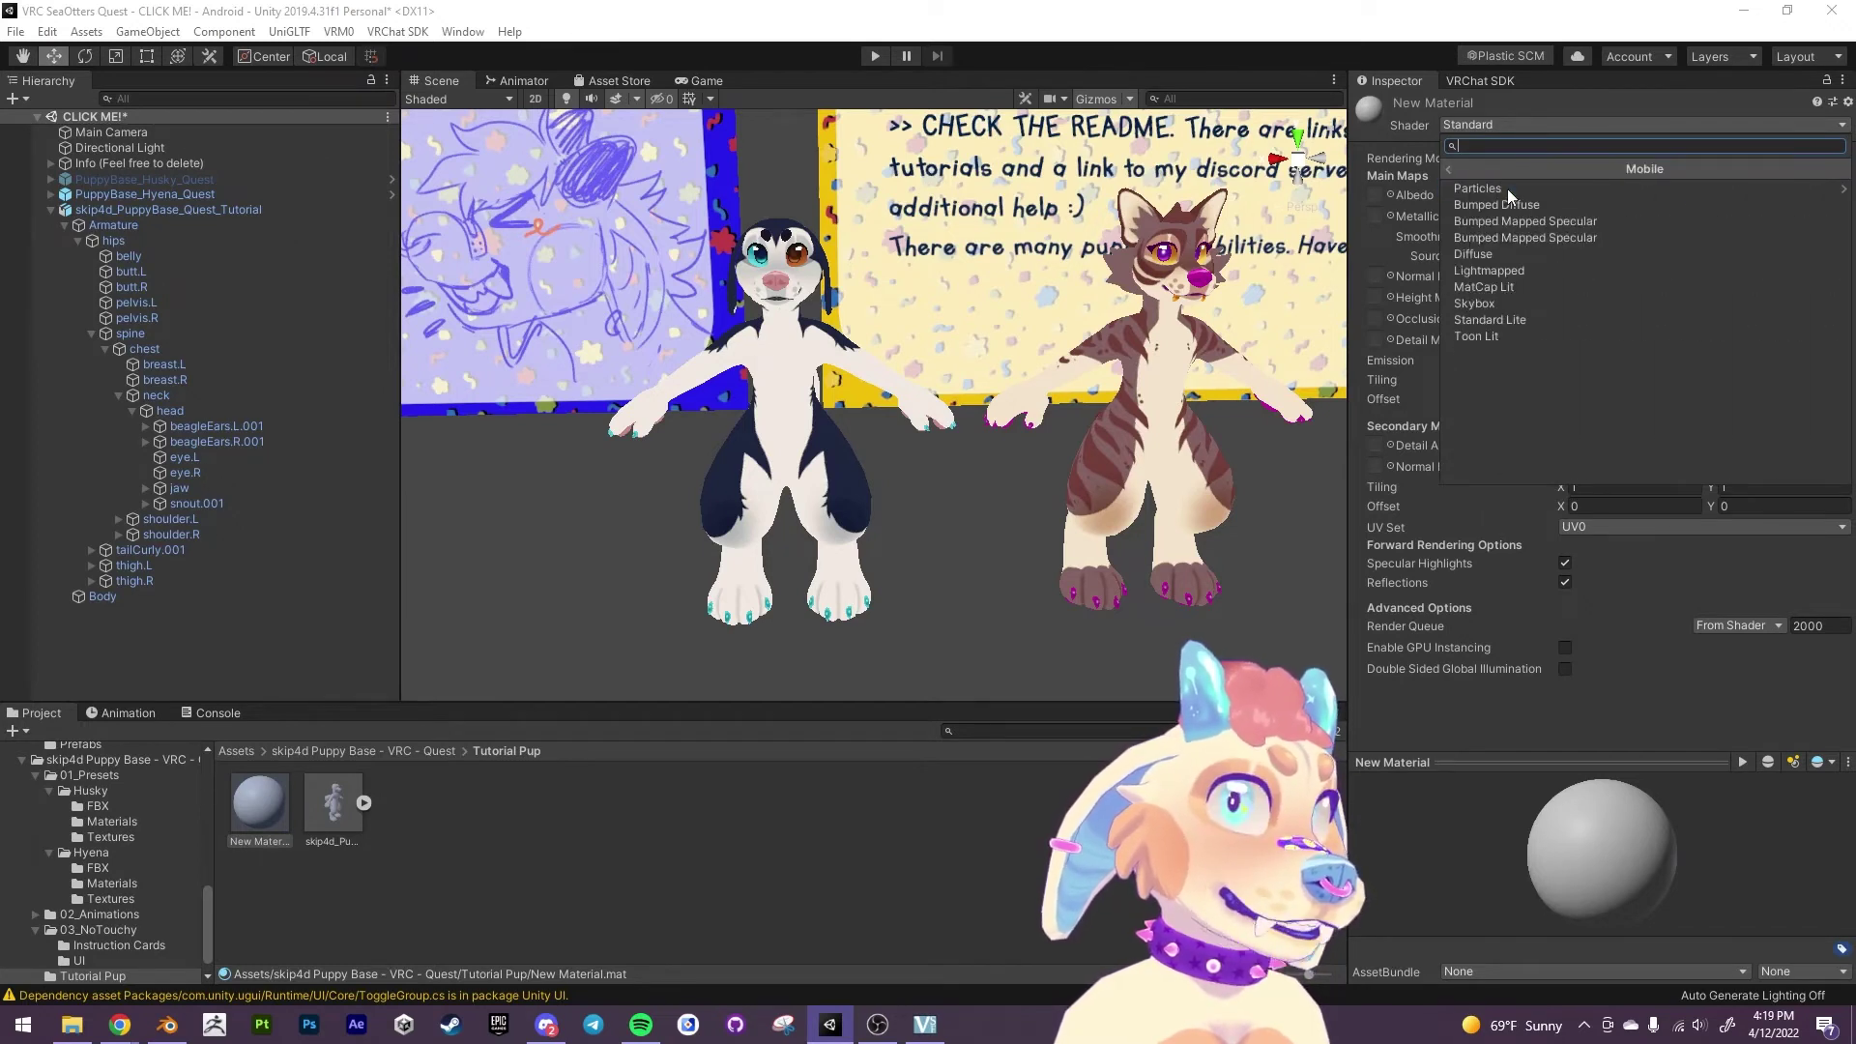
left_click(1500, 325)
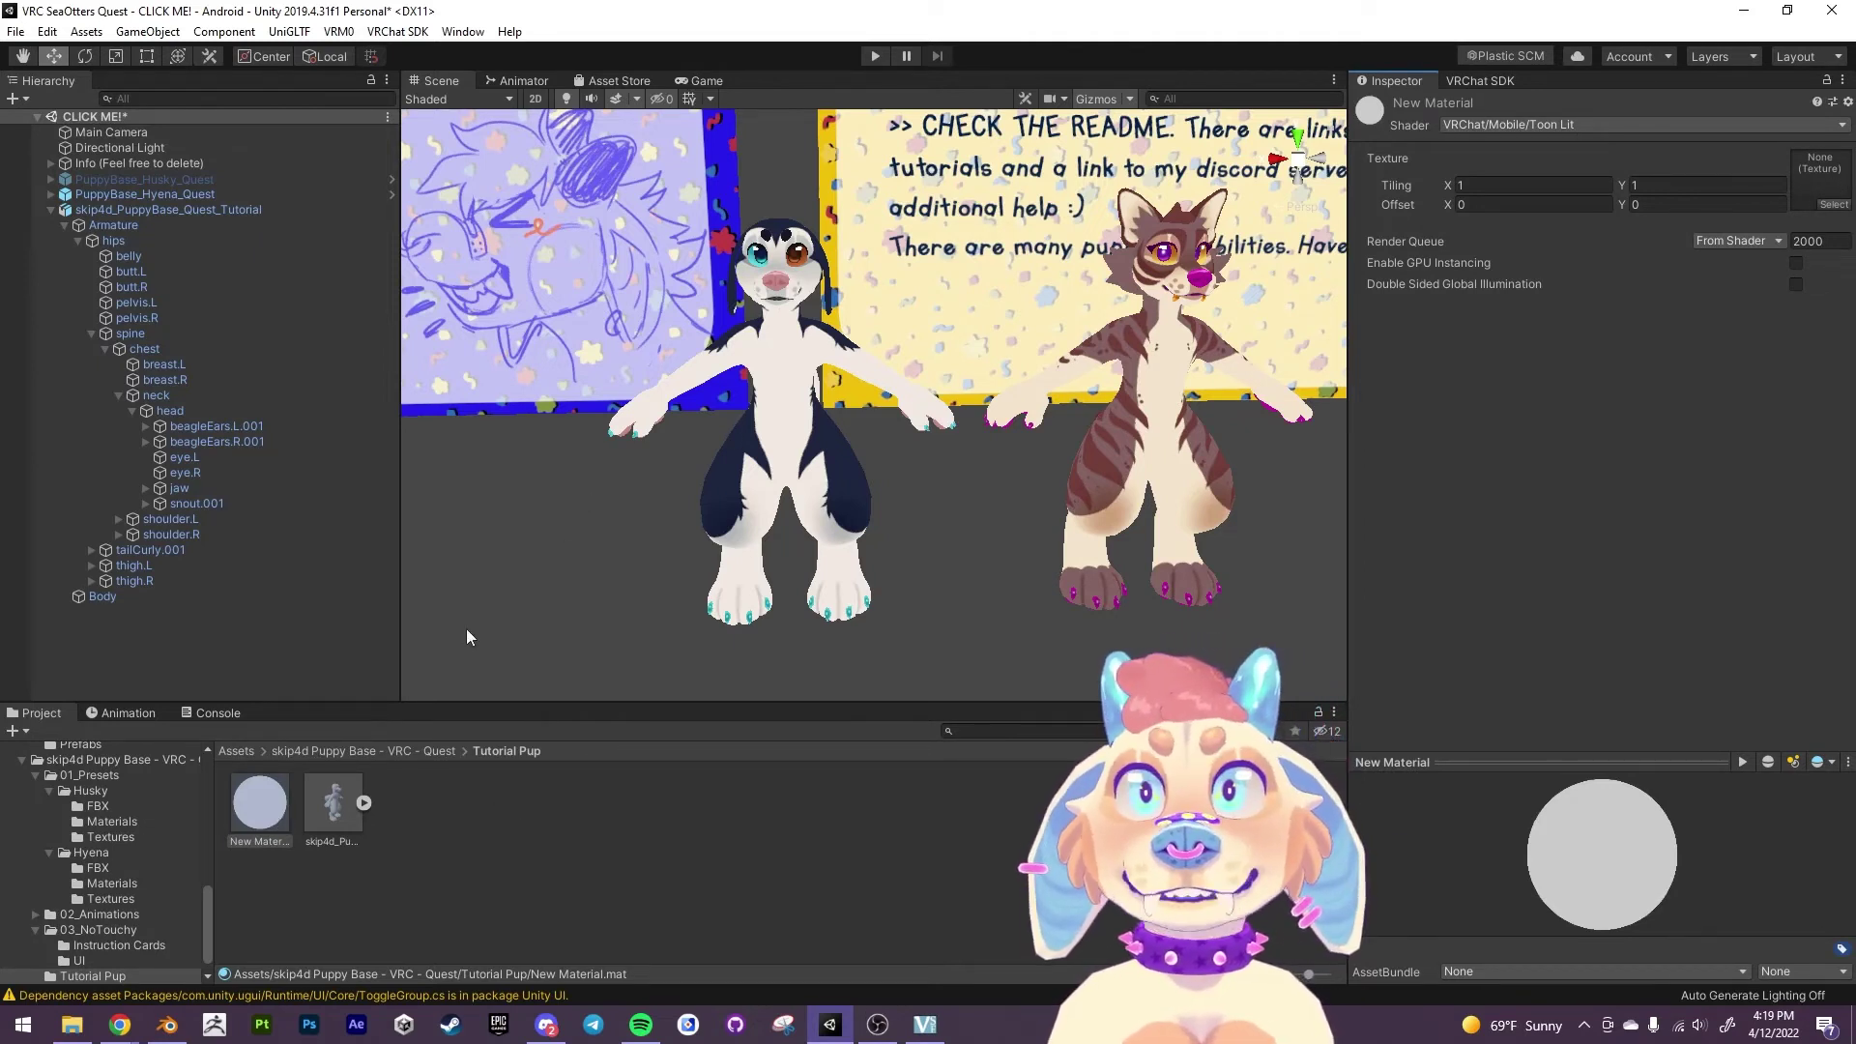
left_click(402, 750)
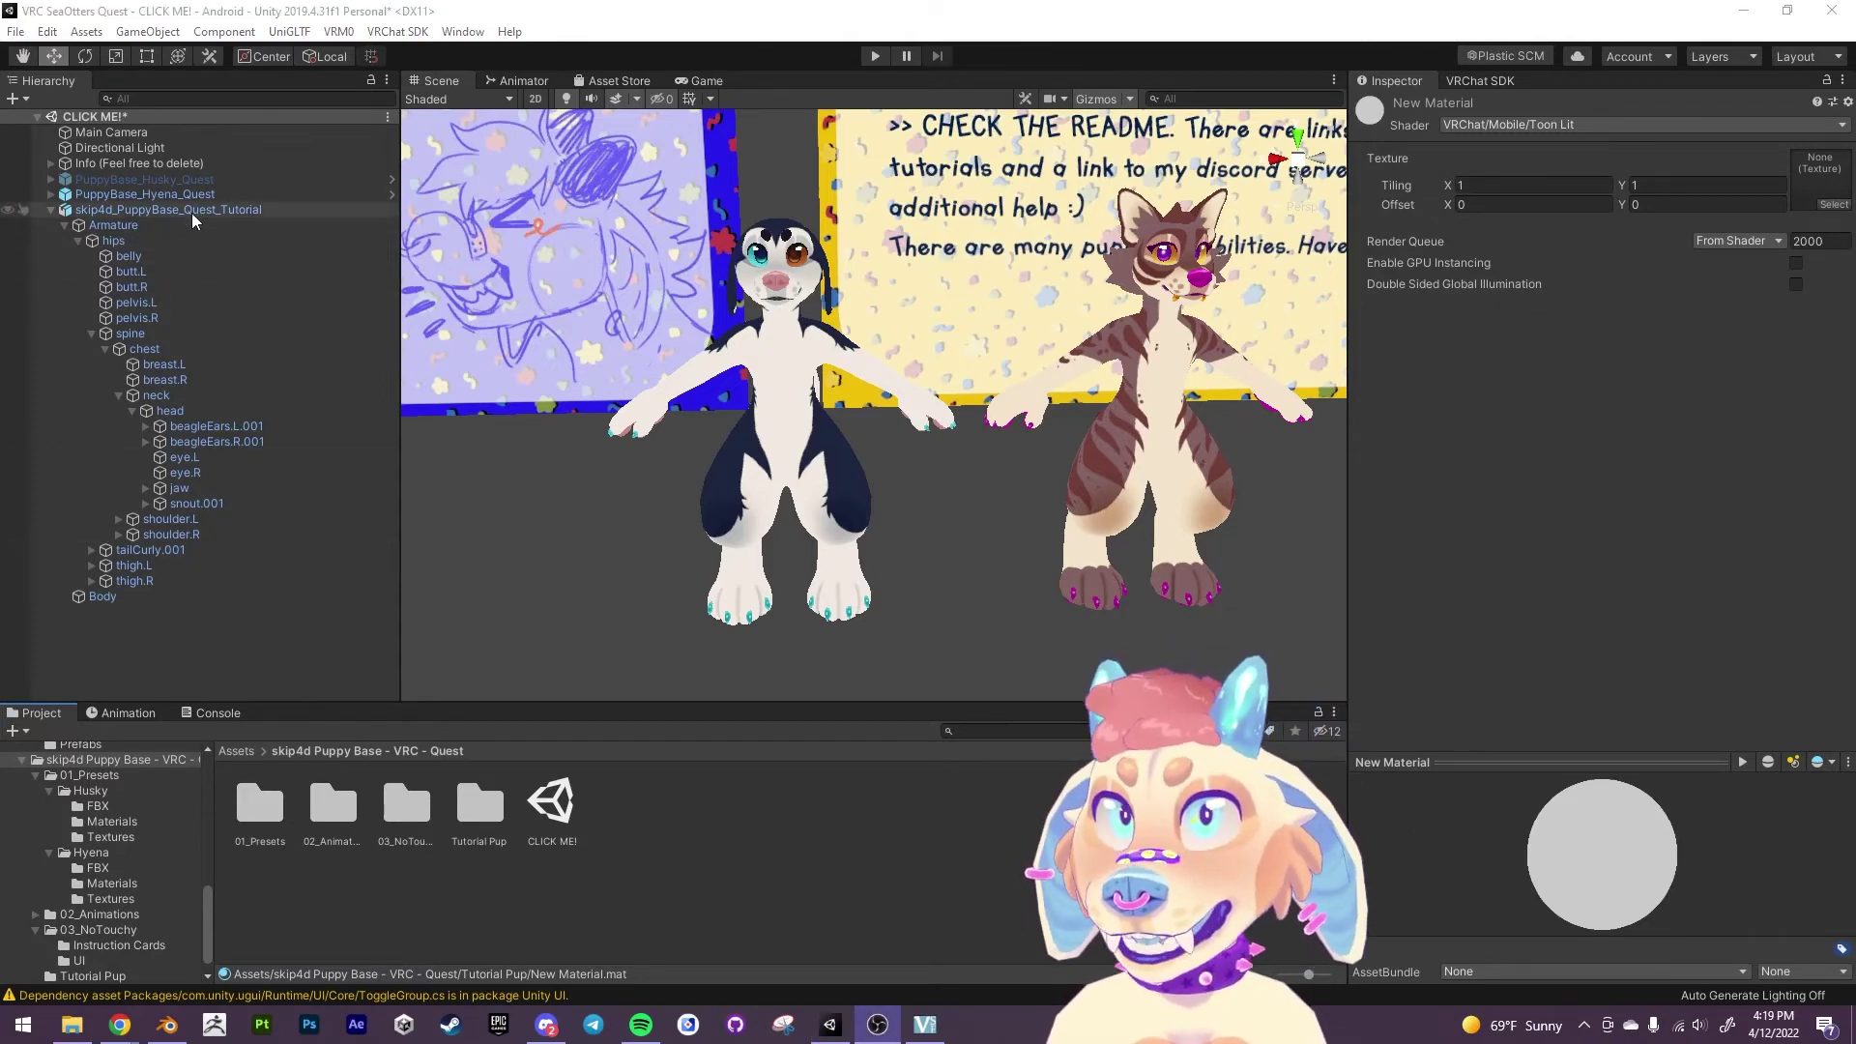
Test the Body's Chest Fluff, Cheek Fluff, Fangs and Body - Bappers blendshapes, leaving them at 0.
left_click(102, 596)
scroll(1573, 621, "down", 5)
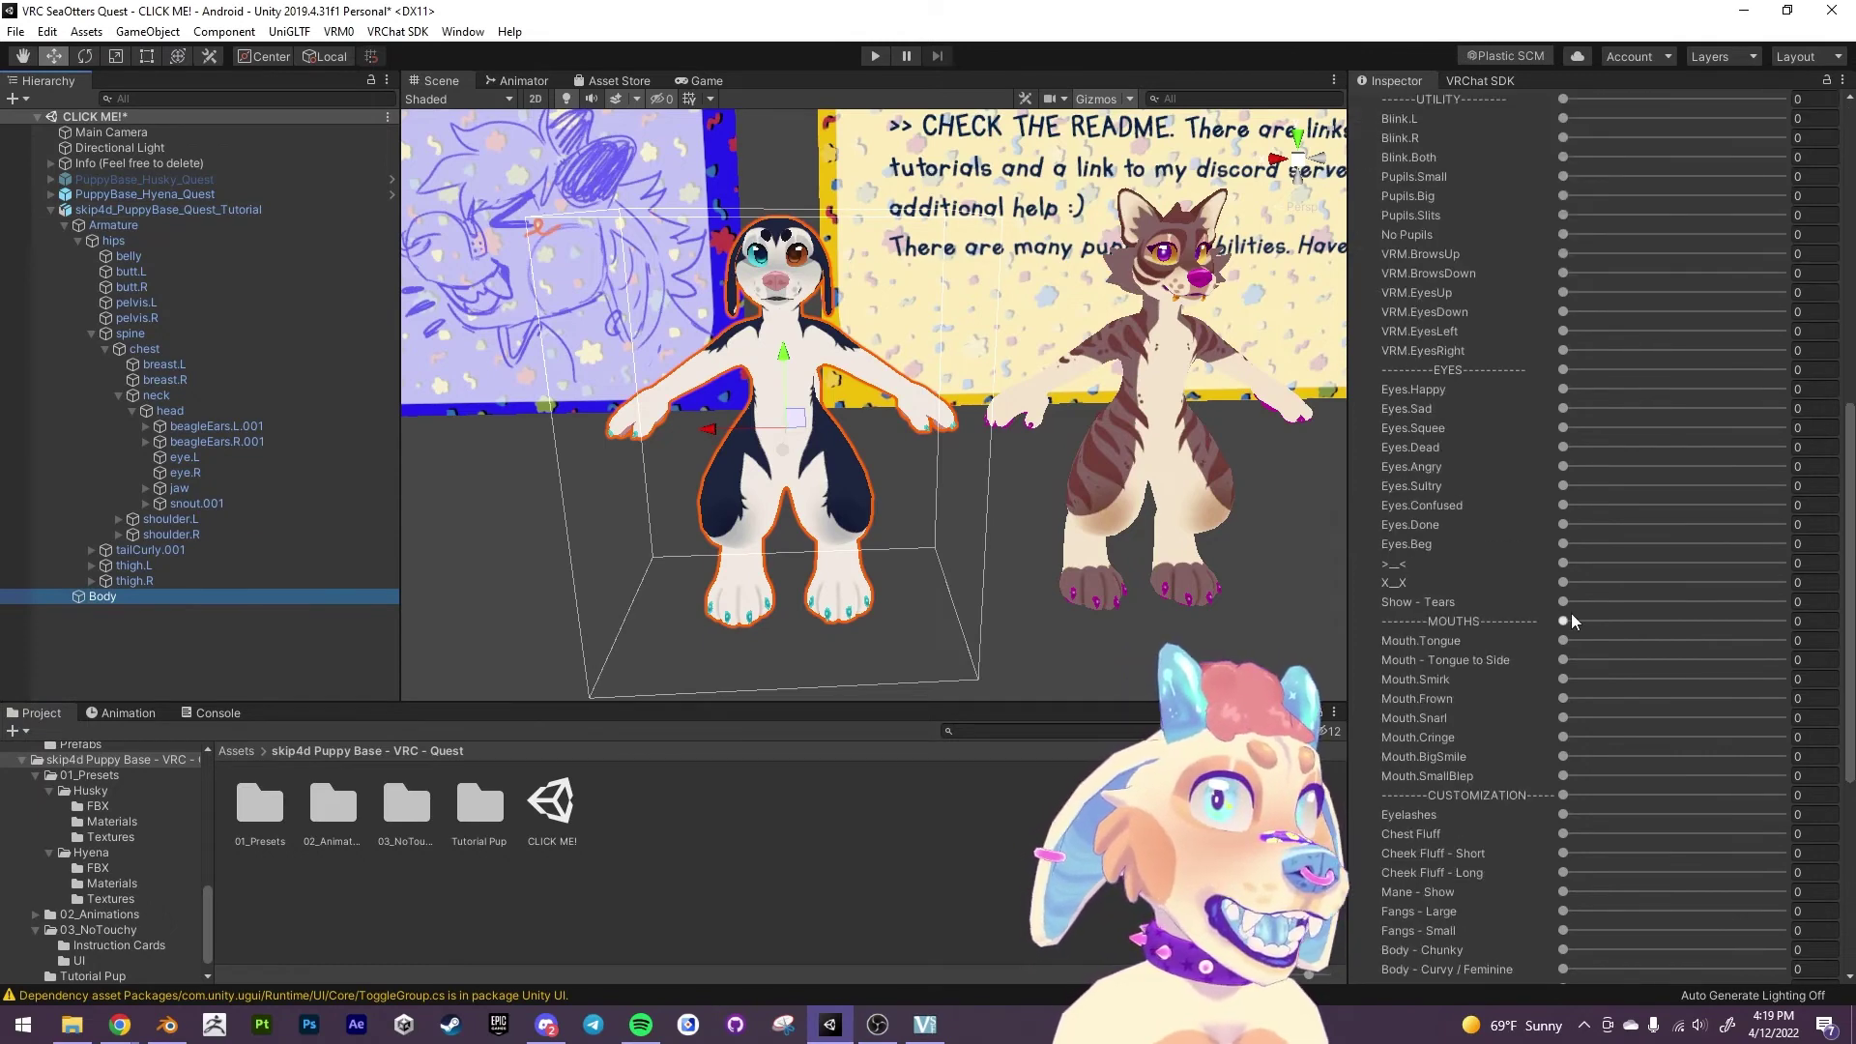
scroll(1572, 621, "down", 6)
mouse_move(1563, 466)
left_mouse_down()
mouse_move(1783, 466)
mouse_move(1563, 469)
left_mouse_up()
left_click(1563, 486)
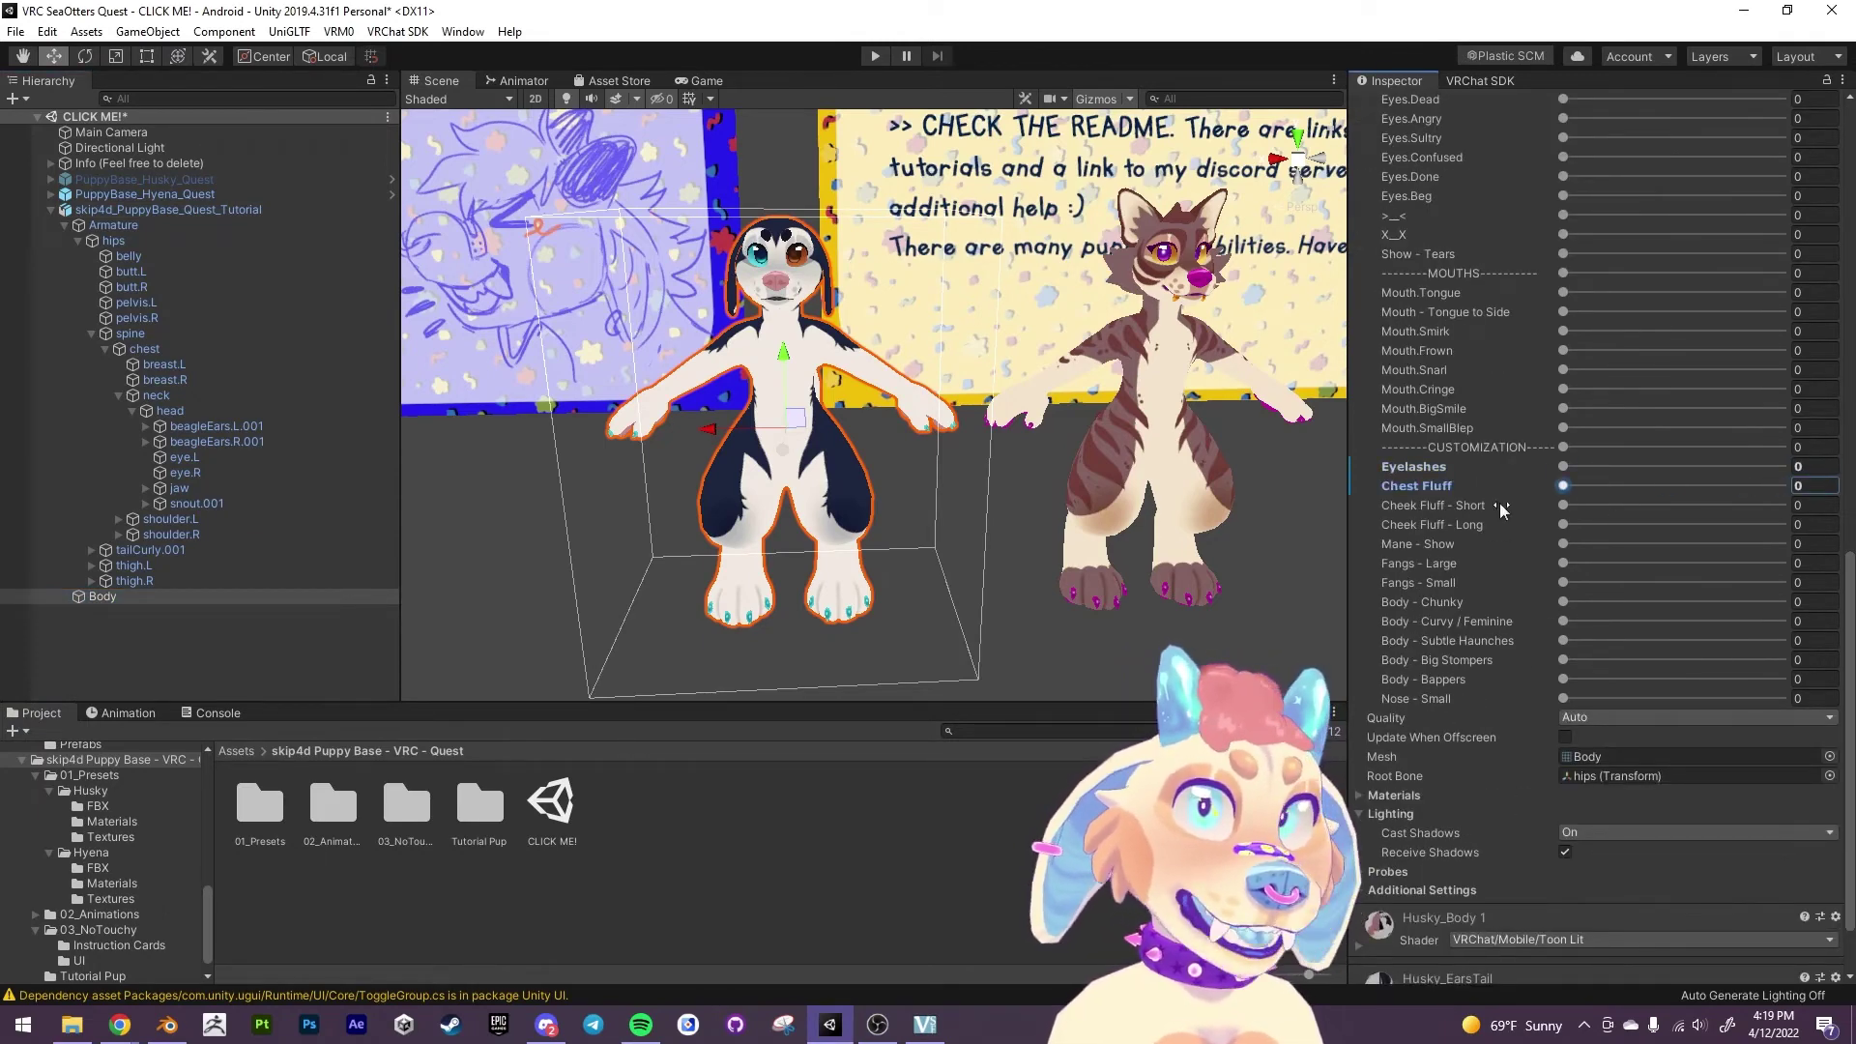
left_click(1563, 505)
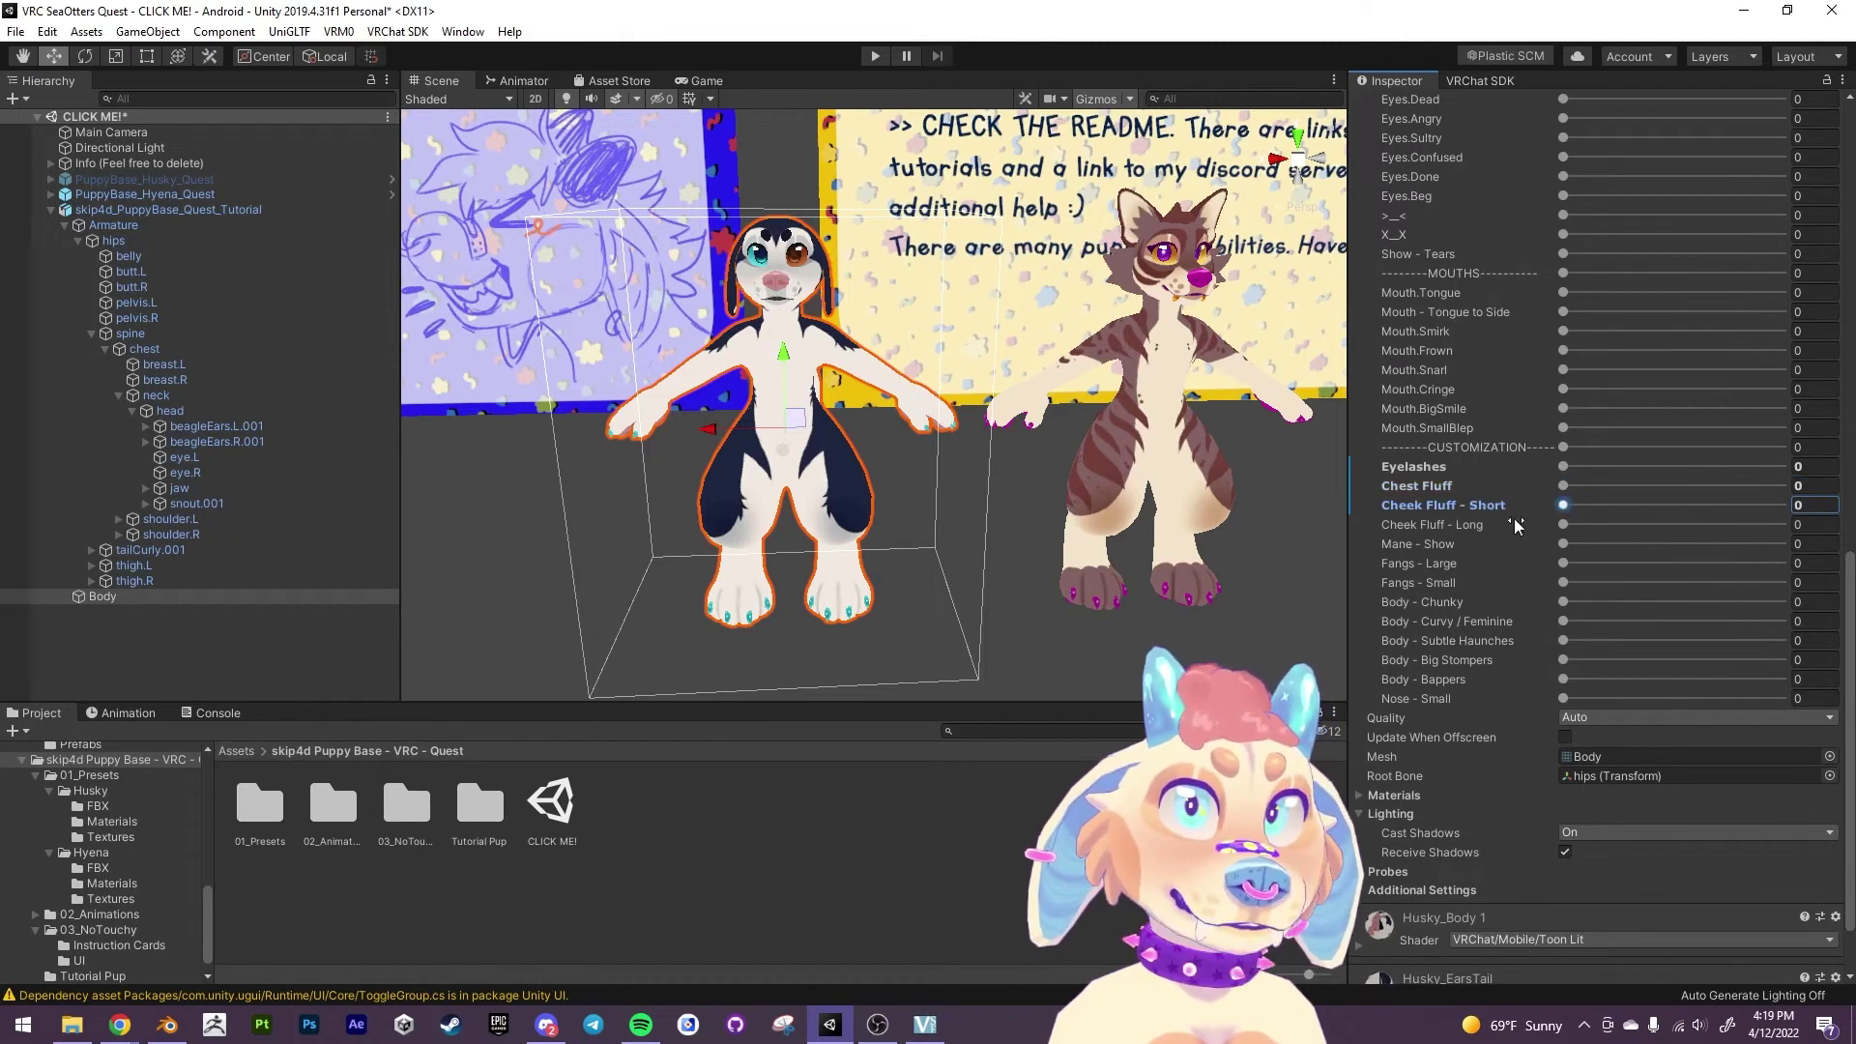
left_click_drag(1563, 563, 1313, 578)
mouse_move(1565, 681)
left_mouse_down()
mouse_move(1820, 676)
mouse_move(1541, 652)
mouse_move(1547, 698)
left_mouse_up()
left_click(1566, 698)
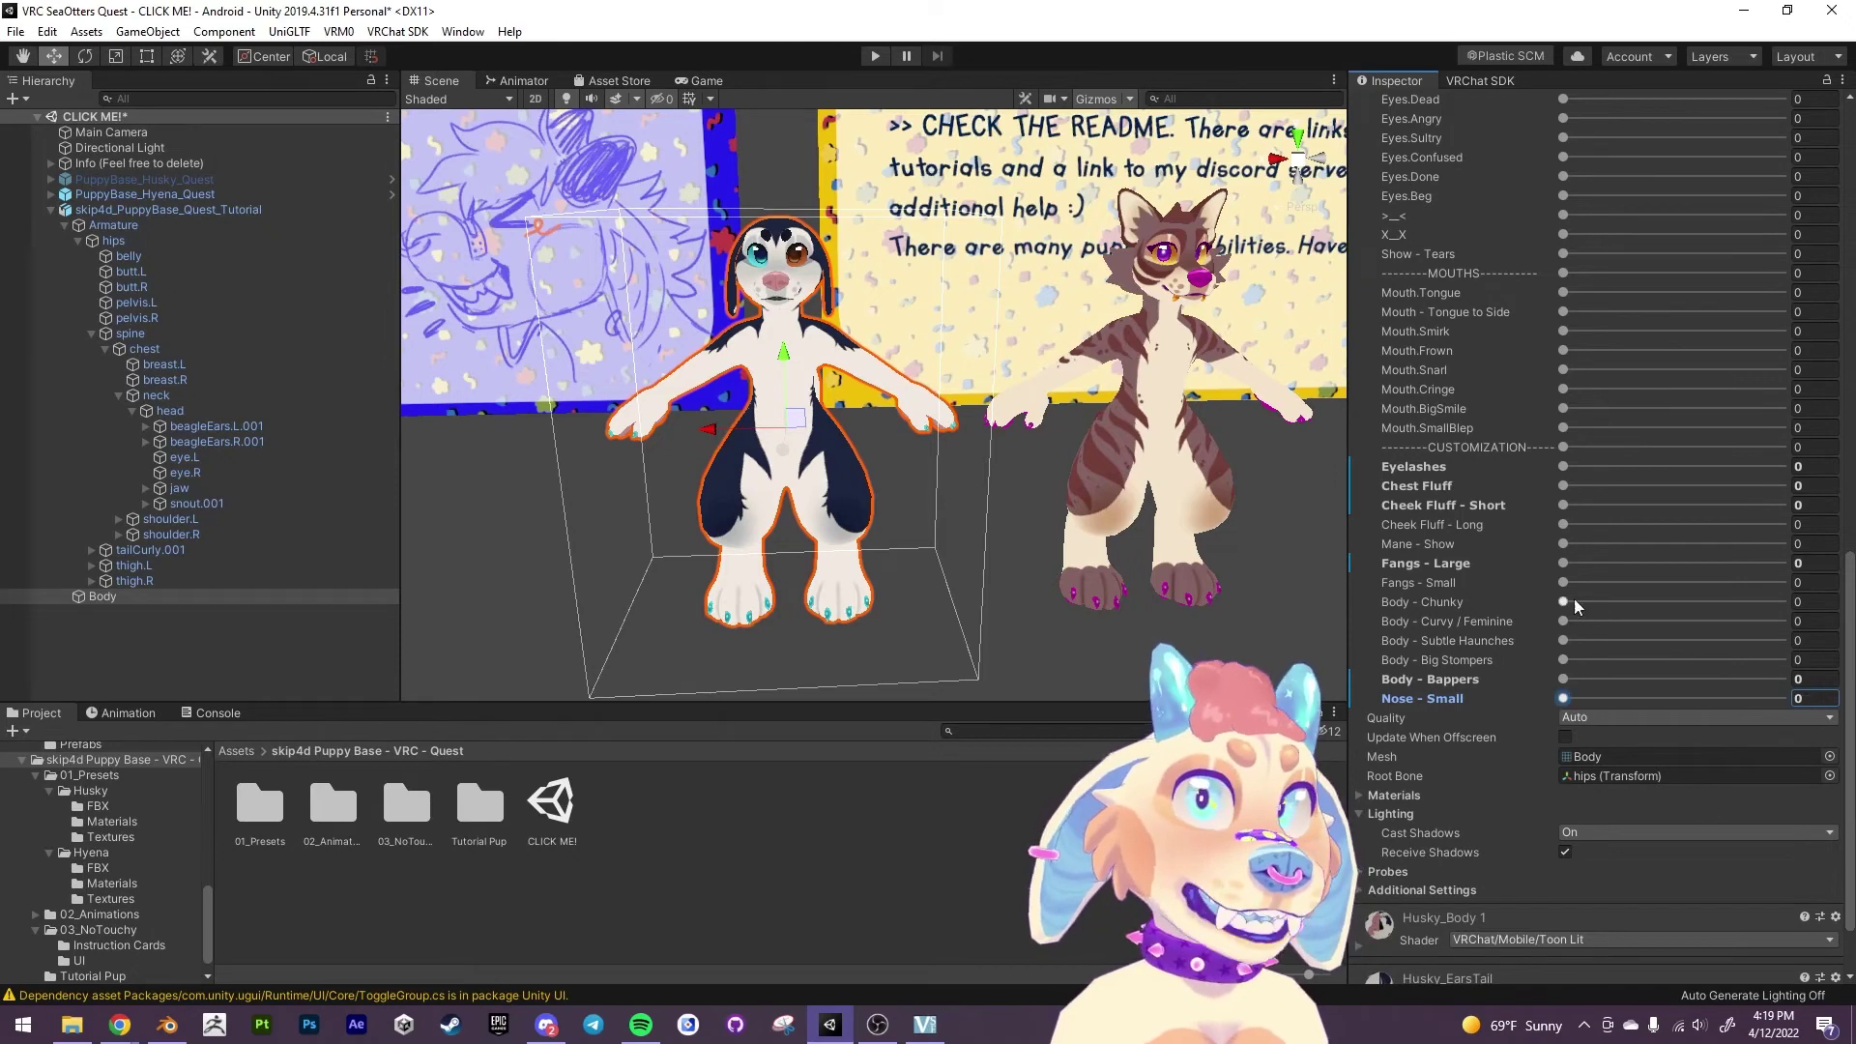
left_click(1563, 582)
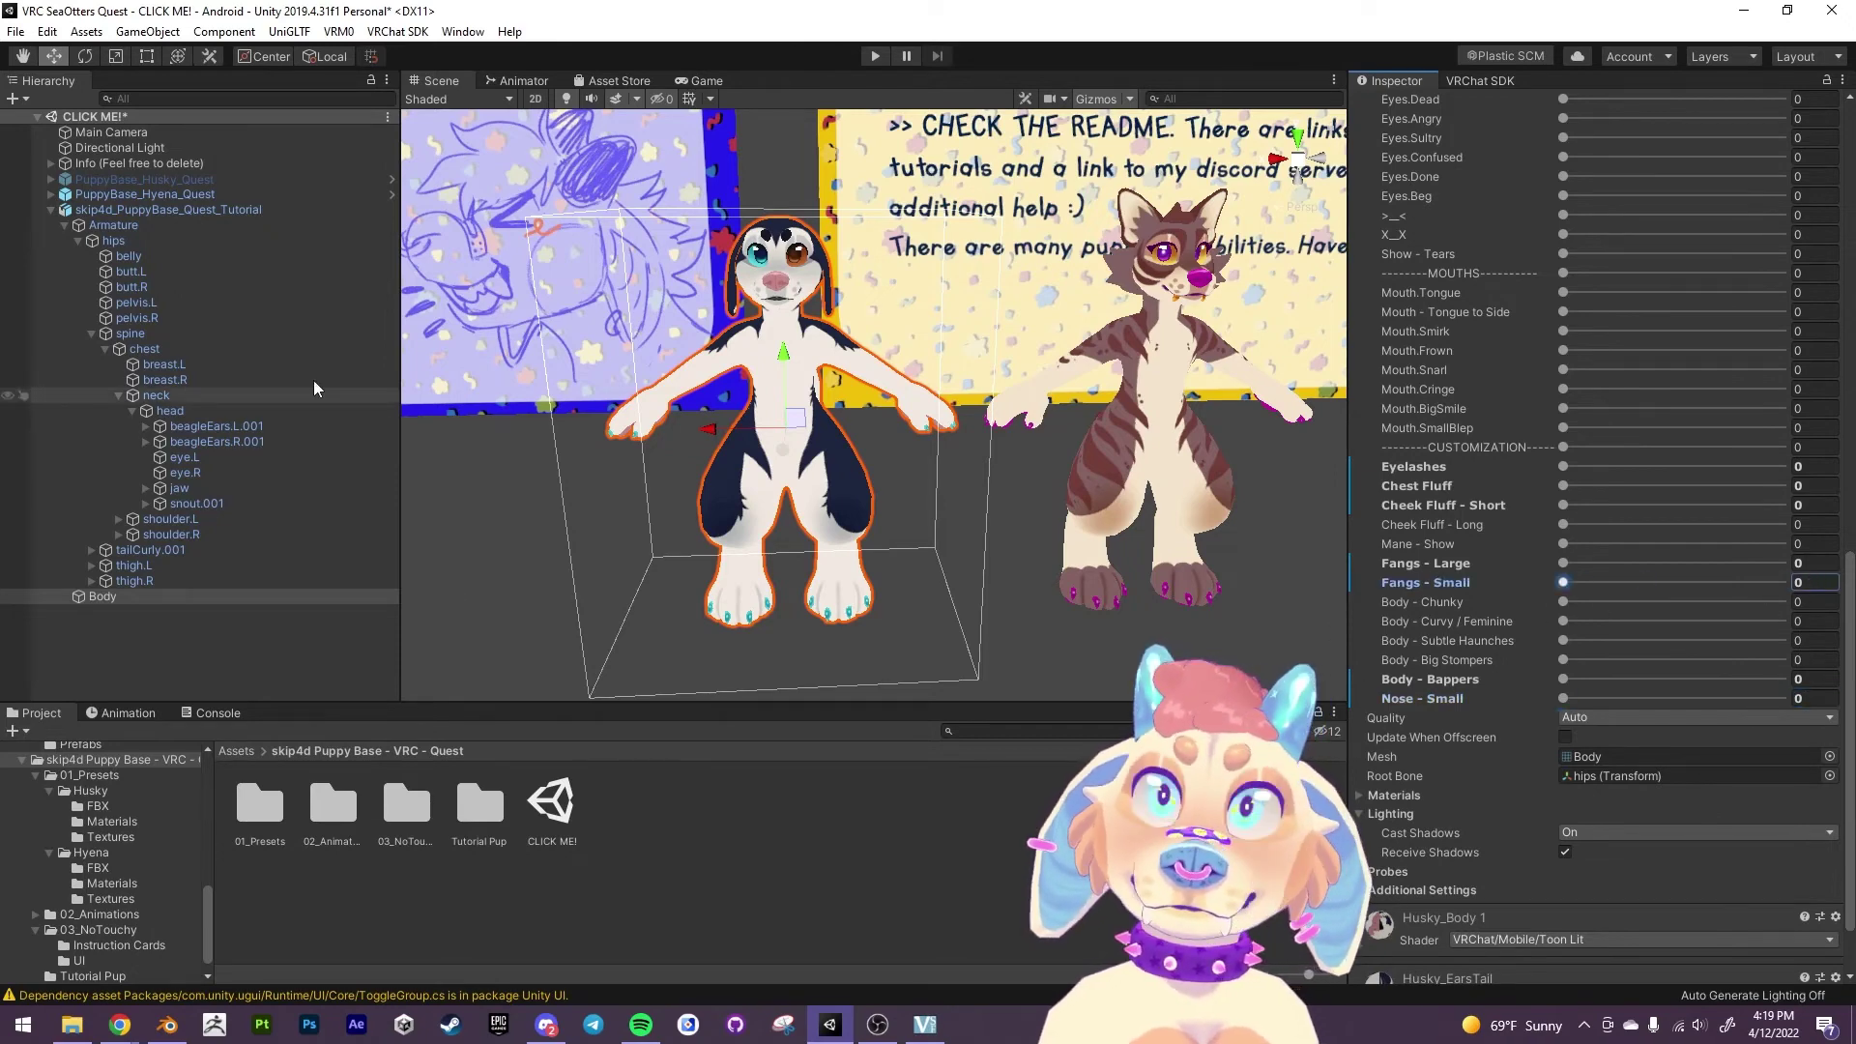
Orbit and zoom the Scene view to frame the puppy avatar front-on.
scroll(1440, 592, "up", 15)
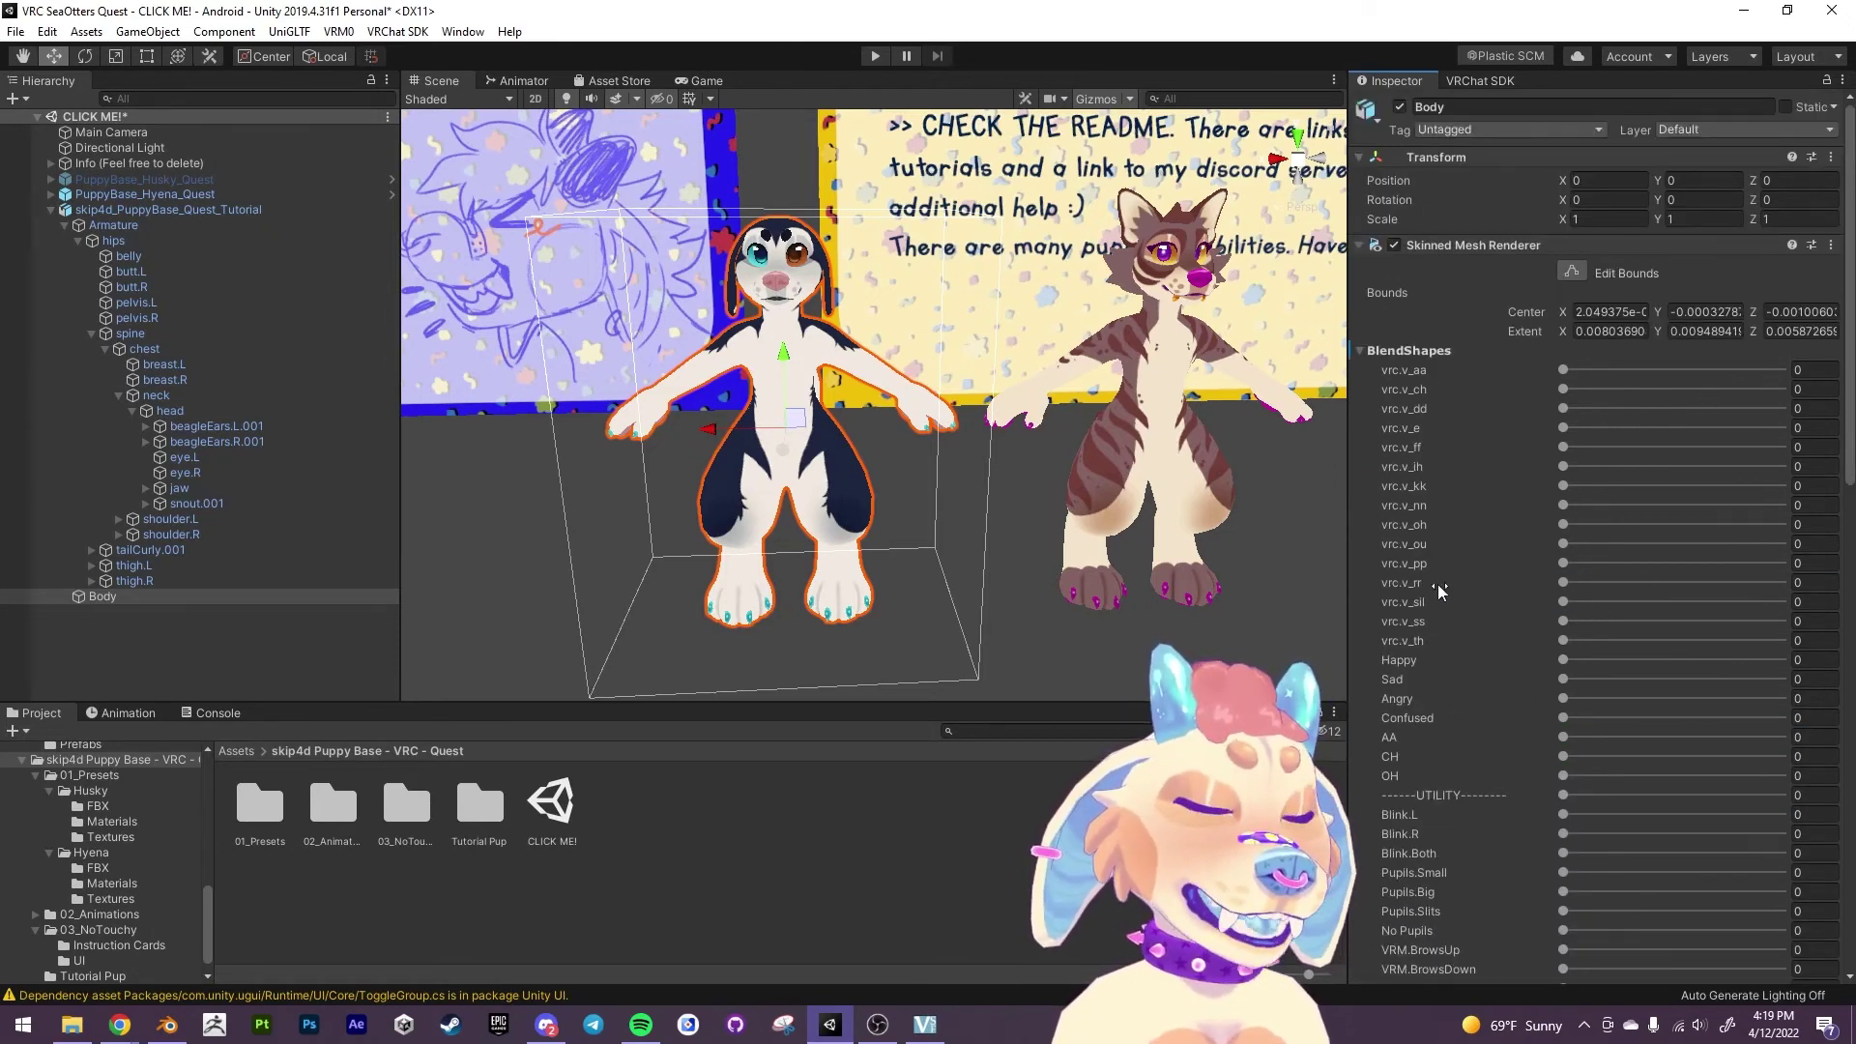
left_click_drag(1112, 416, 1540, 421, "alt")
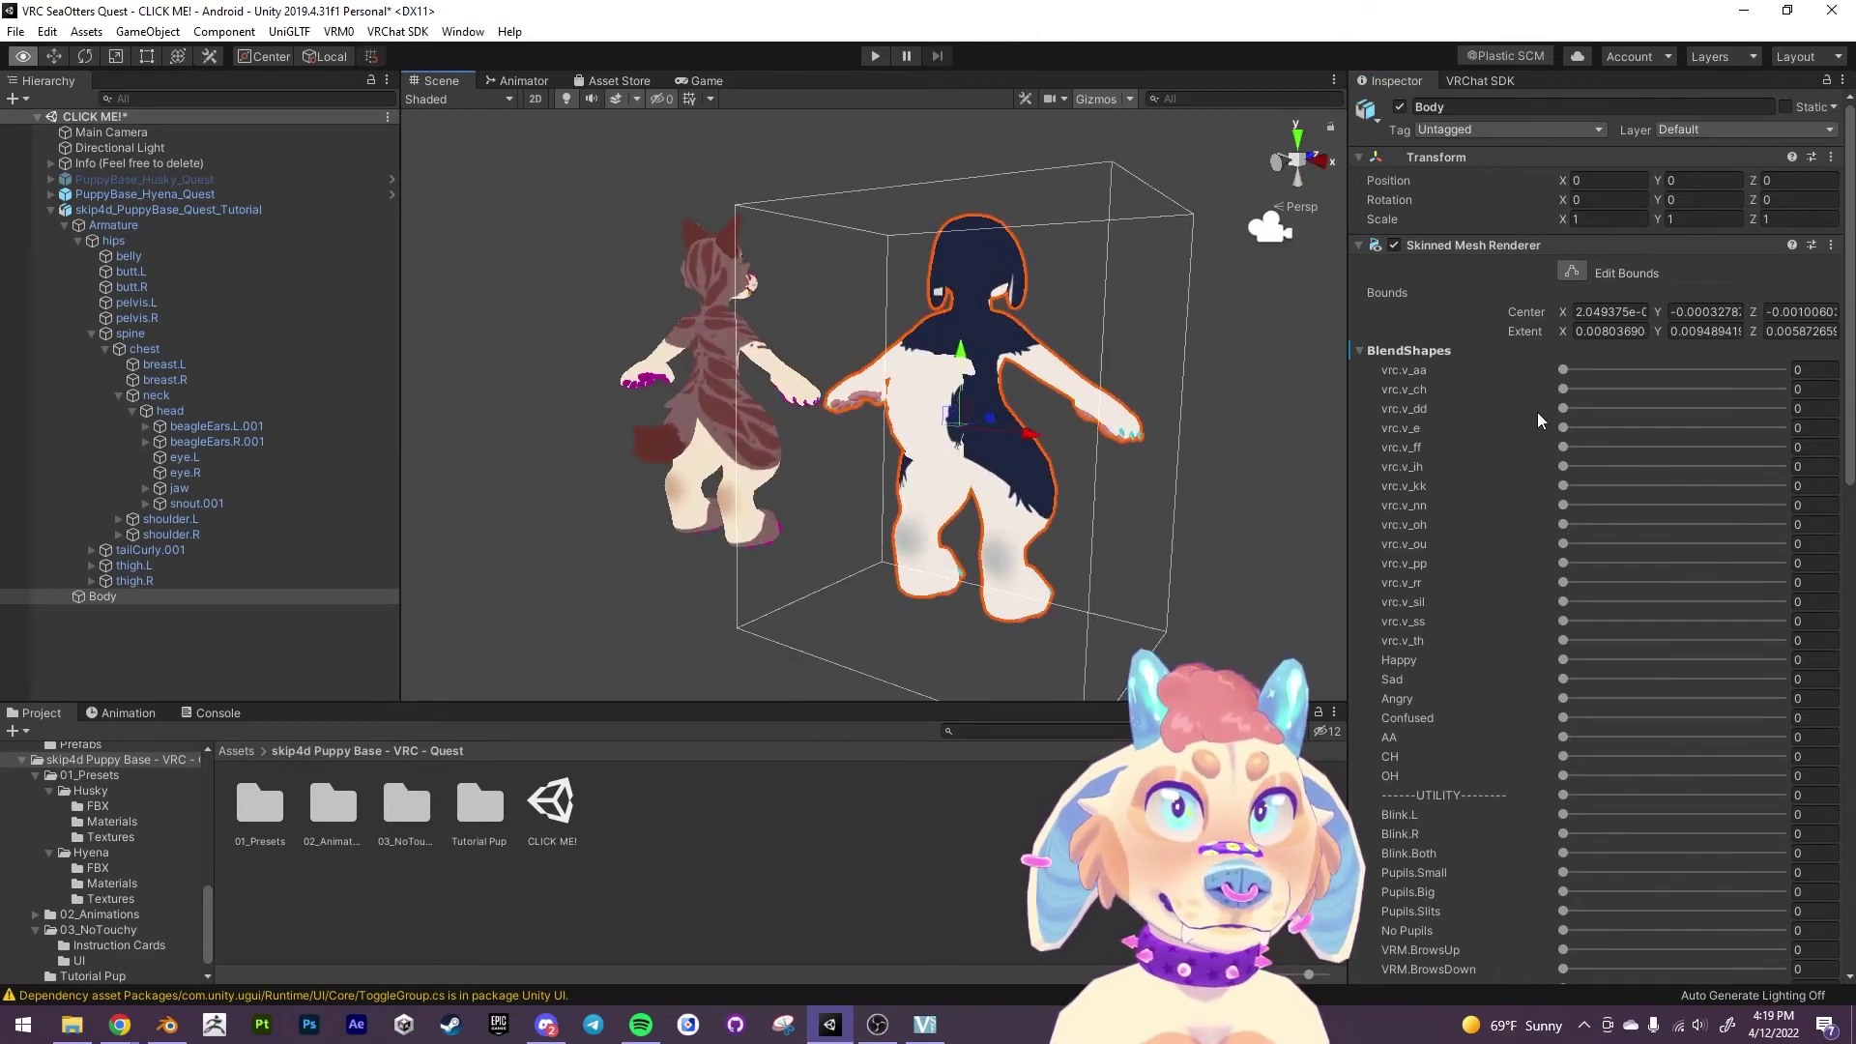
left_click_drag(1064, 454, 966, 406, "alt")
right_click_drag(967, 406, 841, 368, "alt")
left_click_drag(841, 367, 850, 497, "alt")
middle_click_drag(851, 498, 835, 491)
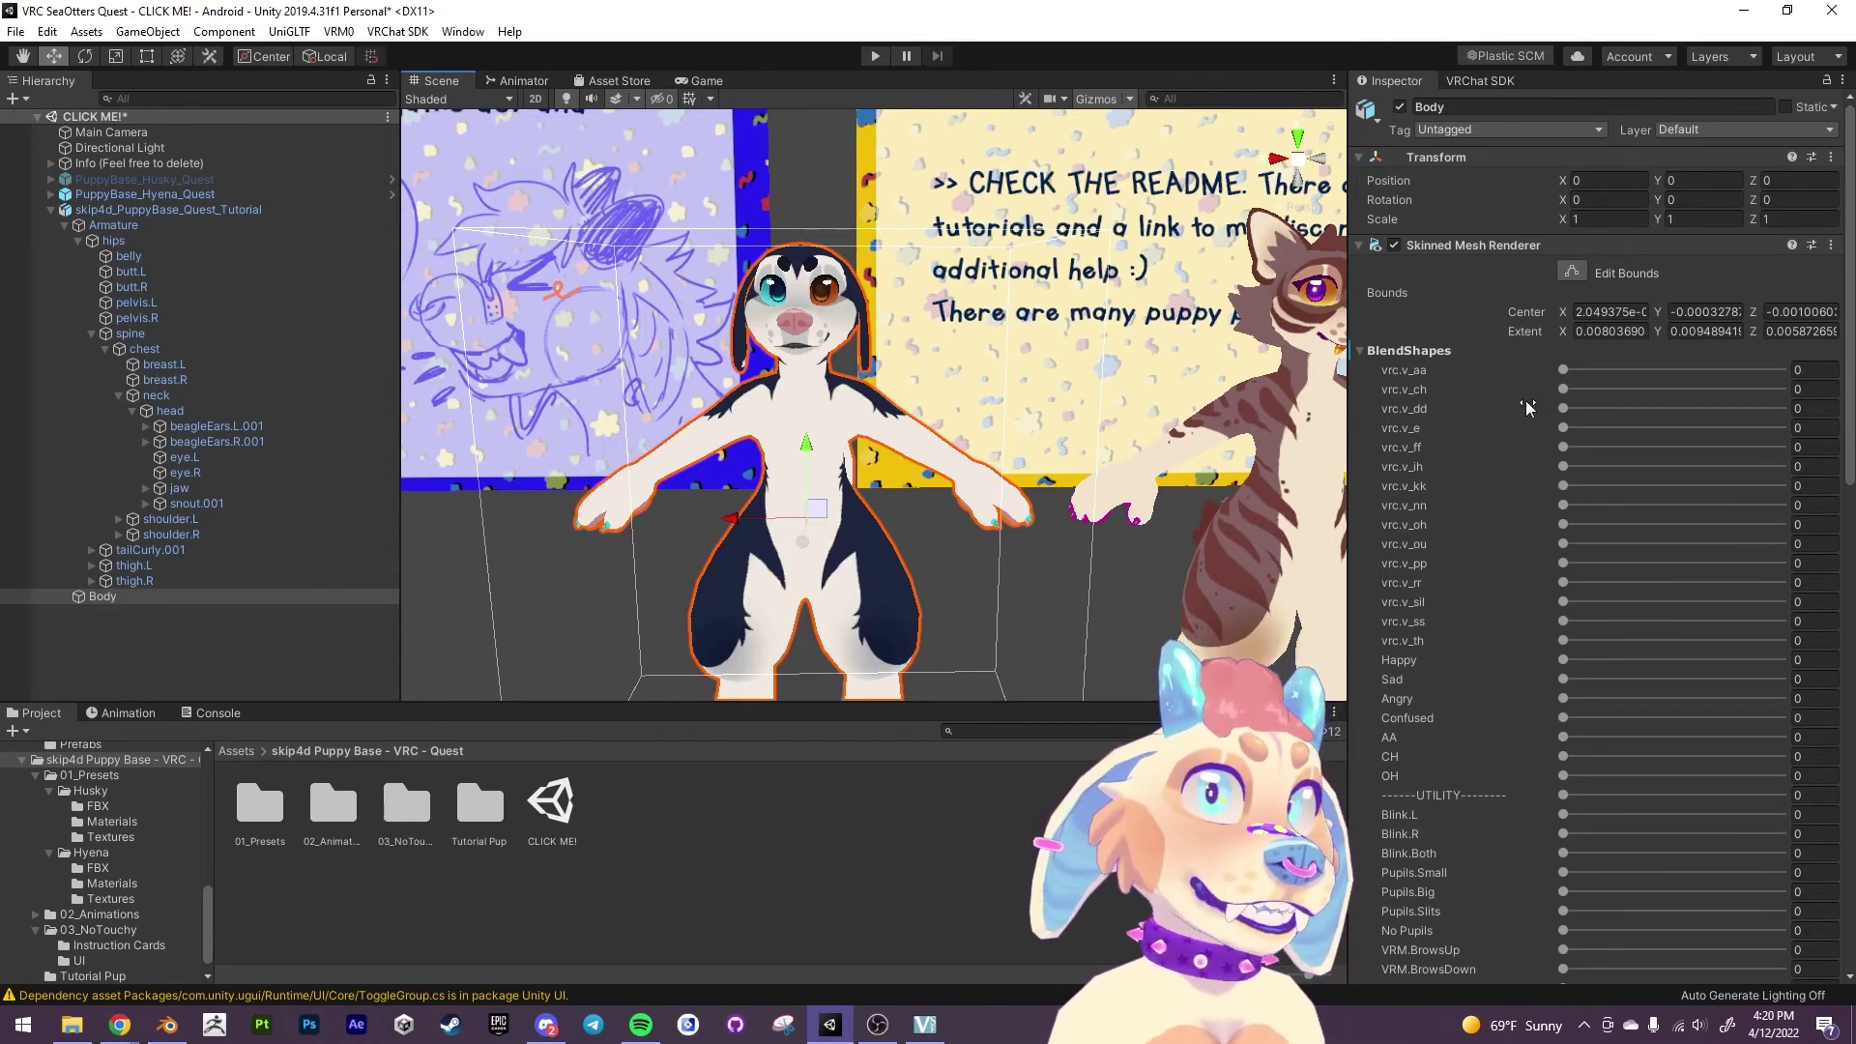
Load skip4d_PuppyBase_Quest_Tutorial into the VRChat SDK Builder.
left_click(1499, 85)
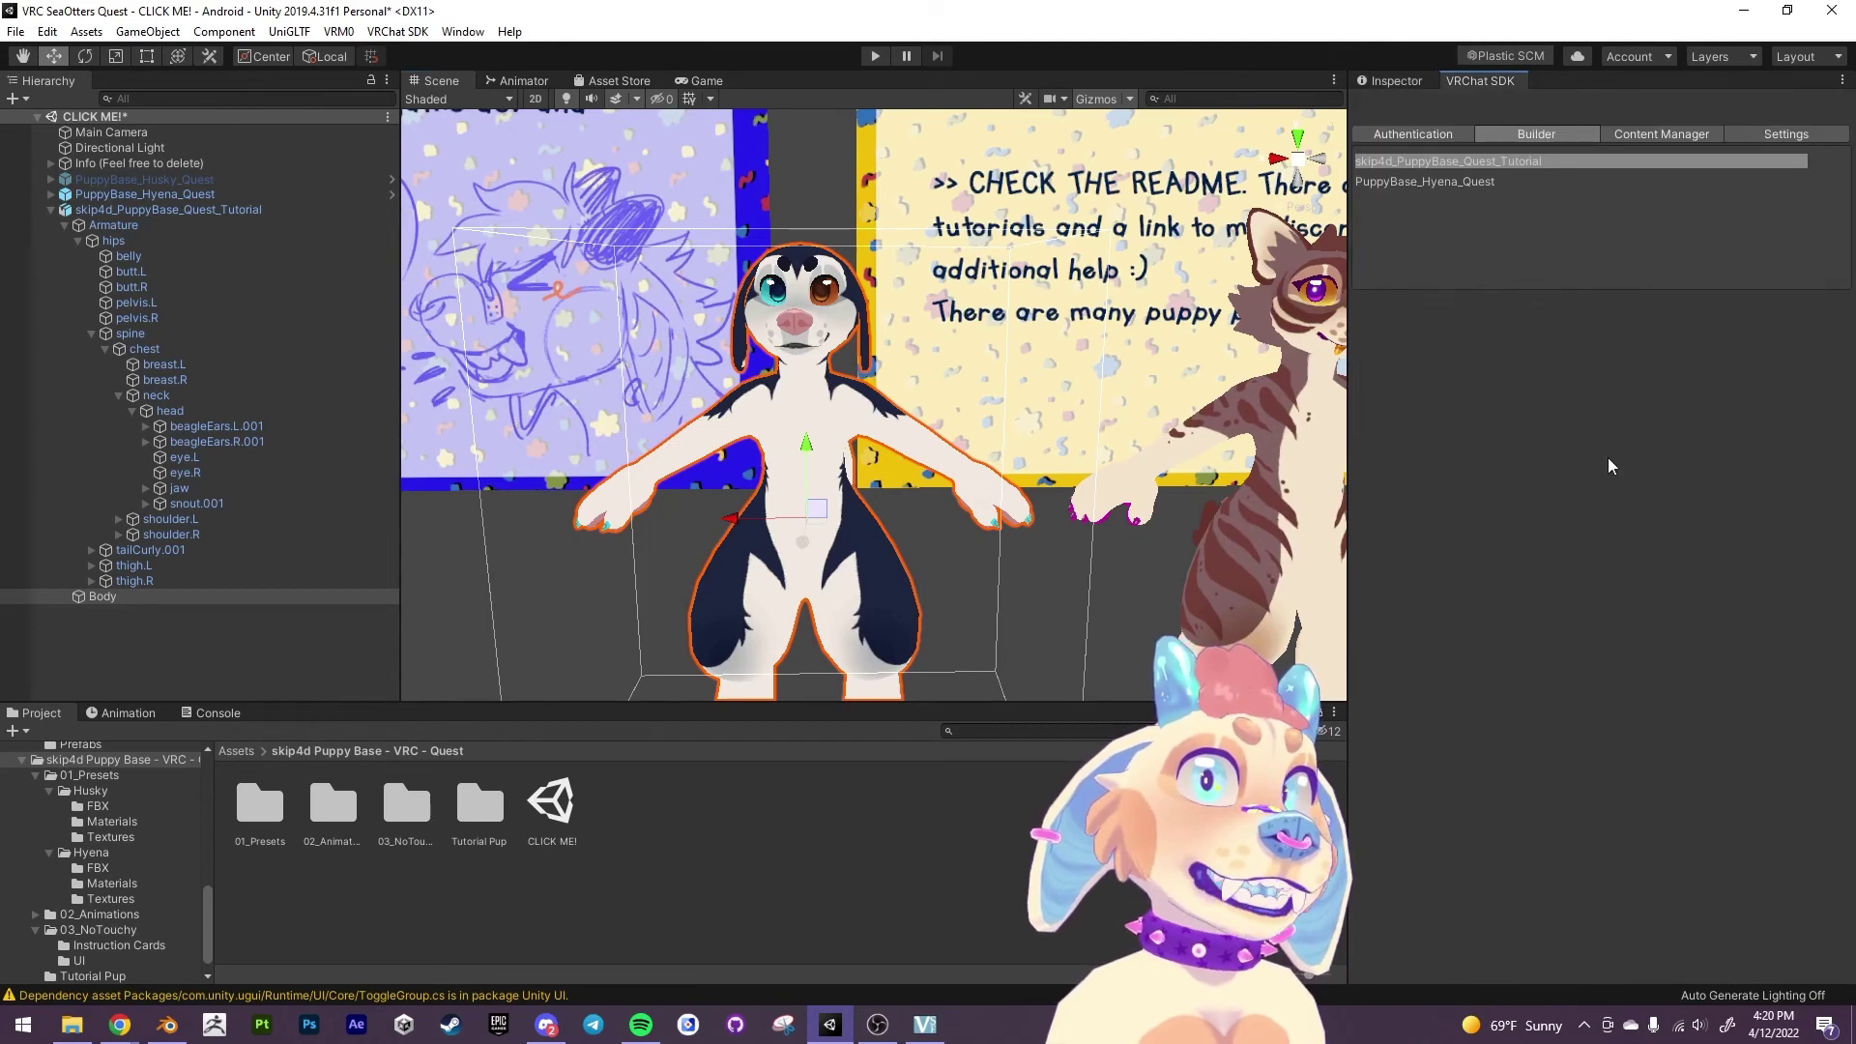
left_click(228, 210)
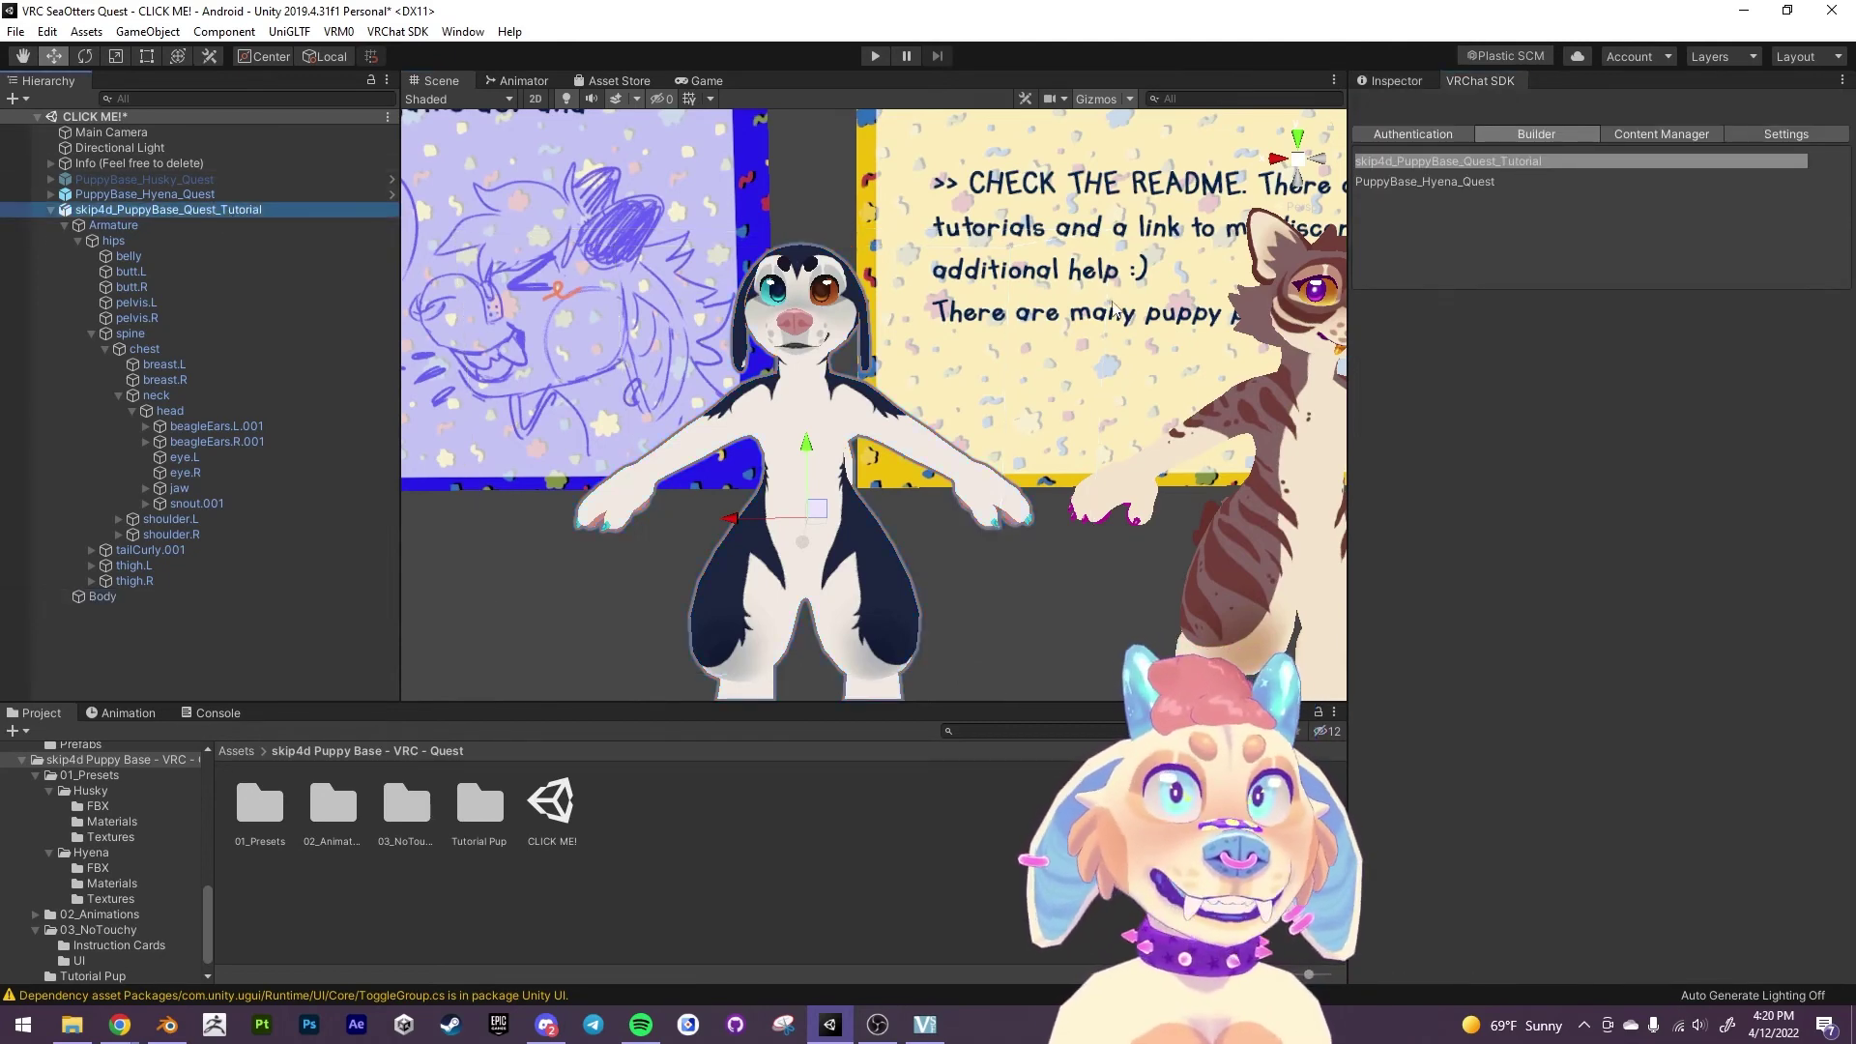
left_click(1421, 161)
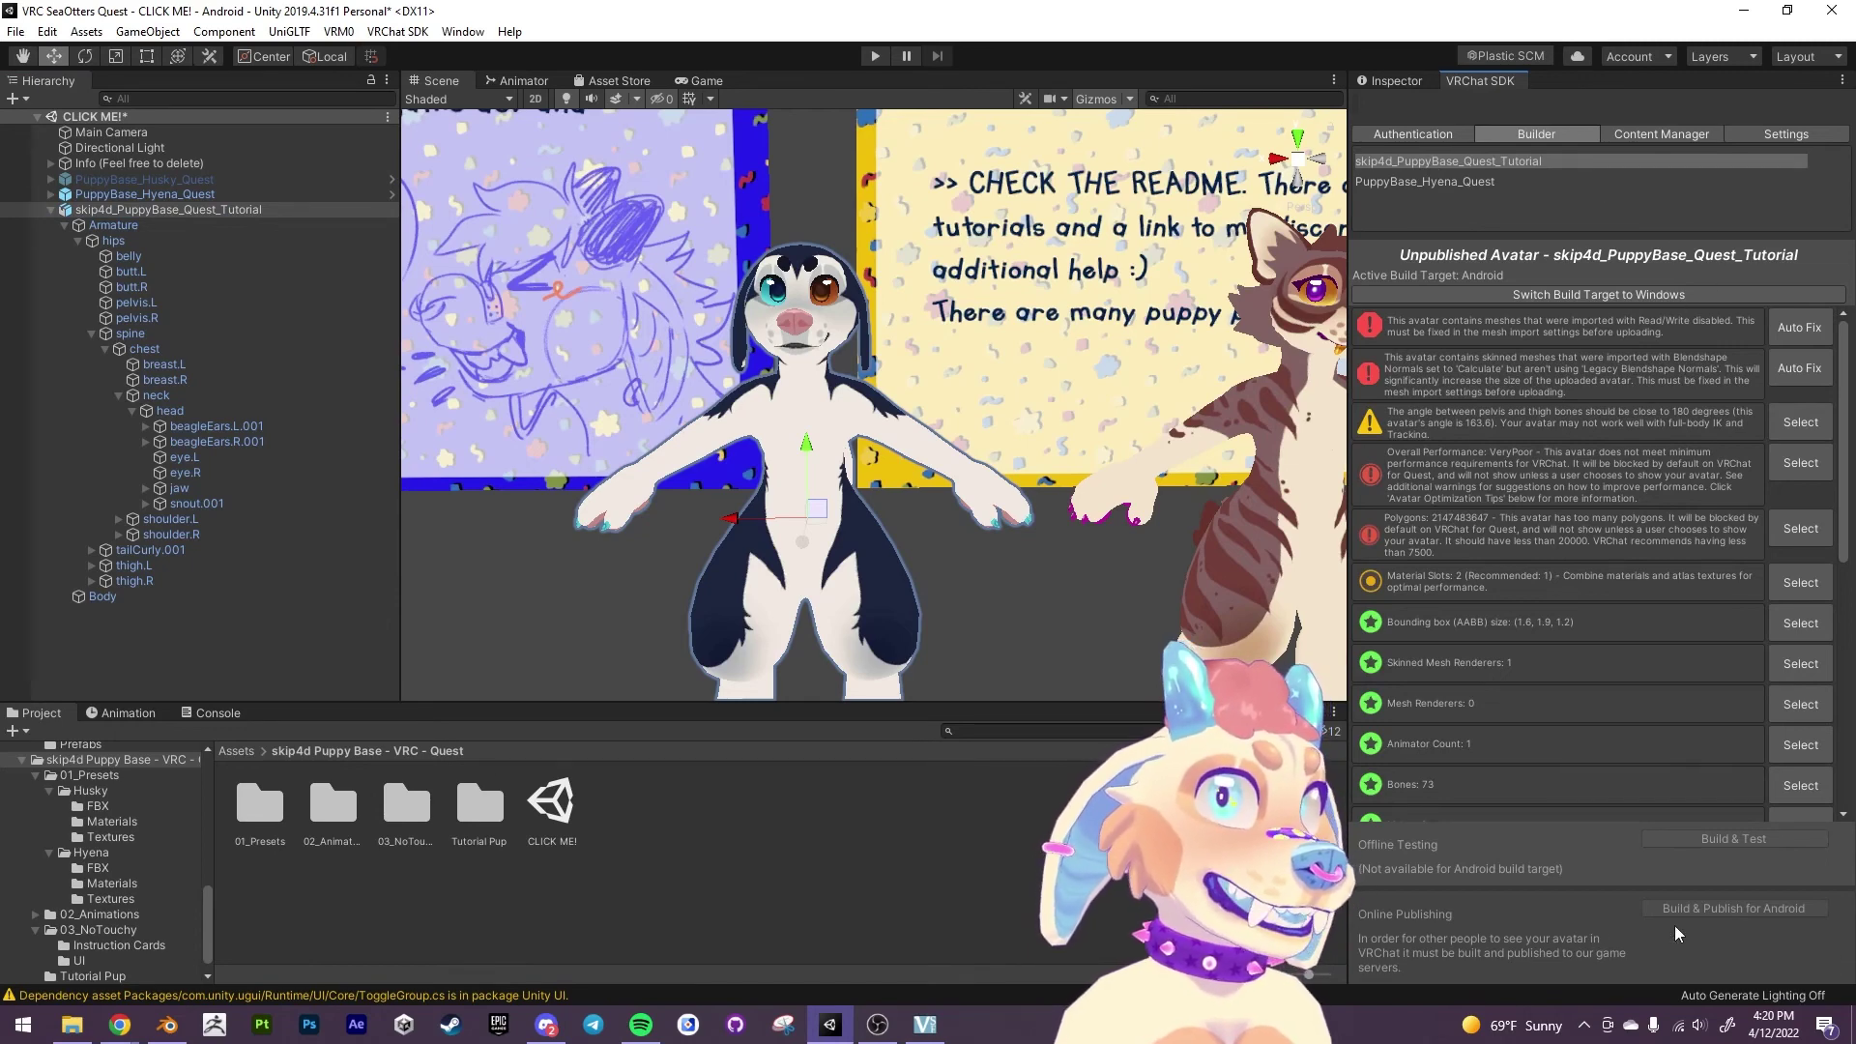
Auto Fix the mesh Read/Write and blendshape normals import errors.
left_click(1810, 334)
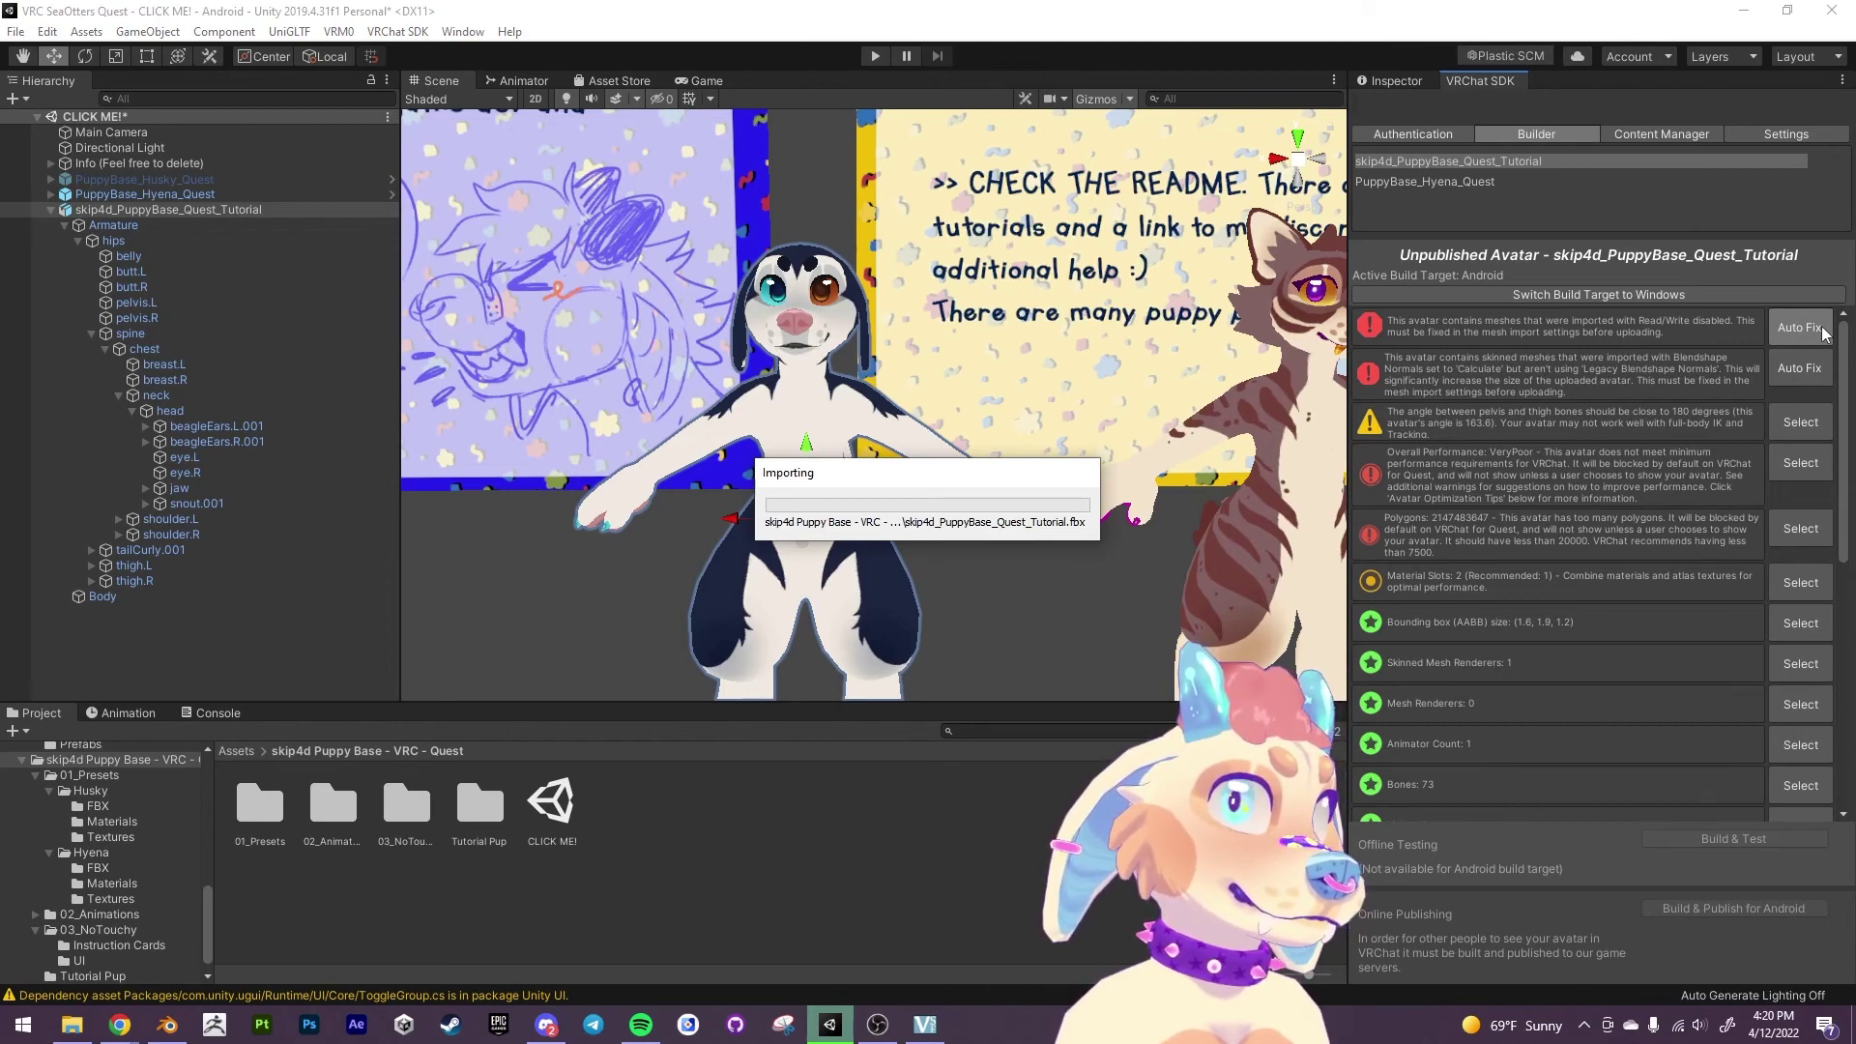
left_click(1821, 334)
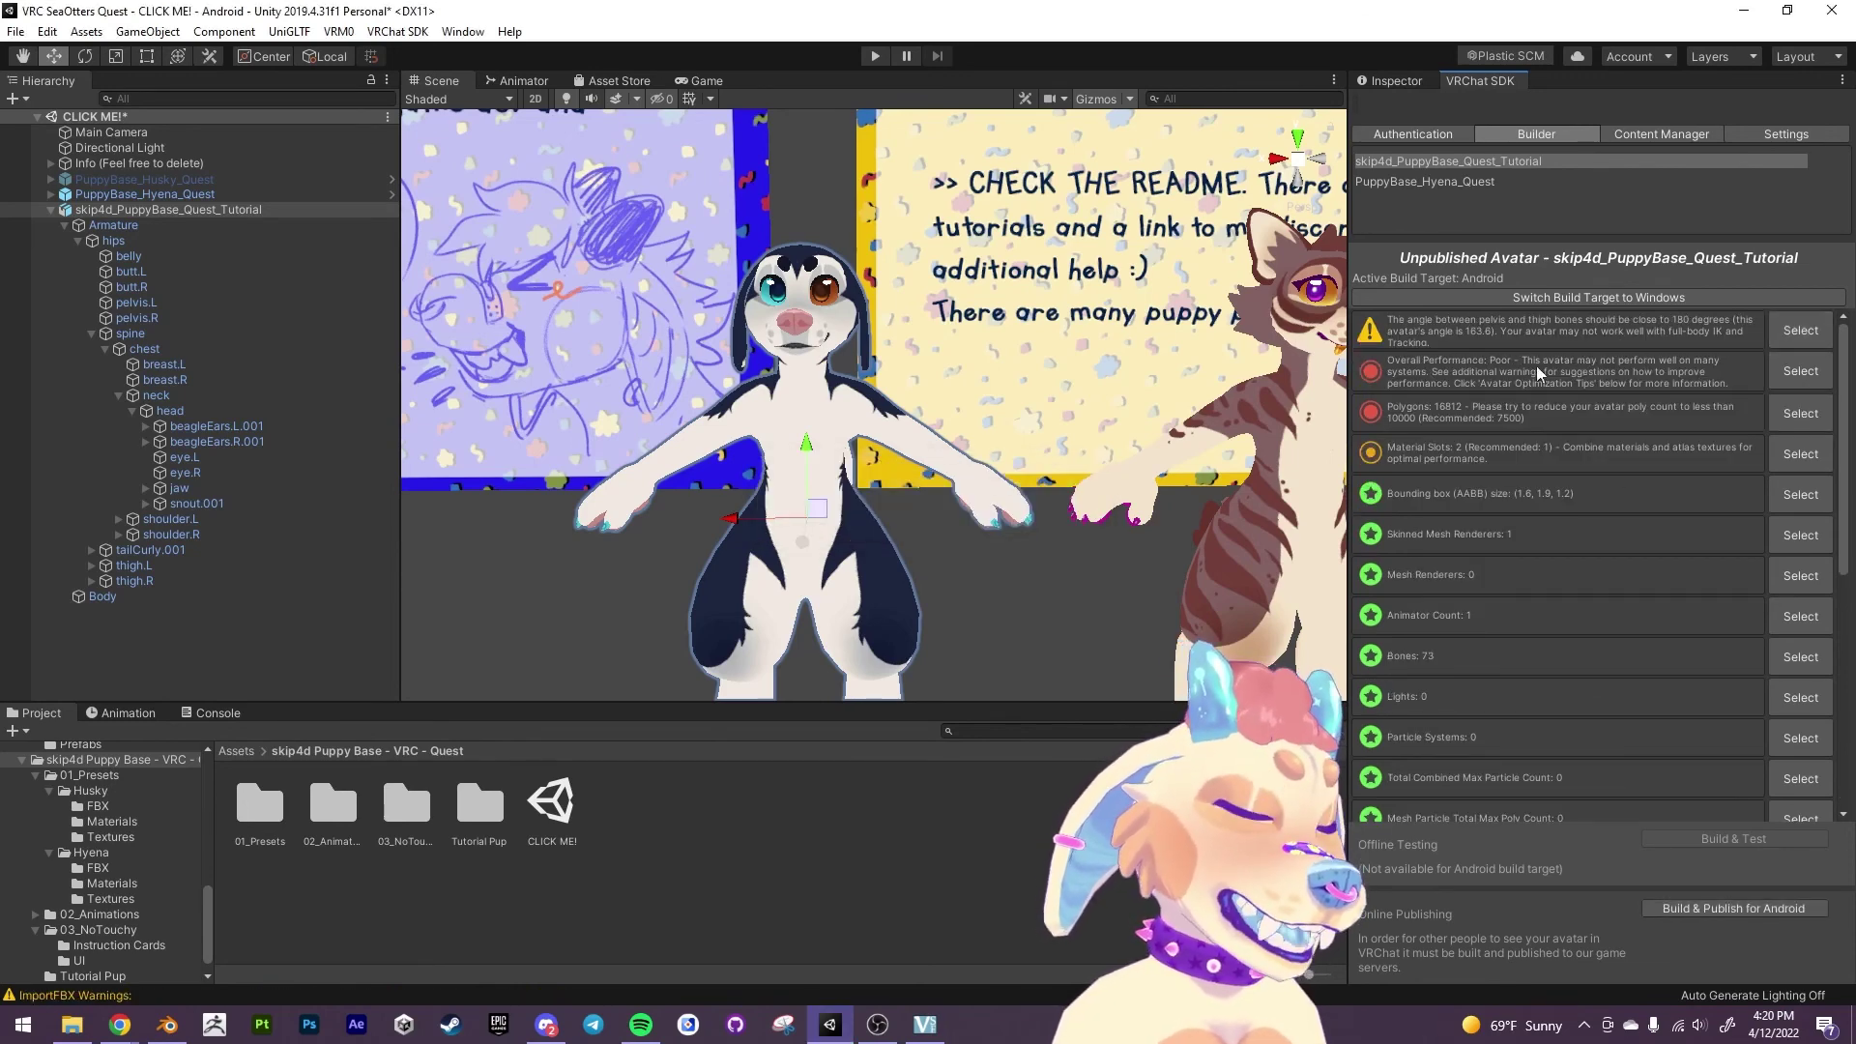
left_click_drag(609, 401, 592, 438, "alt")
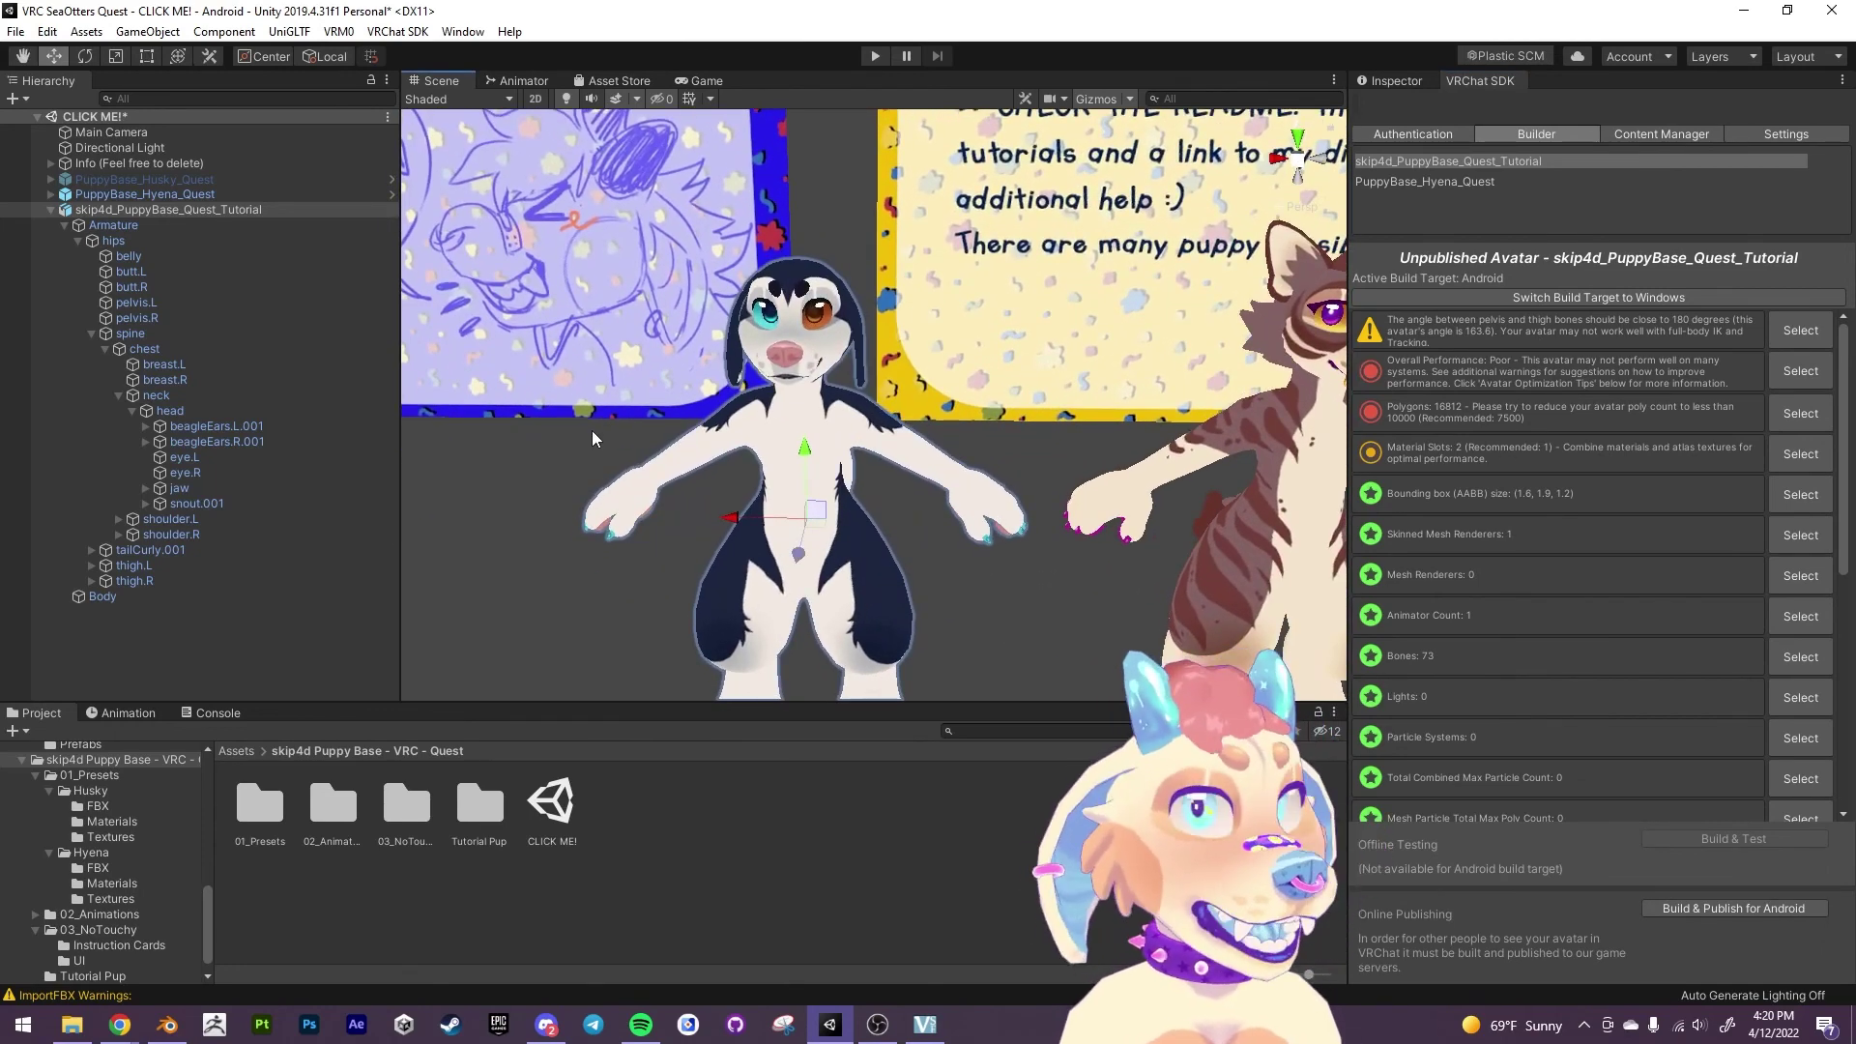
left_click_drag(982, 443, 923, 440, "alt")
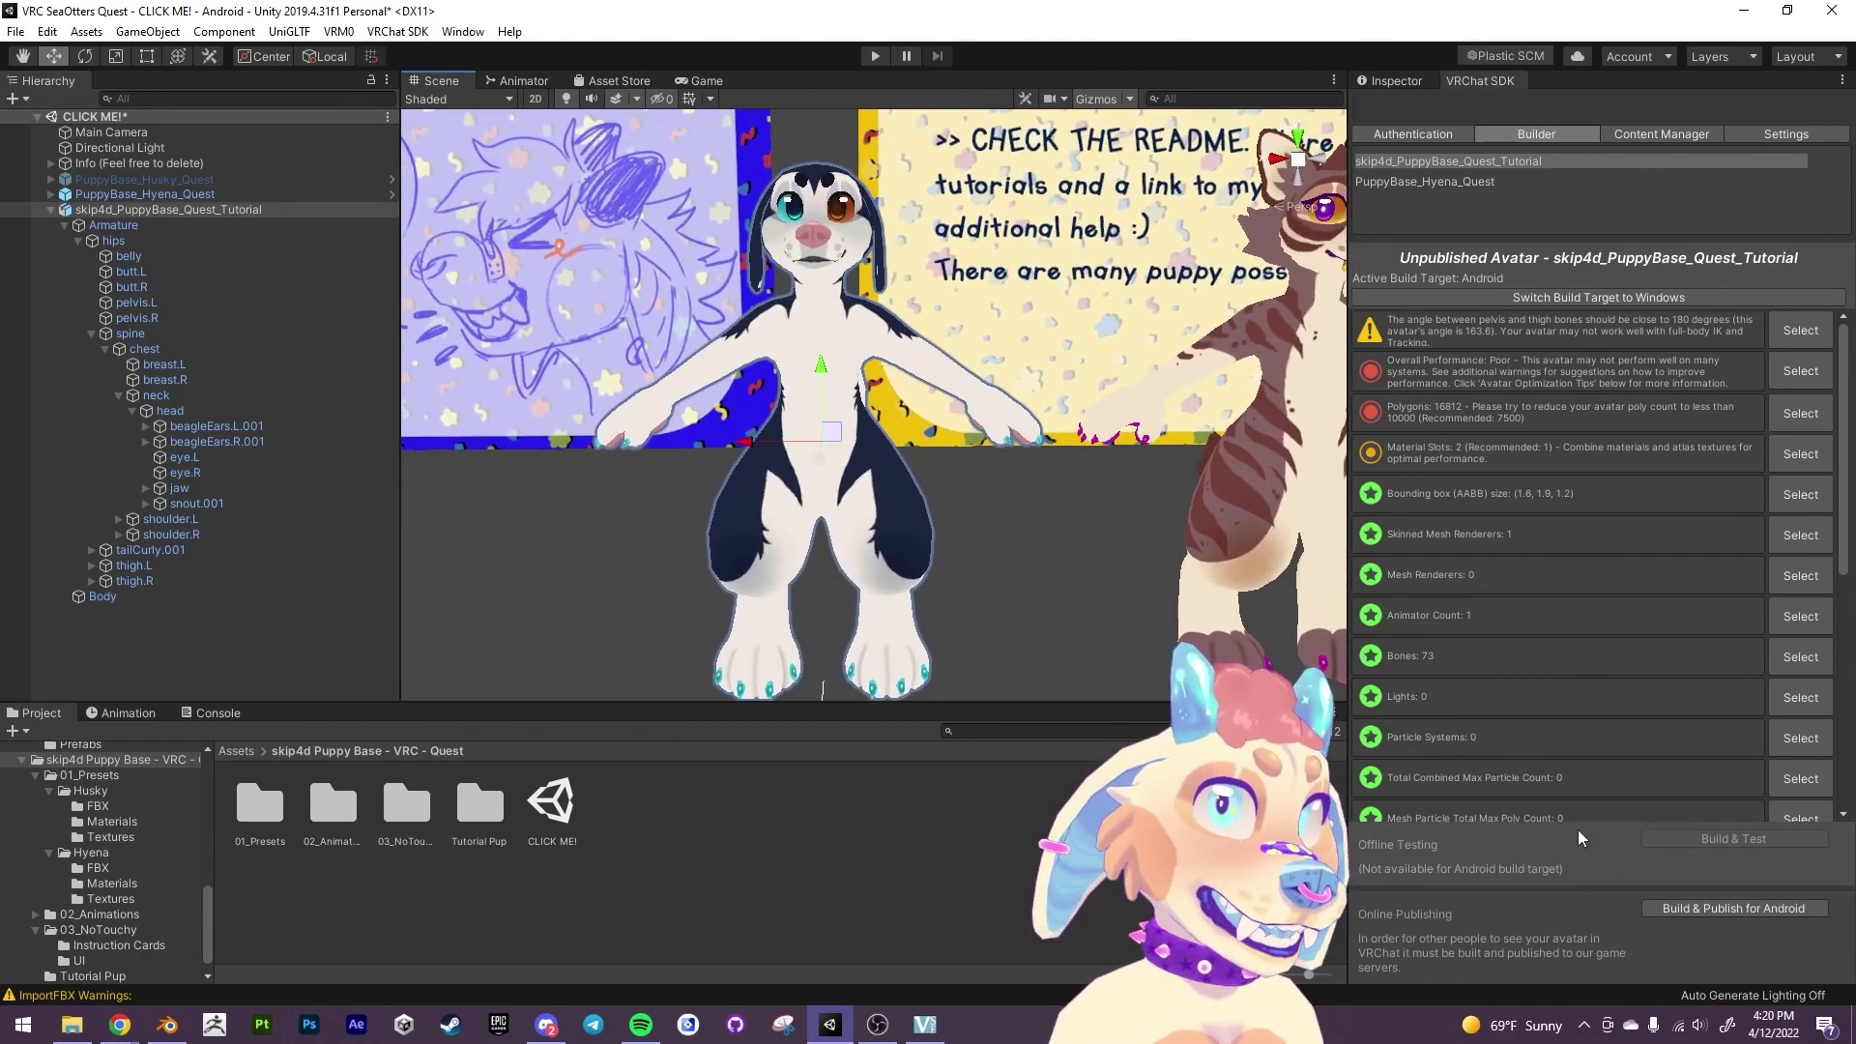